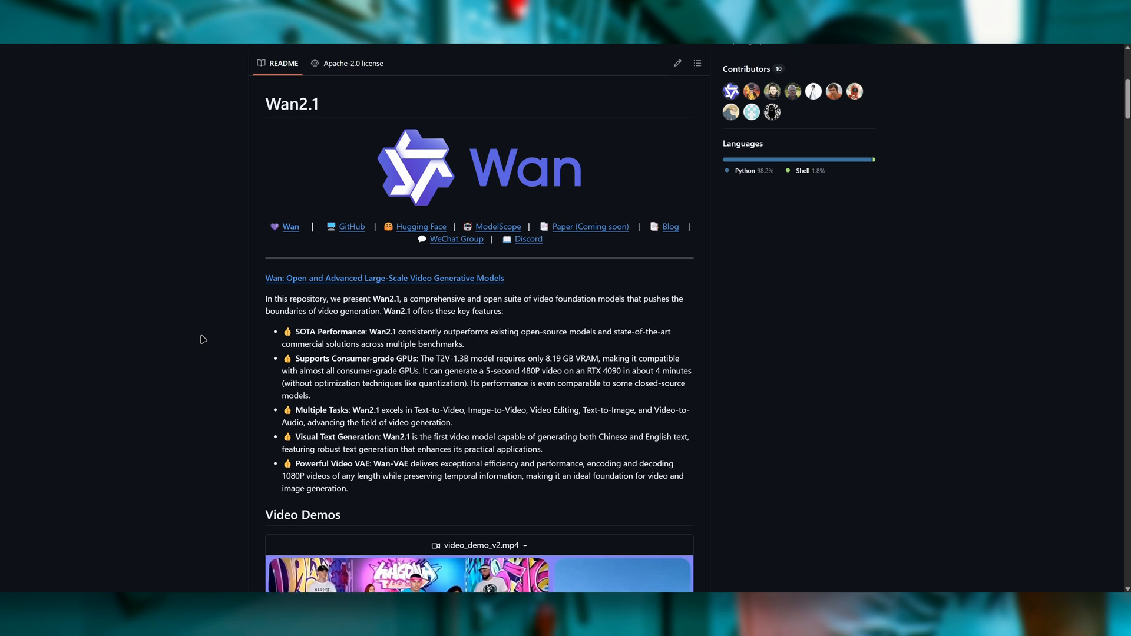
# Step: Read through the Wan2.1 GitHub README, from the key features and model download table to the prompt extension section
pyautogui.scroll(-1, 542, 351)
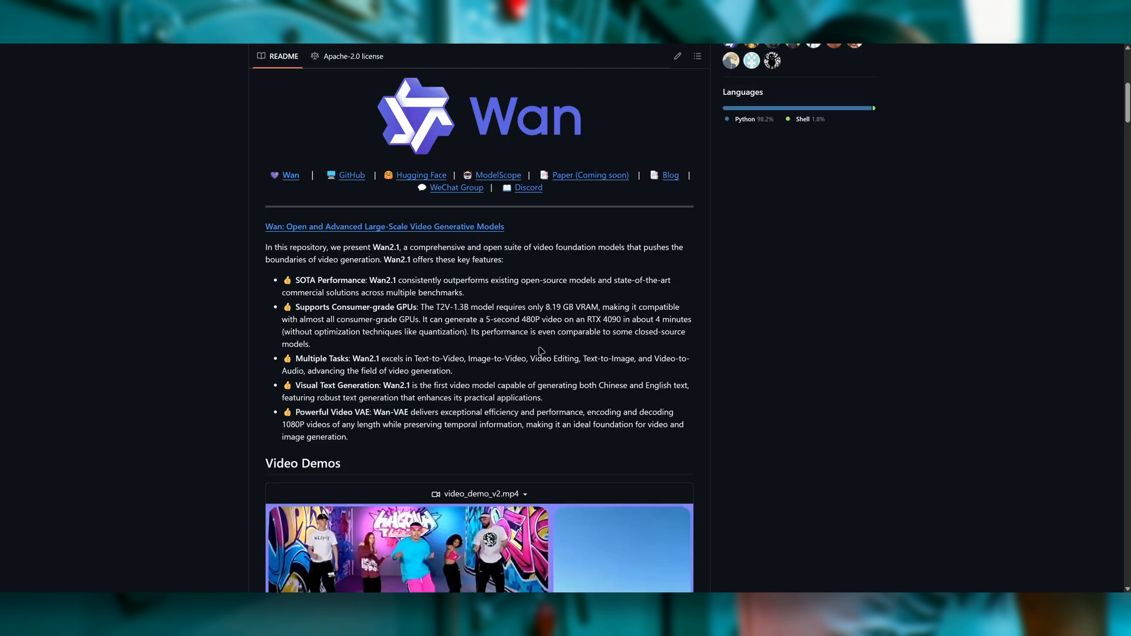
pyautogui.scroll(-6, 541, 373)
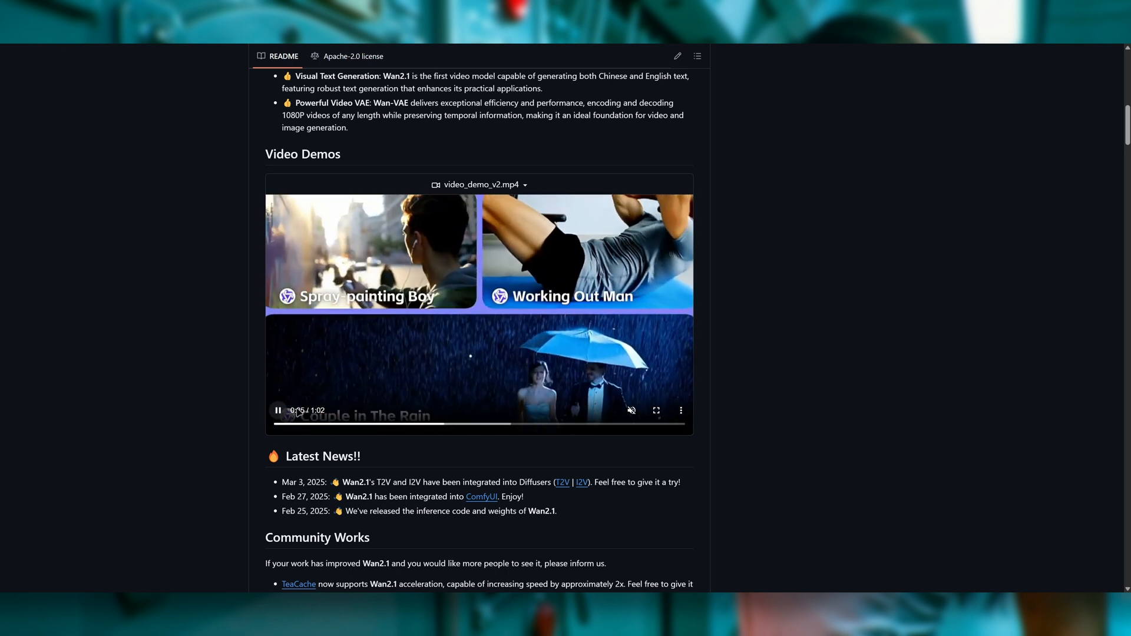
pyautogui.scroll(-5, 616, 377)
pyautogui.scroll(-2, 616, 376)
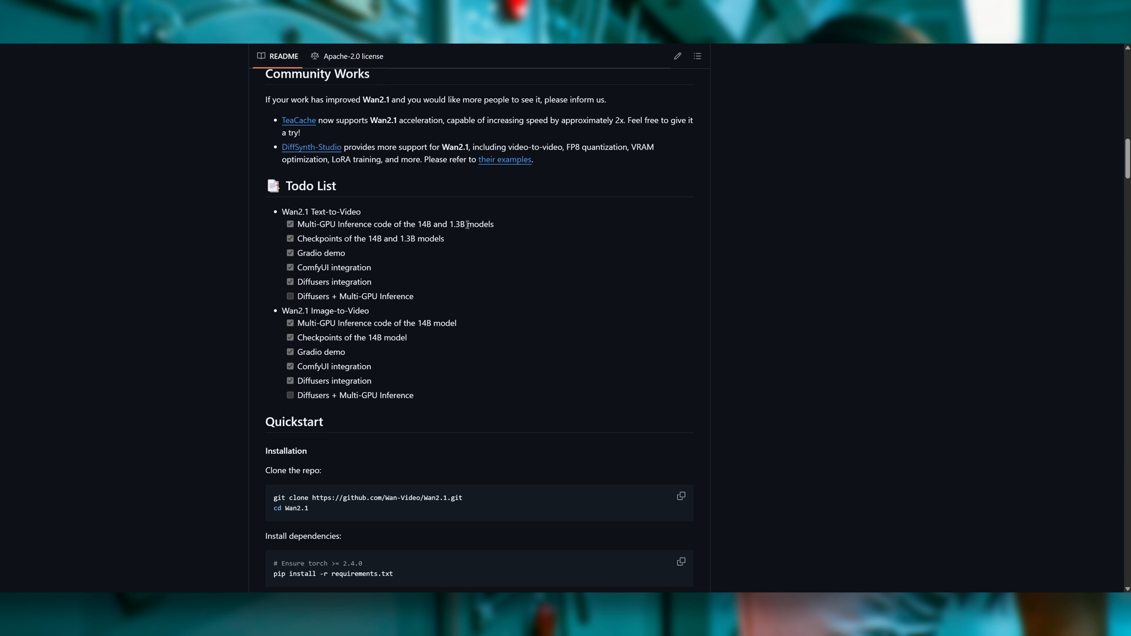
pyautogui.scroll(-1, 470, 230)
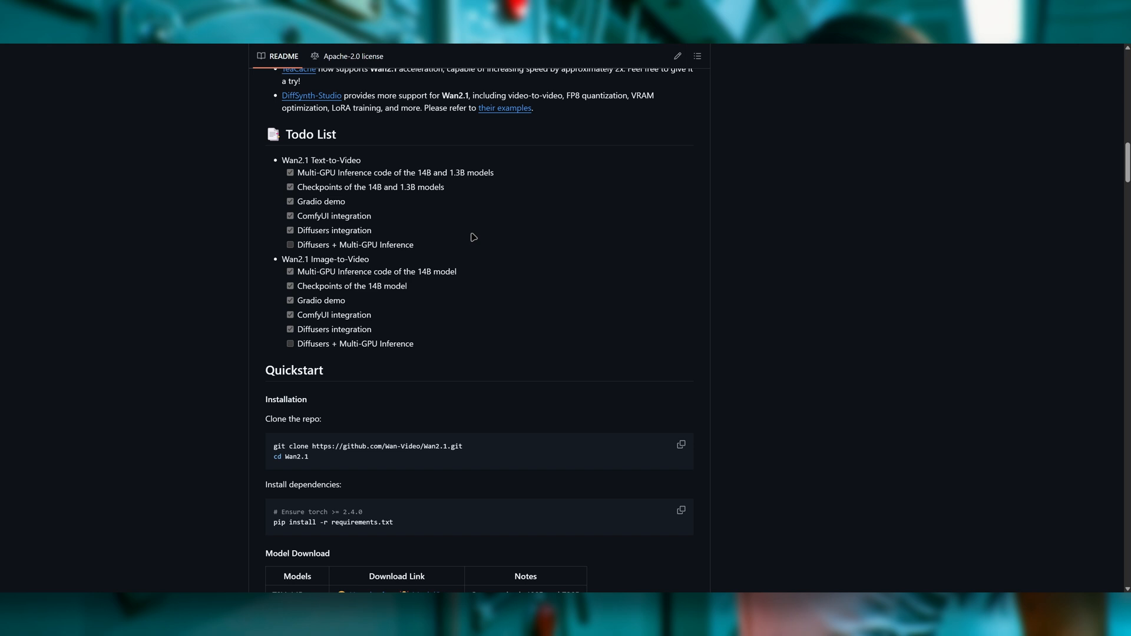
pyautogui.scroll(-5, 473, 238)
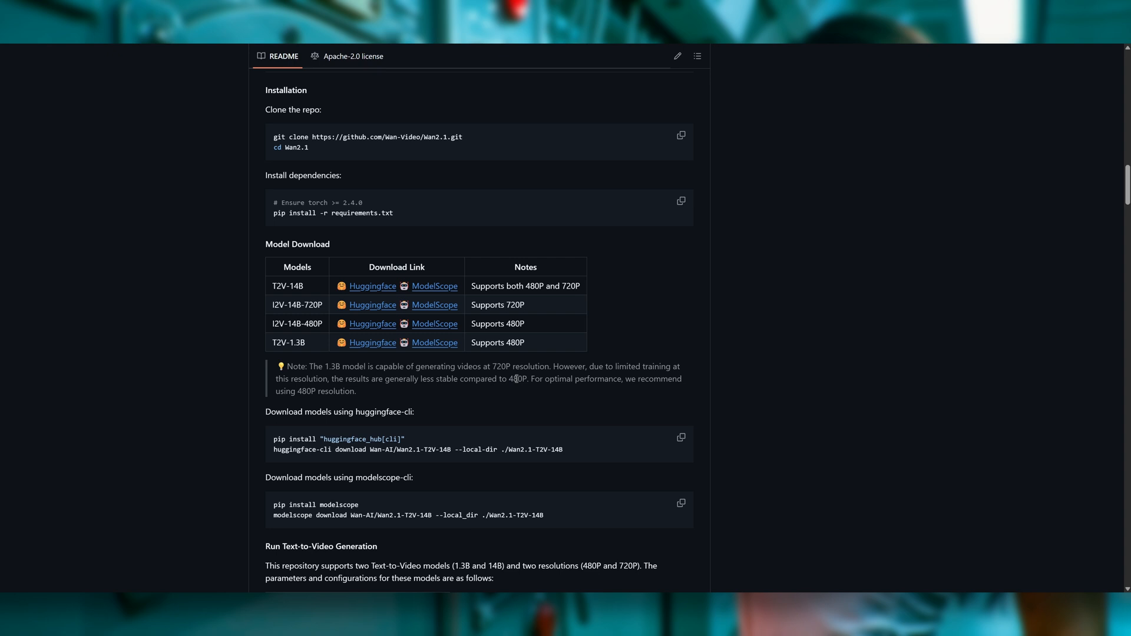
pyautogui.scroll(-5, 516, 379)
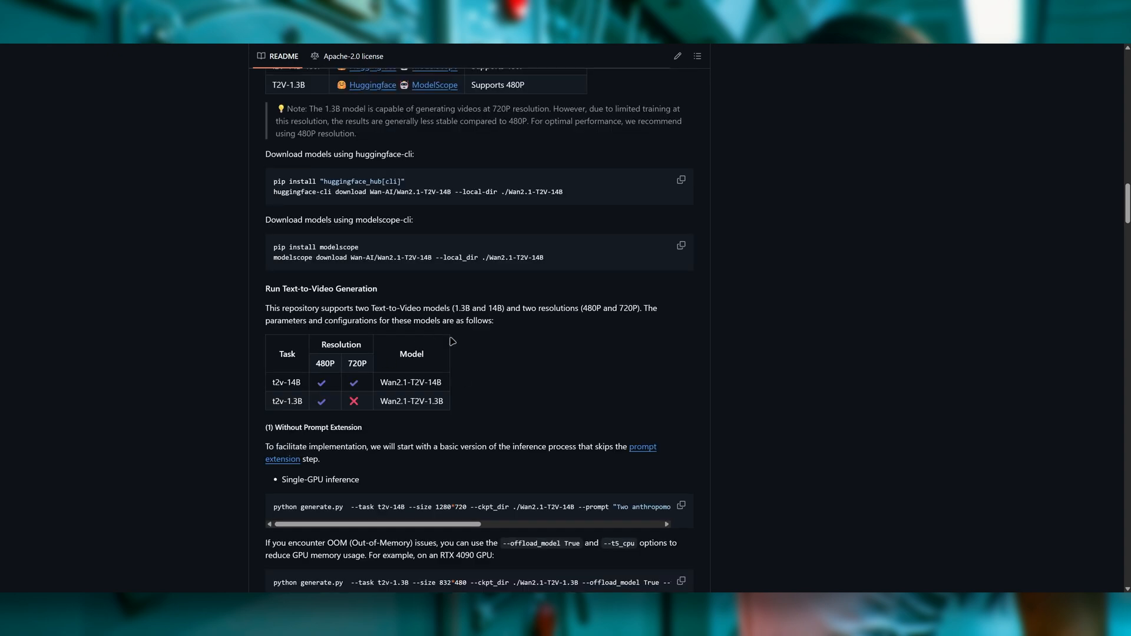
pyautogui.scroll(-2, 492, 341)
pyautogui.scroll(-3, 495, 297)
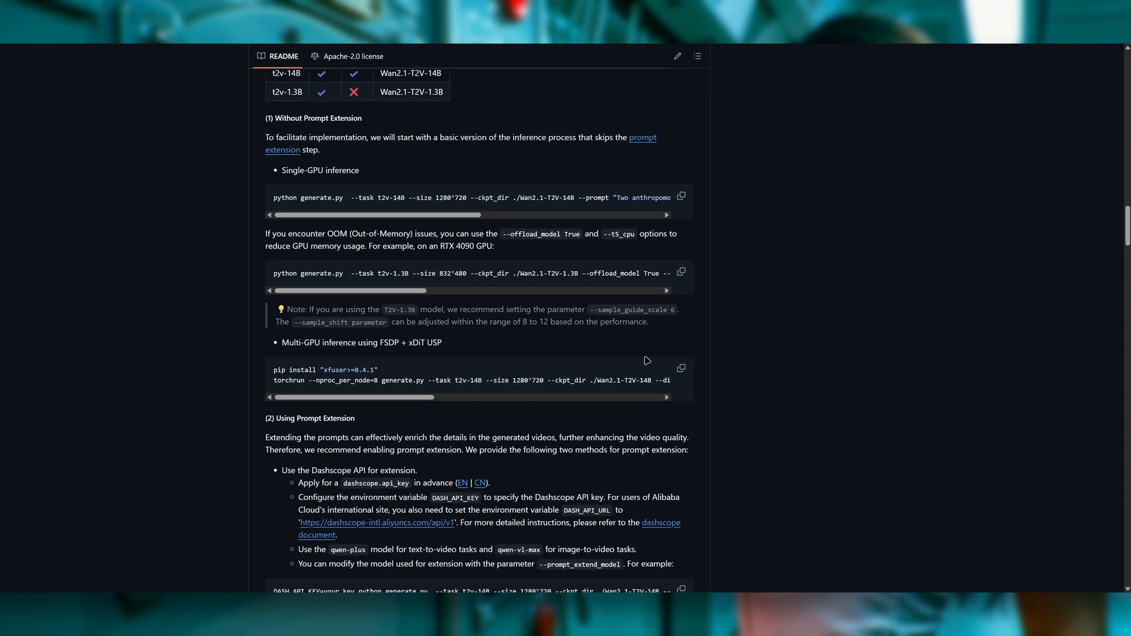
pyautogui.scroll(-15, 520, 425)
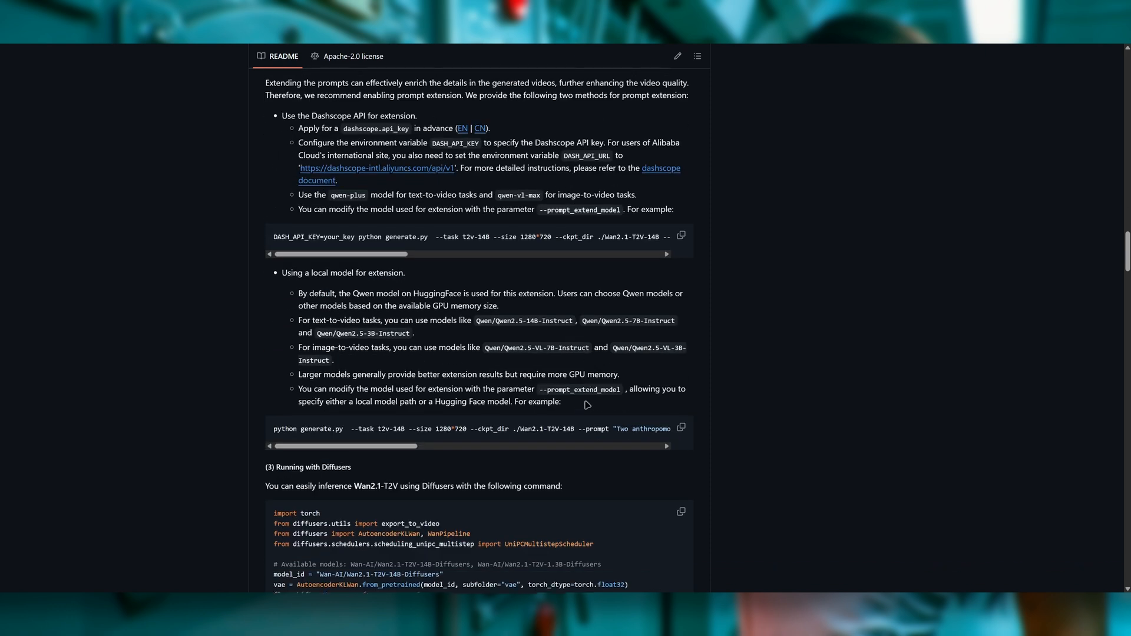
pyautogui.scroll(15, 586, 406)
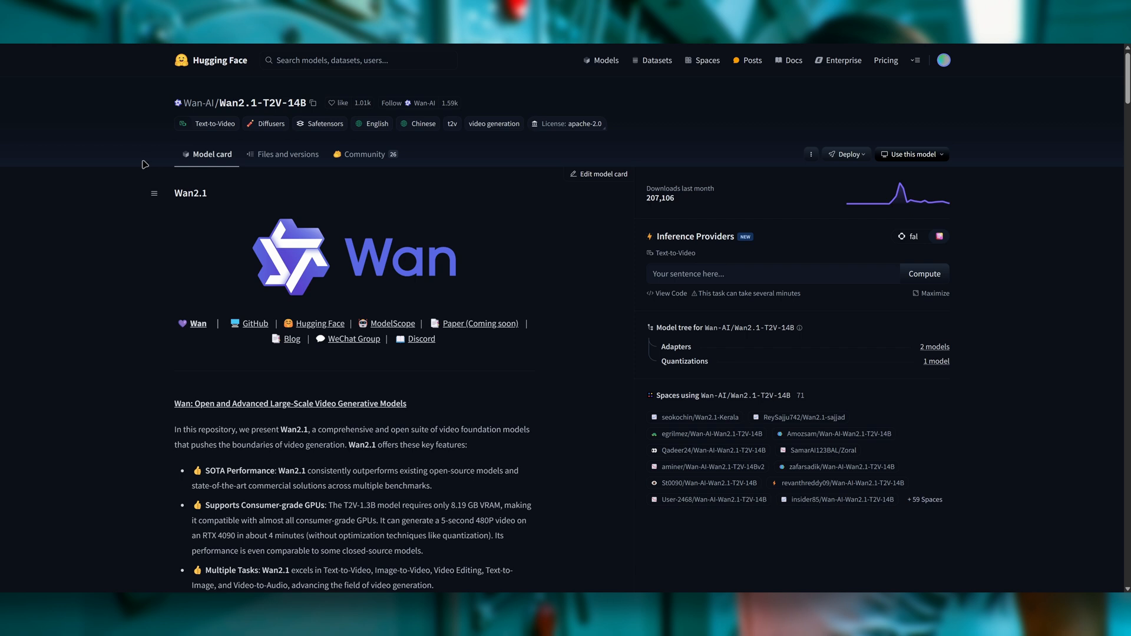
# Step: Review the Wan2.1-T2V-14B model card on Hugging Face, including its to-do list, and open the repository's file list
pyautogui.scroll(-4, 147, 168)
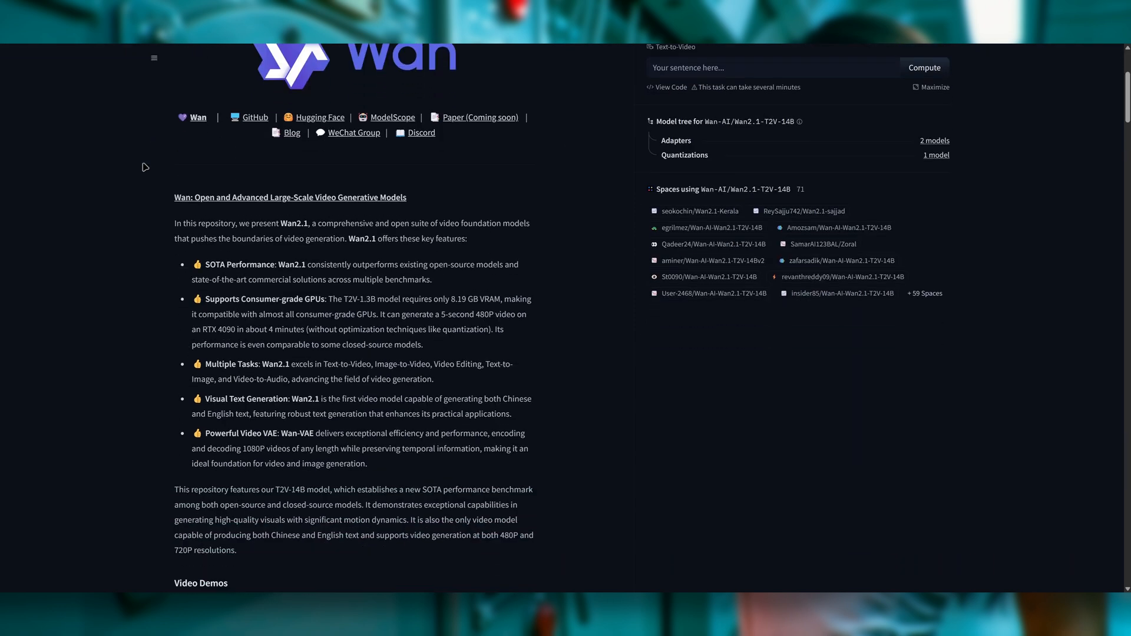
pyautogui.scroll(-10, 146, 168)
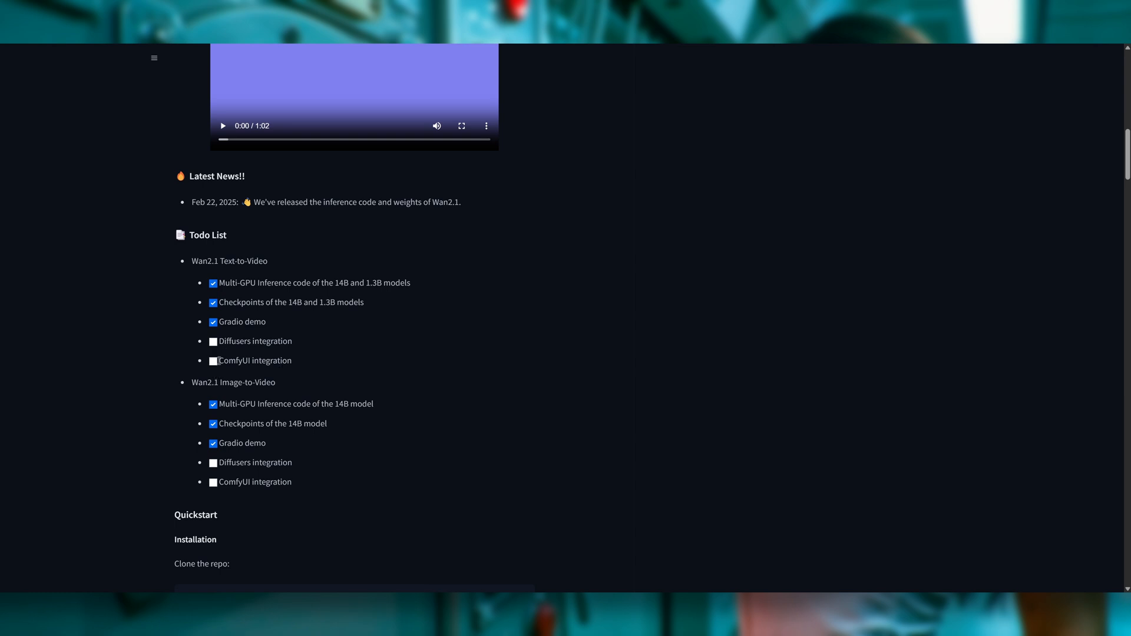
pyautogui.scroll(-6, 404, 346)
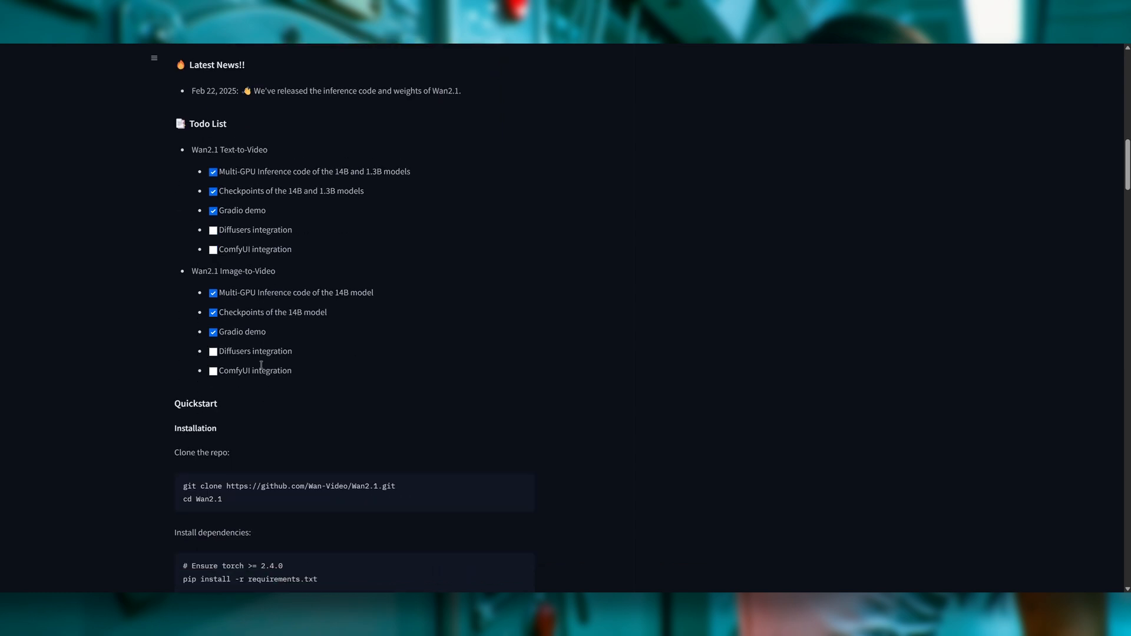
pyautogui.scroll(7, 404, 346)
pyautogui.scroll(12, 409, 344)
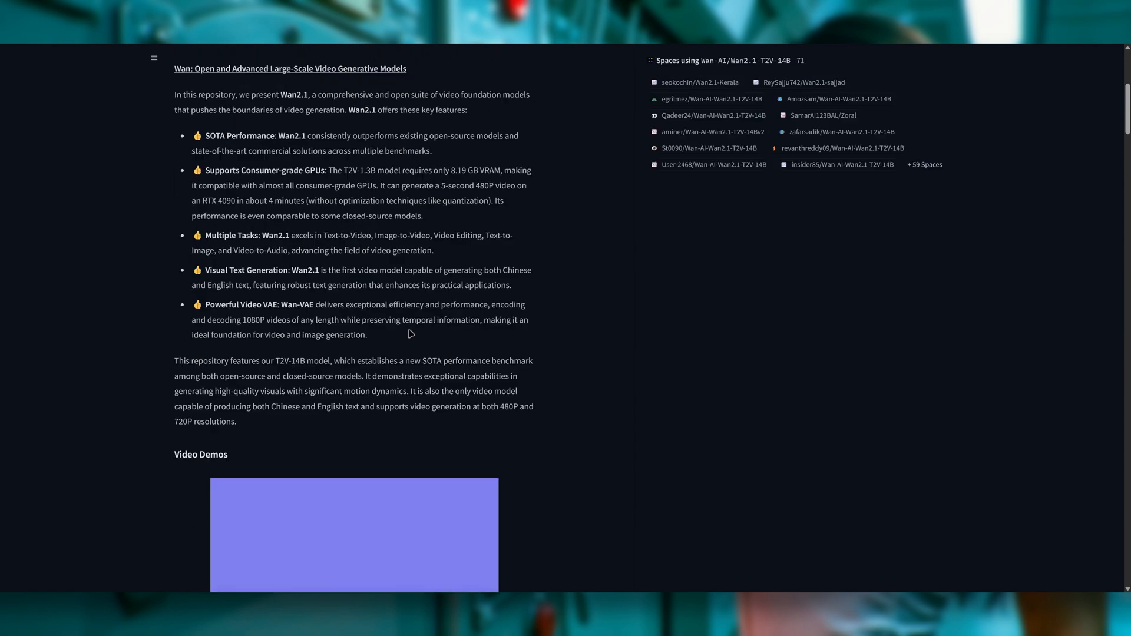
pyautogui.click(283, 154)
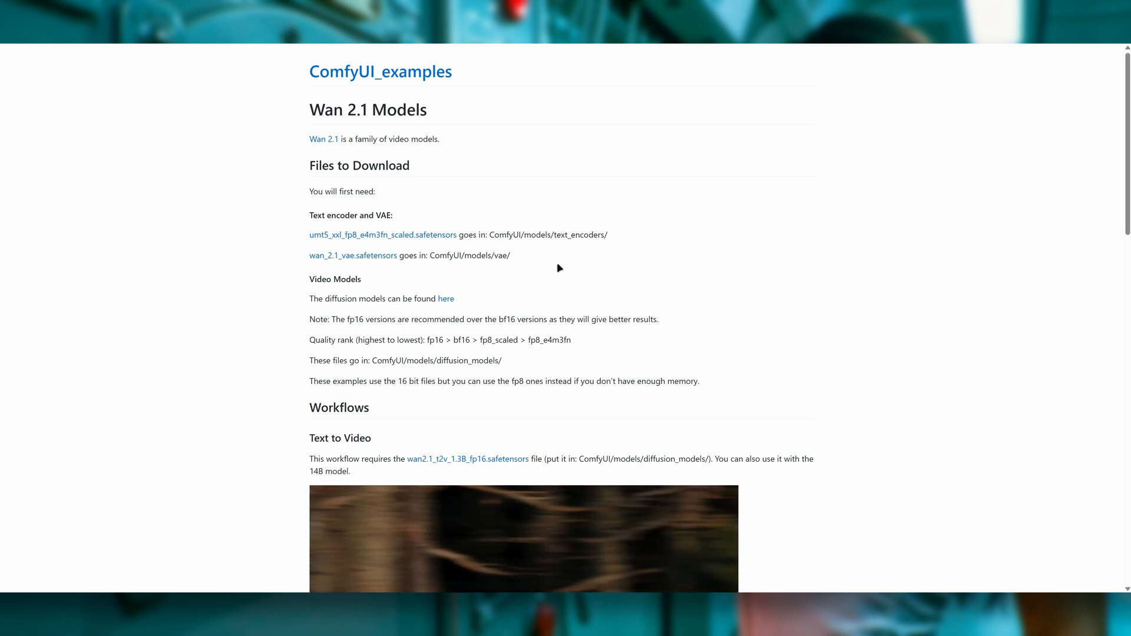
# Step: Look over the ComfyUI_examples page for Wan 2.1, covering the files to download and the text-to-video and image-to-video workflows
pyautogui.scroll(-4, 729, 278)
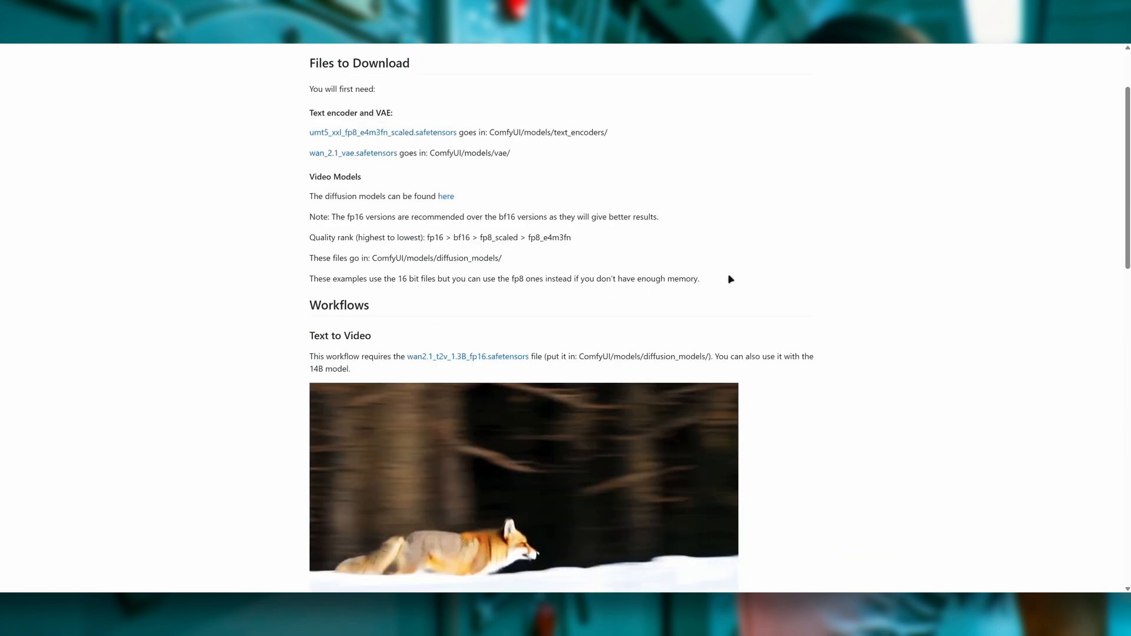
pyautogui.scroll(-6, 620, 322)
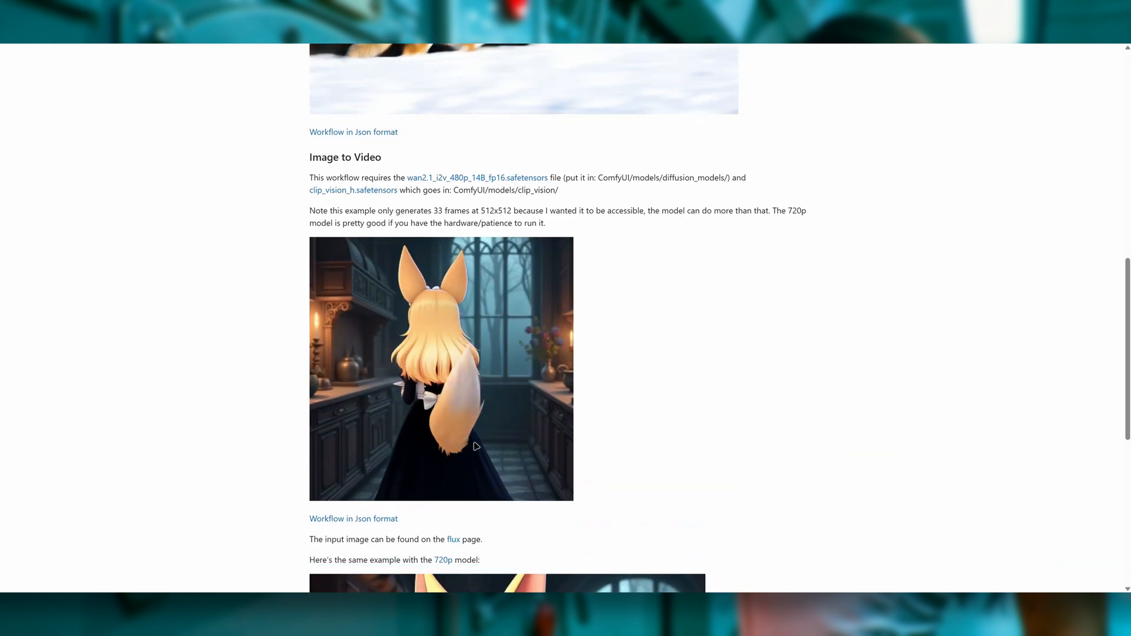
pyautogui.scroll(2, 701, 381)
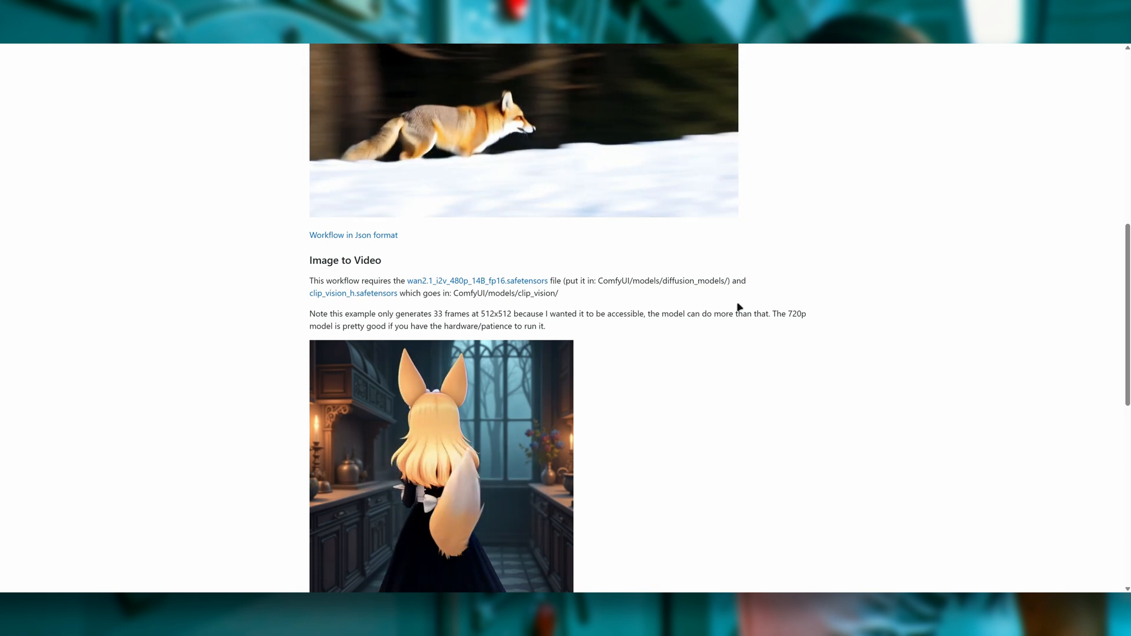
pyautogui.scroll(7, 765, 316)
pyautogui.scroll(1, 792, 323)
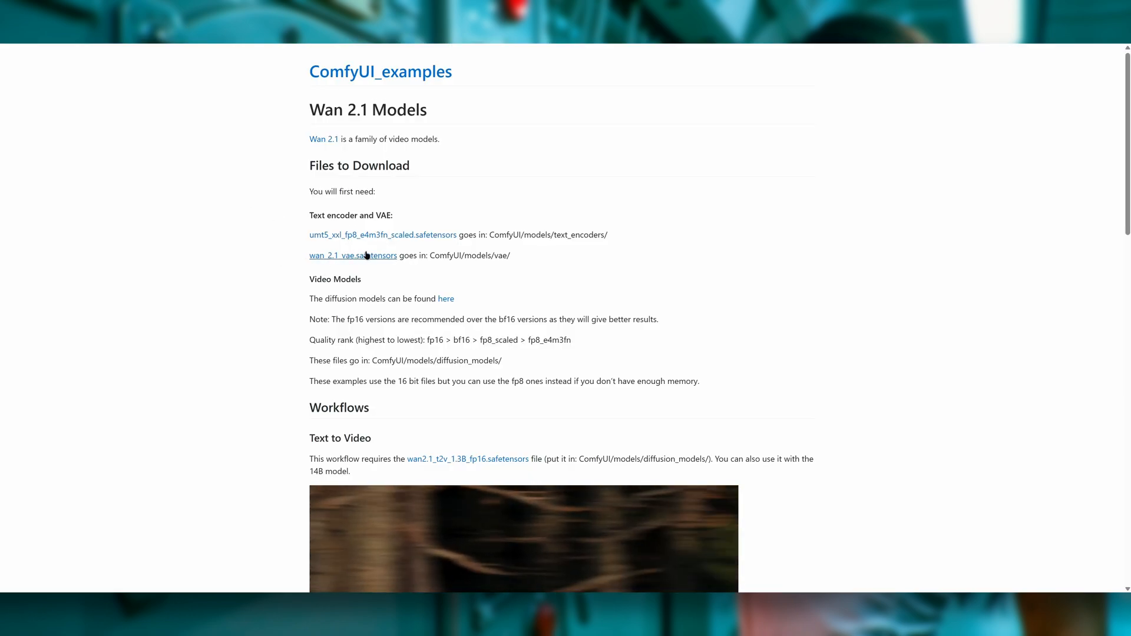
# Step: View the download page of wan_2.1_vae.safetensors and the diffusion models file list, returning to the examples page after each
pyautogui.click(367, 255)
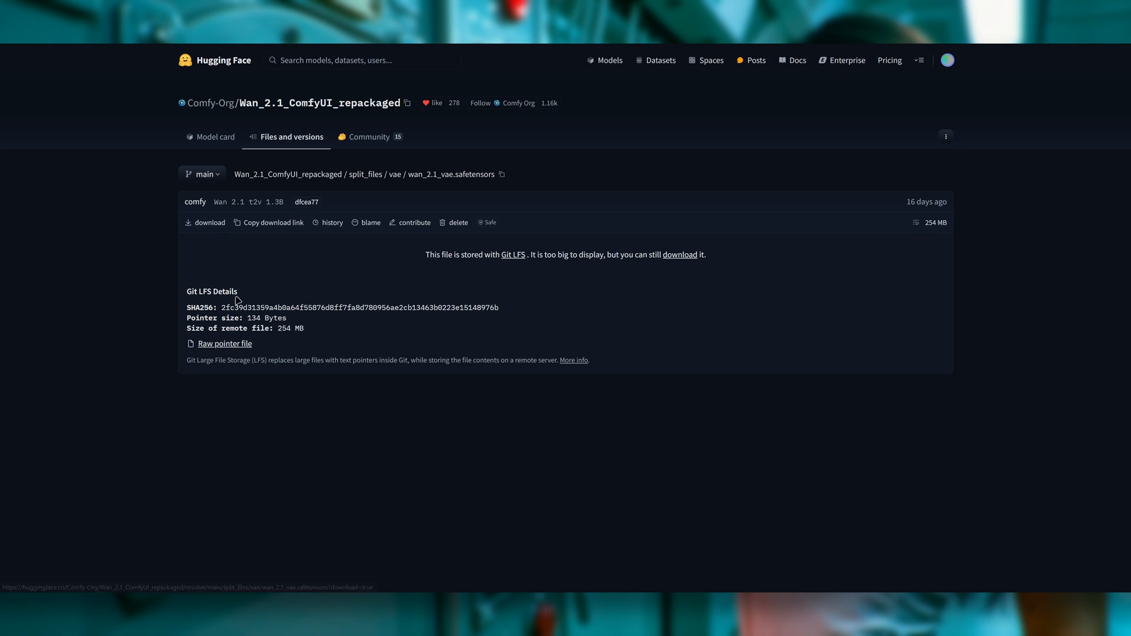
pyautogui.hotkey('alt', 'Left')
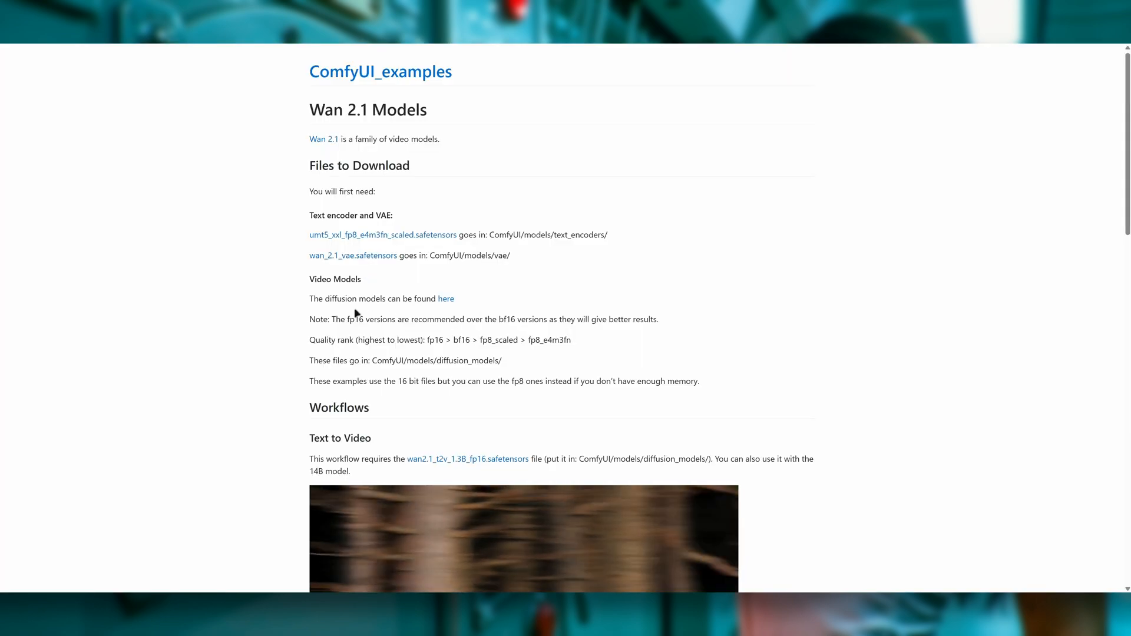
pyautogui.click(444, 299)
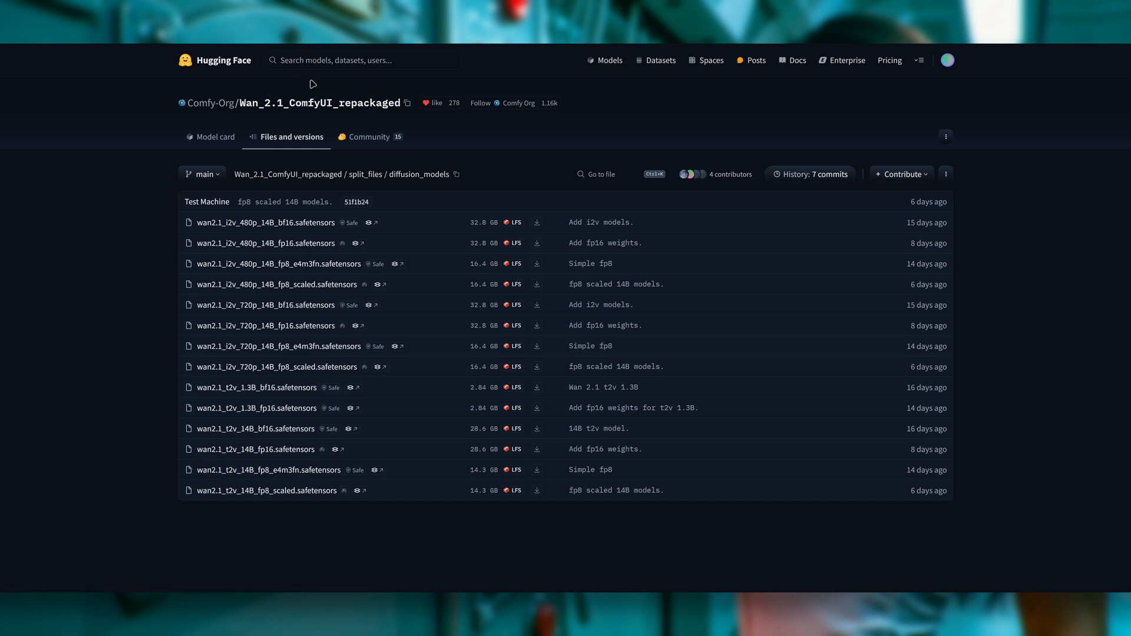
pyautogui.hotkey('alt', 'Left')
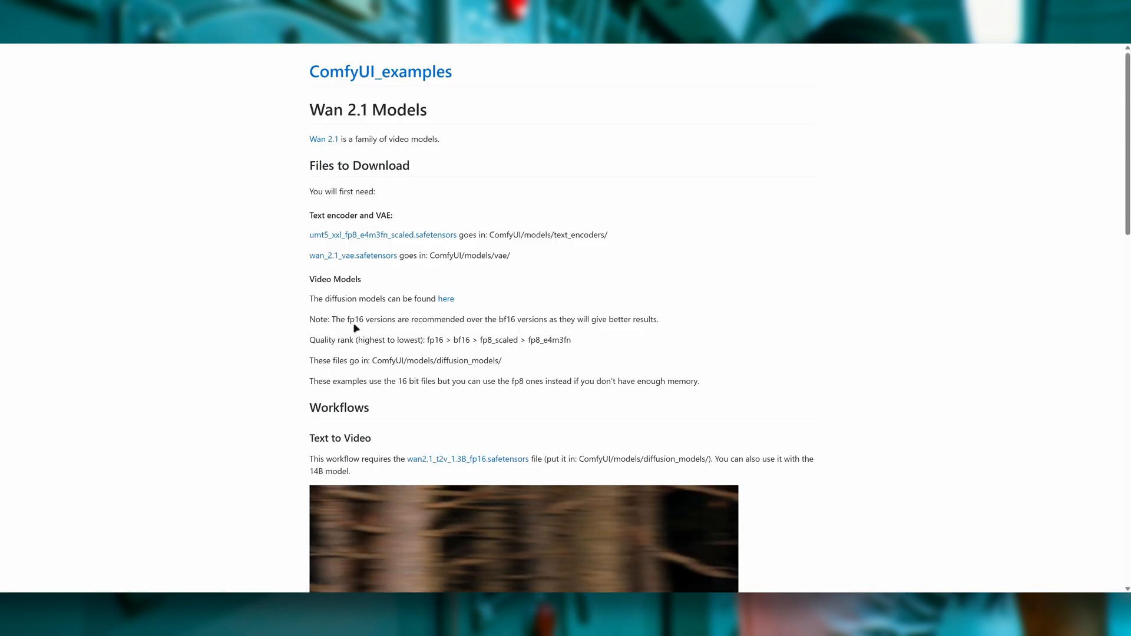
# Step: Examine the fp16 recommendation and the quality ranking of the fp16, bf16, fp8_scaled and fp8_e4m3fn versions
pyautogui.moveTo(344, 319); pyautogui.dragTo(366, 318)
pyautogui.click(340, 334)
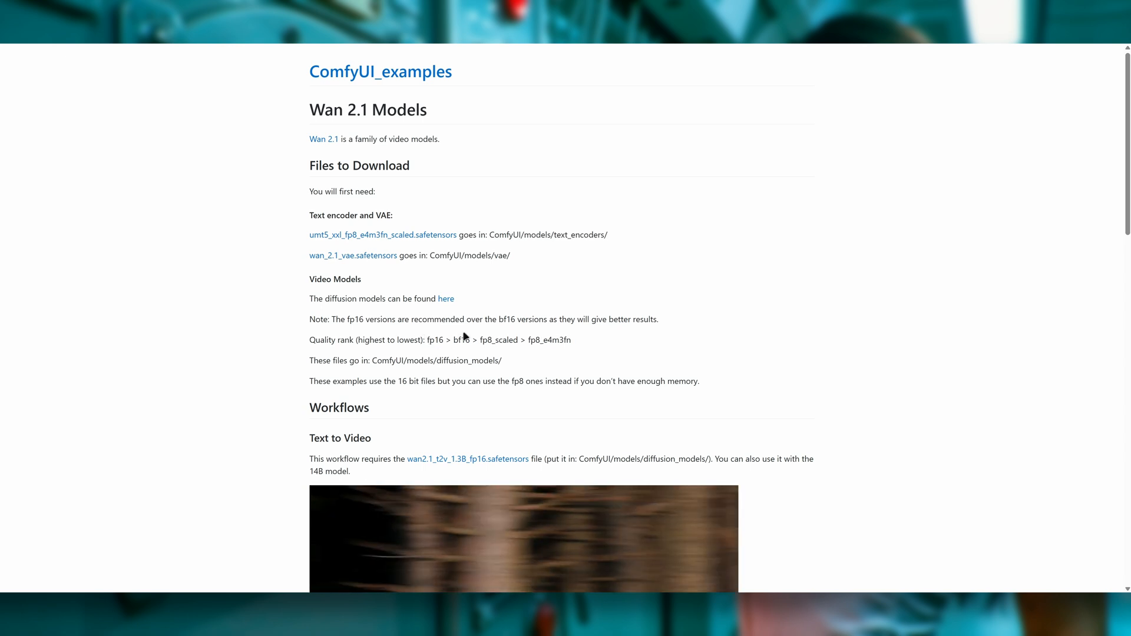
pyautogui.doubleClick(428, 339)
pyautogui.click(455, 340)
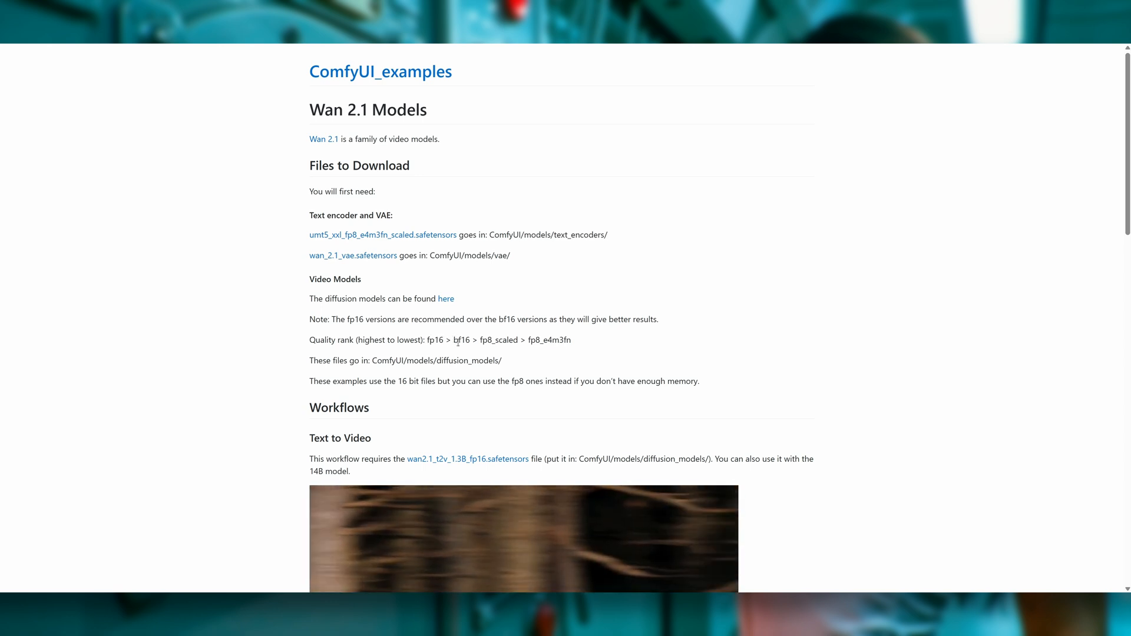
pyautogui.moveTo(480, 340); pyautogui.dragTo(517, 341)
pyautogui.click(498, 341)
pyautogui.click(511, 343)
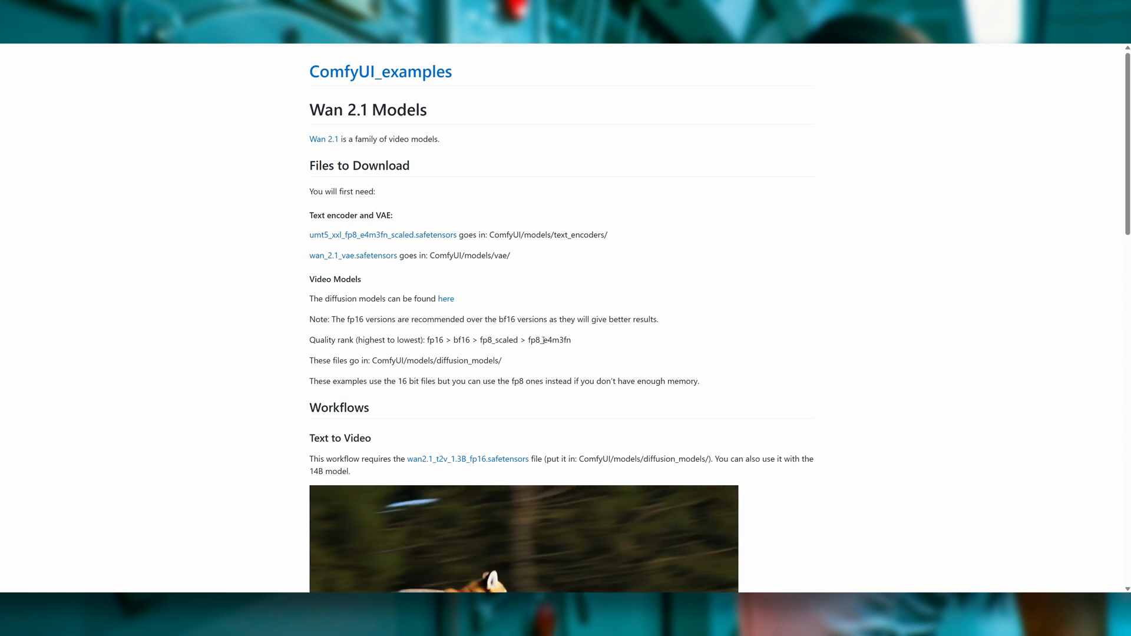
pyautogui.moveTo(544, 340); pyautogui.dragTo(569, 342)
pyautogui.click(569, 343)
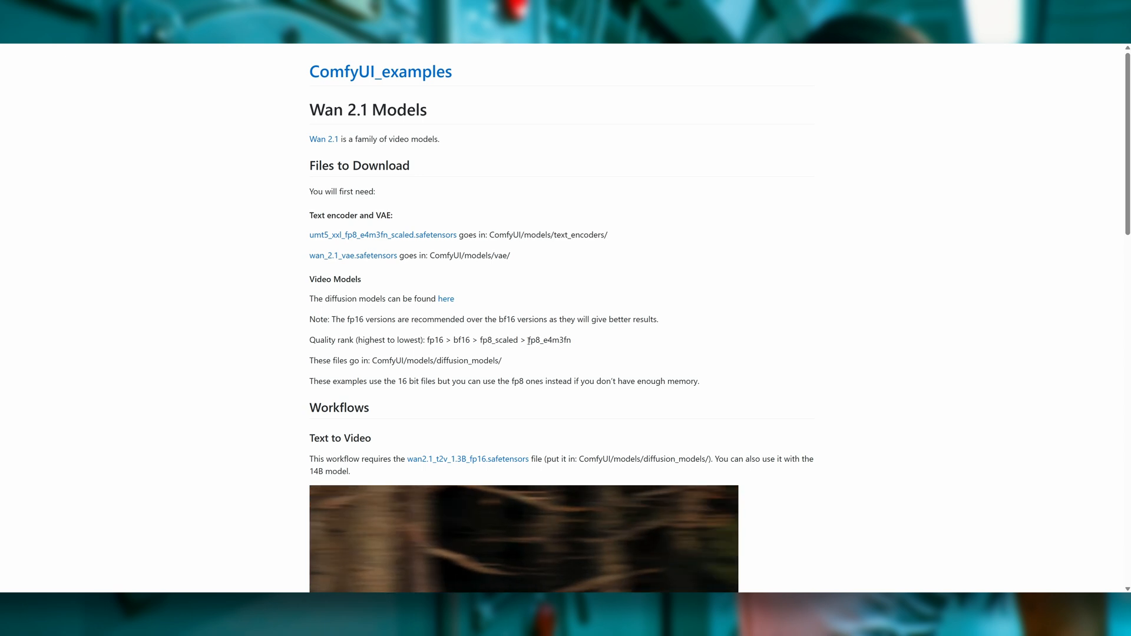
pyautogui.moveTo(528, 340); pyautogui.dragTo(576, 340)
pyautogui.click(550, 339)
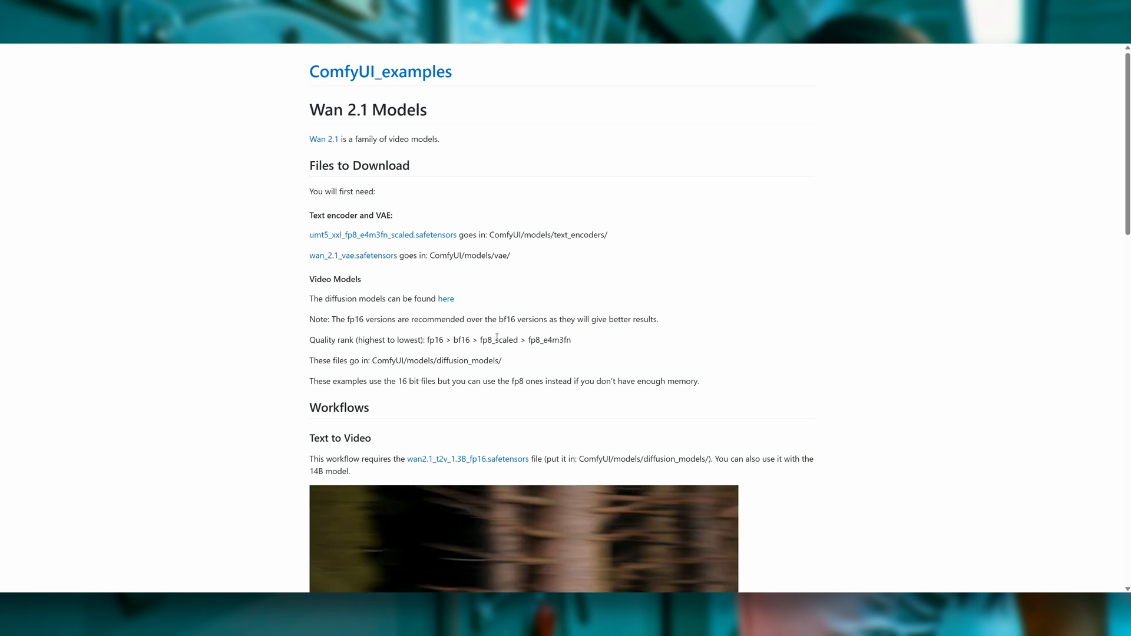
pyautogui.moveTo(429, 340); pyautogui.dragTo(443, 340)
pyautogui.click(443, 340)
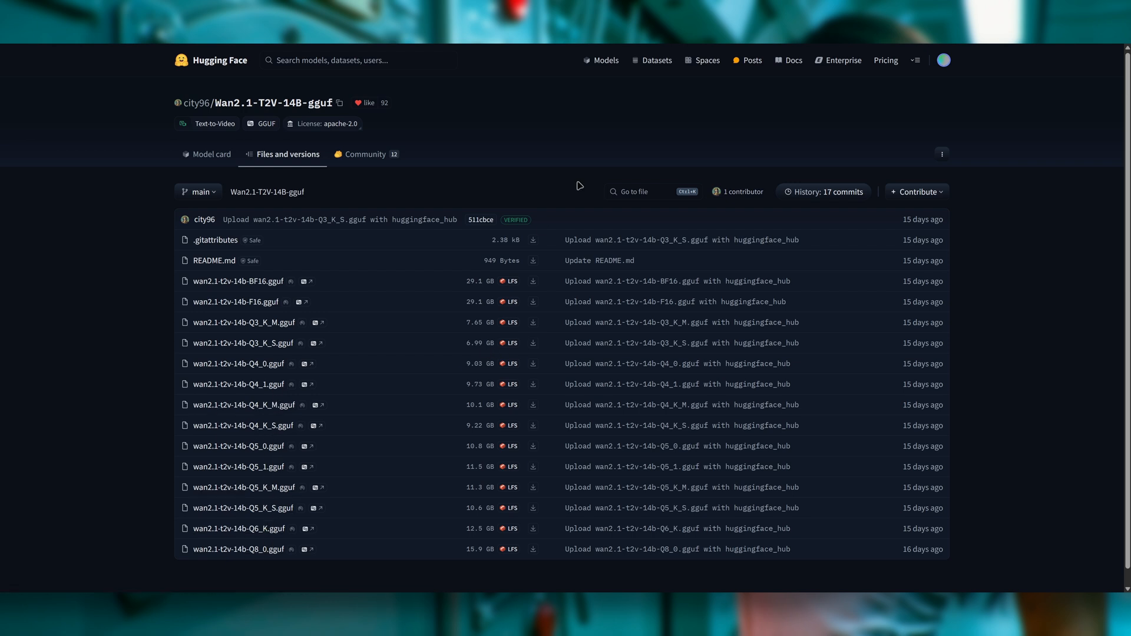
# Step: Switch from the T2V GGUF repository to city96/Wan2.1-I2V-14B-480P-gguf and open its file list
pyautogui.hotkey('ctrl', 'Tab')
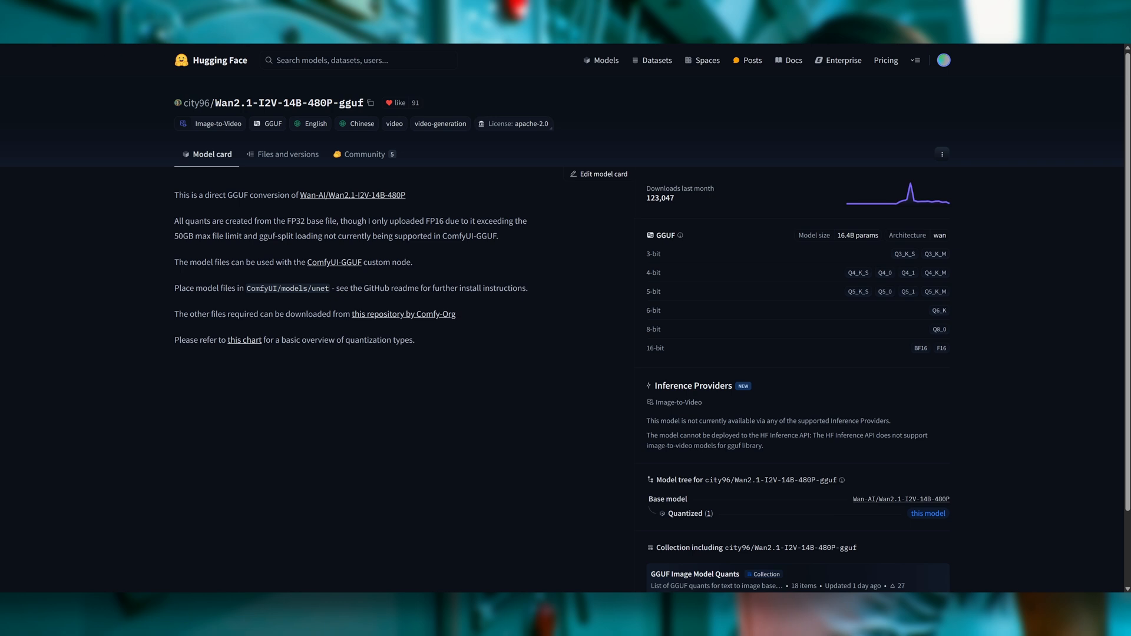
pyautogui.click(280, 155)
pyautogui.click(297, 148)
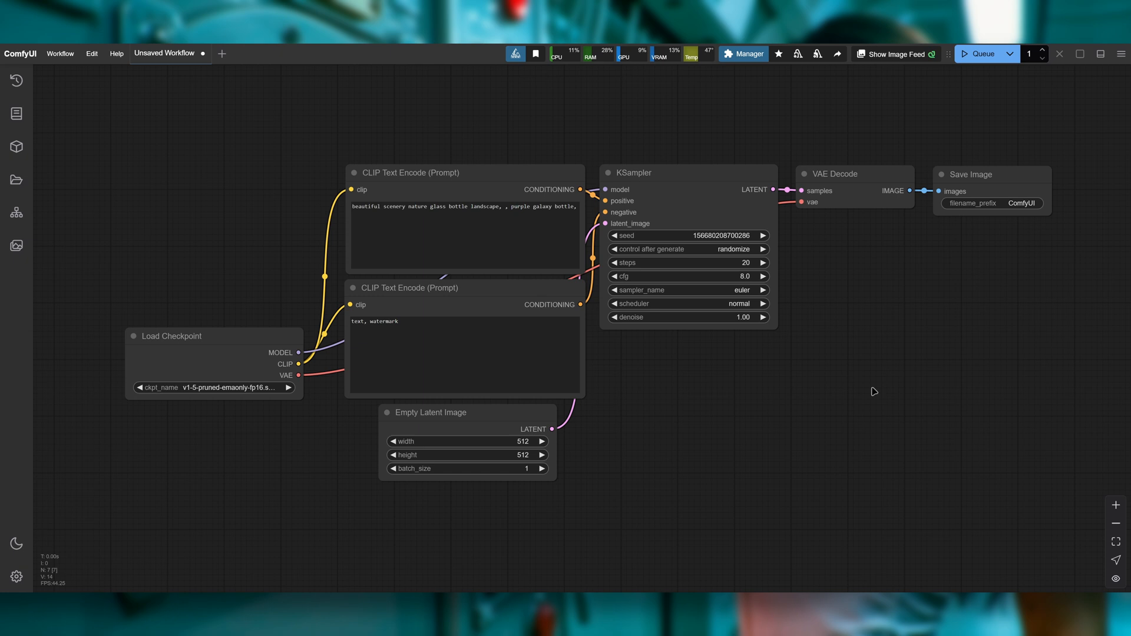
# Step: Switch to File Explorer and inspect the clip and diffusion_models folders inside ComfyUI's models folder, returning to models after each
pyautogui.hotkey('alt', 'Tab')
pyautogui.moveTo(615, 94); pyautogui.dragTo(627, 106)
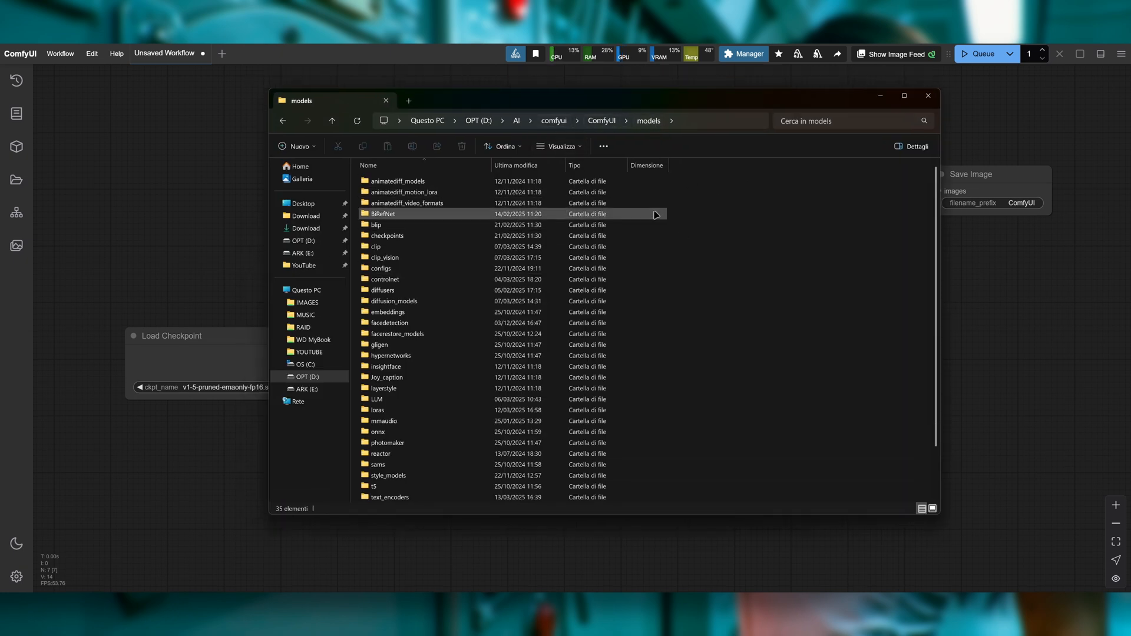
pyautogui.doubleClick(386, 246)
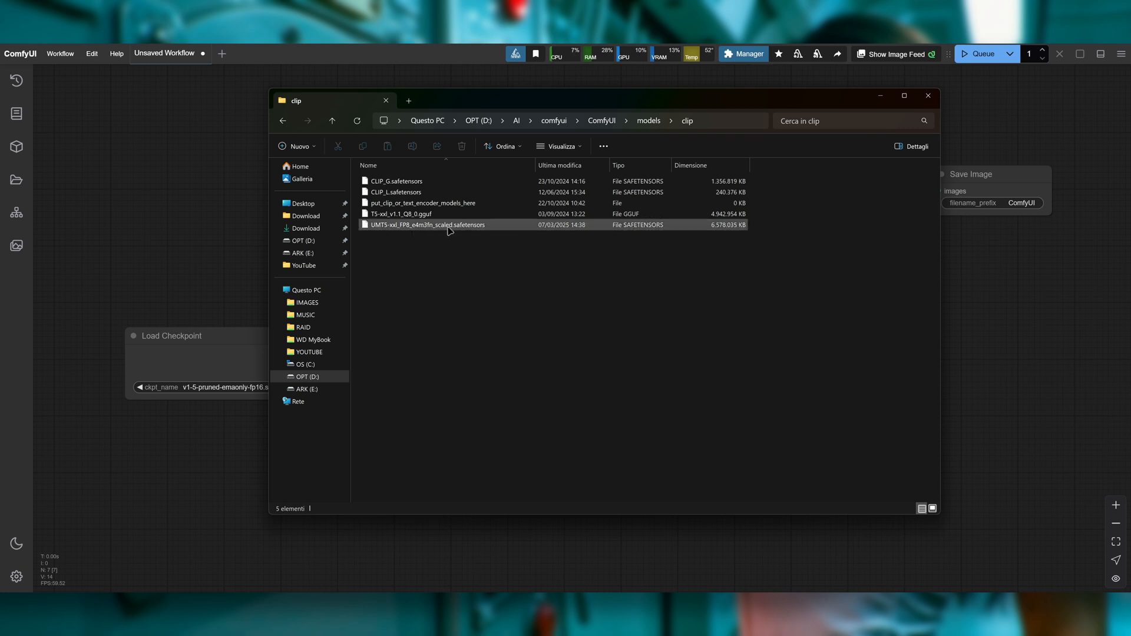
pyautogui.hotkey('alt', 'Left')
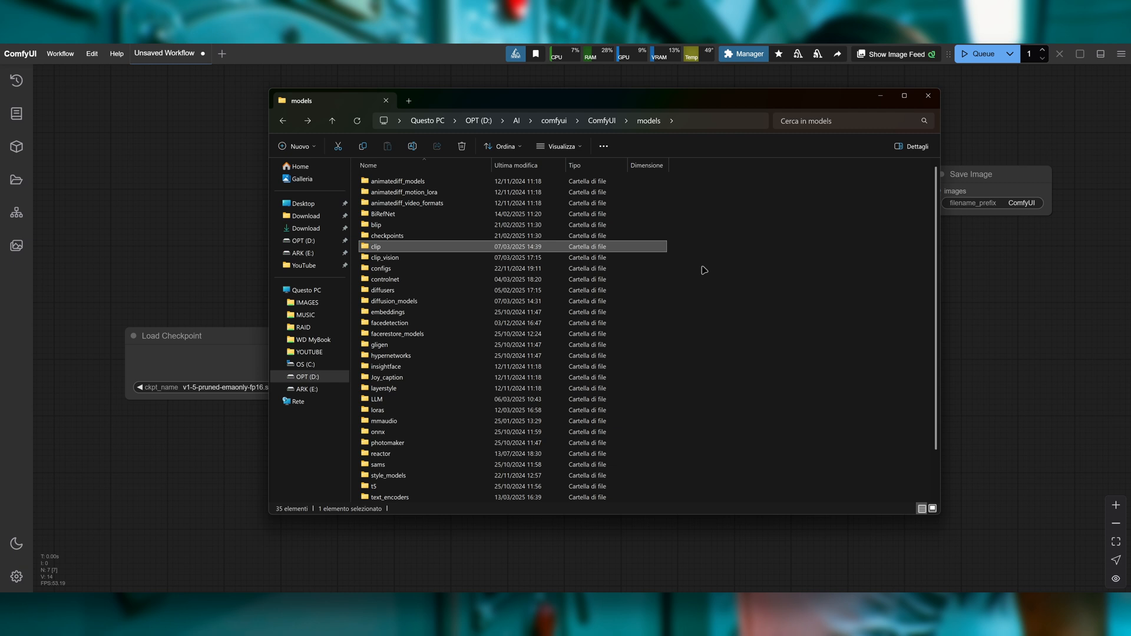
pyautogui.doubleClick(448, 300)
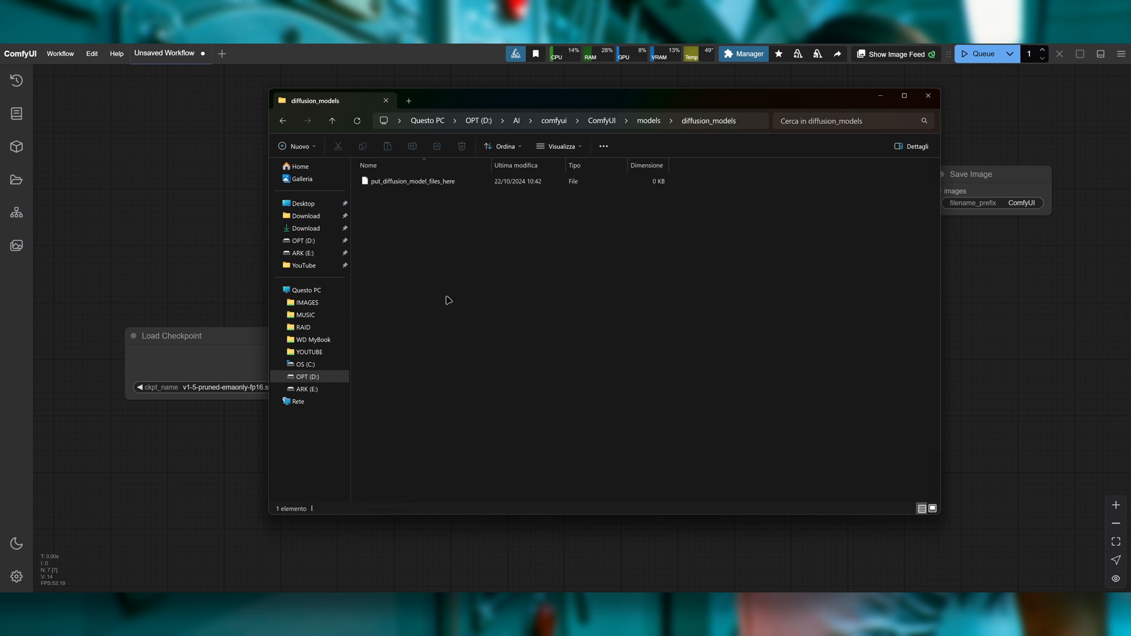
pyautogui.hotkey('alt', 'Left')
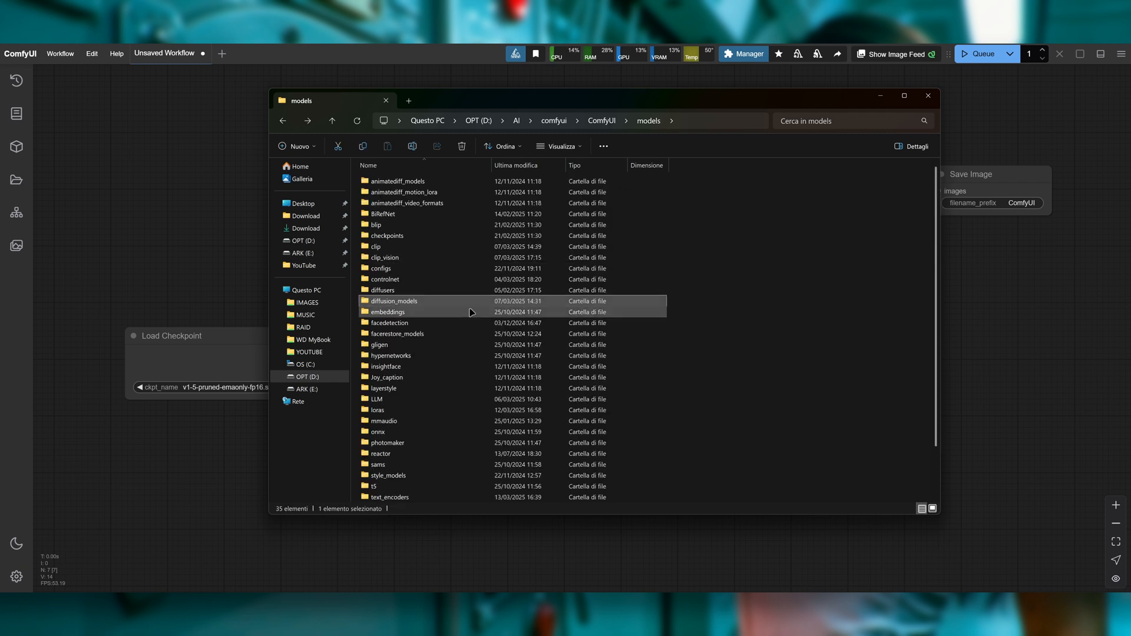
# Step: Inspect the GGUF files in the Wan2.1 subfolder of ComfyUI's unet folder and return to the models folder
pyautogui.scroll(-2, 435, 307)
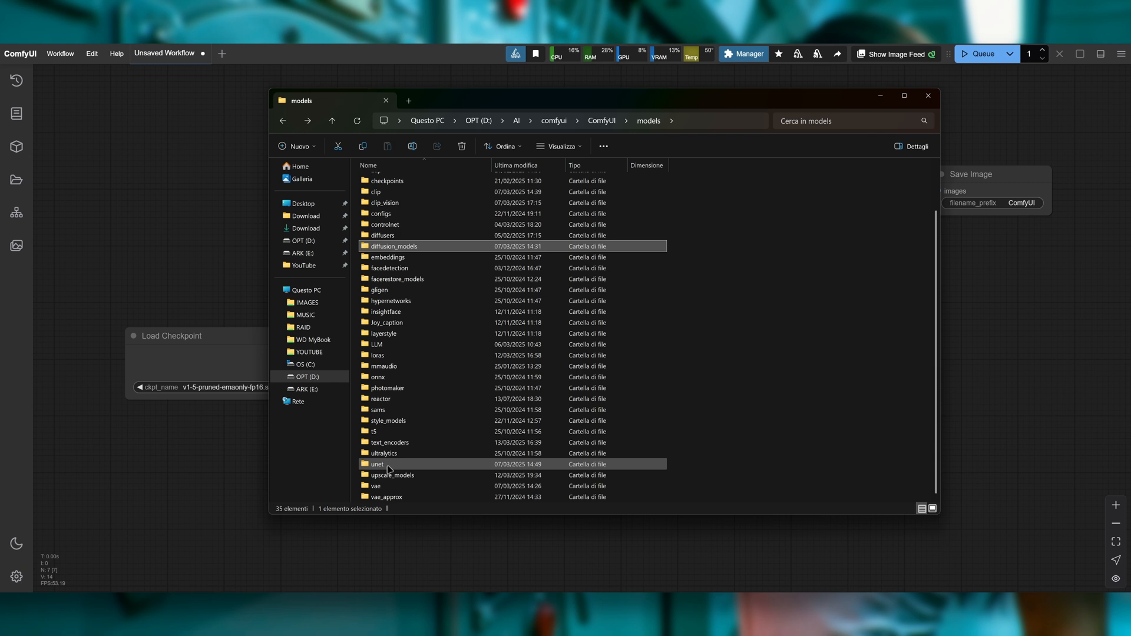
pyautogui.doubleClick(391, 454)
pyautogui.doubleClick(390, 203)
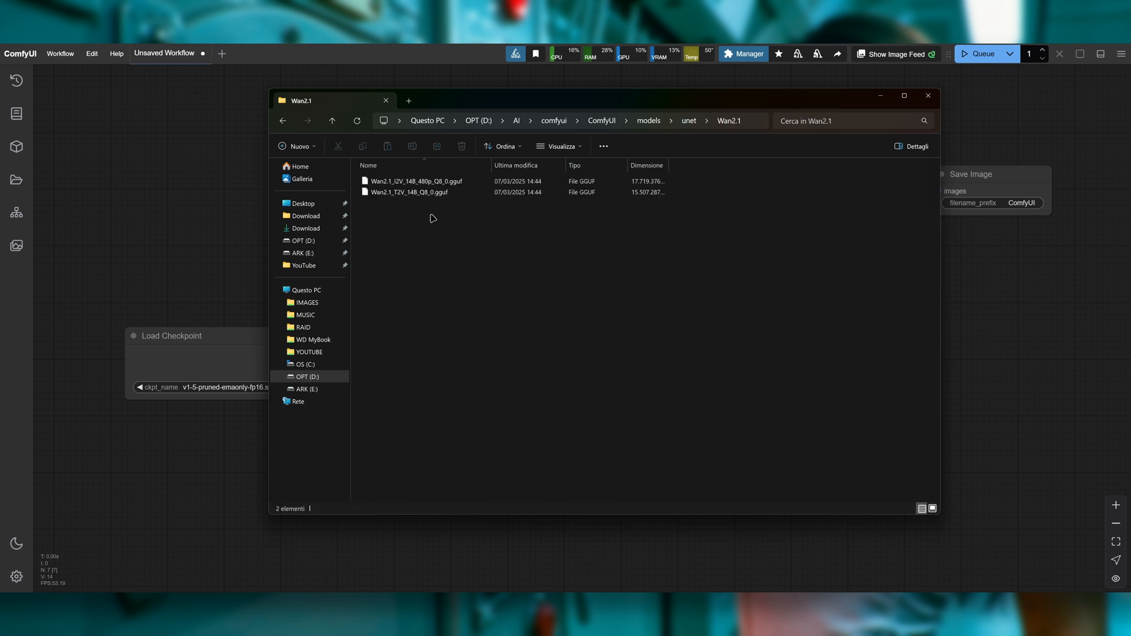
pyautogui.hotkey('alt', 'Left')
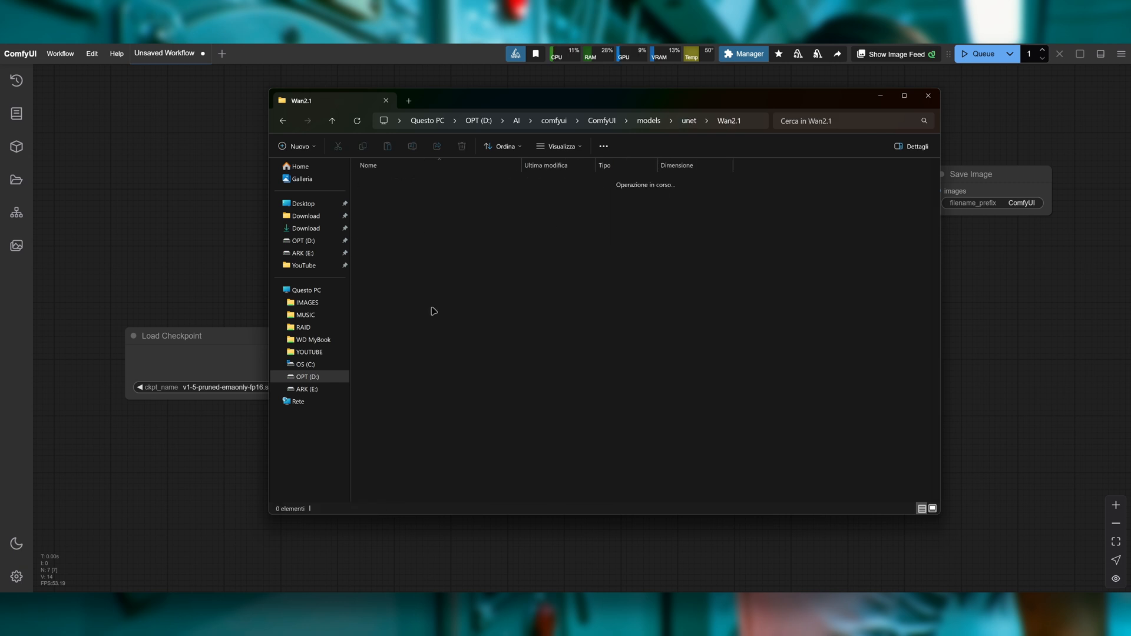
pyautogui.hotkey('alt', 'Left')
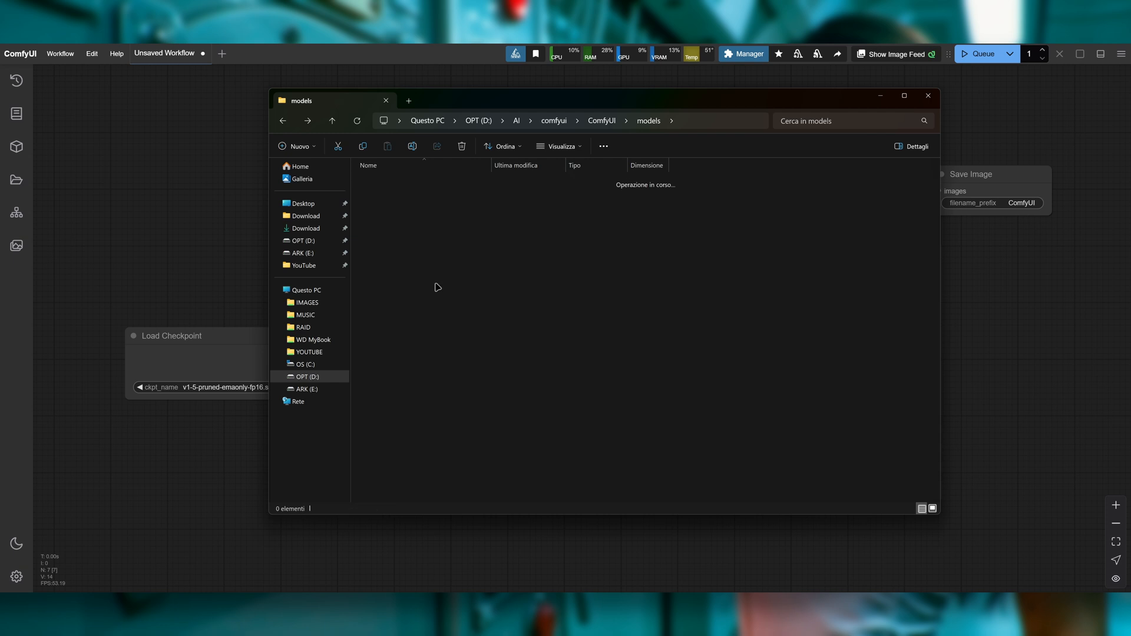
# Step: Open the vae folder inside models and view its Wan2.1 subfolder
pyautogui.scroll(-2, 423, 435)
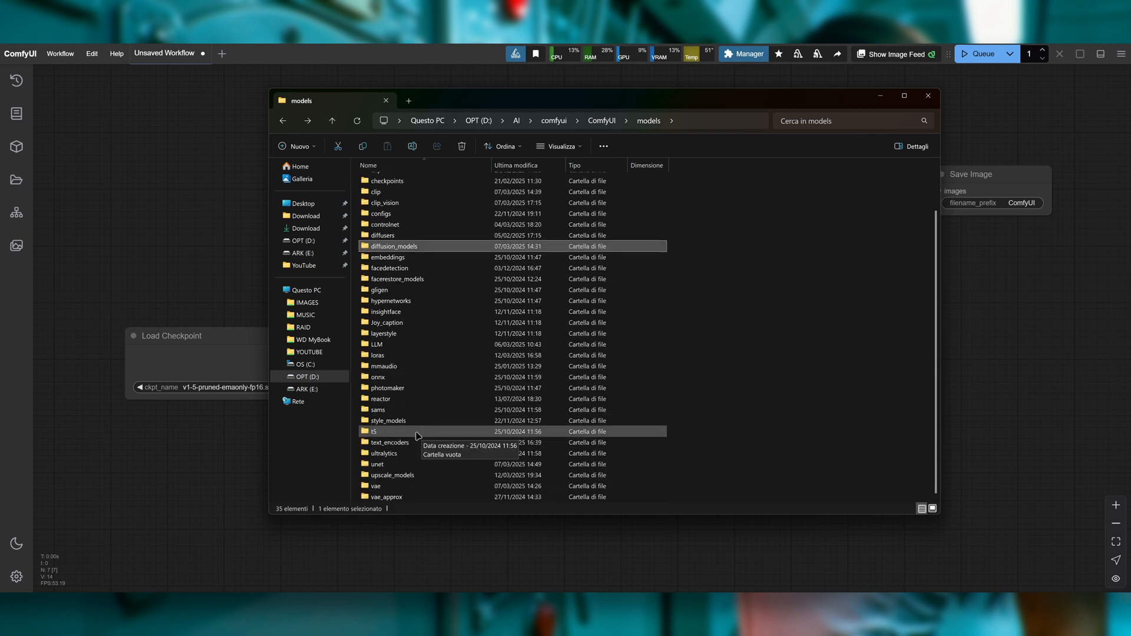
pyautogui.doubleClick(425, 486)
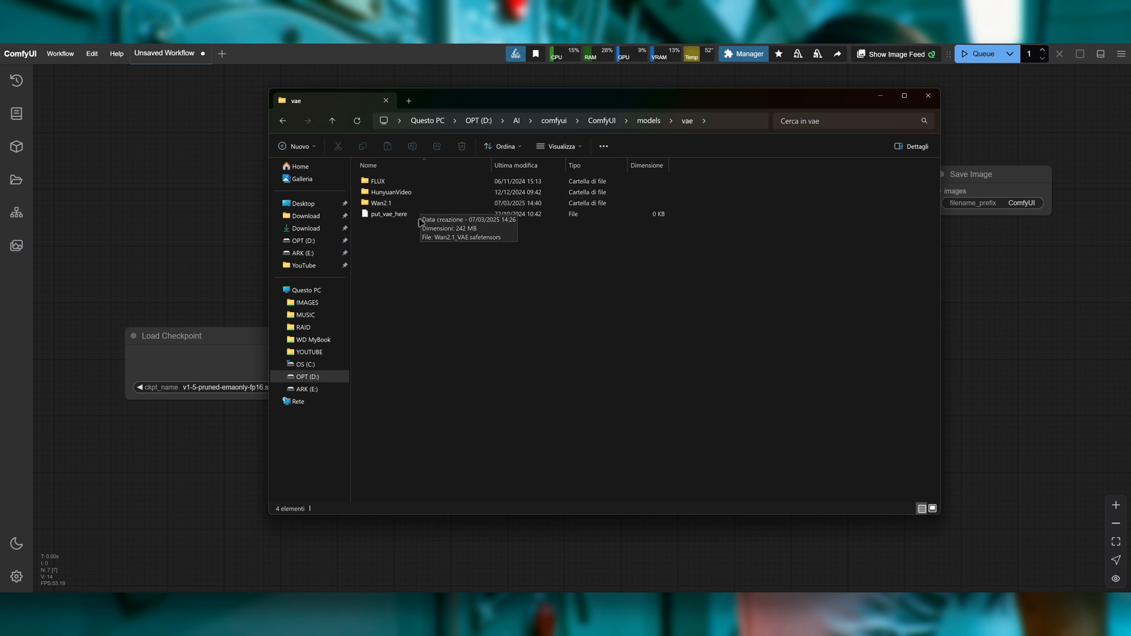
pyautogui.doubleClick(408, 204)
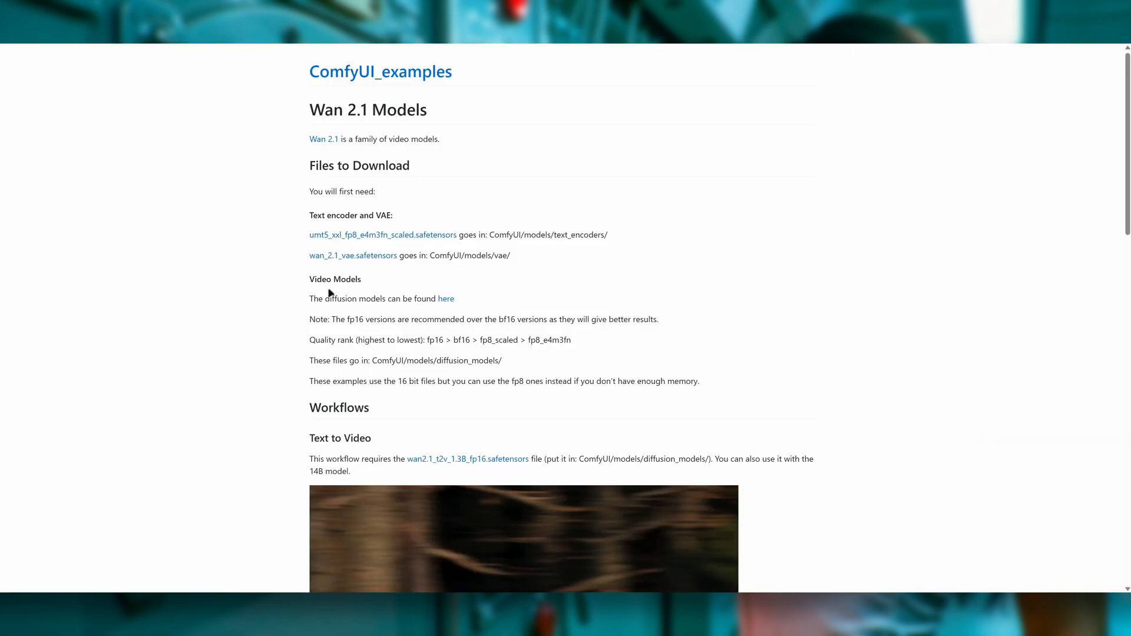
# Step: View the clip_vision_h.safetensors download page from the Image to Video section and inspect the clip_vision folder in File Explorer, returning to models
pyautogui.scroll(-9, 707, 300)
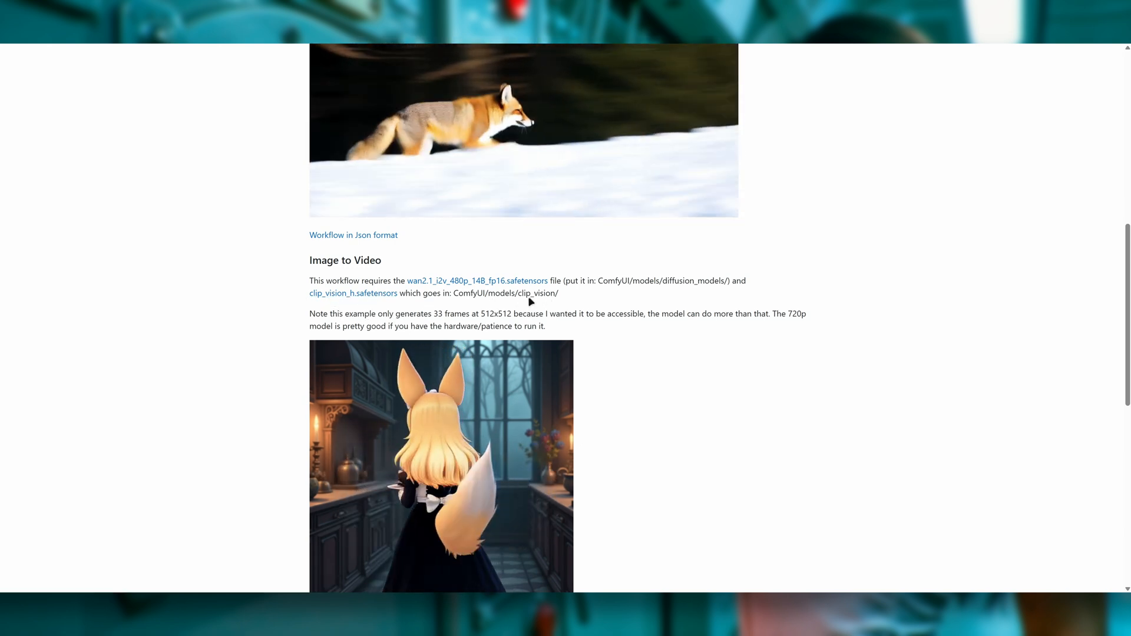
pyautogui.click(373, 294)
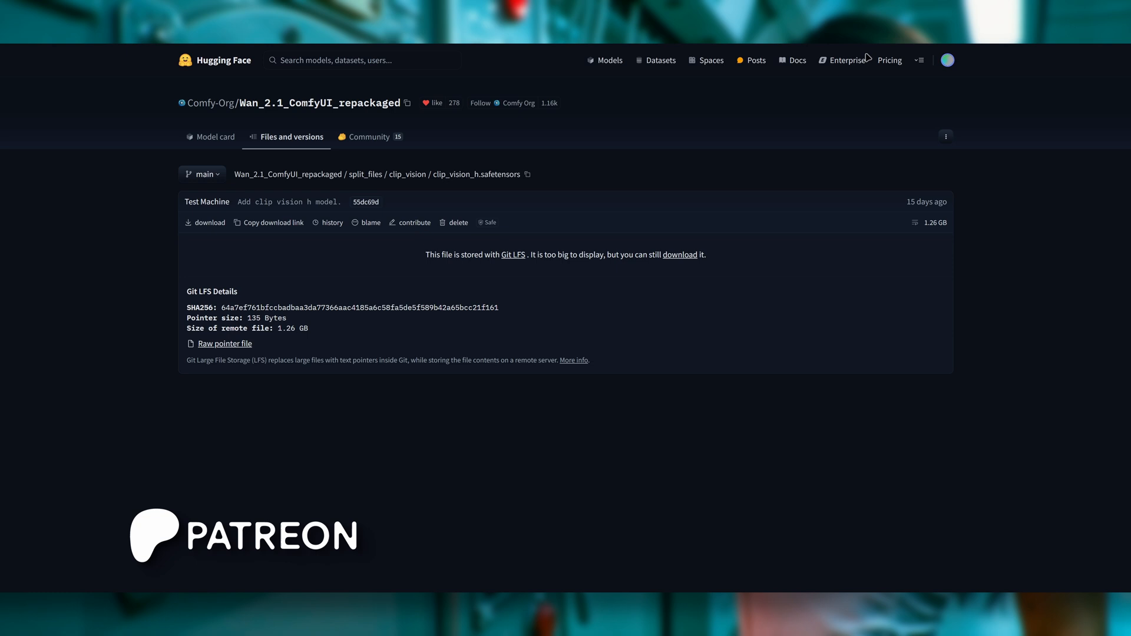
pyautogui.hotkey('alt', 'Tab')
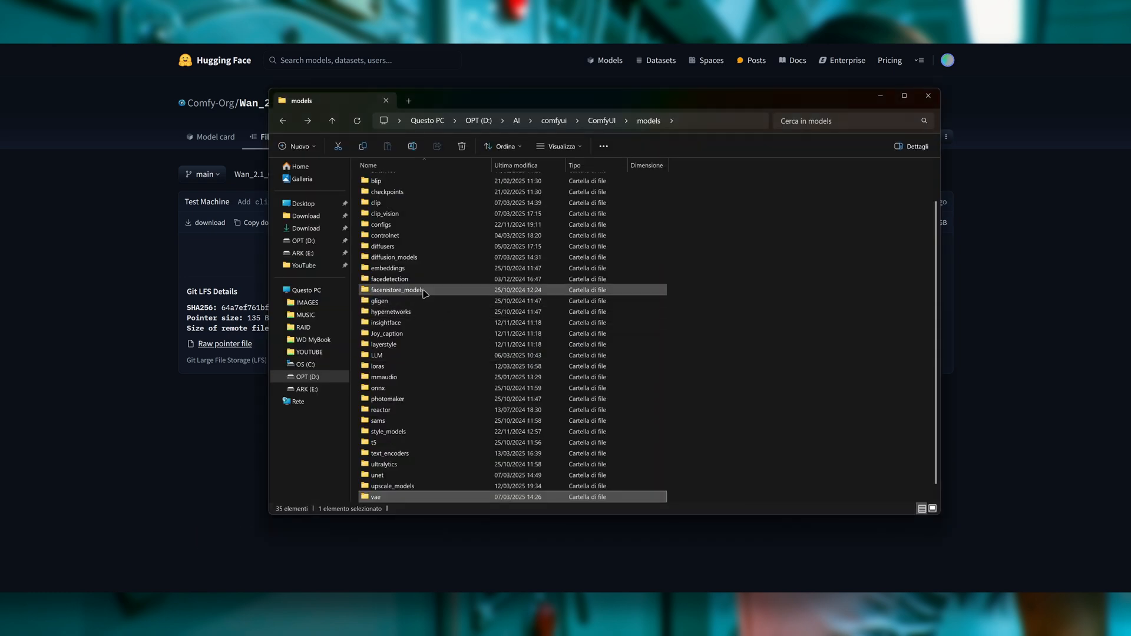
pyautogui.click(413, 216)
pyautogui.doubleClick(412, 216)
pyautogui.click(404, 185)
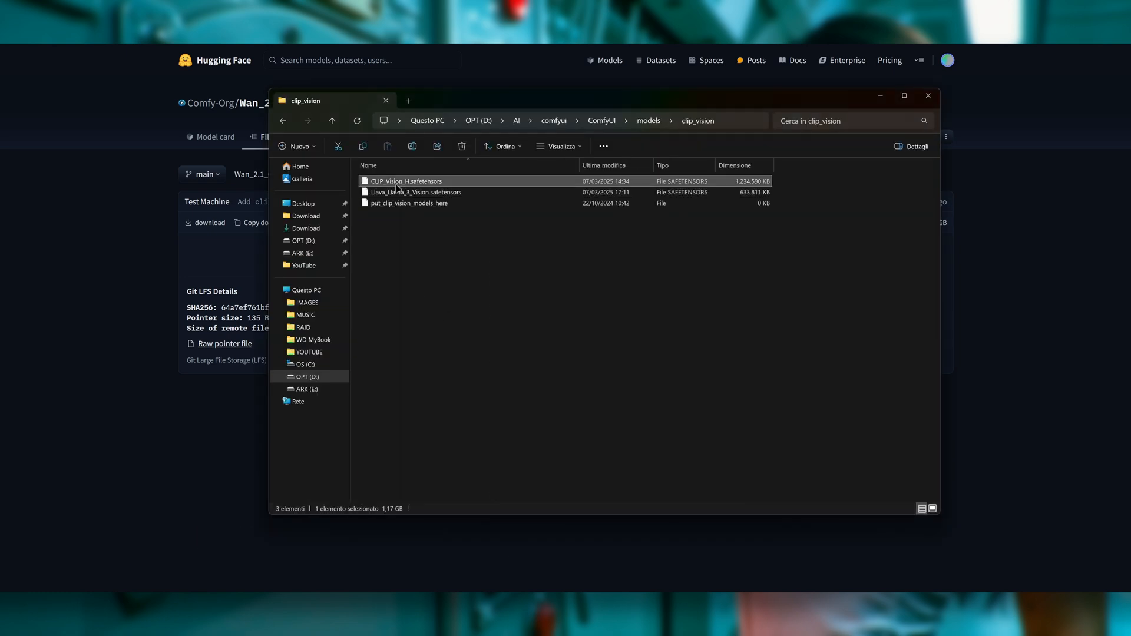
pyautogui.click(420, 197)
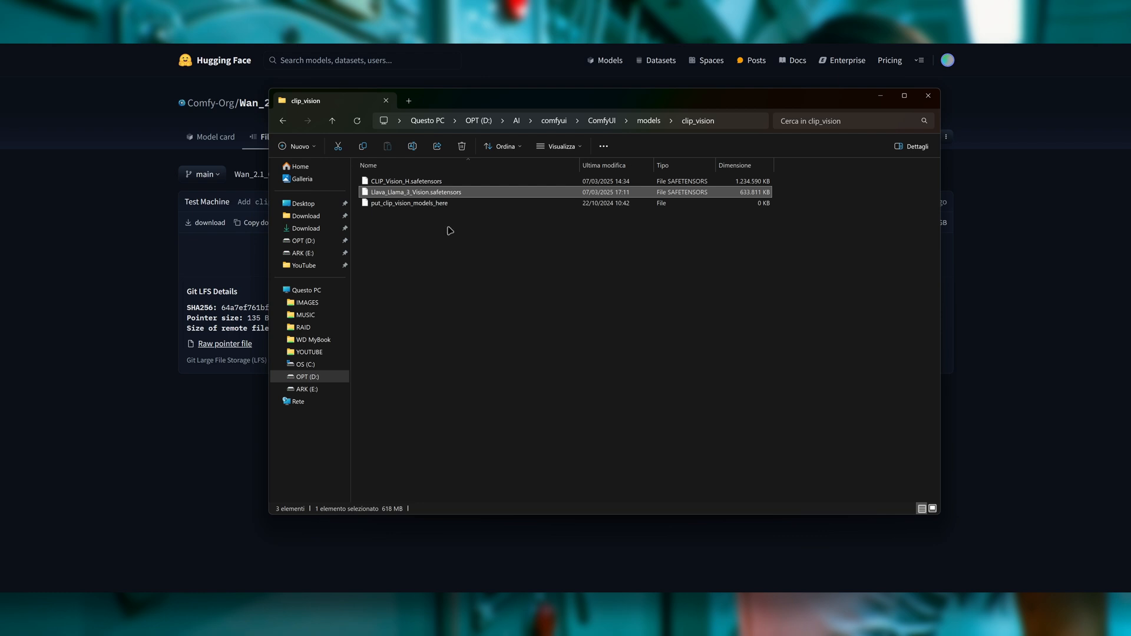
pyautogui.hotkey('alt', 'Left')
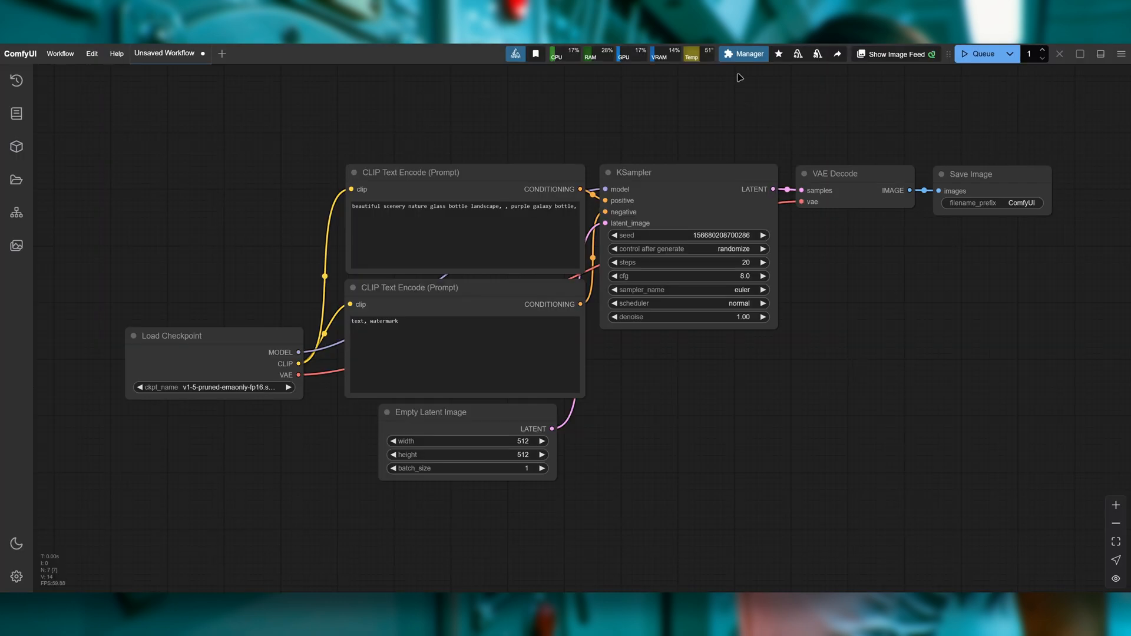
# Step: Open the ComfyUI Manager, examine the startup log in the ComfyUI console window, and close the Manager
pyautogui.click(744, 54)
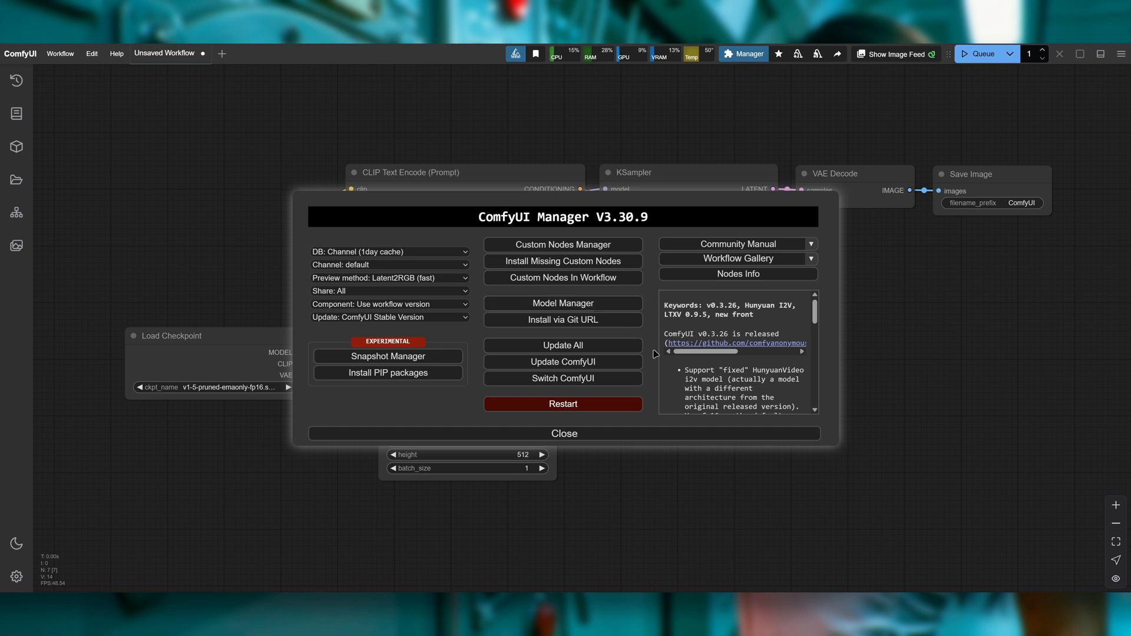
pyautogui.hotkey('alt', 'Tab')
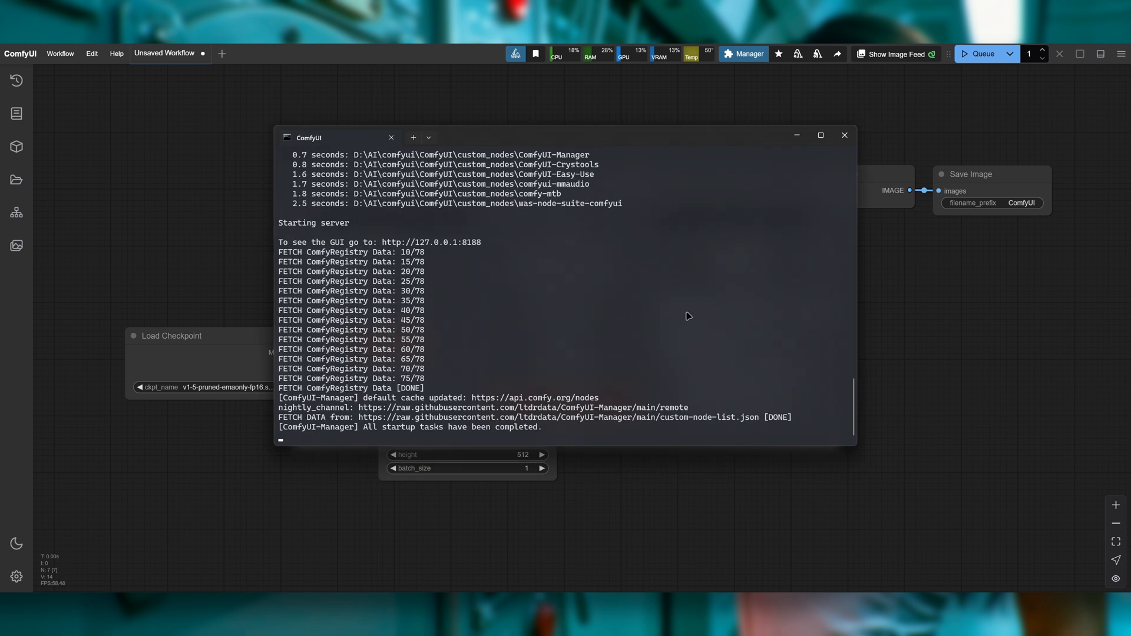
pyautogui.scroll(5, 689, 365)
pyautogui.scroll(-3, 470, 384)
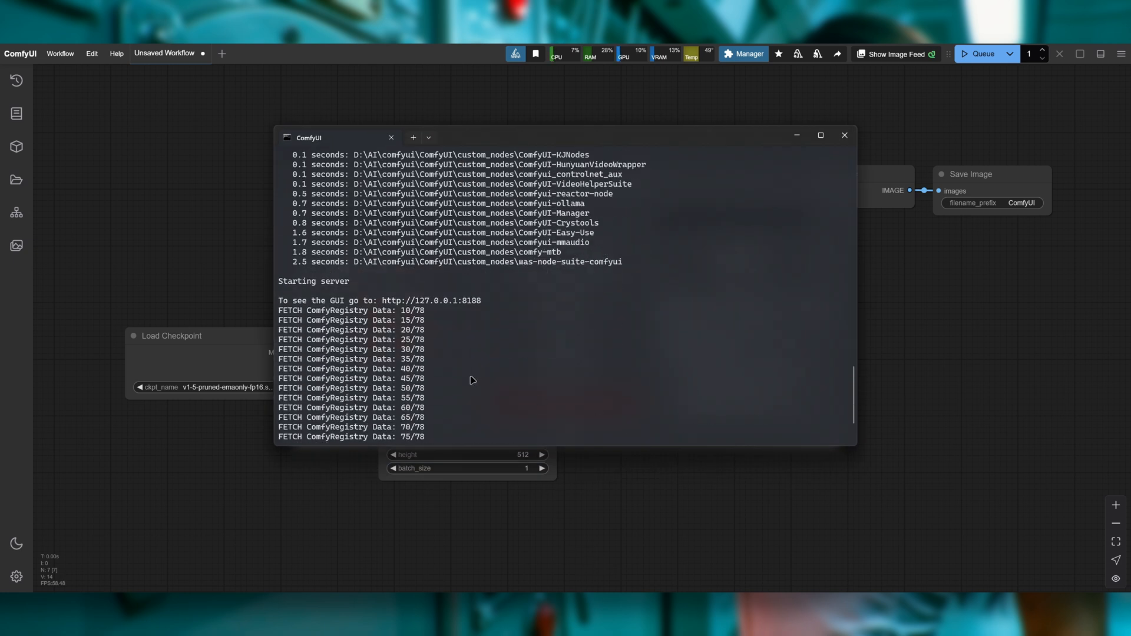
pyautogui.moveTo(853, 398); pyautogui.dragTo(874, 230)
pyautogui.scroll(3, 341, 294)
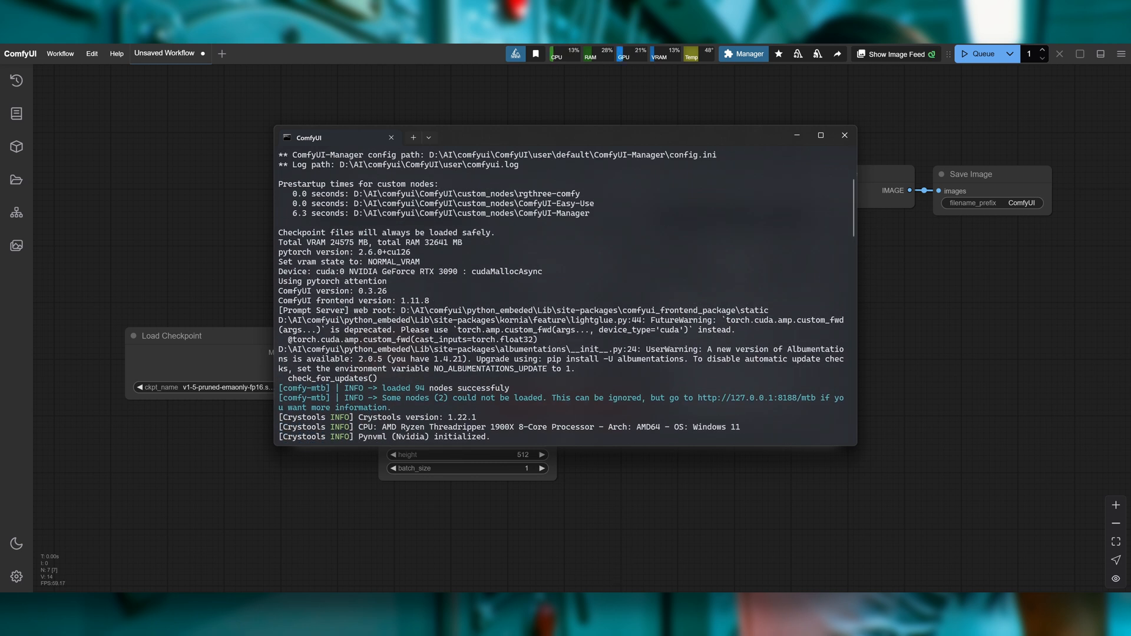
pyautogui.hotkey('alt', 'Tab')
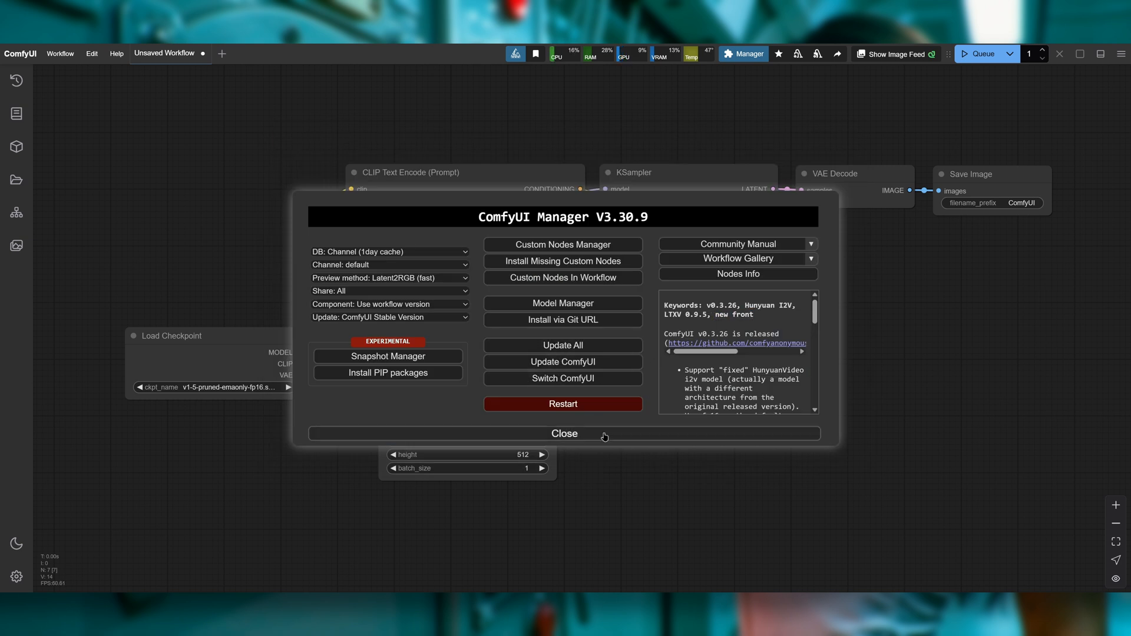
pyautogui.hotkey('alt', 'Tab')
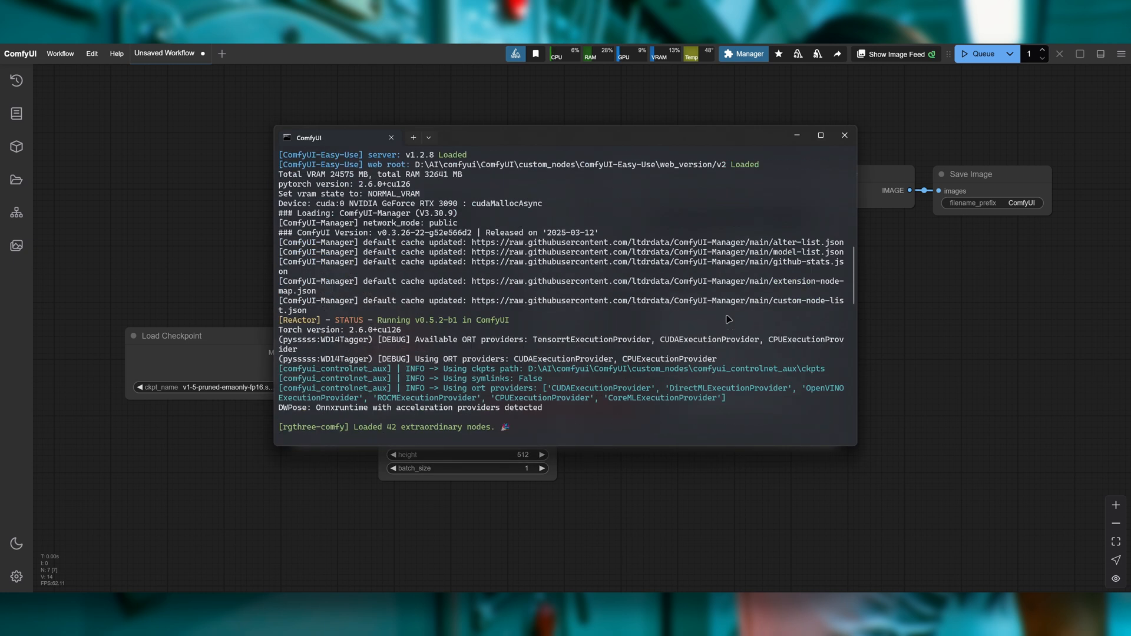
pyautogui.hotkey('alt', 'Tab')
pyautogui.click(564, 435)
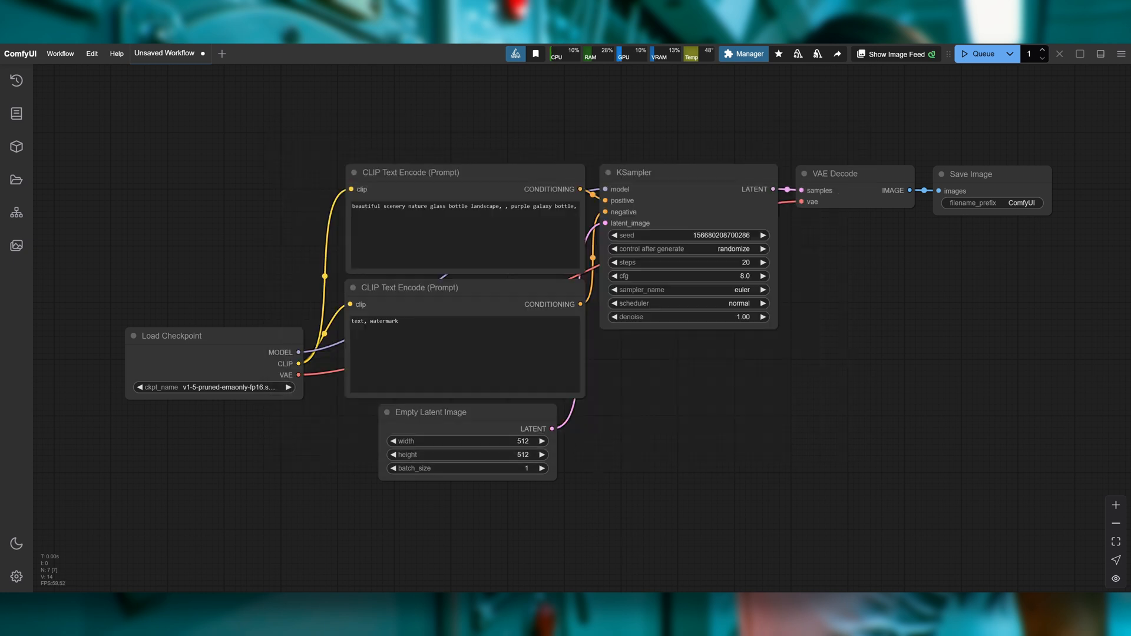
# Step: Switch to File Explorer, view the batch files in the portable comfyui installation's update folder, and return to the ComfyUI canvas
pyautogui.hotkey('alt', 'Tab')
pyautogui.hotkey('alt', 'Tab')
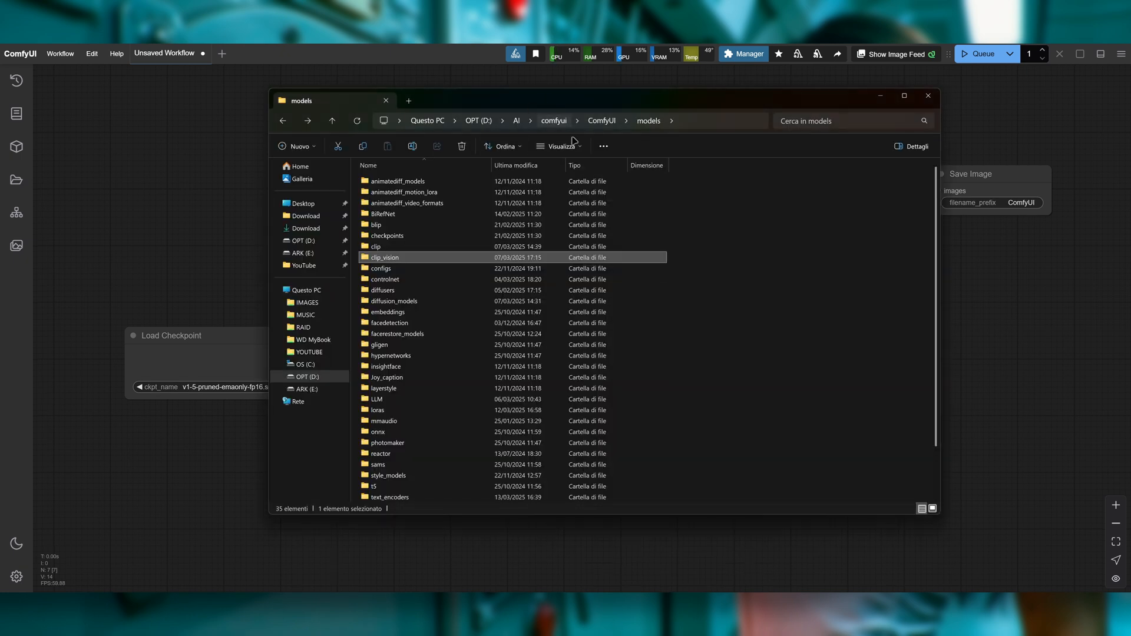
pyautogui.click(554, 121)
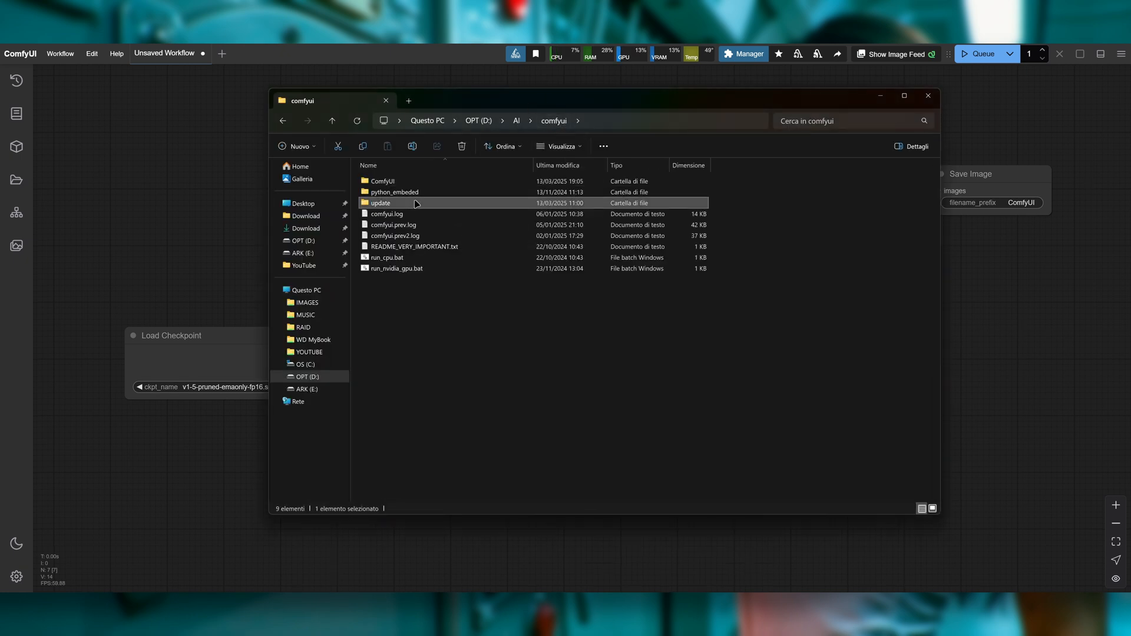
pyautogui.doubleClick(380, 203)
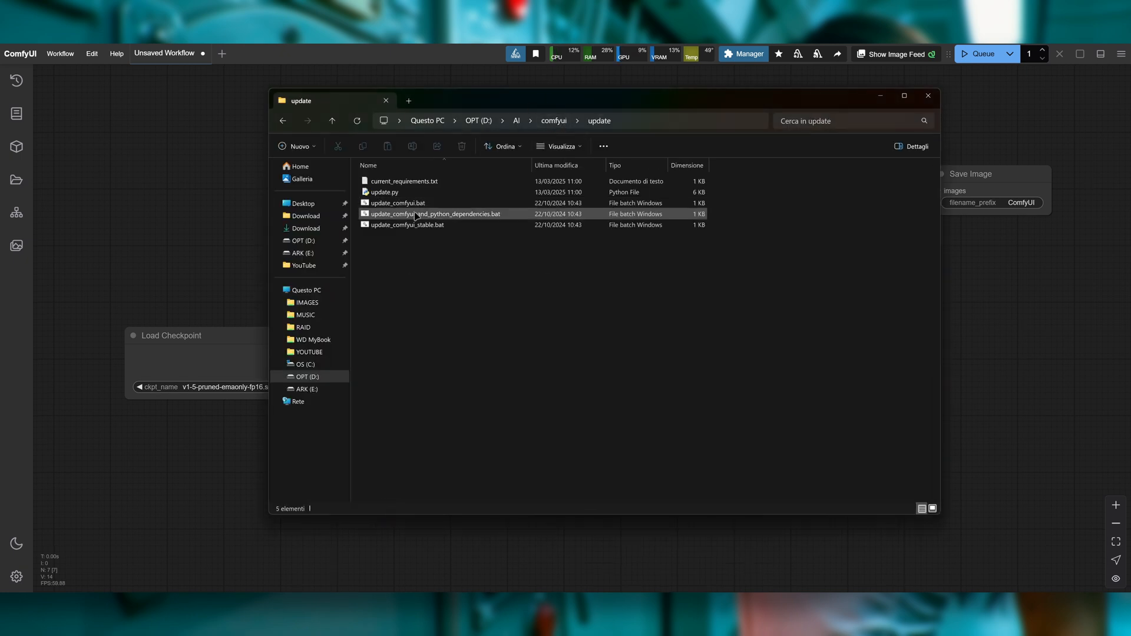
pyautogui.click(927, 96)
pyautogui.click(748, 56)
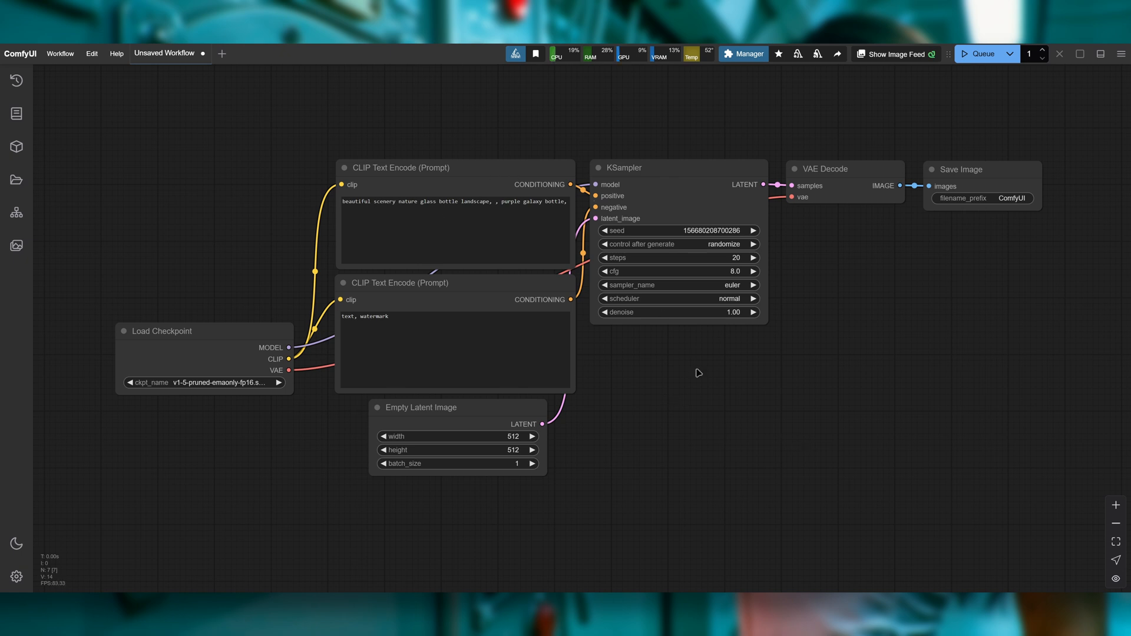
# Step: Color the KSampler node green and change it to pale blue
pyautogui.moveTo(675, 383); pyautogui.dragTo(702, 372)
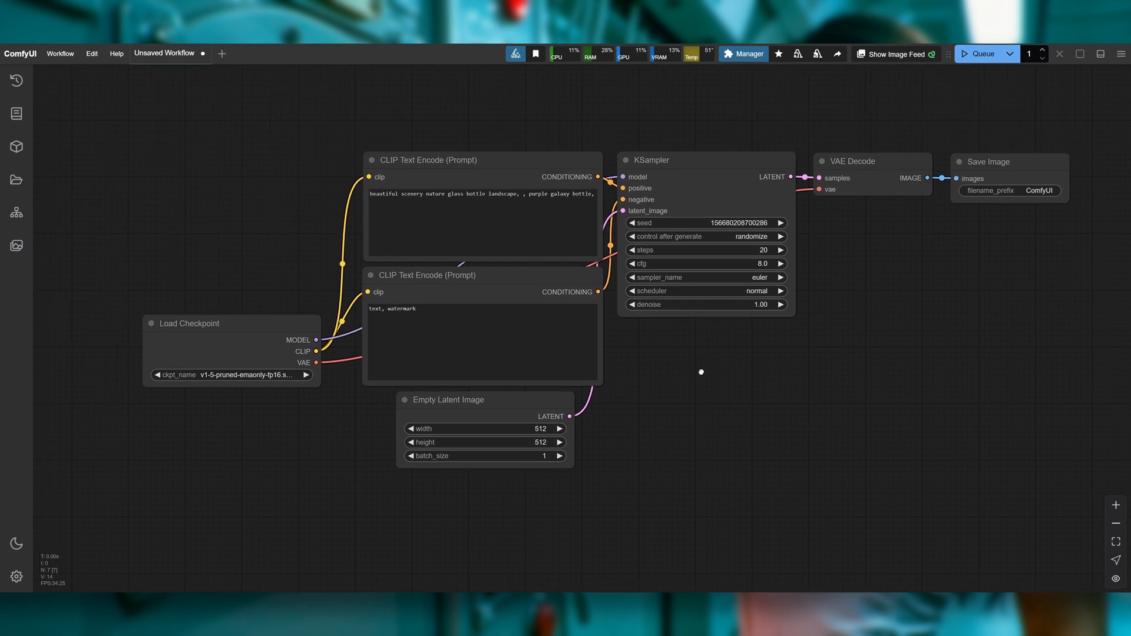
pyautogui.click(696, 187)
pyautogui.click(674, 131)
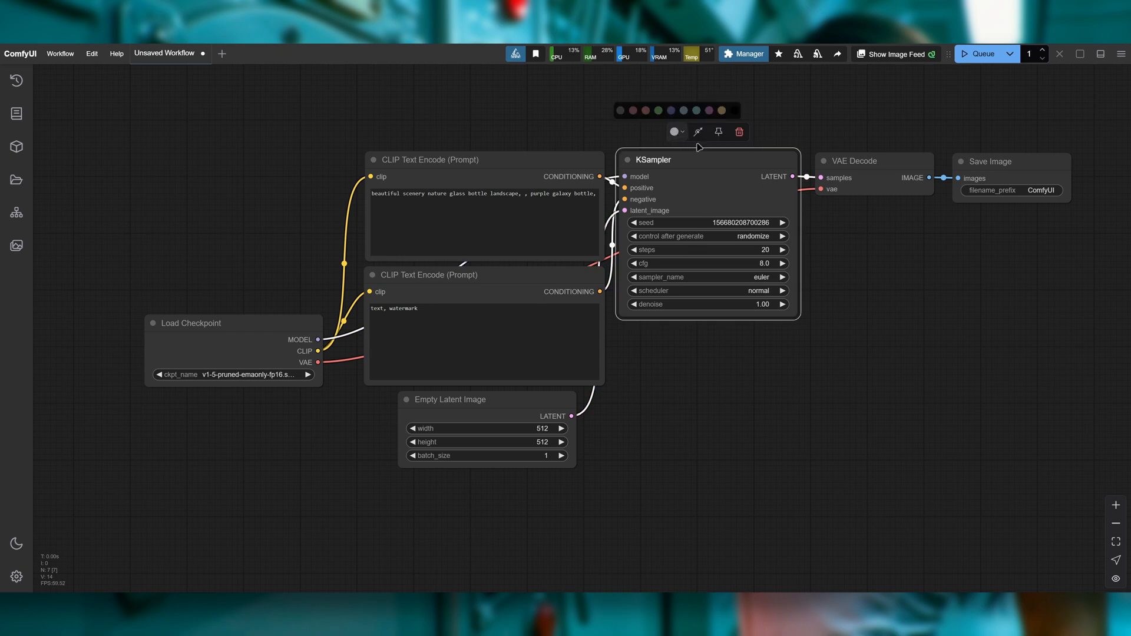
pyautogui.click(658, 111)
pyautogui.click(675, 131)
pyautogui.click(684, 111)
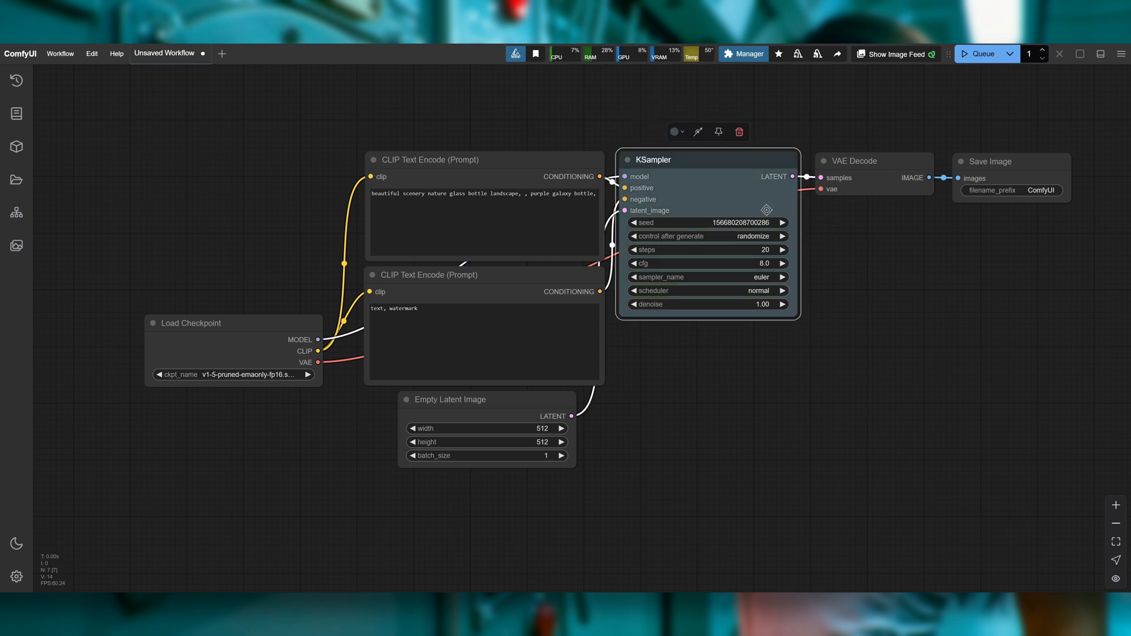
# Step: Add a Note node below the KSampler, enlarge it from its corners, and slightly narrow the Empty Latent Image node
pyautogui.click(732, 365)
pyautogui.doubleClick(732, 365)
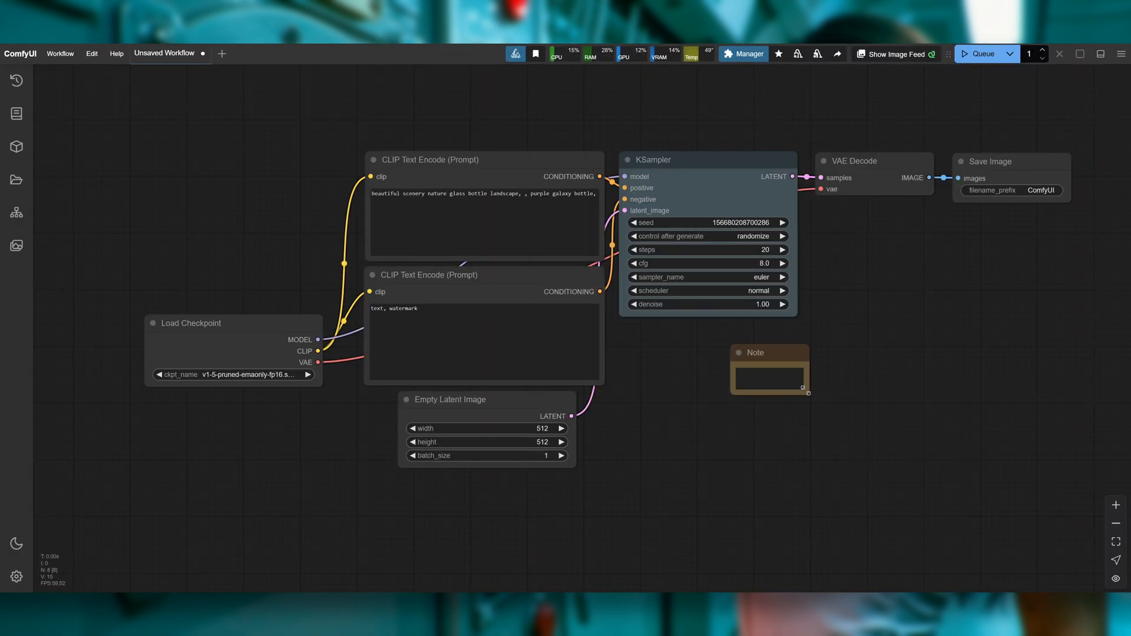
pyautogui.moveTo(806, 390); pyautogui.dragTo(766, 348)
pyautogui.moveTo(801, 406); pyautogui.dragTo(711, 328)
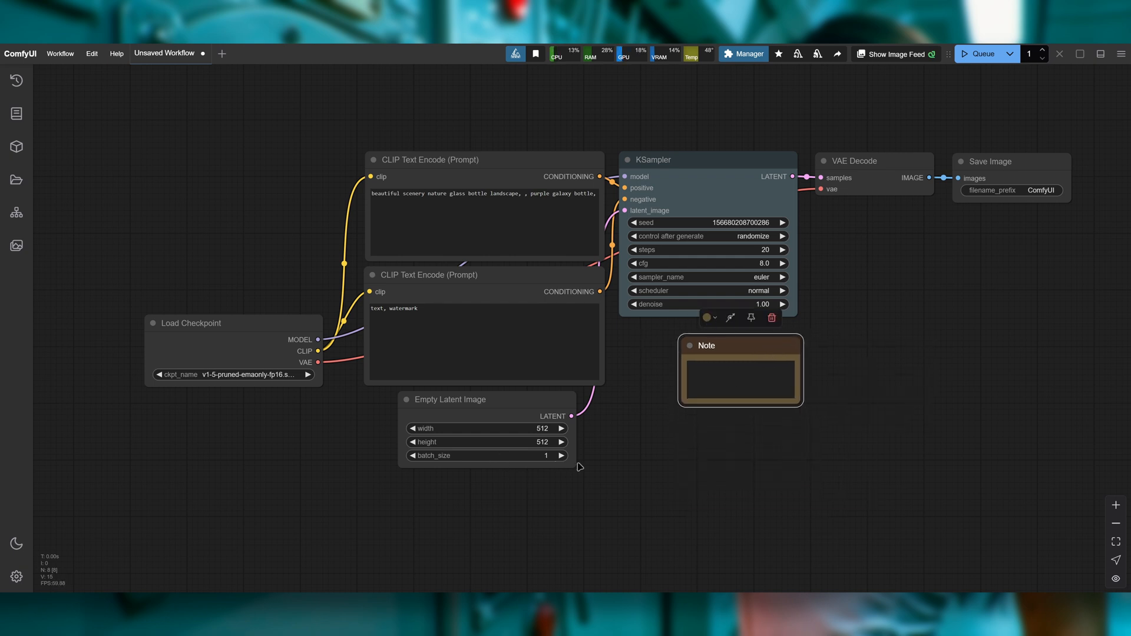
pyautogui.moveTo(560, 456); pyautogui.dragTo(518, 417)
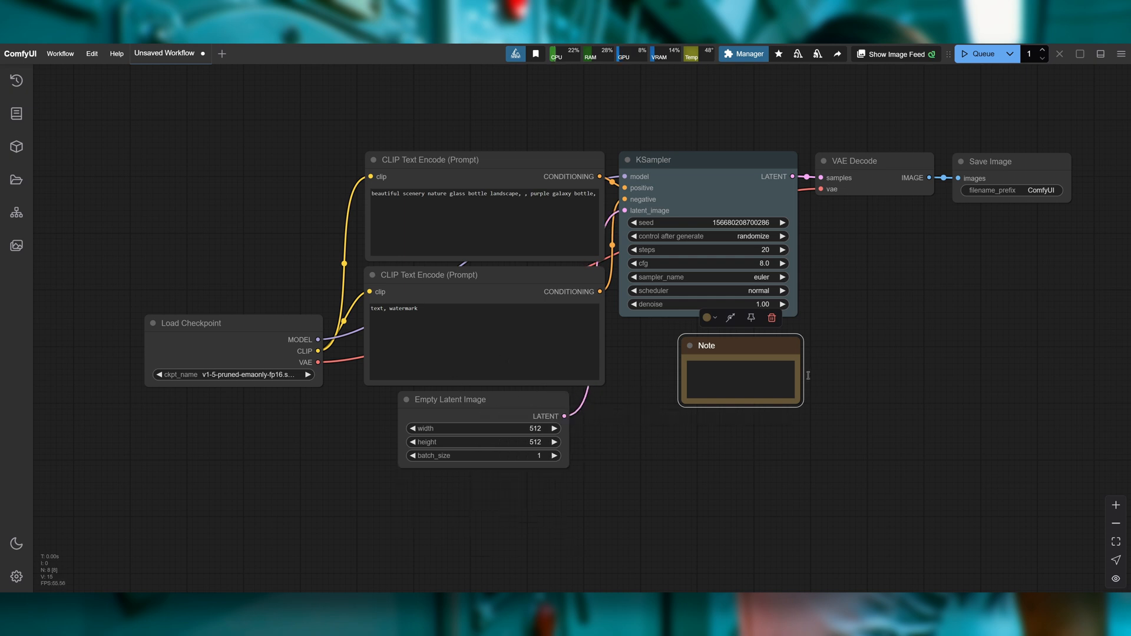
# Step: Move the Note node lower, toggle its bypass on and off, and delete it
pyautogui.moveTo(742, 346); pyautogui.dragTo(731, 370)
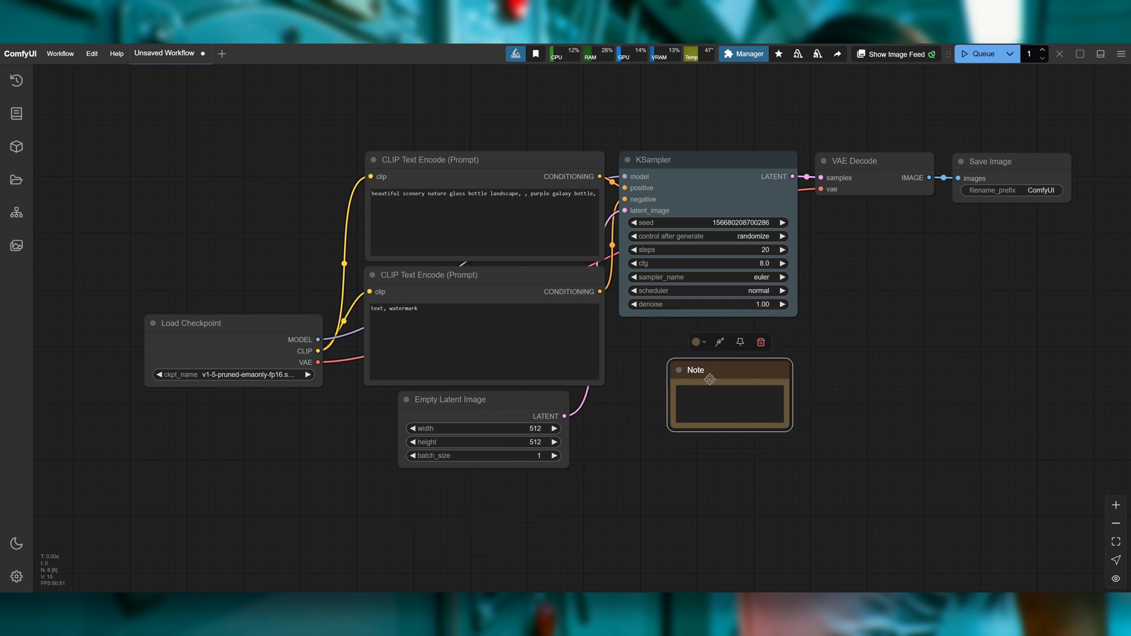
pyautogui.click(719, 342)
pyautogui.click(719, 342)
pyautogui.click(761, 343)
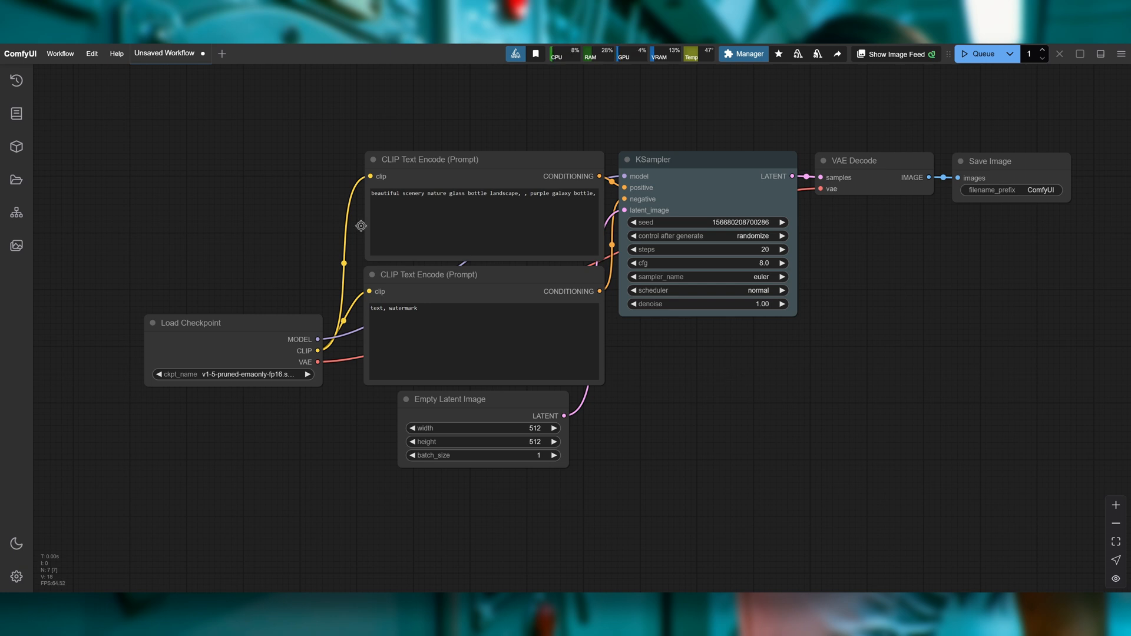
# Step: Set the "Use new menu" option to Disabled in the Comfy settings and close the settings
pyautogui.click(17, 577)
pyautogui.click(769, 348)
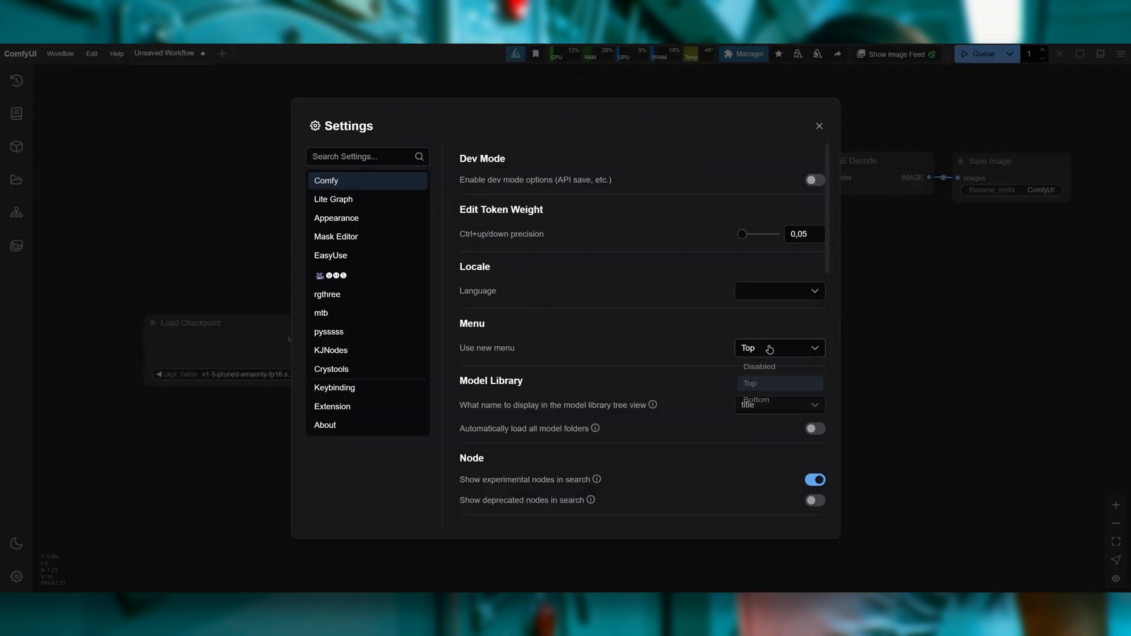
pyautogui.click(776, 368)
pyautogui.press('Escape')
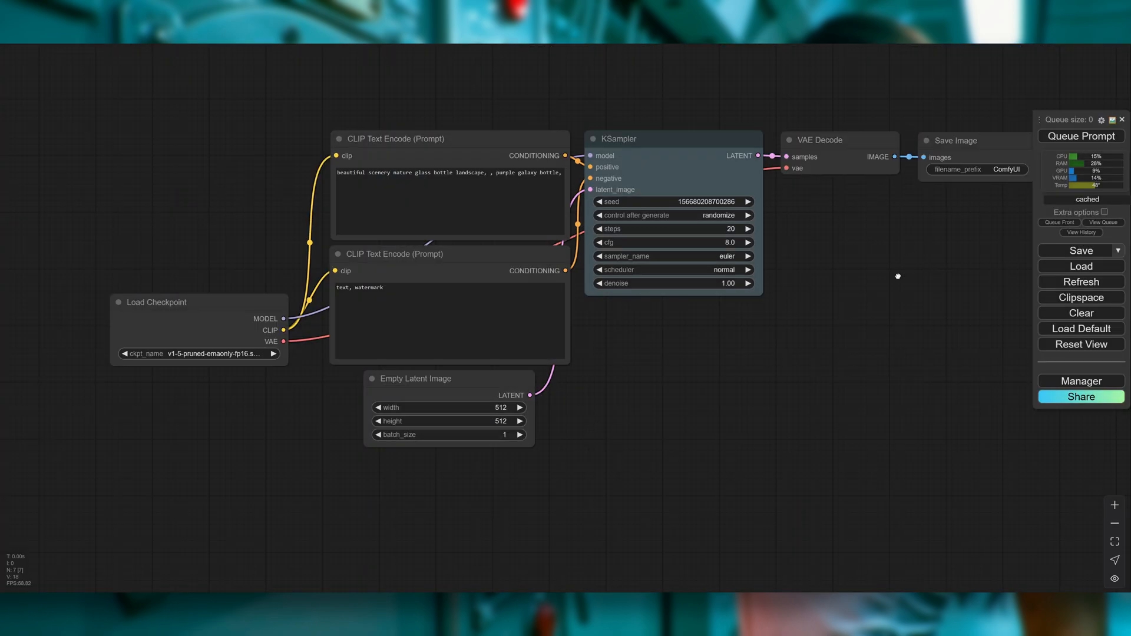
pyautogui.moveTo(898, 276); pyautogui.dragTo(833, 278)
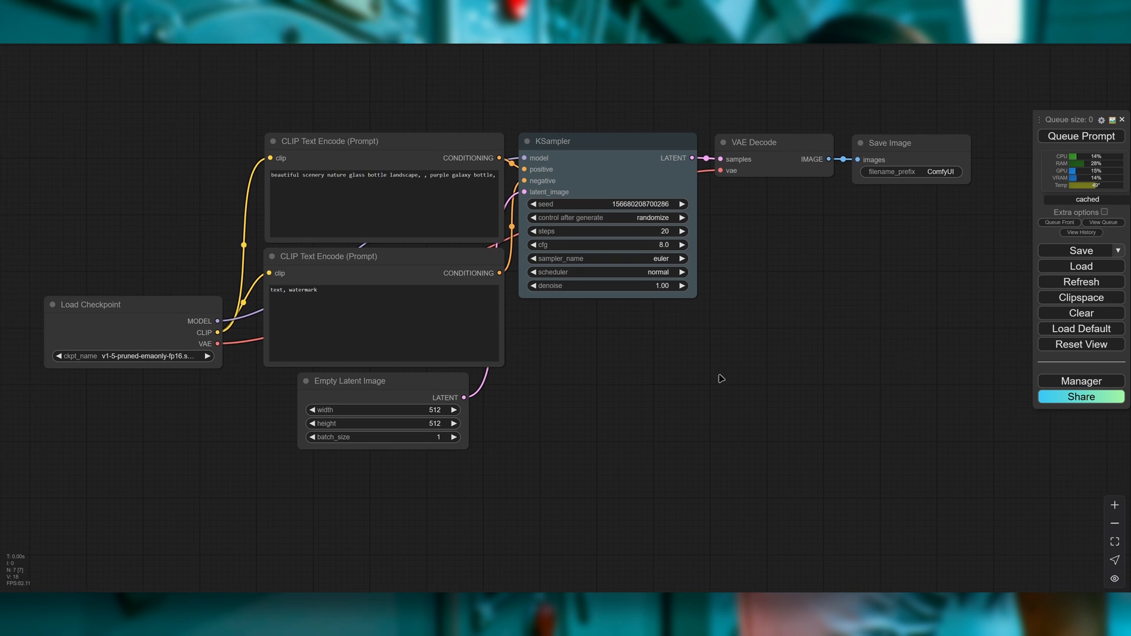
# Step: Set the "Use new menu" option to Top in the Comfy settings and close the settings
pyautogui.click(1101, 121)
pyautogui.click(801, 345)
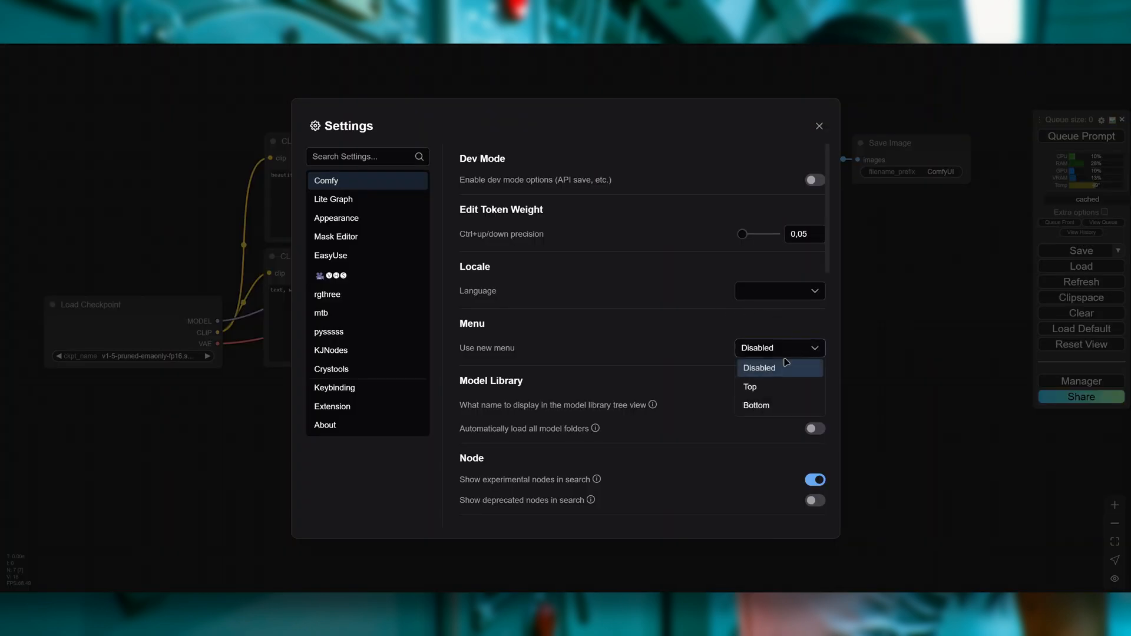
pyautogui.click(773, 386)
pyautogui.press('Escape')
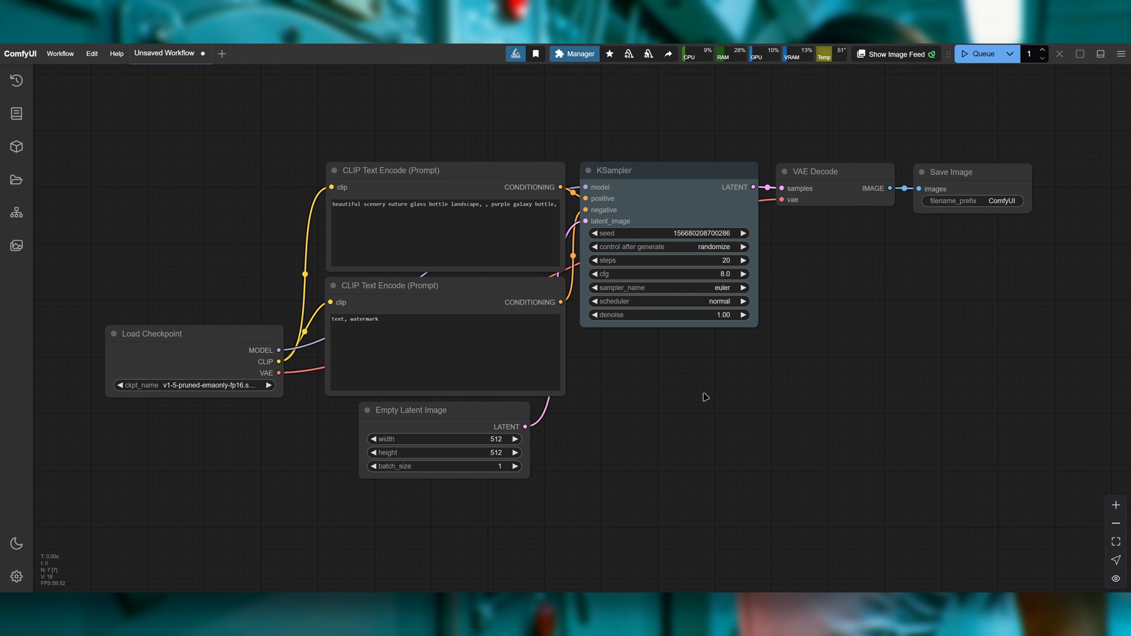
# Step: Open the d4N87 Wan2.1 I2V workflow file from the Wan2.1 folder inside ComfyUI-d4N87-Workflow
pyautogui.moveTo(772, 354); pyautogui.dragTo(791, 364)
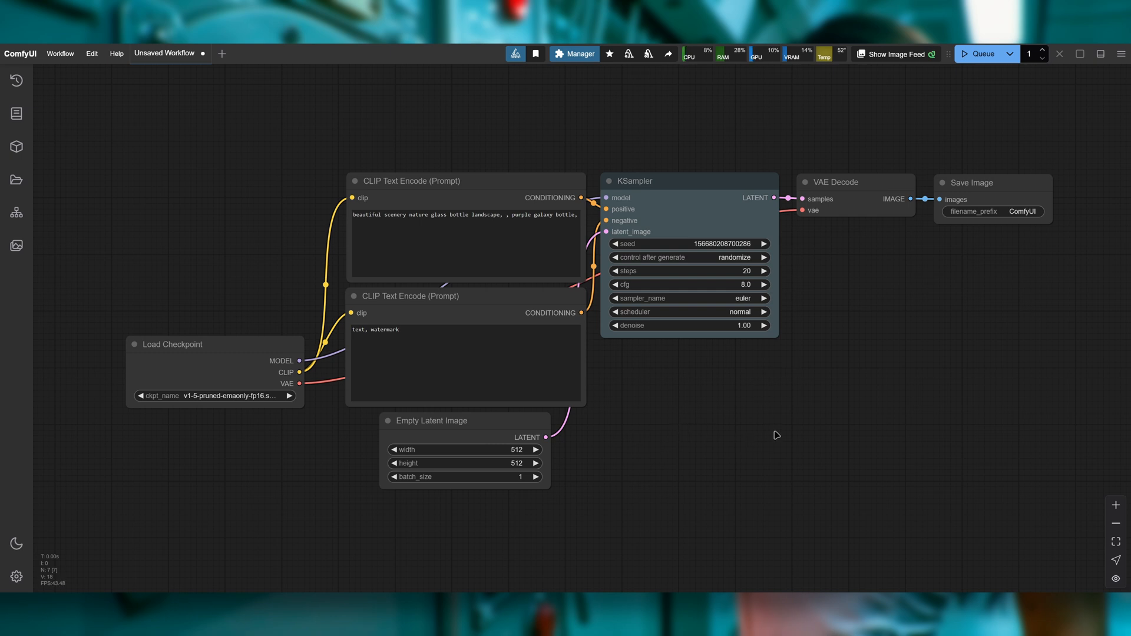
pyautogui.moveTo(722, 422); pyautogui.dragTo(696, 444)
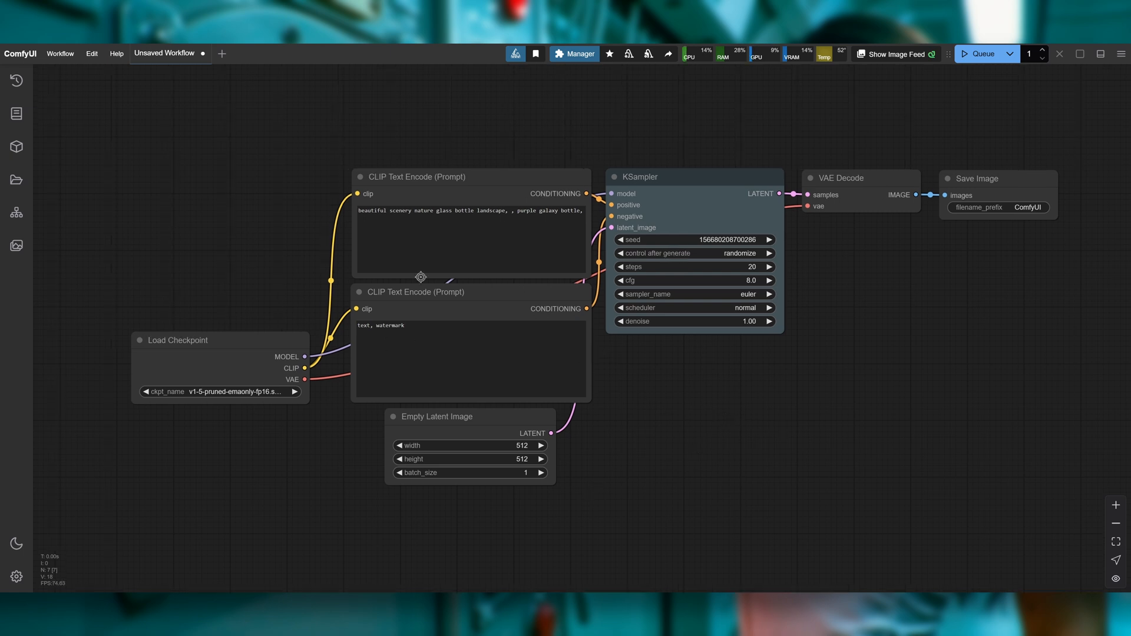
pyautogui.click(67, 53)
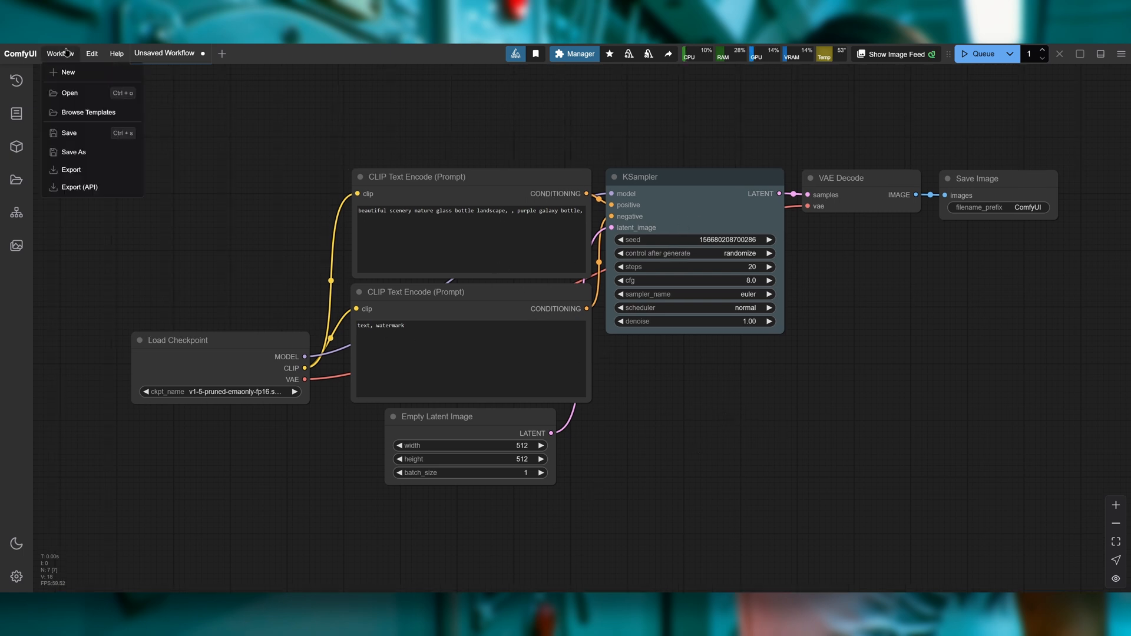
pyautogui.click(69, 94)
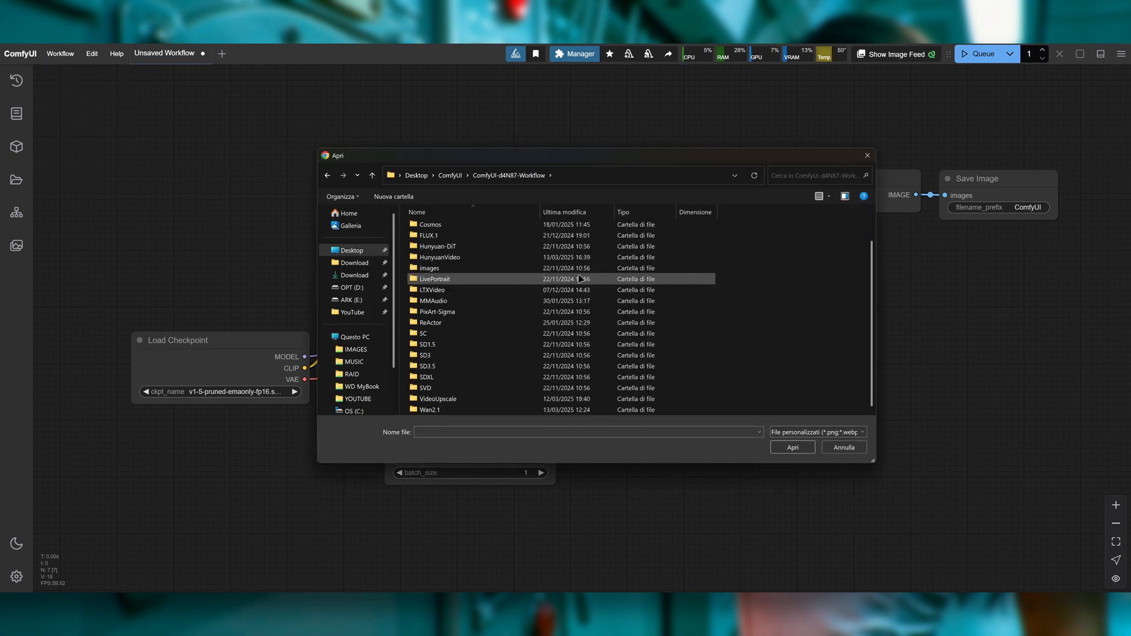
pyautogui.scroll(-1, 506, 353)
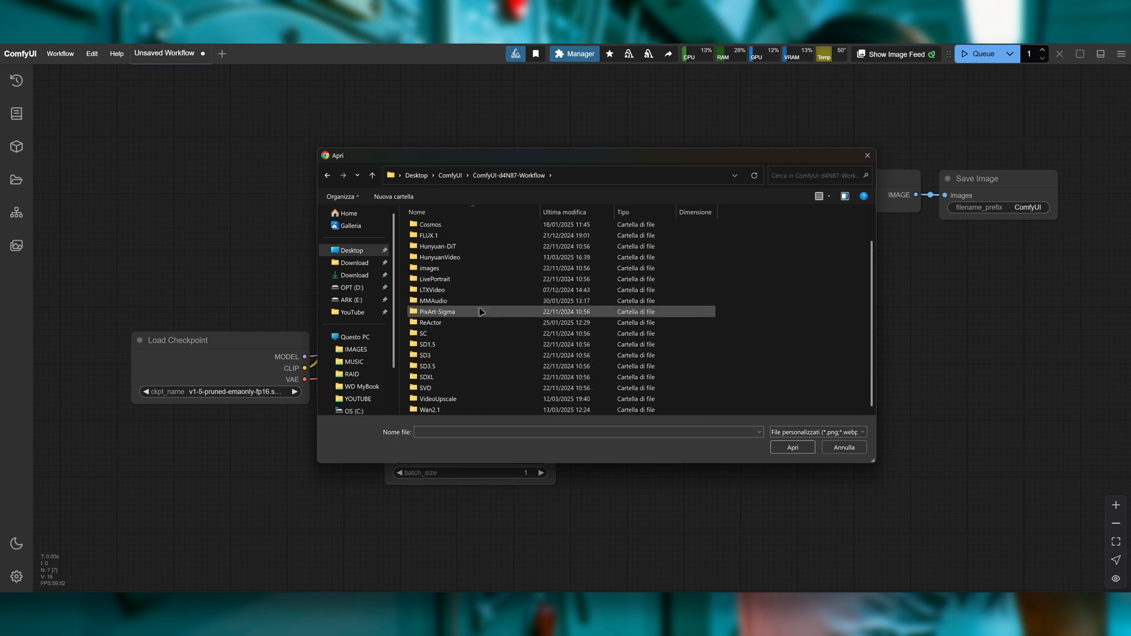
pyautogui.doubleClick(445, 410)
pyautogui.doubleClick(505, 231)
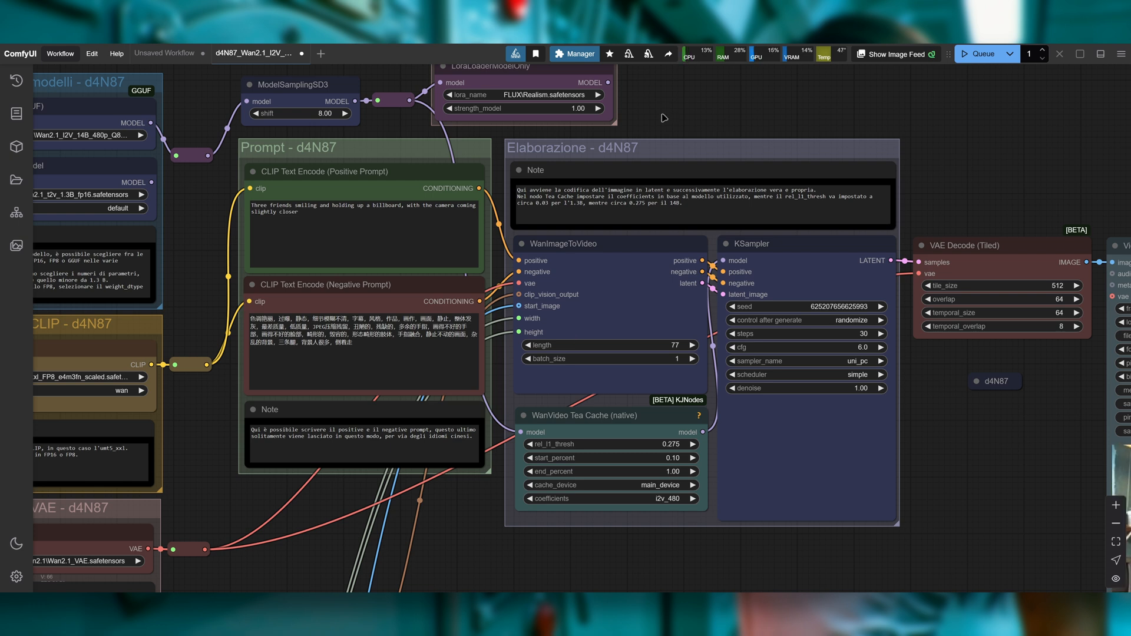
# Step: Look over the loaded workflow's model, CLIP, LoRA, prompt and processing groups
pyautogui.moveTo(666, 115); pyautogui.dragTo(873, 116)
pyautogui.scroll(-1, 439, 393)
pyautogui.moveTo(423, 424); pyautogui.dragTo(221, 356)
pyautogui.moveTo(833, 487); pyautogui.dragTo(478, 534)
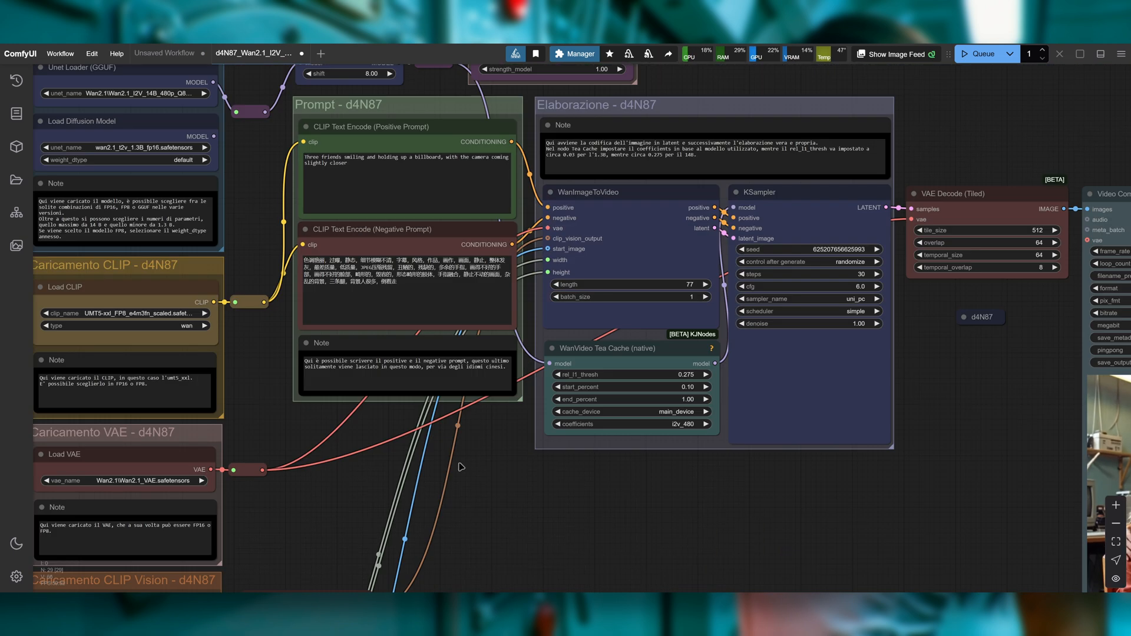
pyautogui.moveTo(273, 377); pyautogui.dragTo(341, 458)
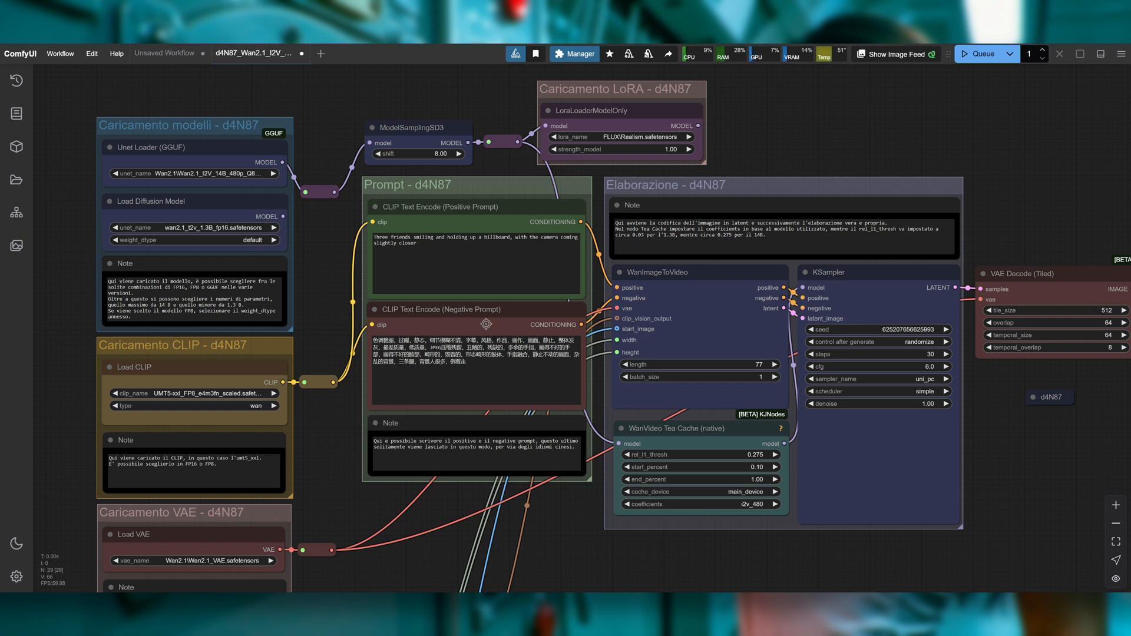
pyautogui.moveTo(918, 114); pyautogui.dragTo(917, 107)
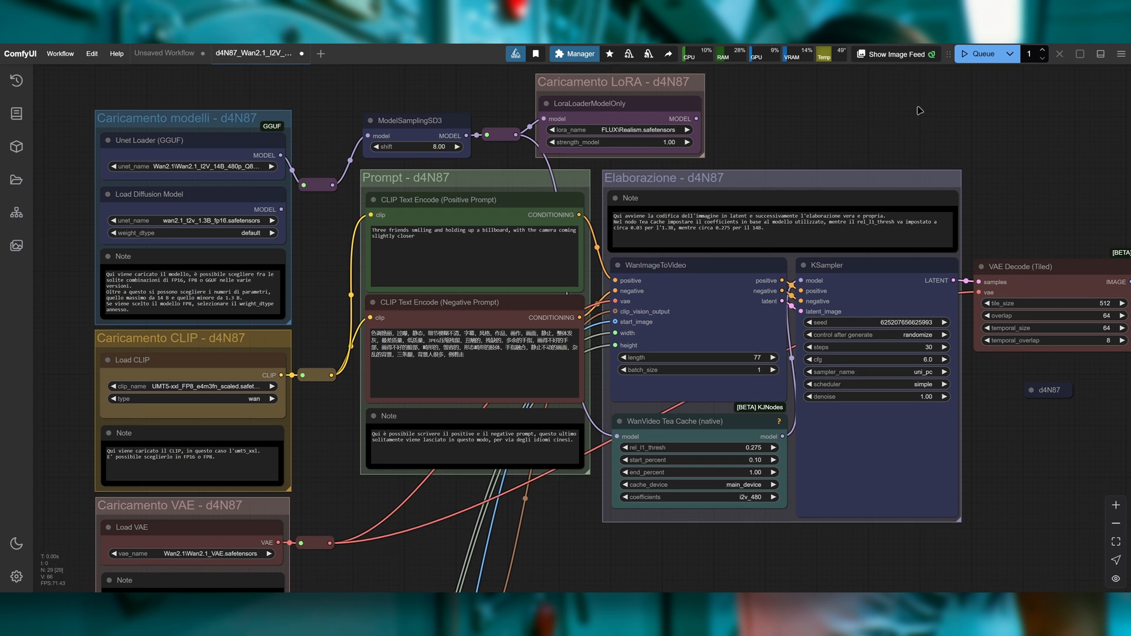
pyautogui.moveTo(465, 100); pyautogui.dragTo(494, 98)
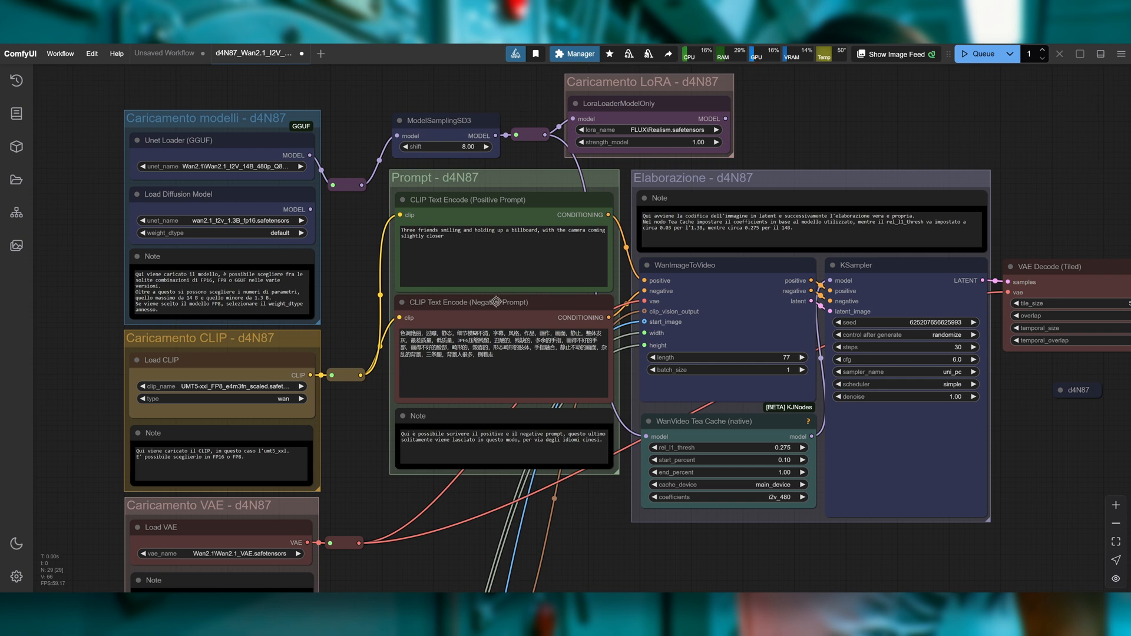
# Step: Check the Manager for missing custom nodes, review the custom nodes used in the workflow, and close the Manager
pyautogui.click(592, 55)
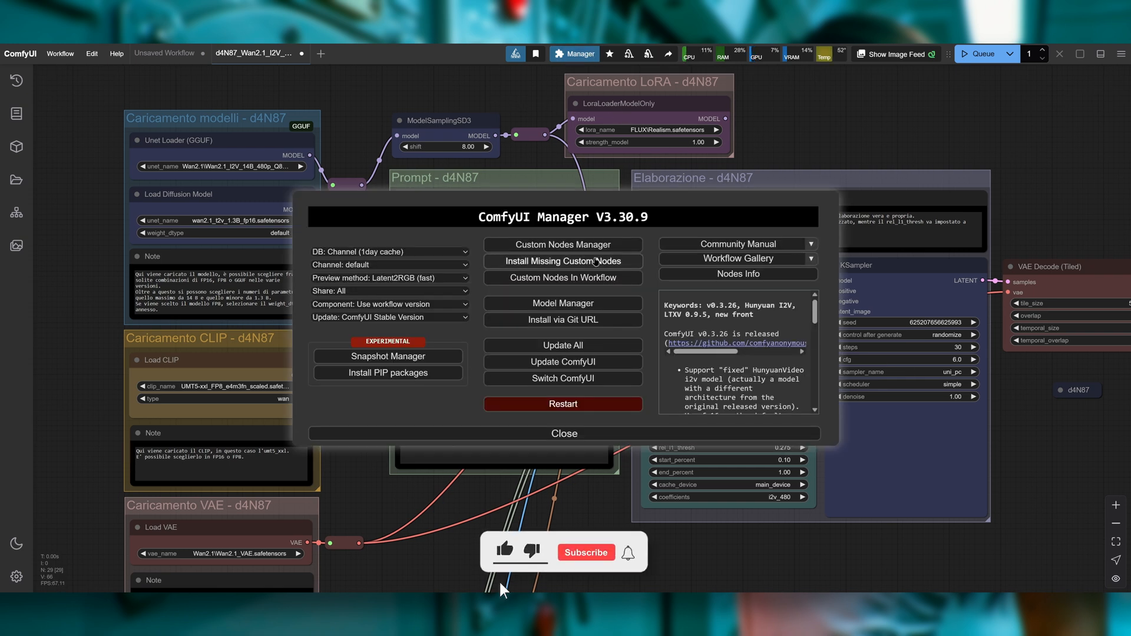
pyautogui.click(605, 262)
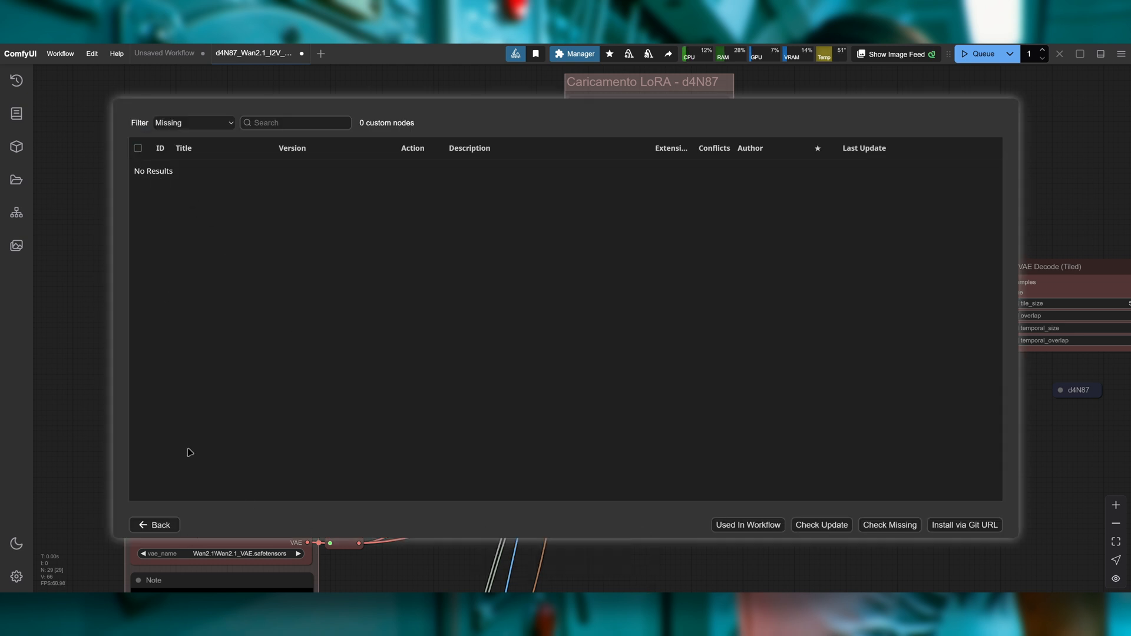
pyautogui.click(157, 524)
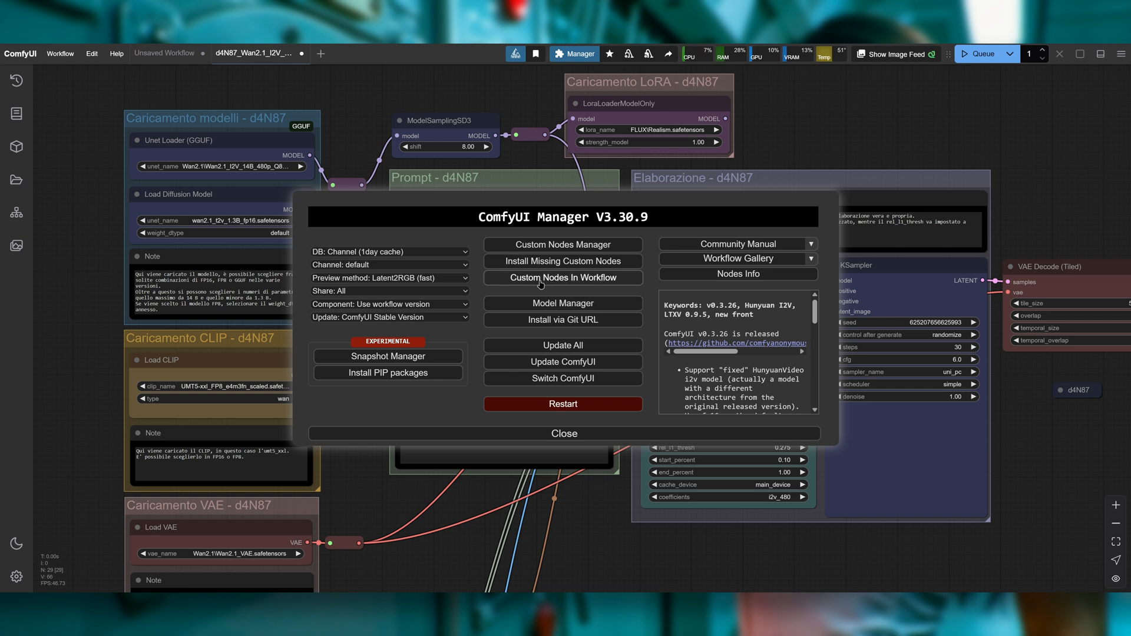
pyautogui.click(604, 280)
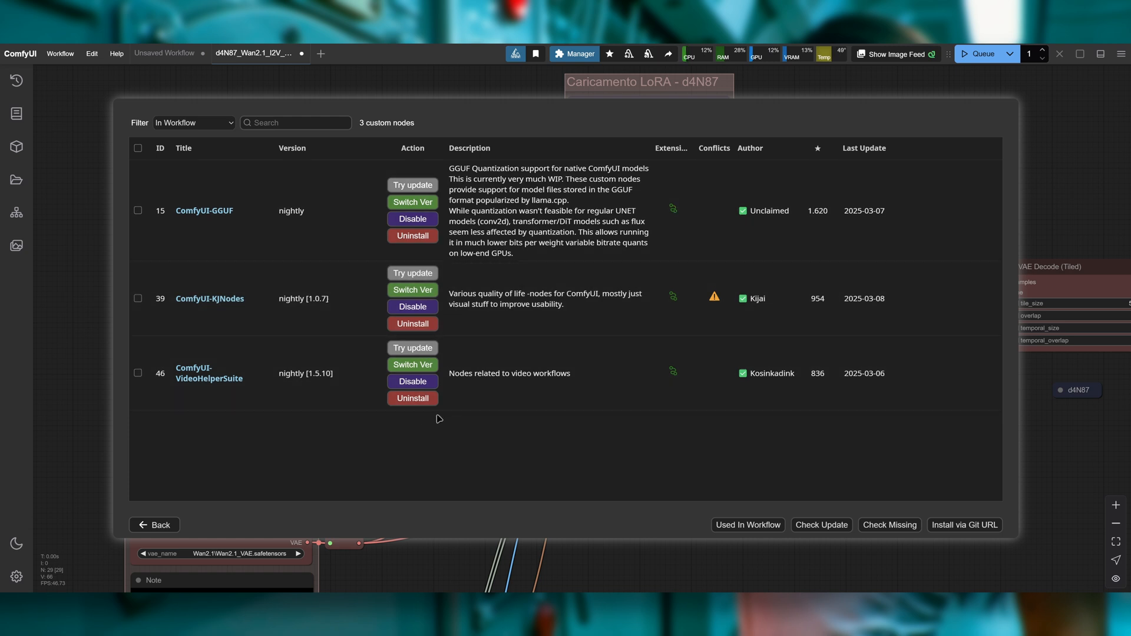
pyautogui.press('Escape')
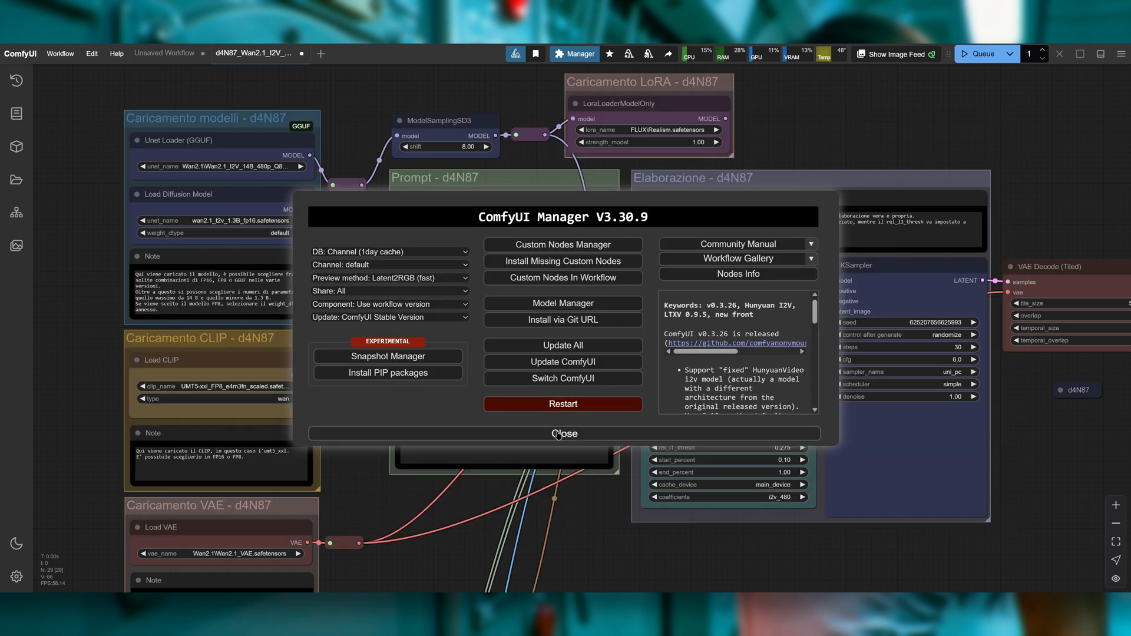
pyautogui.click(557, 434)
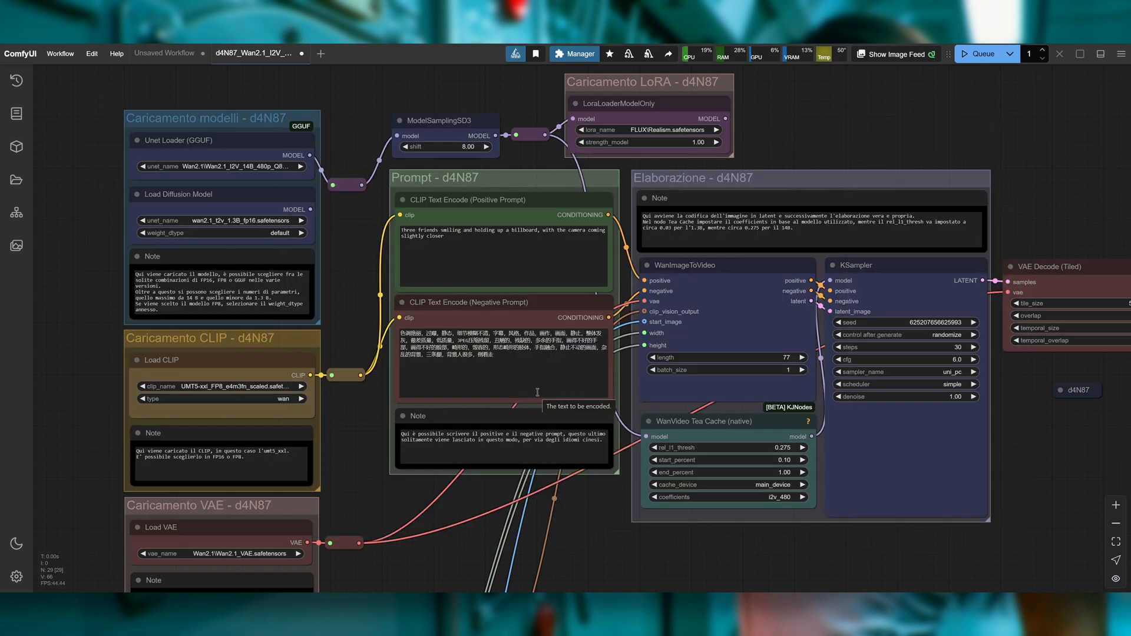
# Step: Select Wan2.1_I2V_14B_480p_Q8_0.gguf as the unet_name in the Unet Loader (GGUF) node
pyautogui.moveTo(349, 309); pyautogui.dragTo(690, 310)
pyautogui.scroll(4, 690, 311)
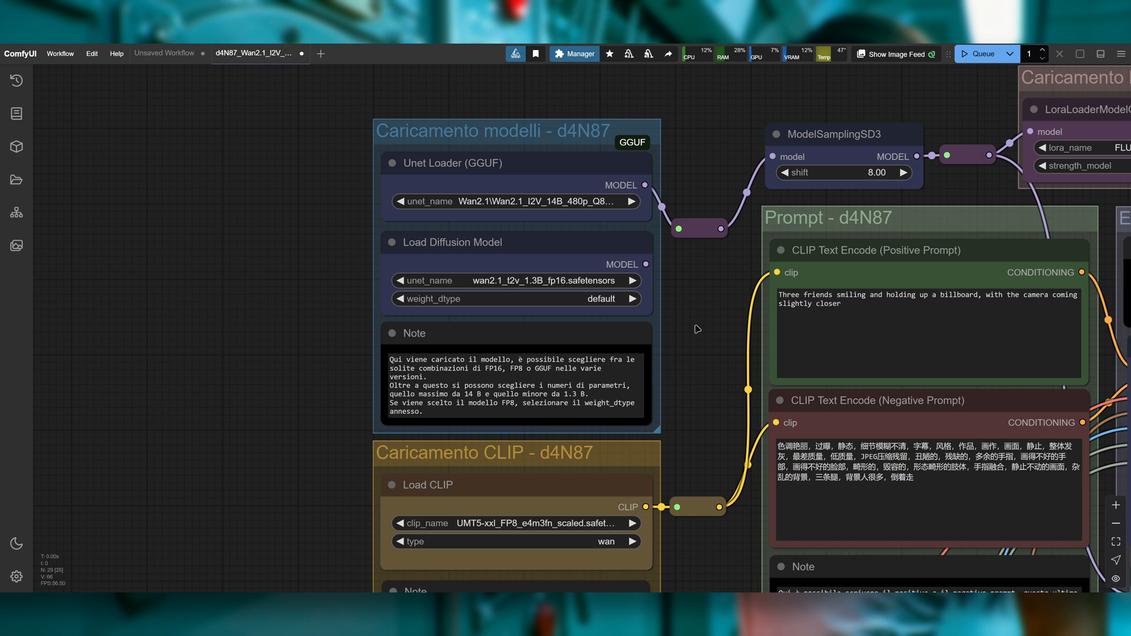
pyautogui.scroll(-2, 699, 327)
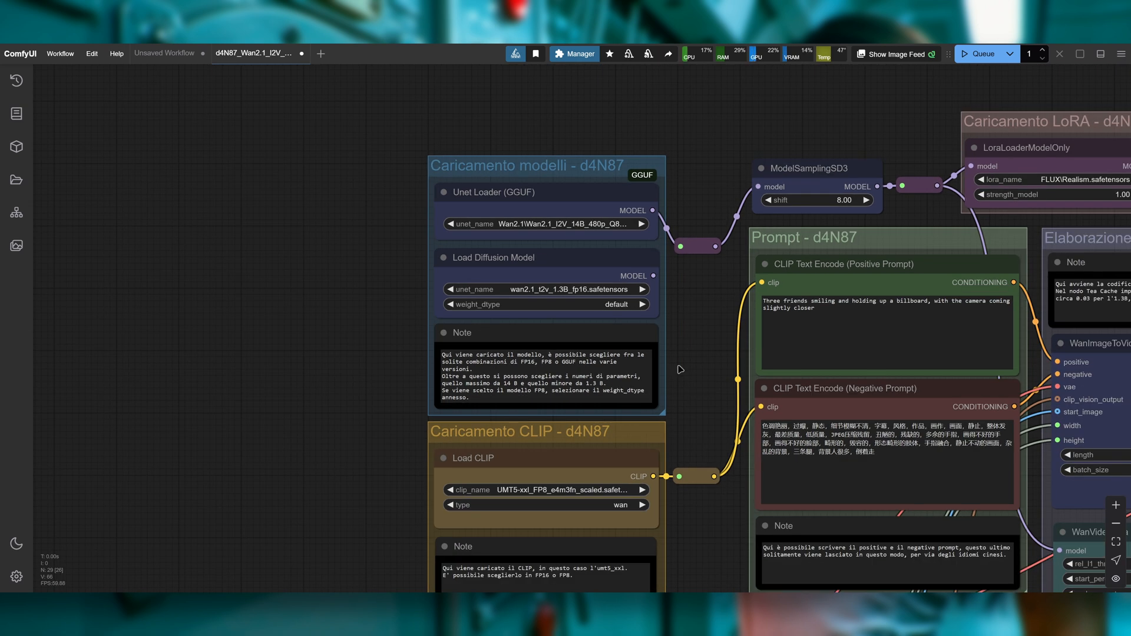
pyautogui.moveTo(677, 368); pyautogui.dragTo(669, 347)
pyautogui.moveTo(683, 386); pyautogui.dragTo(733, 393)
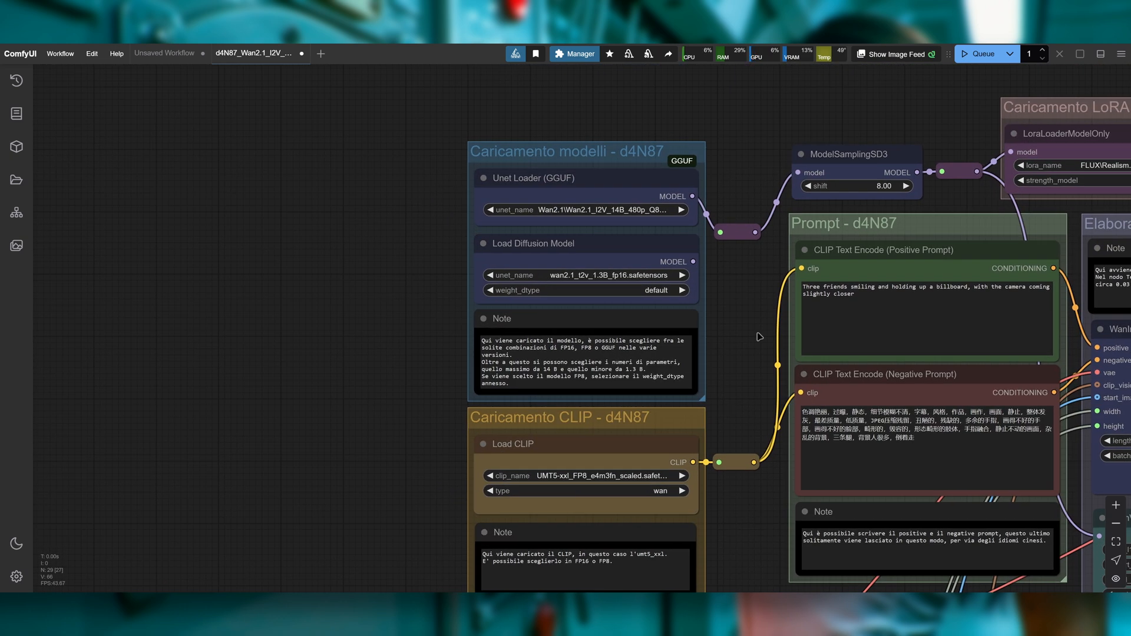
pyautogui.moveTo(737, 328); pyautogui.dragTo(639, 336)
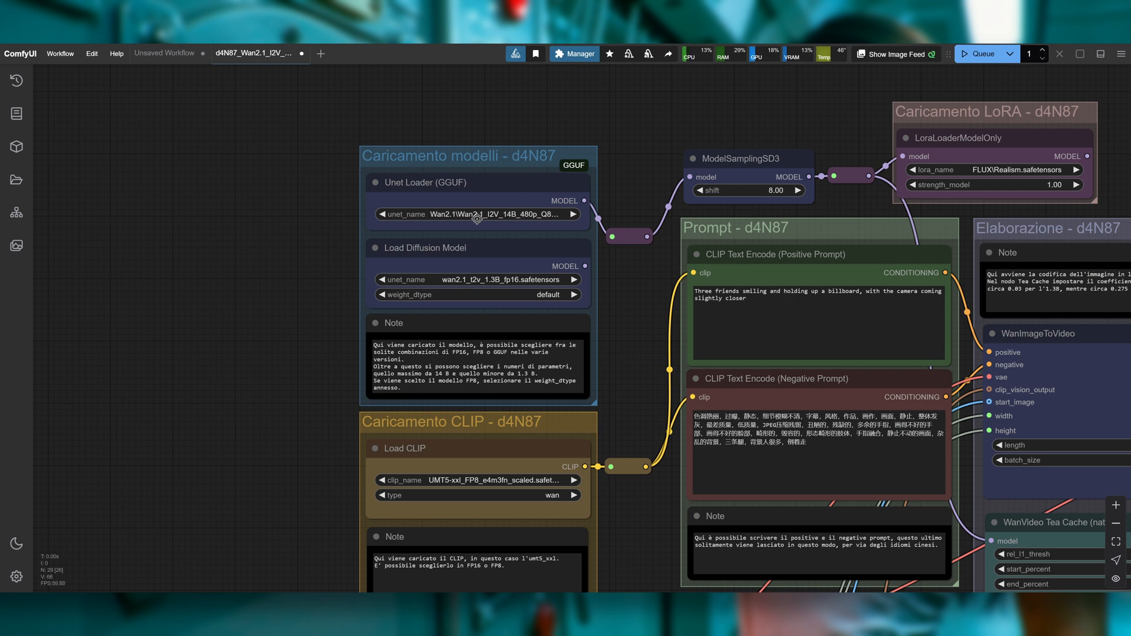
pyautogui.click(511, 214)
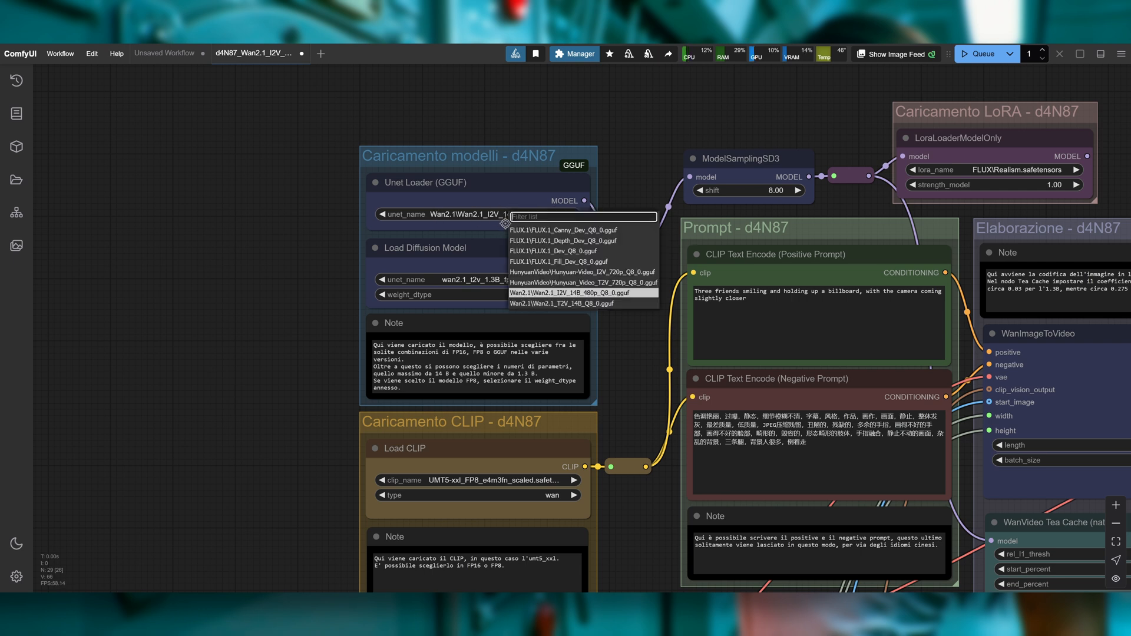
pyautogui.click(630, 293)
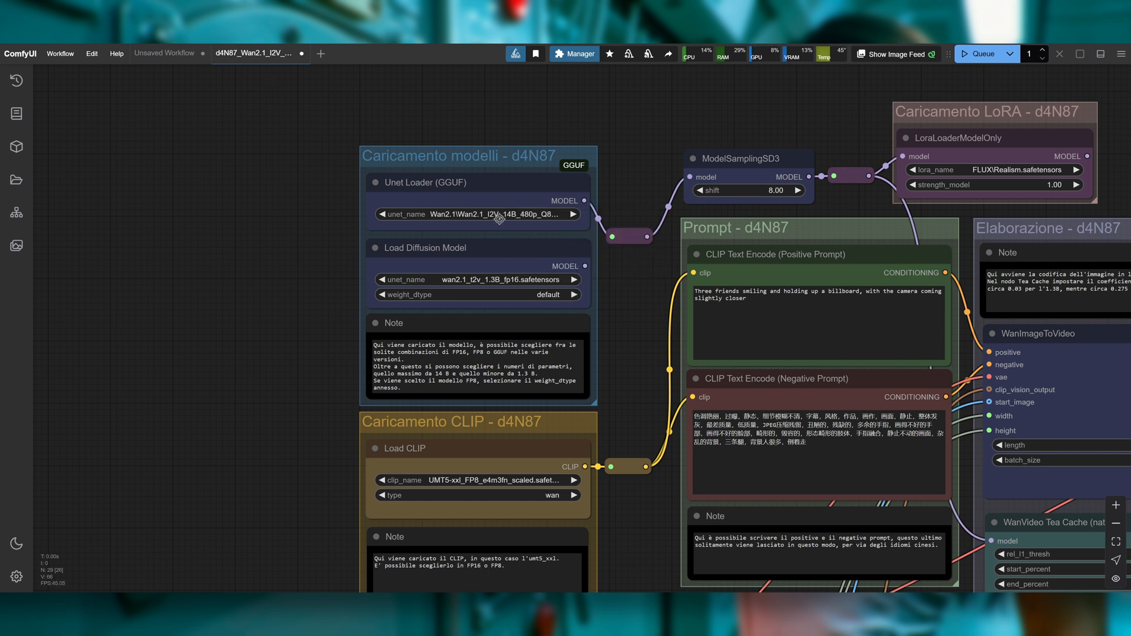
pyautogui.click(498, 215)
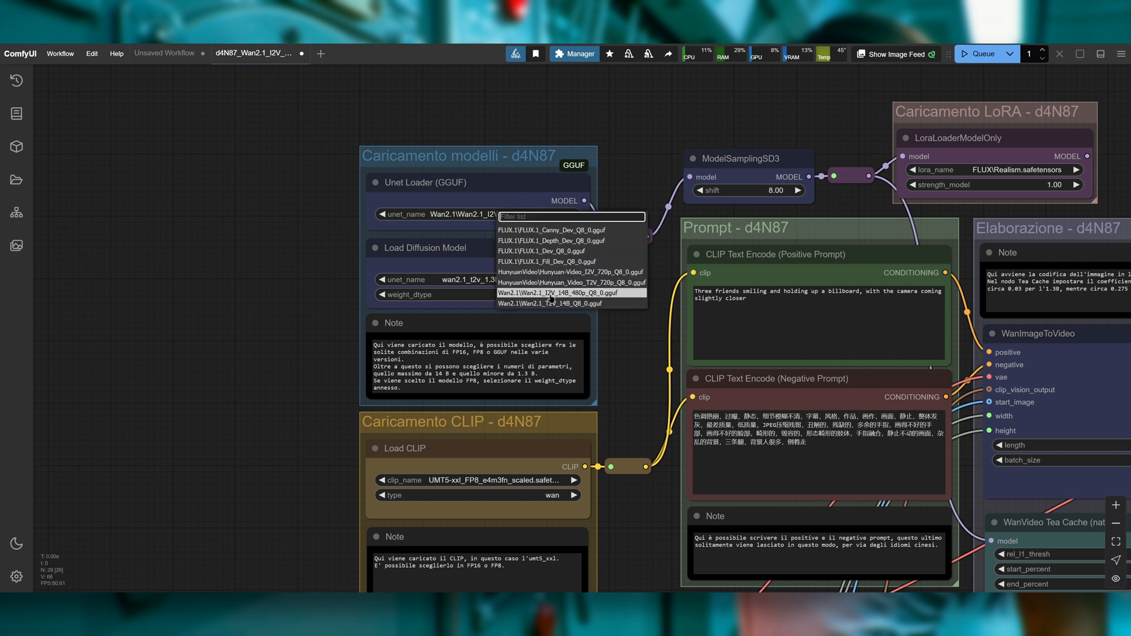
pyautogui.click(609, 297)
# Step: Inspect the Load Diffusion Model node and its weight_dtype options
pyautogui.moveTo(628, 277); pyautogui.dragTo(749, 275)
pyautogui.scroll(2, 393, 177)
pyautogui.scroll(4, 672, 298)
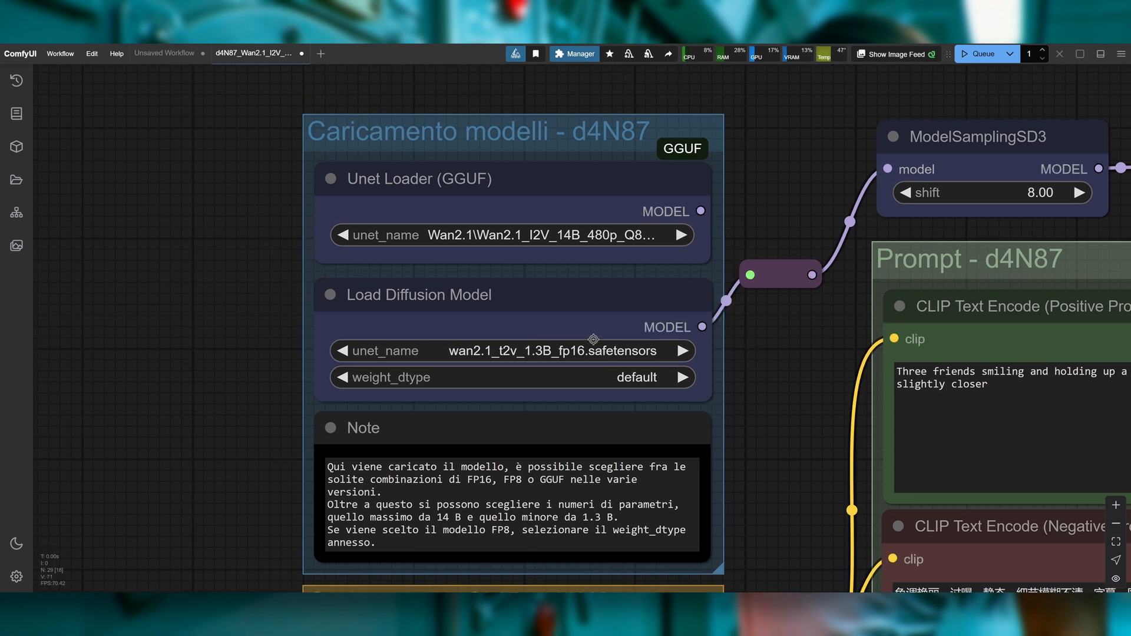
pyautogui.click(637, 377)
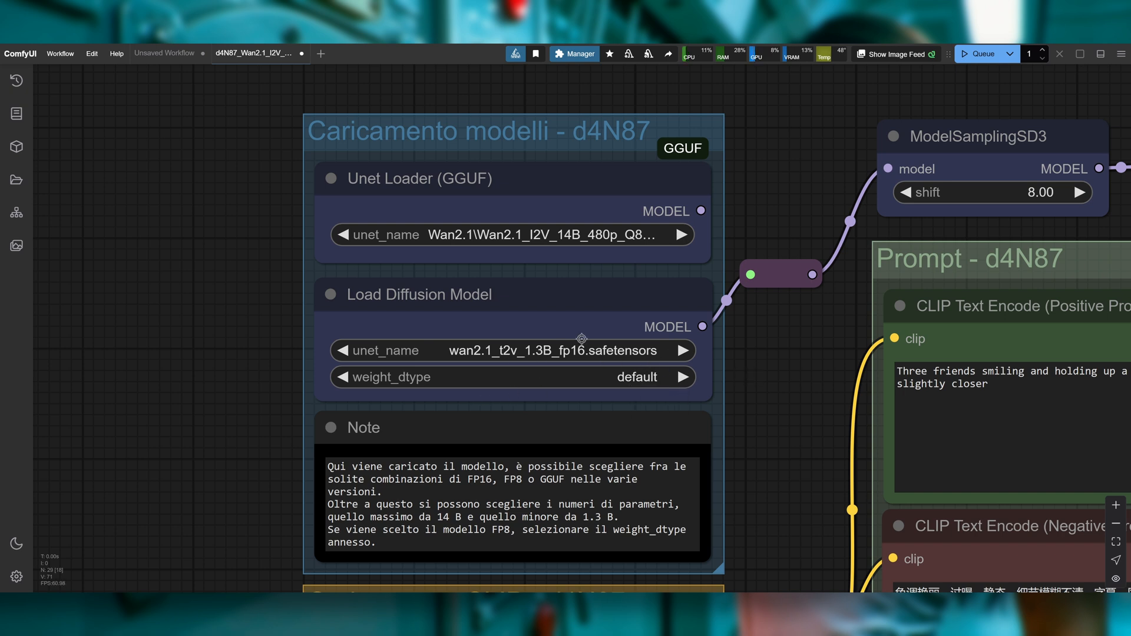
# Step: Select UMT5-xxl_FP8_e4m3fn_scaled.safetensors as the clip_name in the Load CLIP node
pyautogui.scroll(-8, 700, 214)
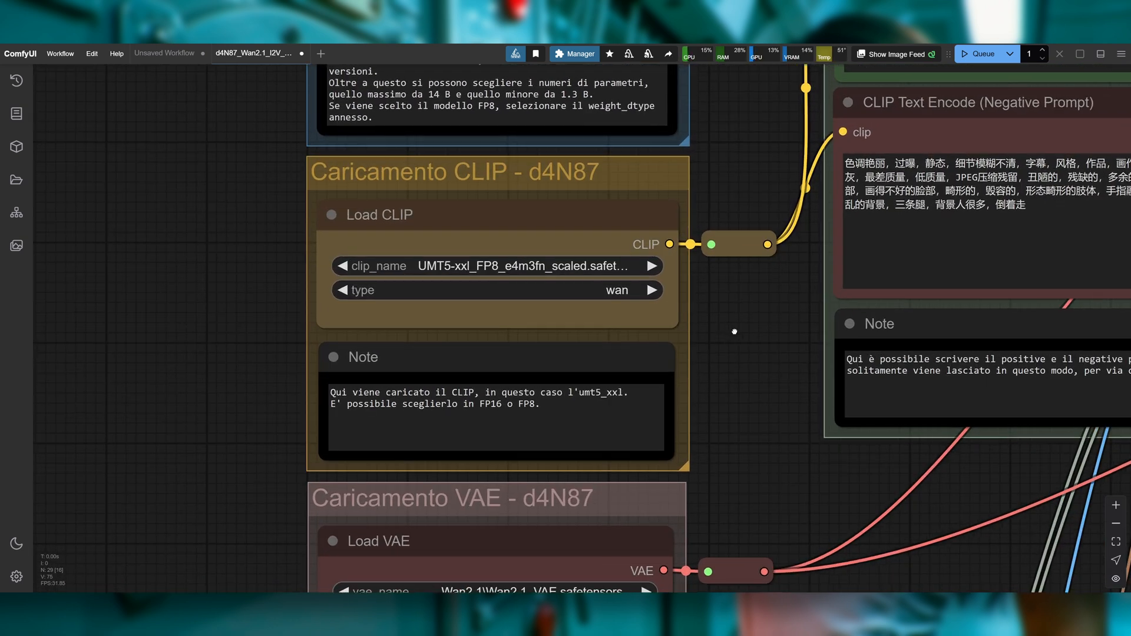
pyautogui.moveTo(734, 331); pyautogui.dragTo(772, 344)
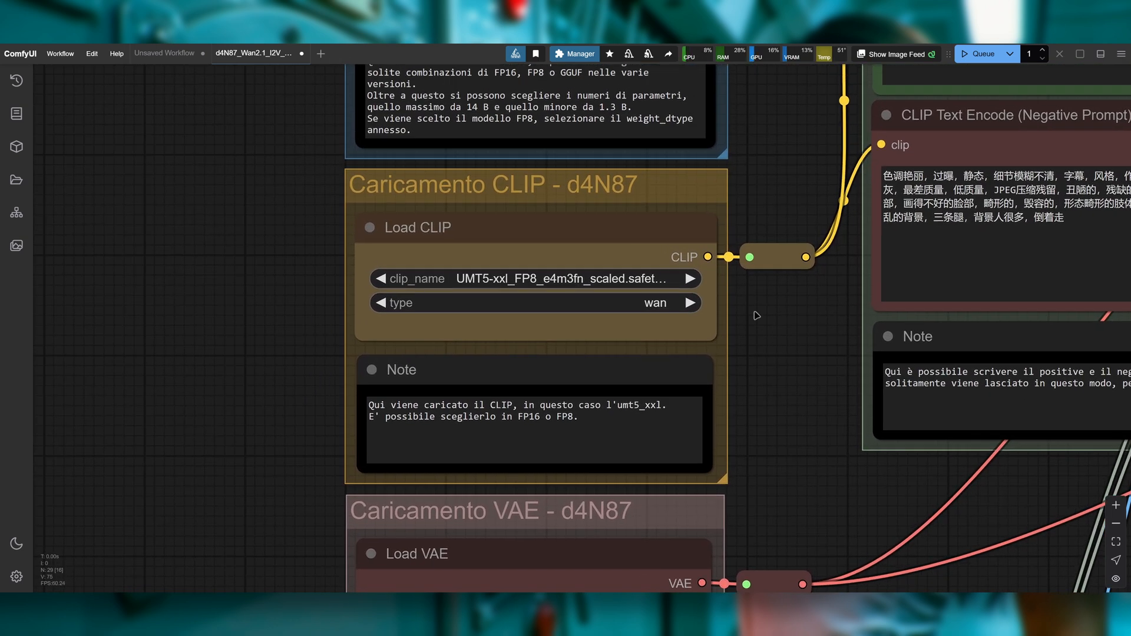
pyautogui.click(559, 271)
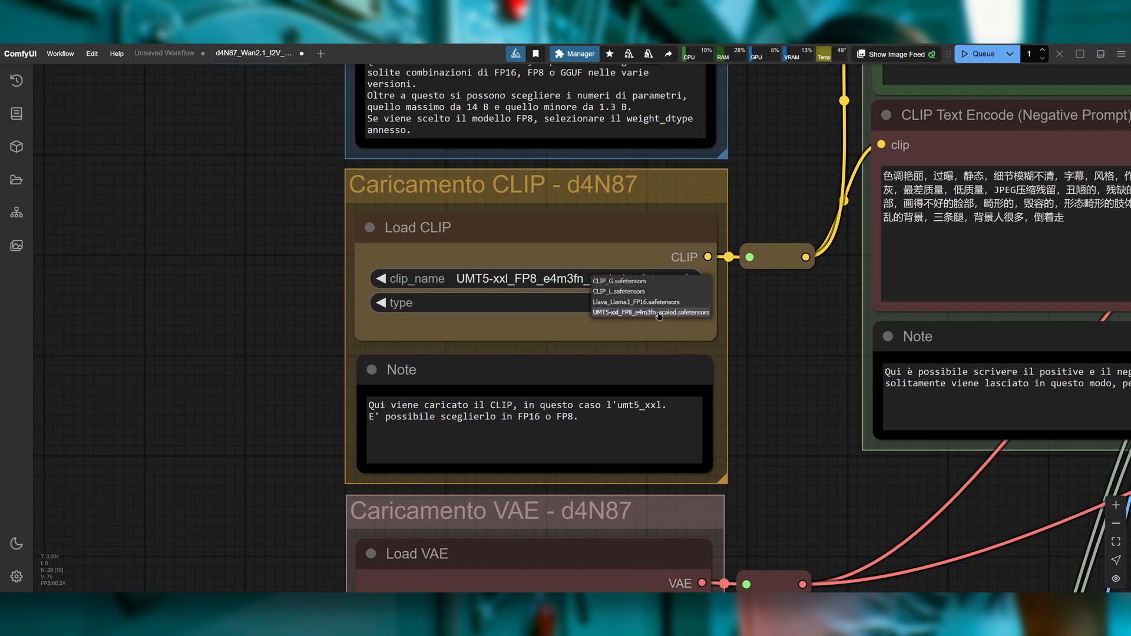
pyautogui.click(679, 316)
# Step: Look over the CLIP, model and VAE loading groups and their explanatory notes
pyautogui.scroll(-1, 678, 316)
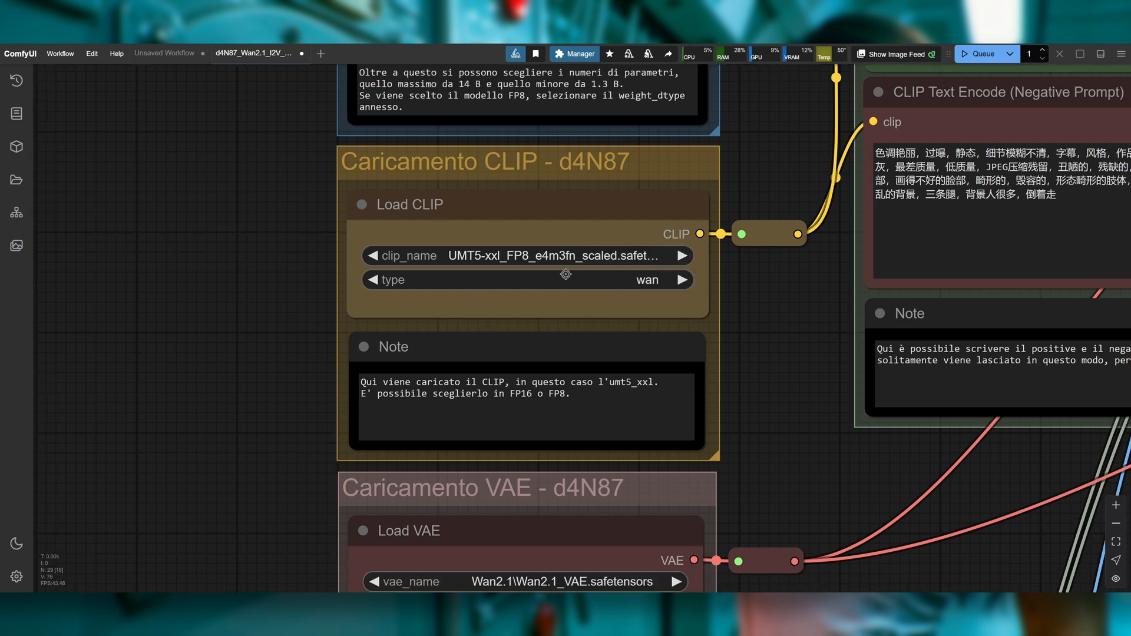
pyautogui.scroll(1, 774, 352)
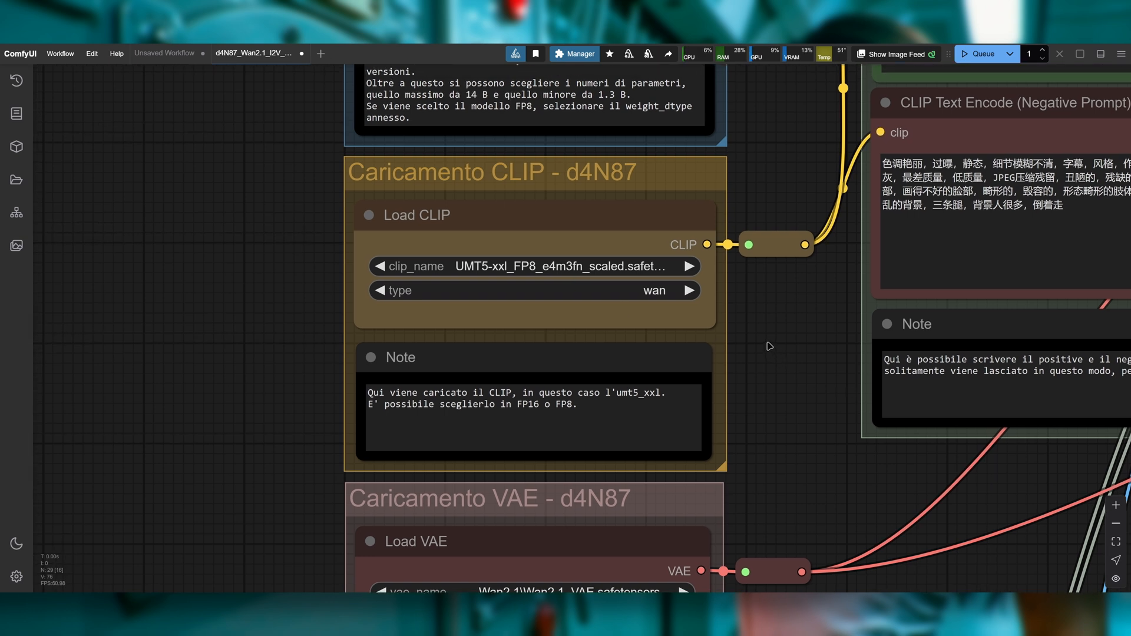
pyautogui.scroll(-2, 768, 347)
pyautogui.scroll(5, 770, 371)
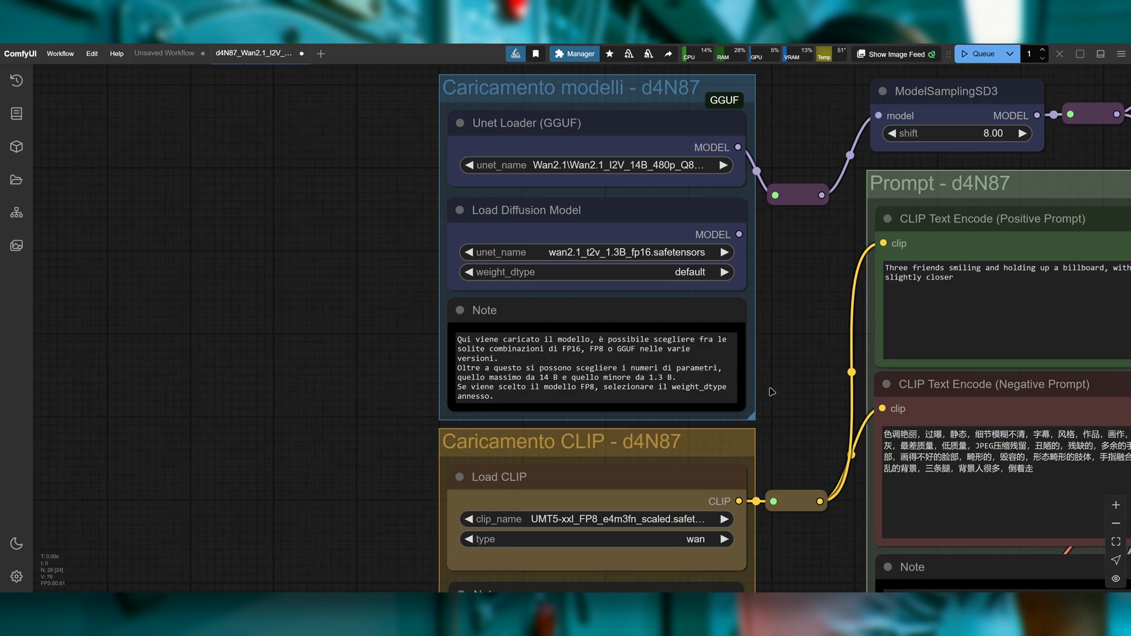
pyautogui.scroll(-3, 789, 392)
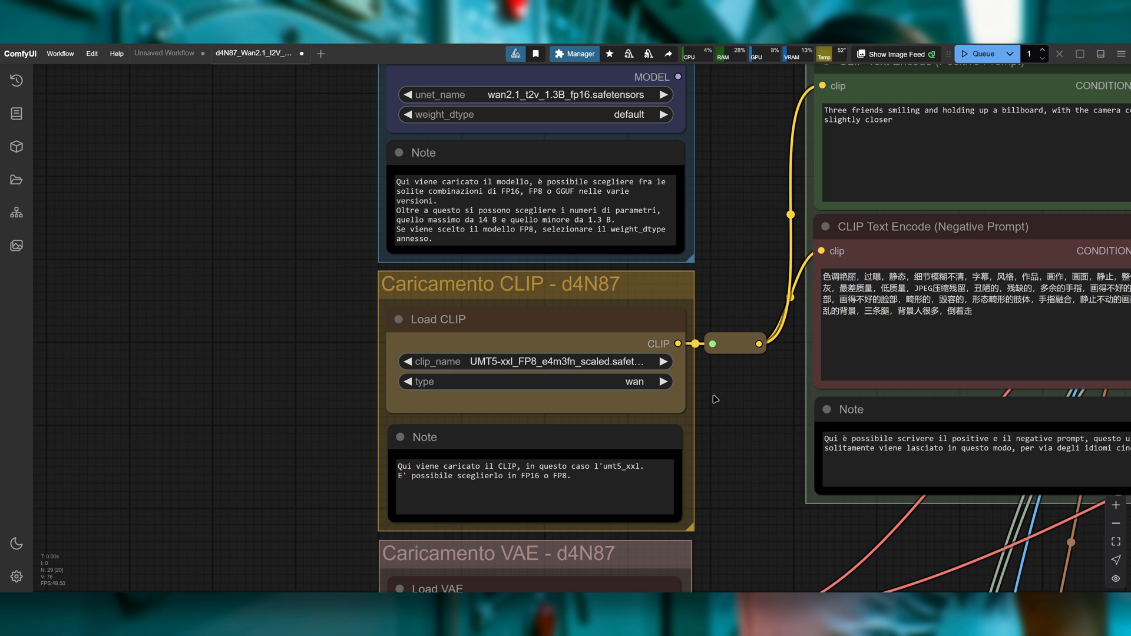
pyautogui.scroll(-5, 721, 388)
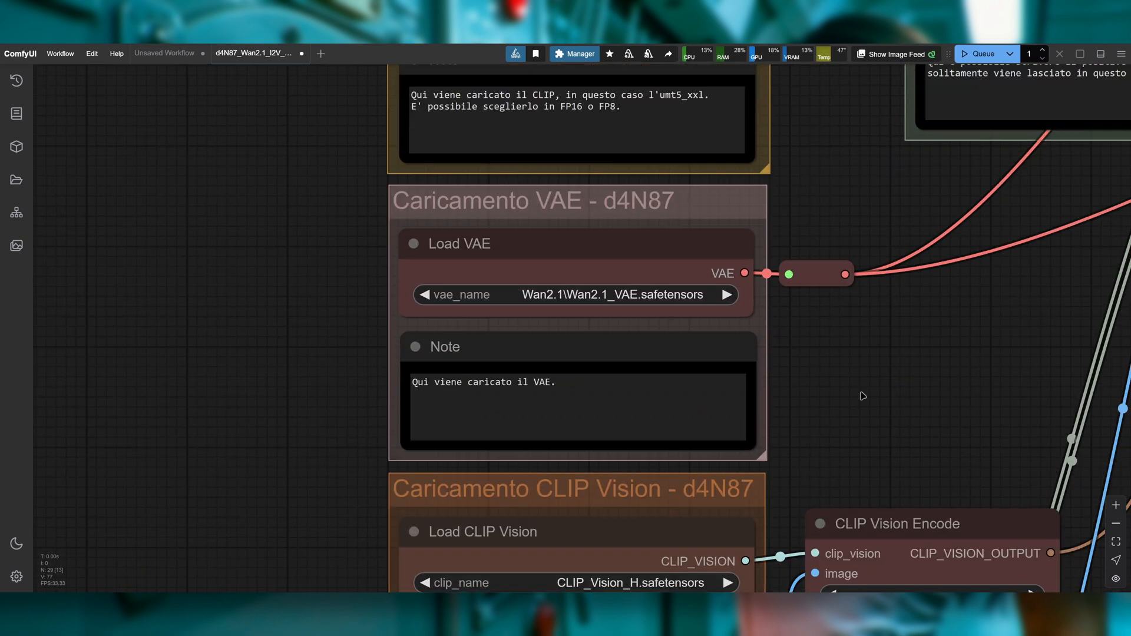
# Step: Check the file chosen in Load VAE and look over the CLIP Vision and image loading groups
pyautogui.click(651, 294)
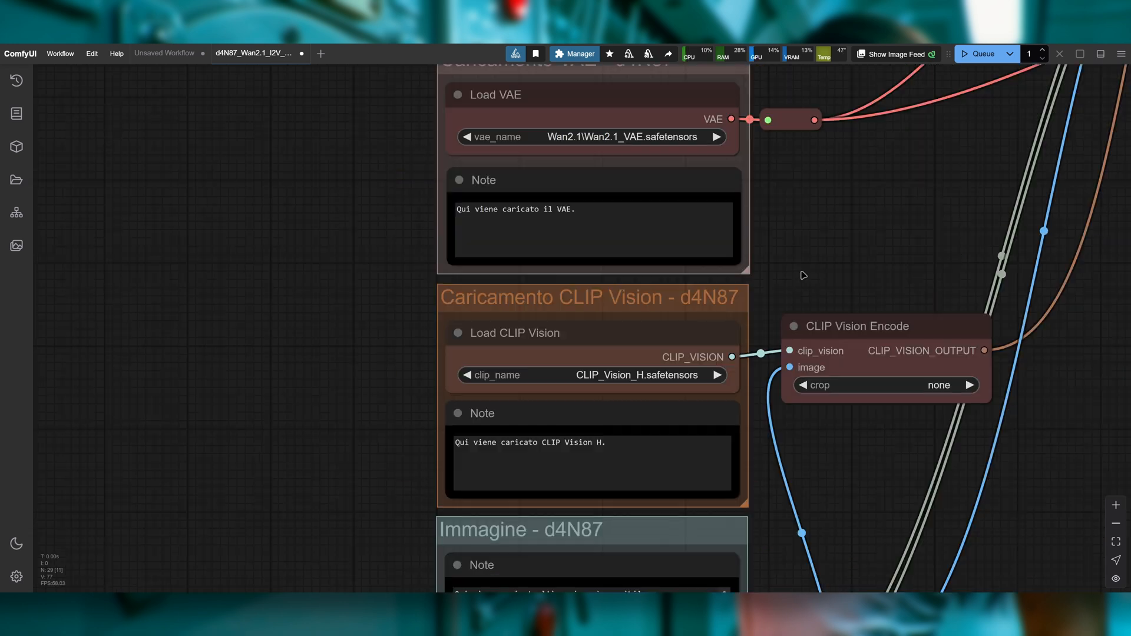
pyautogui.moveTo(780, 258); pyautogui.dragTo(745, 155)
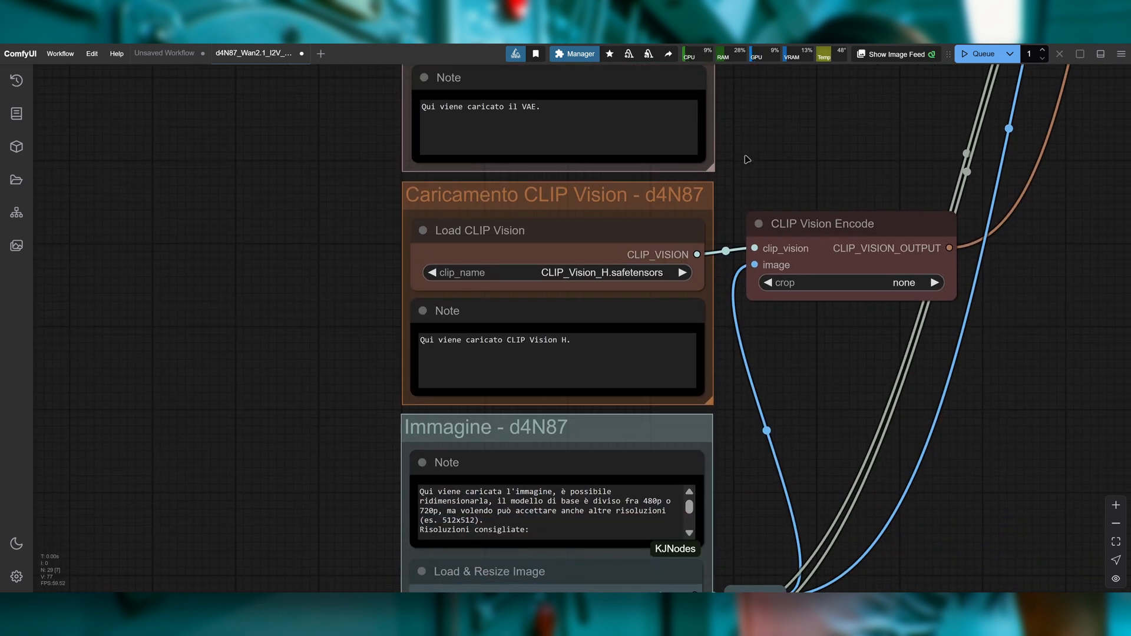
pyautogui.moveTo(826, 153); pyautogui.dragTo(800, 152)
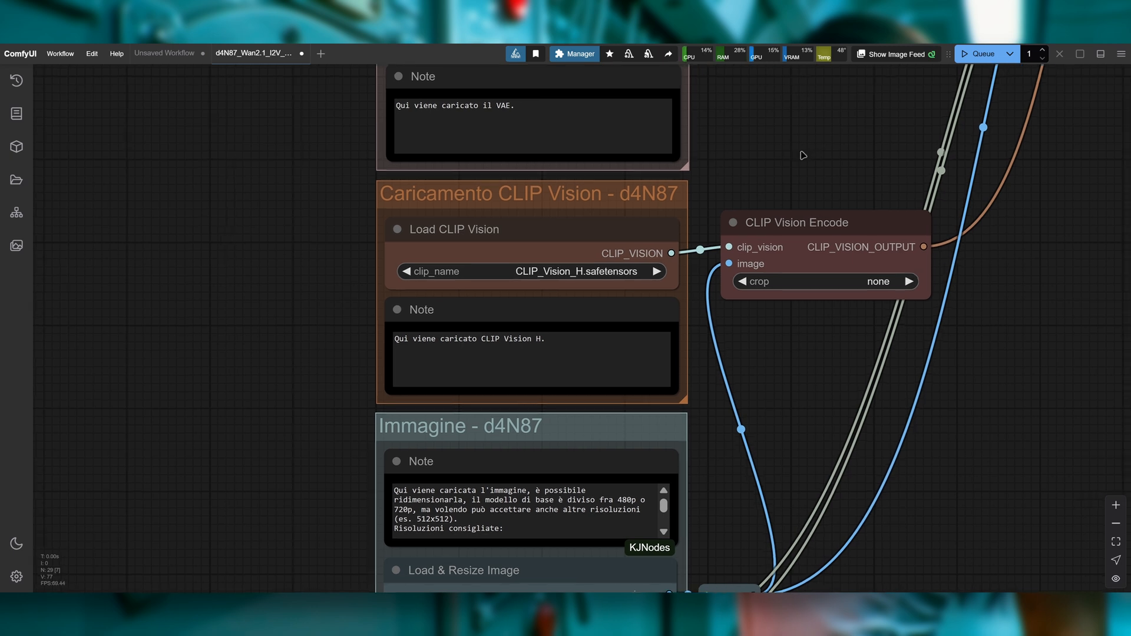
pyautogui.scroll(-1, 803, 155)
pyautogui.moveTo(781, 391); pyautogui.dragTo(770, 98)
pyautogui.moveTo(765, 410); pyautogui.dragTo(797, 399)
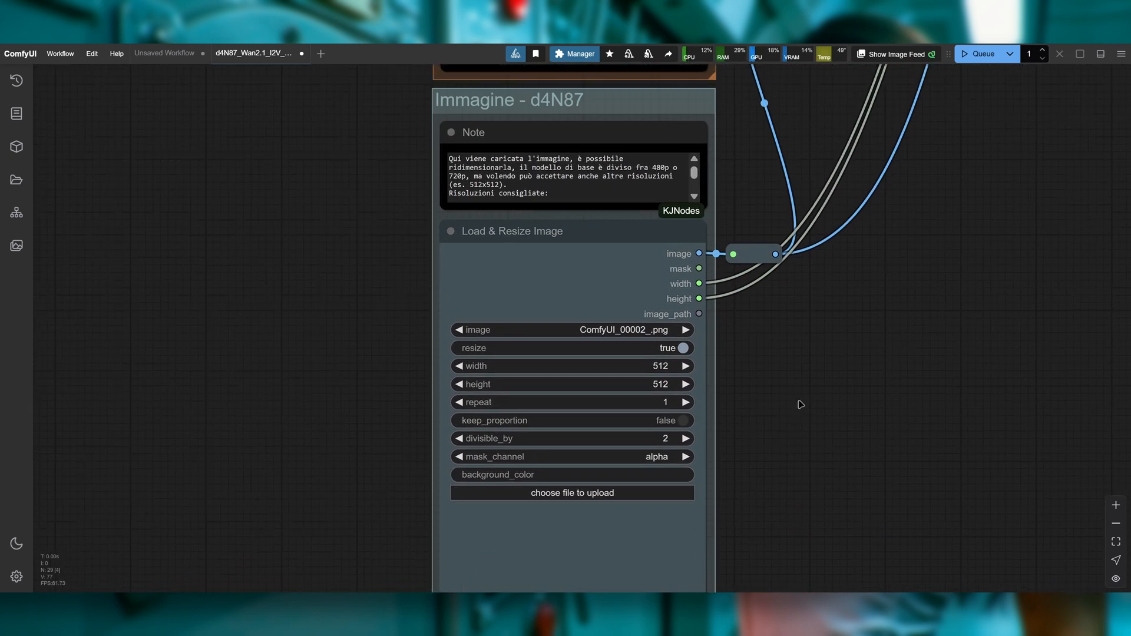
pyautogui.moveTo(728, 460); pyautogui.dragTo(745, 442)
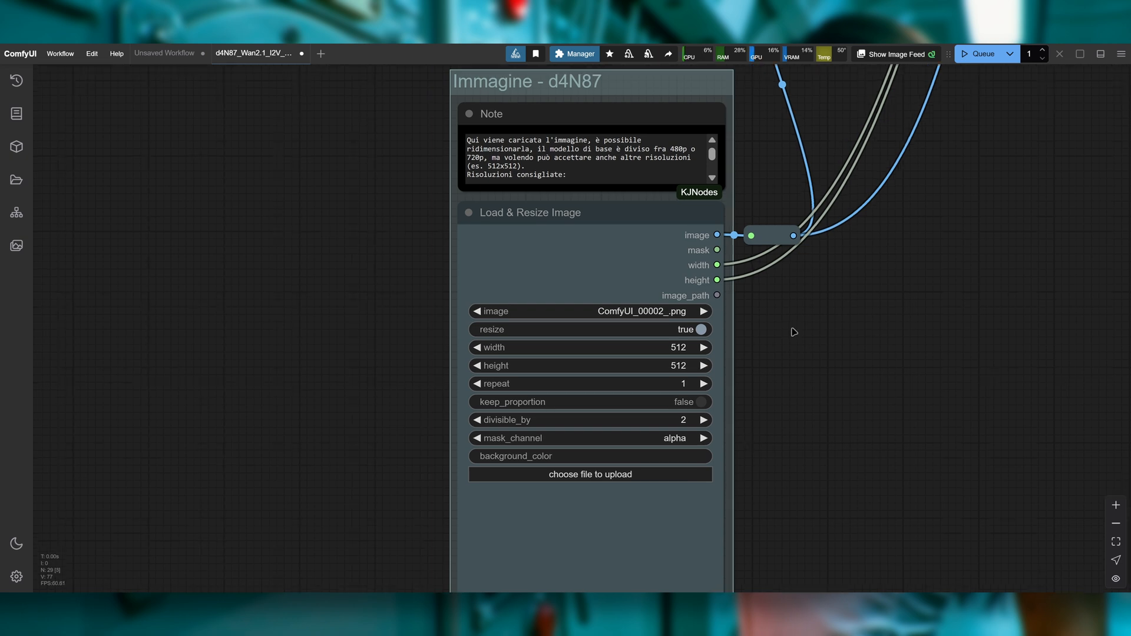
# Step: Read the image group's note on resizing and the recommended resolutions for the 480p and 720p models
pyautogui.moveTo(798, 320); pyautogui.dragTo(831, 416)
pyautogui.scroll(5, 777, 230)
pyautogui.moveTo(776, 233); pyautogui.dragTo(842, 257)
pyautogui.scroll(1, 840, 257)
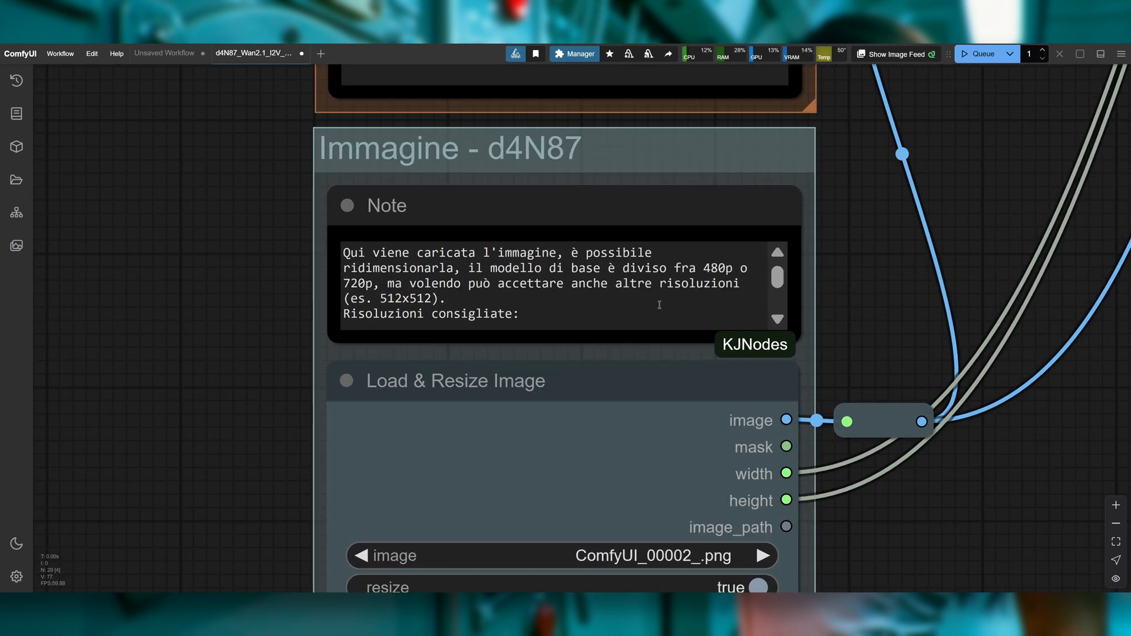
pyautogui.moveTo(772, 274)
pyautogui.mouseDown()
pyautogui.moveTo(775, 289)
pyautogui.moveTo(772, 276)
pyautogui.mouseUp()
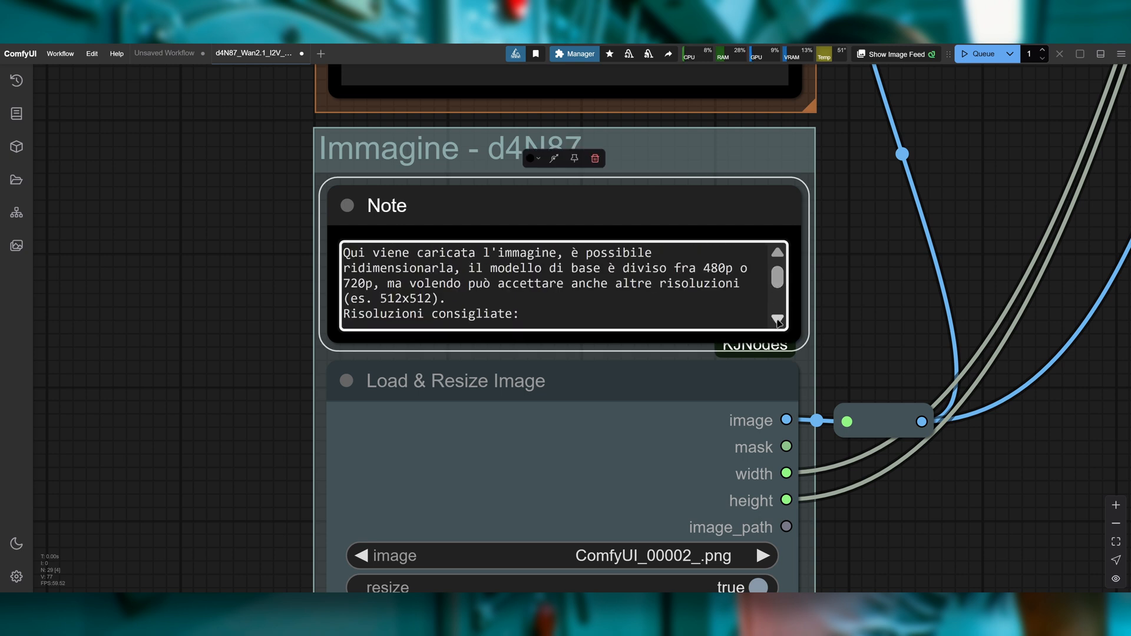
pyautogui.scroll(-3, 777, 322)
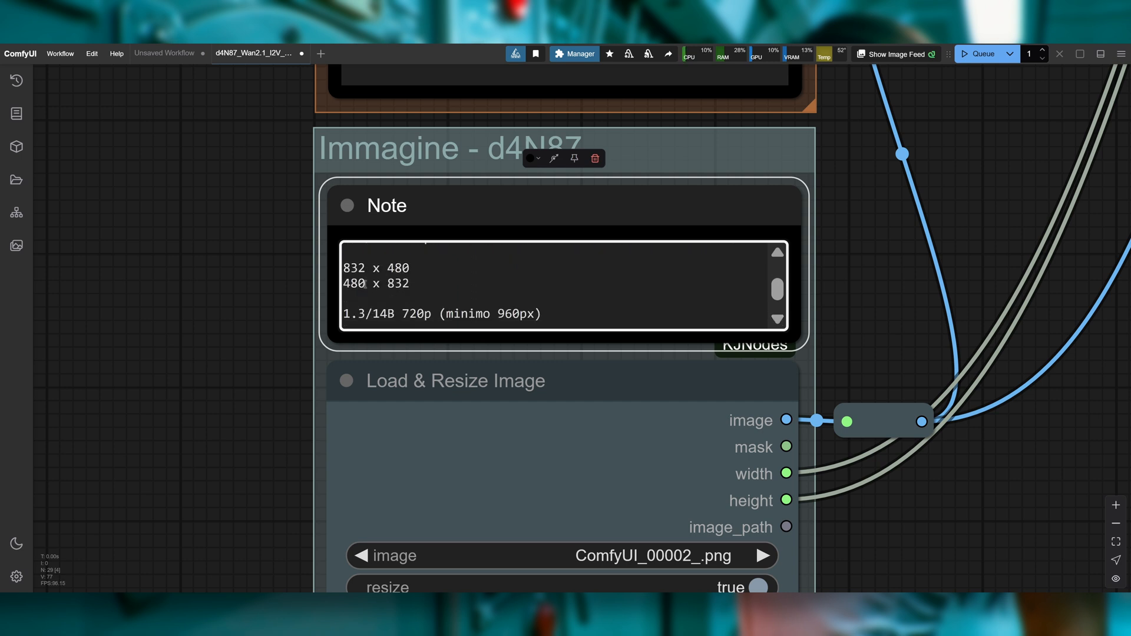
pyautogui.scroll(1, 772, 283)
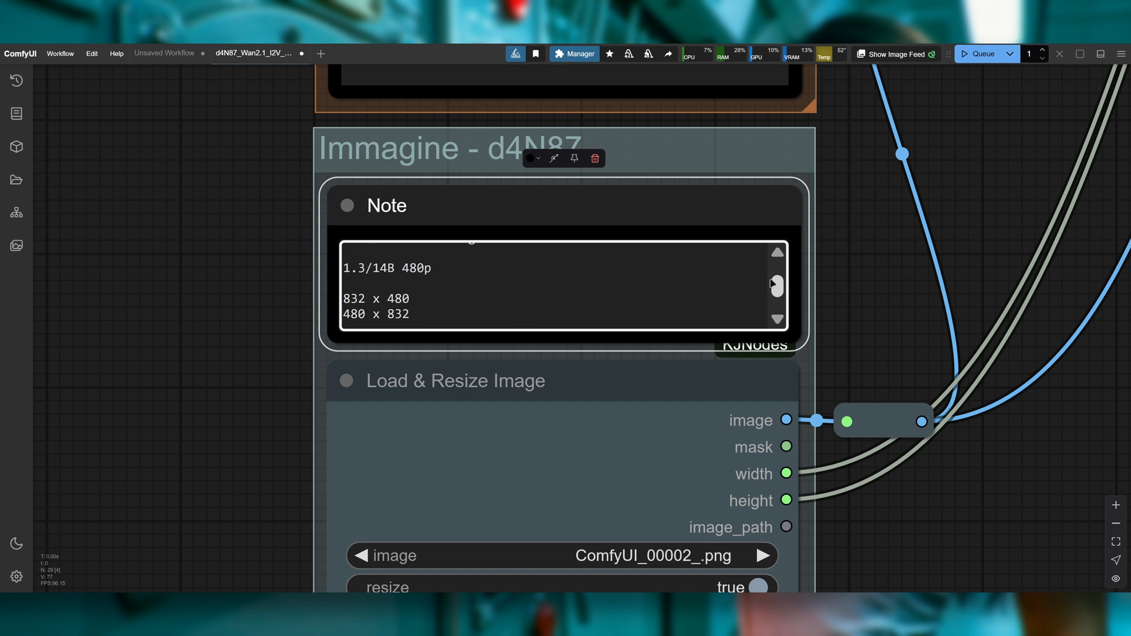
pyautogui.moveTo(774, 283); pyautogui.dragTo(778, 290)
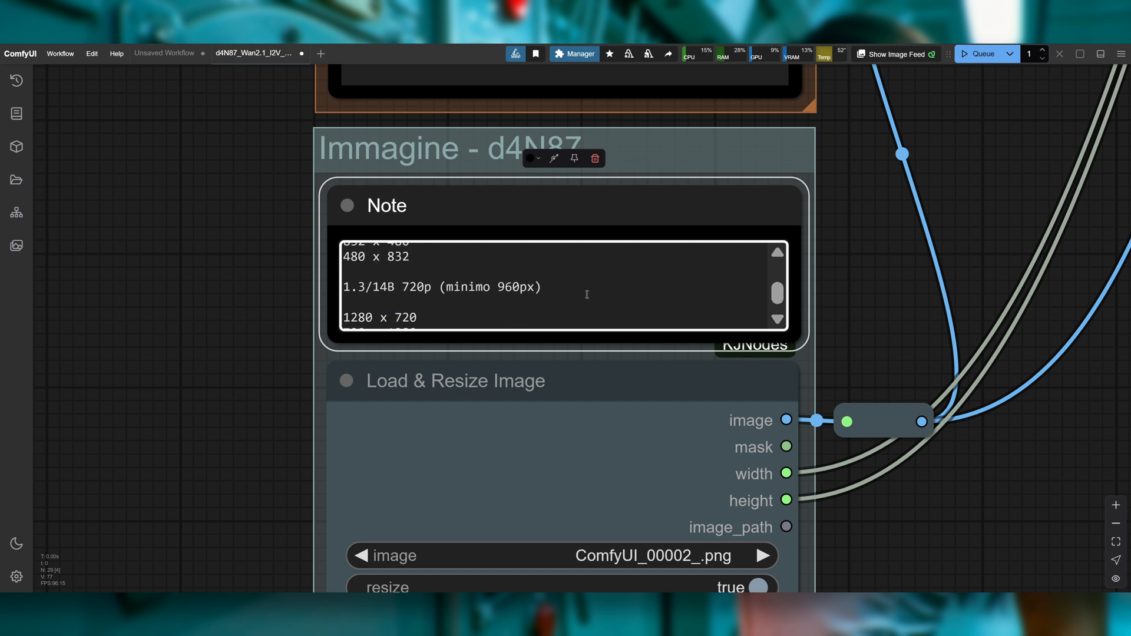
pyautogui.scroll(-1, 402, 300)
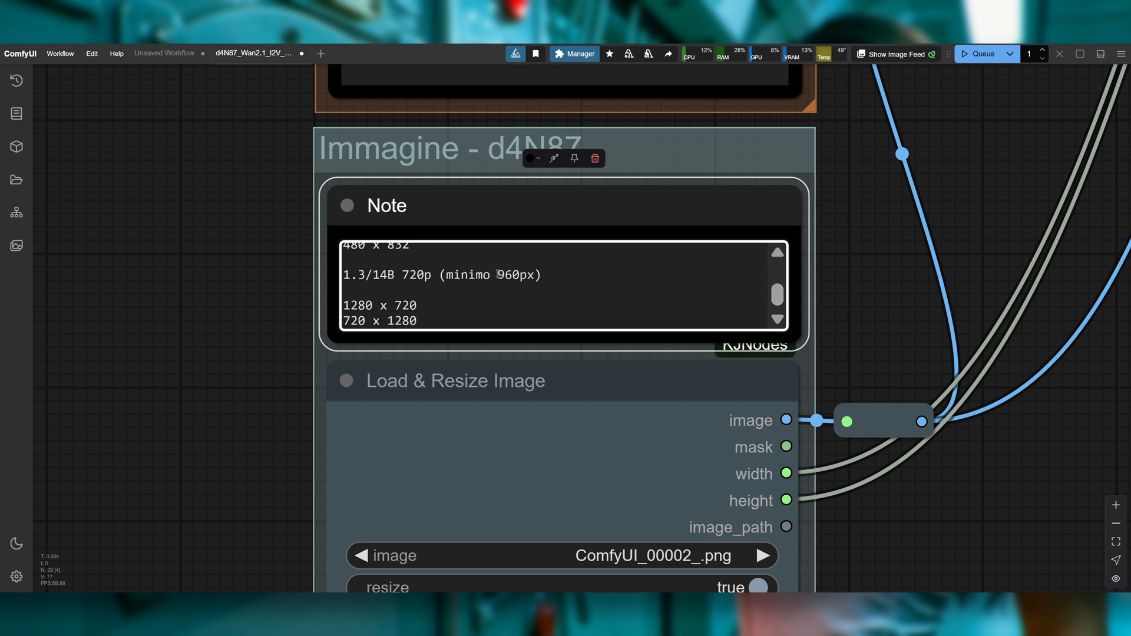
pyautogui.moveTo(498, 274); pyautogui.dragTo(519, 275)
pyautogui.scroll(2, 403, 296)
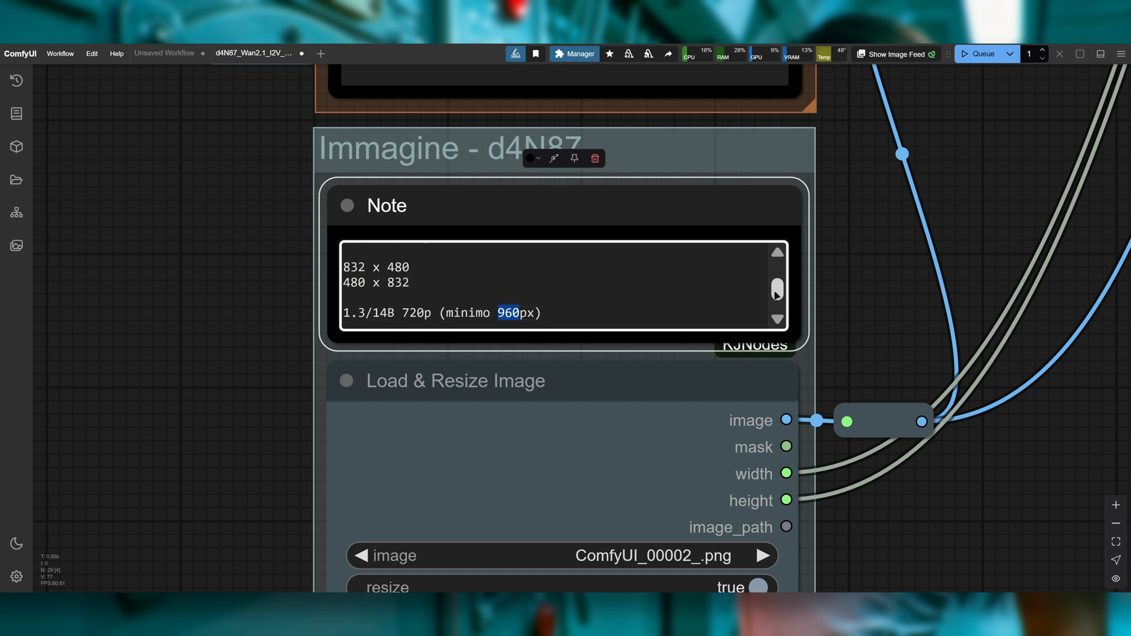
pyautogui.scroll(2, 769, 282)
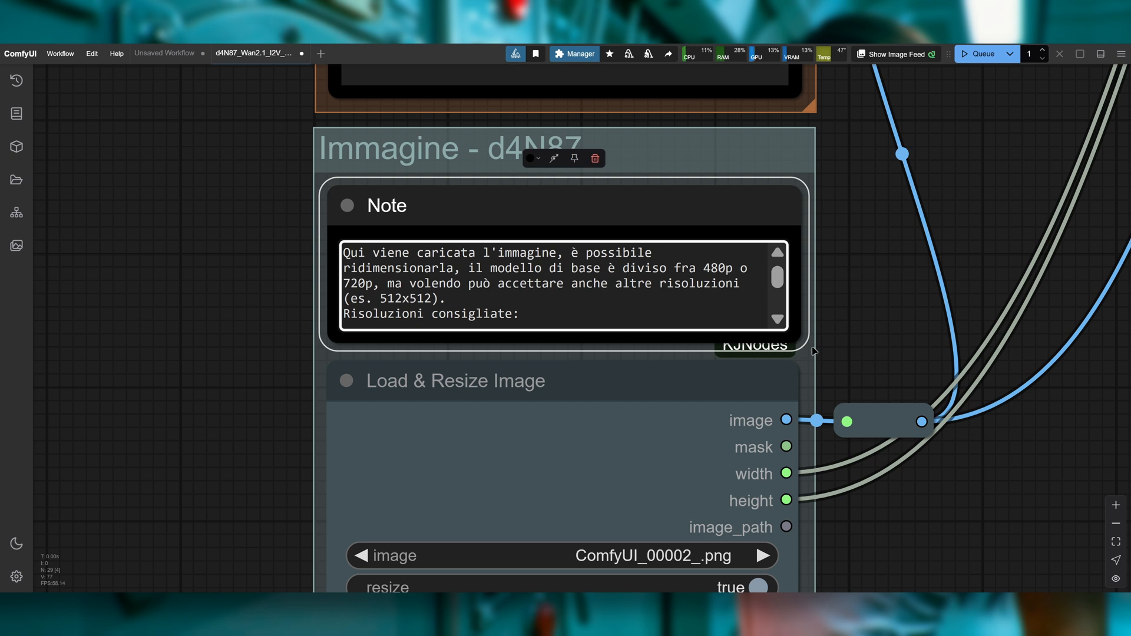
# Step: Set both the width and height of the Load & Resize Image node to 0
pyautogui.scroll(-3, 813, 351)
pyautogui.scroll(-3, 869, 339)
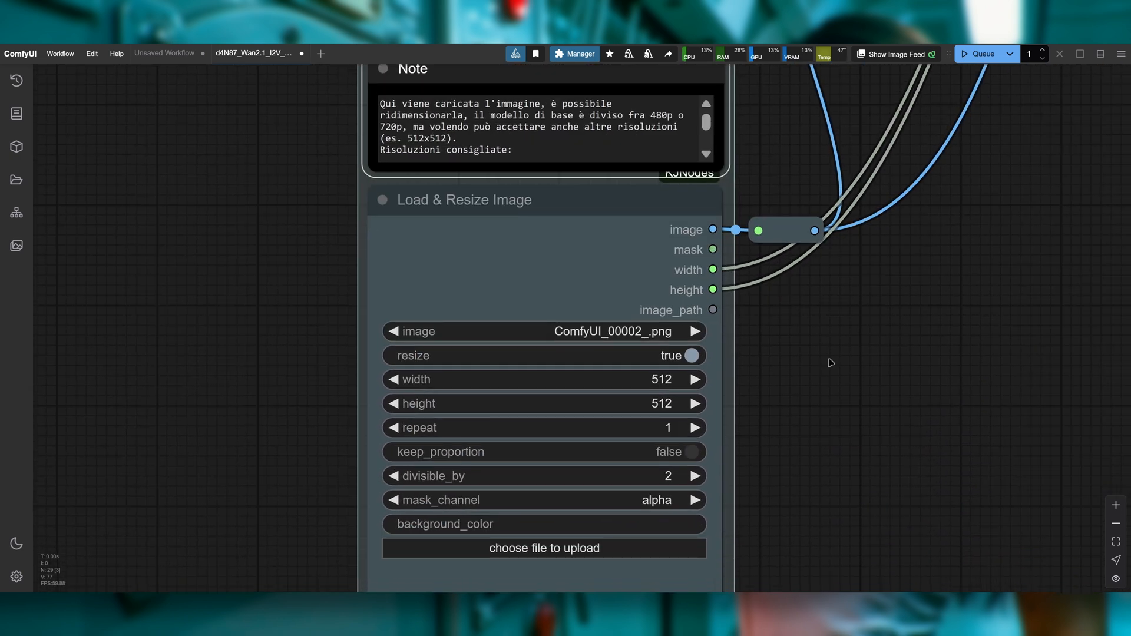
pyautogui.scroll(-2, 828, 361)
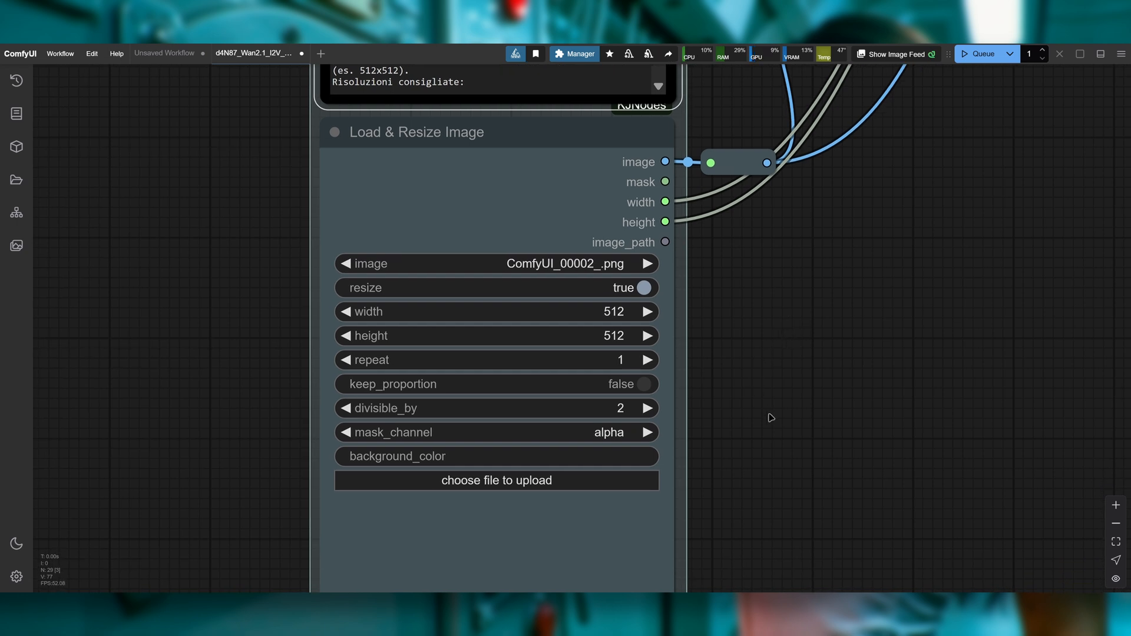
pyautogui.click(613, 312)
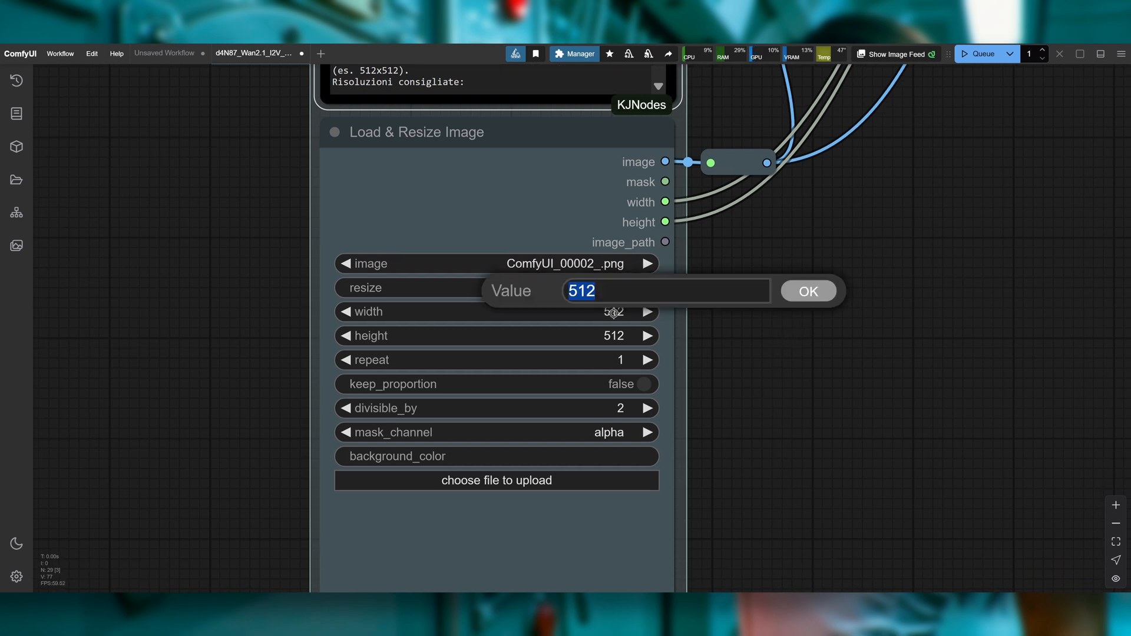
pyautogui.write('0')
pyautogui.press('Return')
pyautogui.click(622, 335)
pyautogui.write('0')
pyautogui.press('Return')
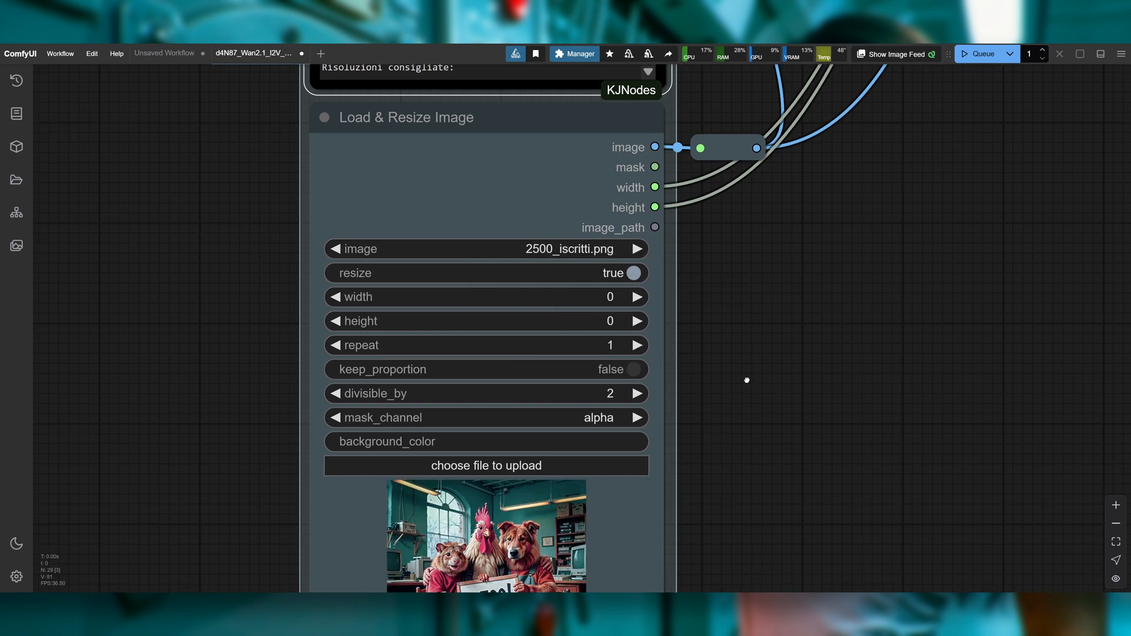
# Step: Examine the preview of 2500_iscritti.png in the Load & Resize Image node and the dimensions shown beneath it
pyautogui.moveTo(747, 379); pyautogui.dragTo(795, 253)
pyautogui.moveTo(805, 407); pyautogui.dragTo(799, 388)
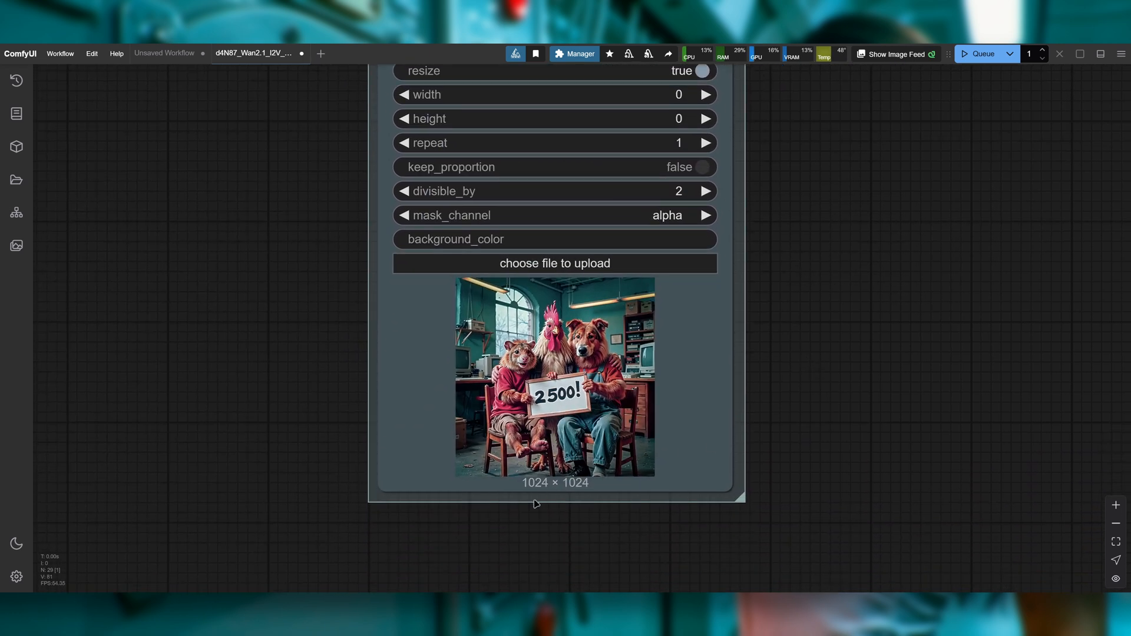
pyautogui.scroll(2, 527, 485)
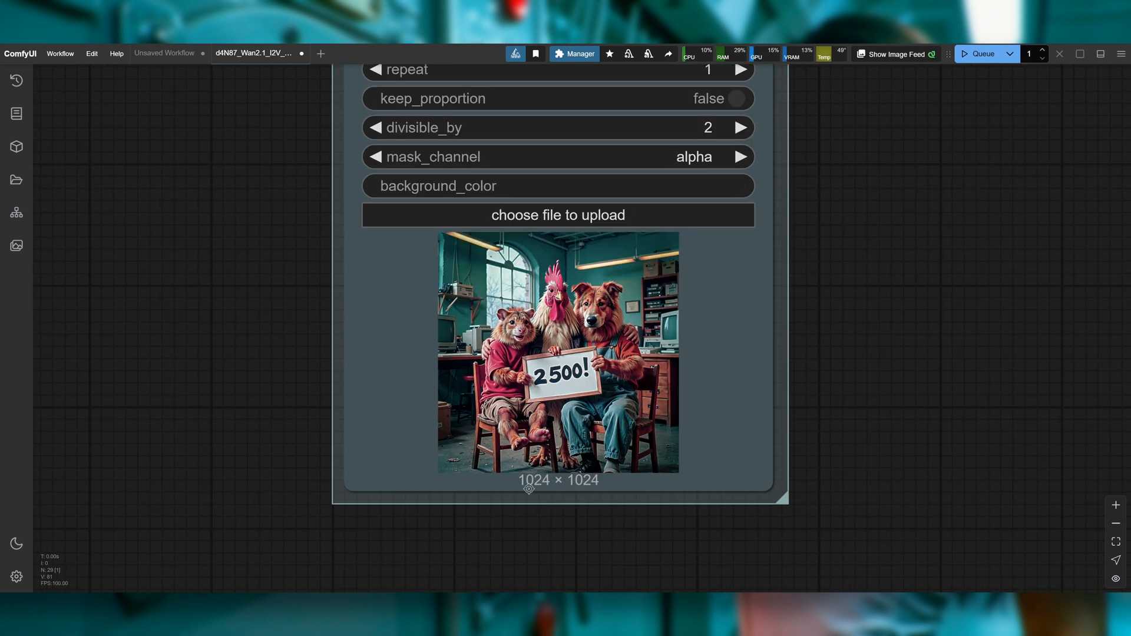
pyautogui.scroll(-3, 830, 336)
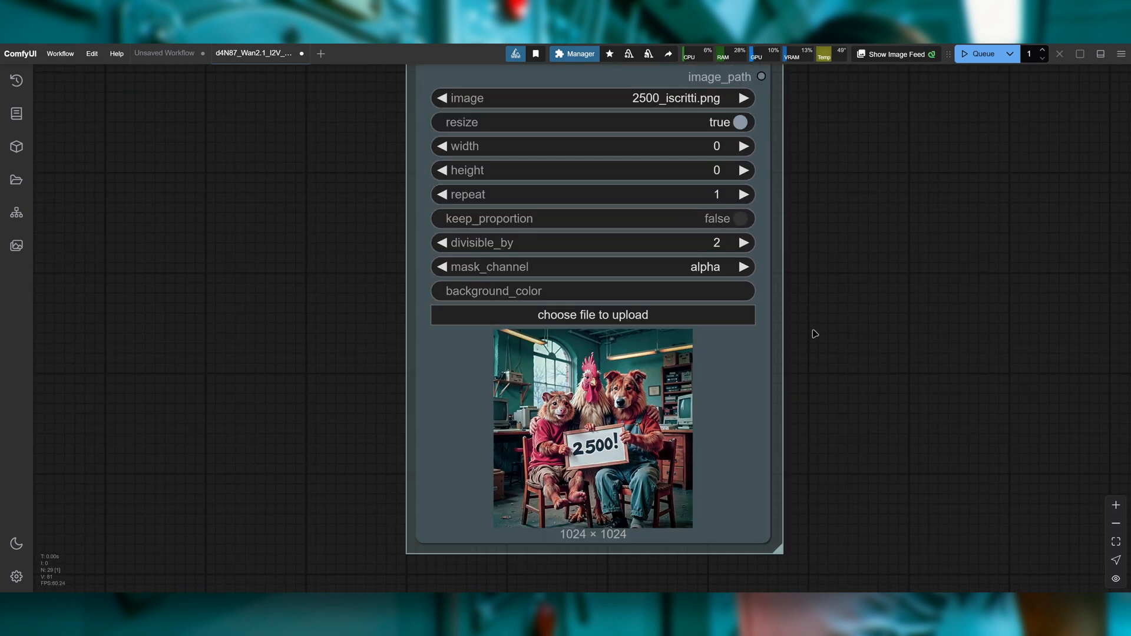
pyautogui.moveTo(869, 197); pyautogui.dragTo(803, 328)
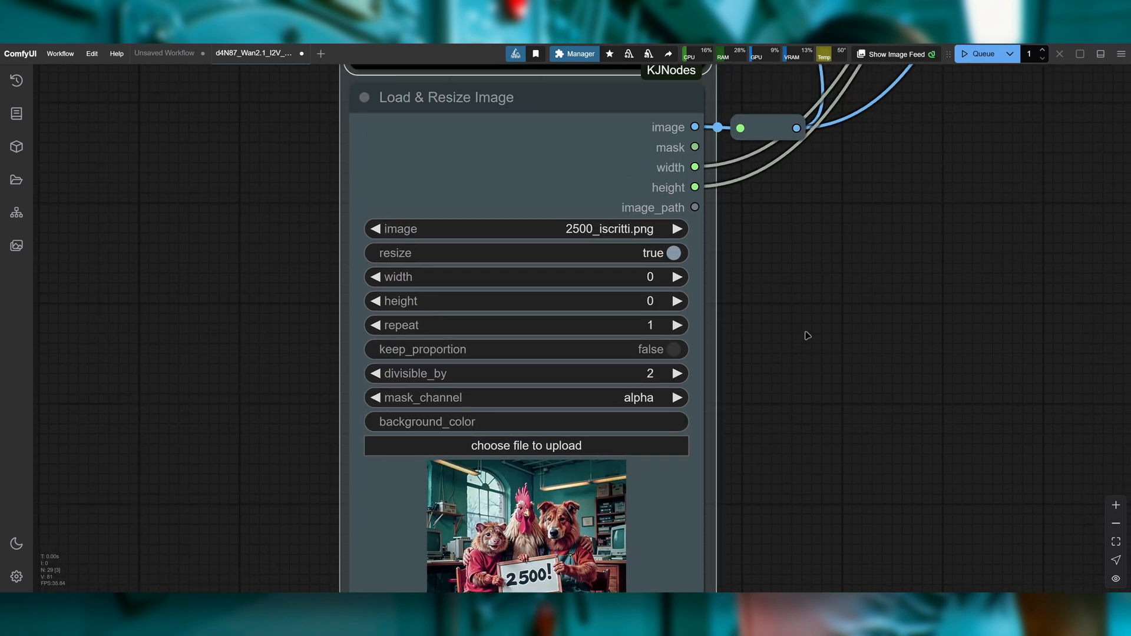
pyautogui.scroll(-3, 795, 341)
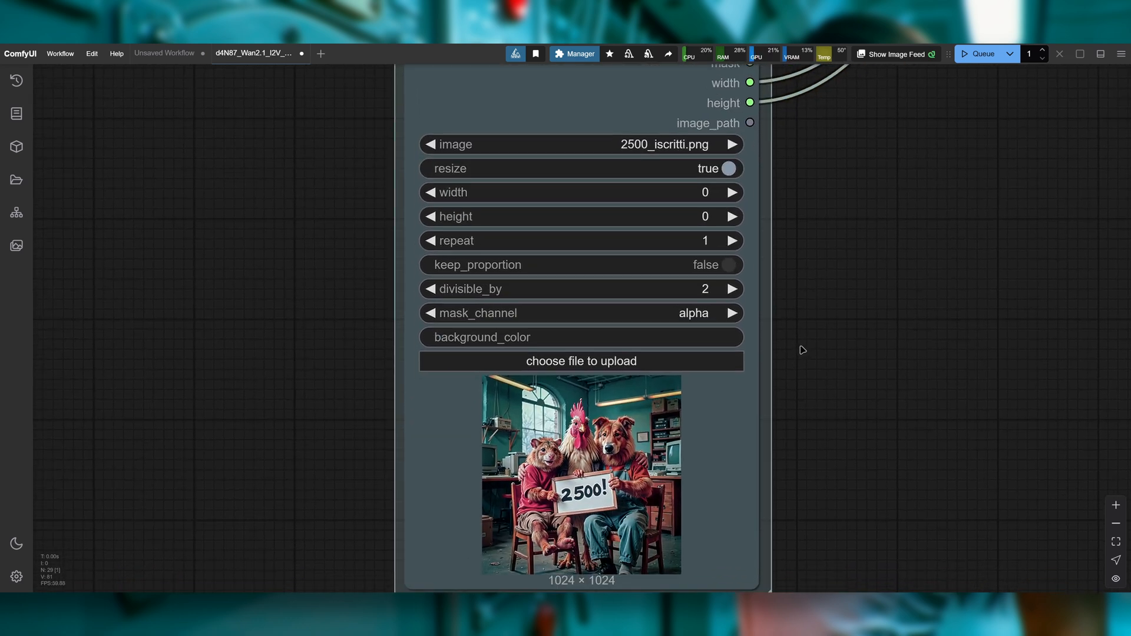
# Step: Set both the width and height of the Load & Resize Image node to 512
pyautogui.click(705, 191)
pyautogui.write('512')
pyautogui.press('Return')
pyautogui.click(702, 218)
pyautogui.write('512')
pyautogui.press('Return')
# Step: Trace the connections from the image group through CLIP Vision Encode and the VAE group up to the Prompt group
pyautogui.moveTo(967, 175); pyautogui.dragTo(871, 212)
pyautogui.scroll(-1, 870, 217)
pyautogui.scroll(-1, 871, 217)
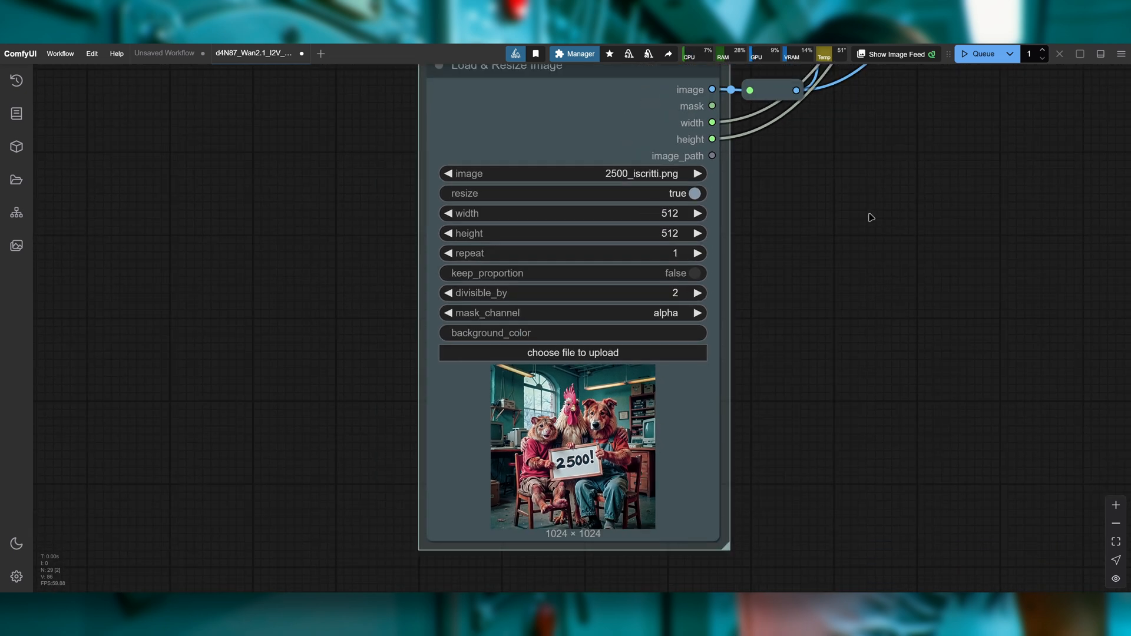
pyautogui.moveTo(903, 169); pyautogui.dragTo(752, 384)
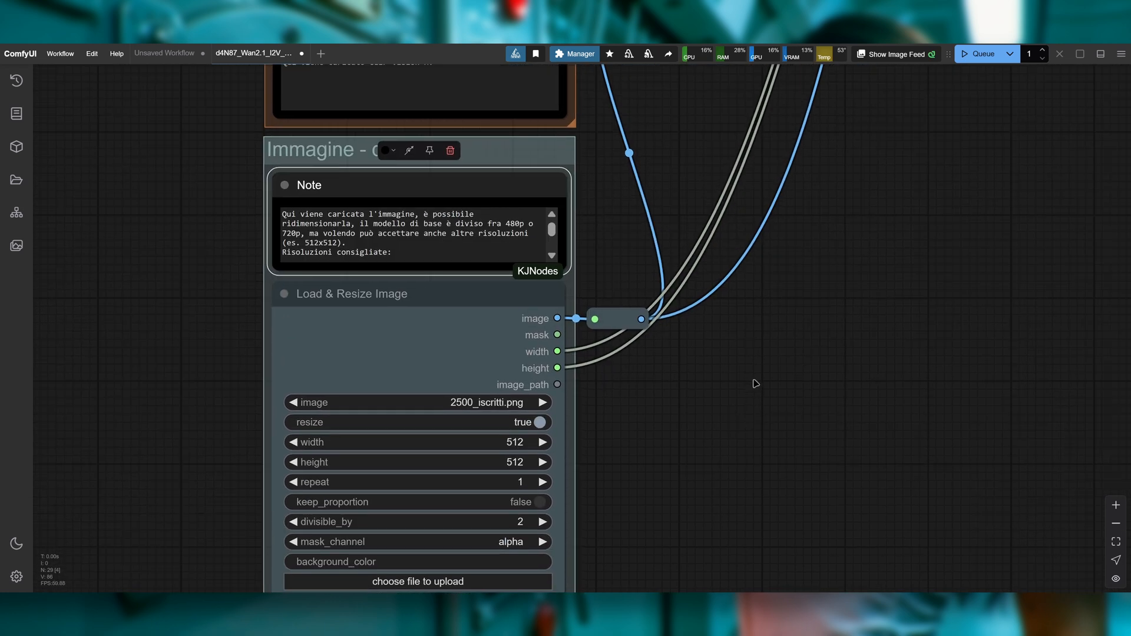
pyautogui.scroll(-3, 789, 319)
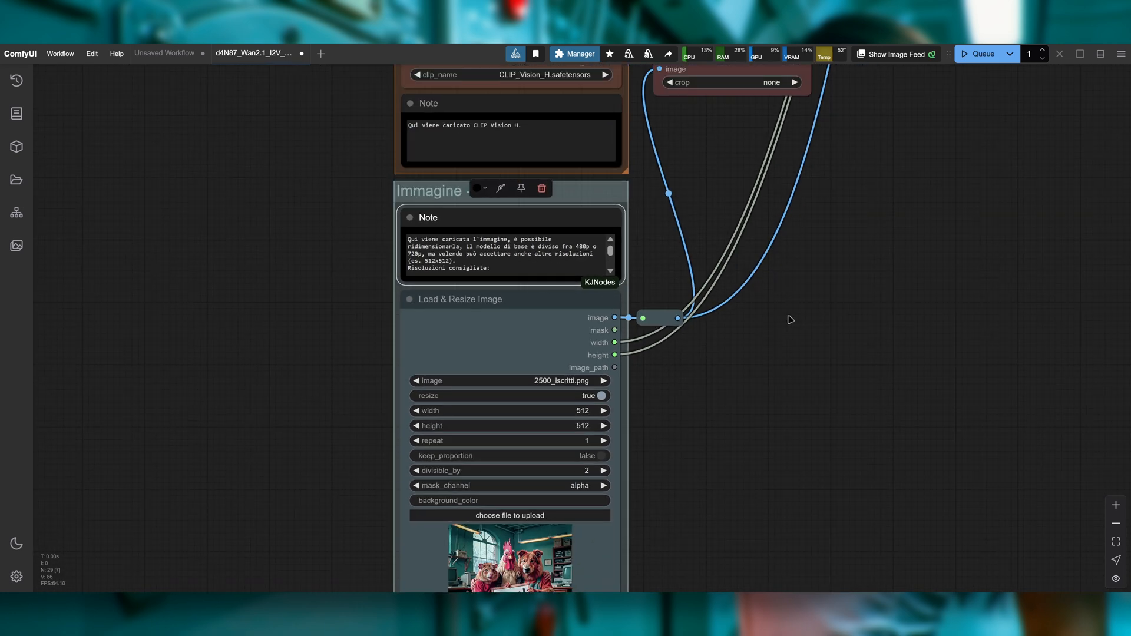
pyautogui.moveTo(790, 319); pyautogui.dragTo(775, 348)
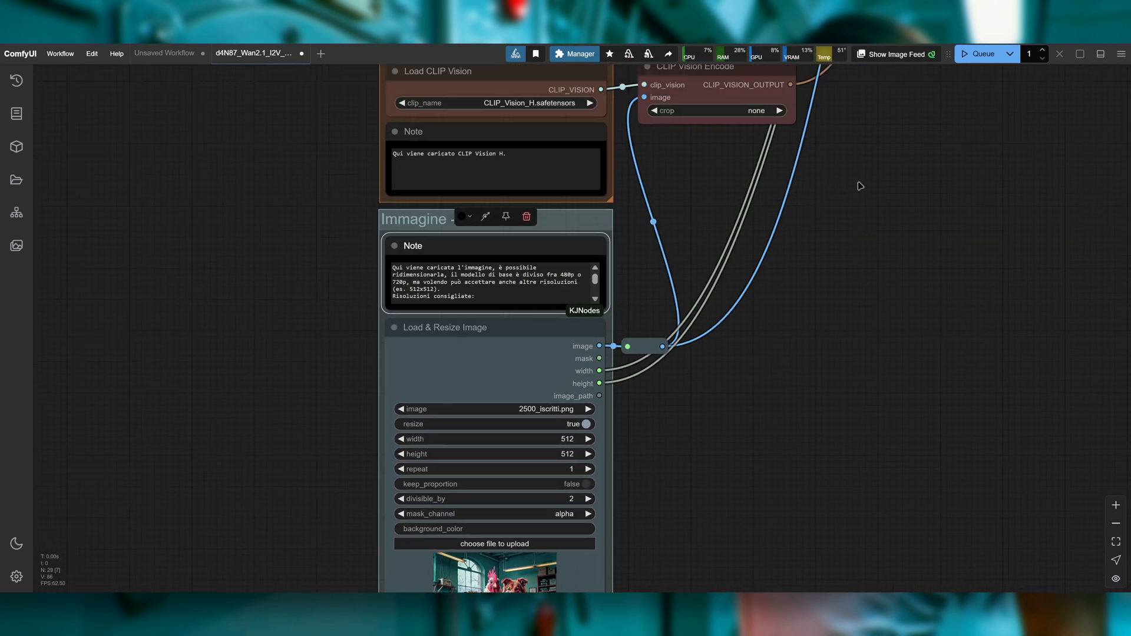
pyautogui.moveTo(858, 174); pyautogui.dragTo(790, 280)
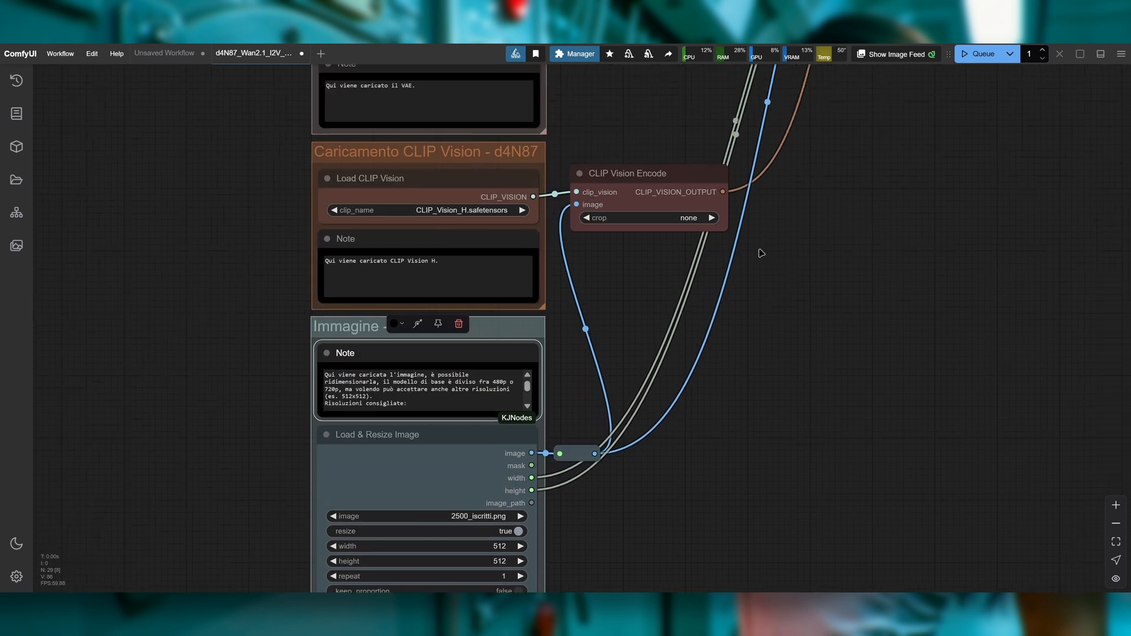
pyautogui.moveTo(853, 192); pyautogui.dragTo(798, 335)
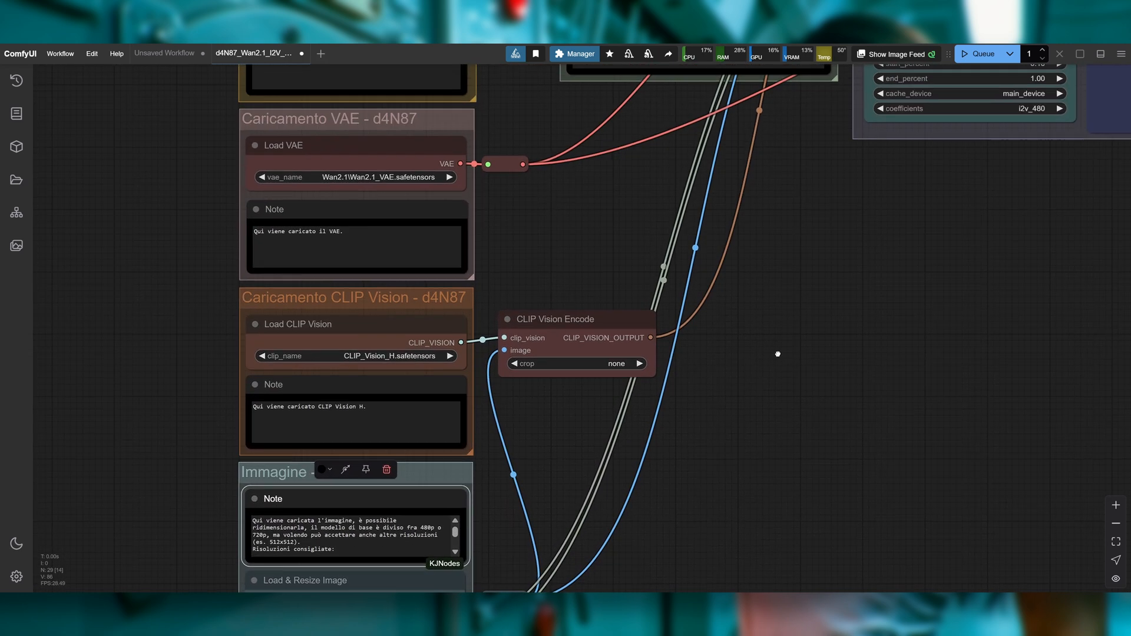
pyautogui.moveTo(800, 245); pyautogui.dragTo(706, 391)
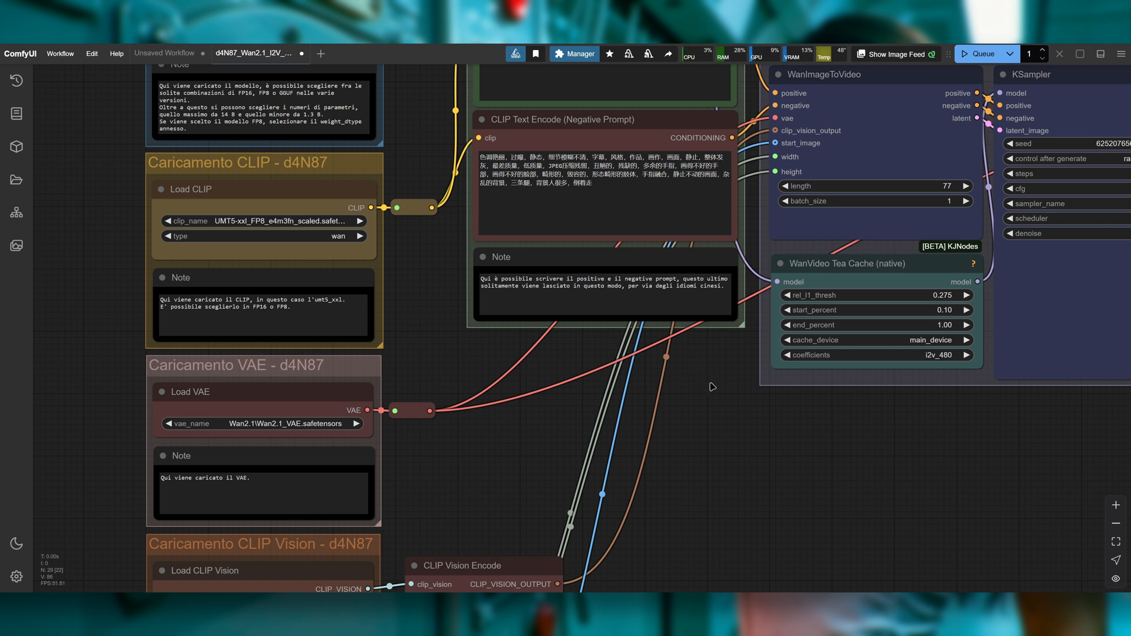
pyautogui.moveTo(730, 417); pyautogui.dragTo(720, 499)
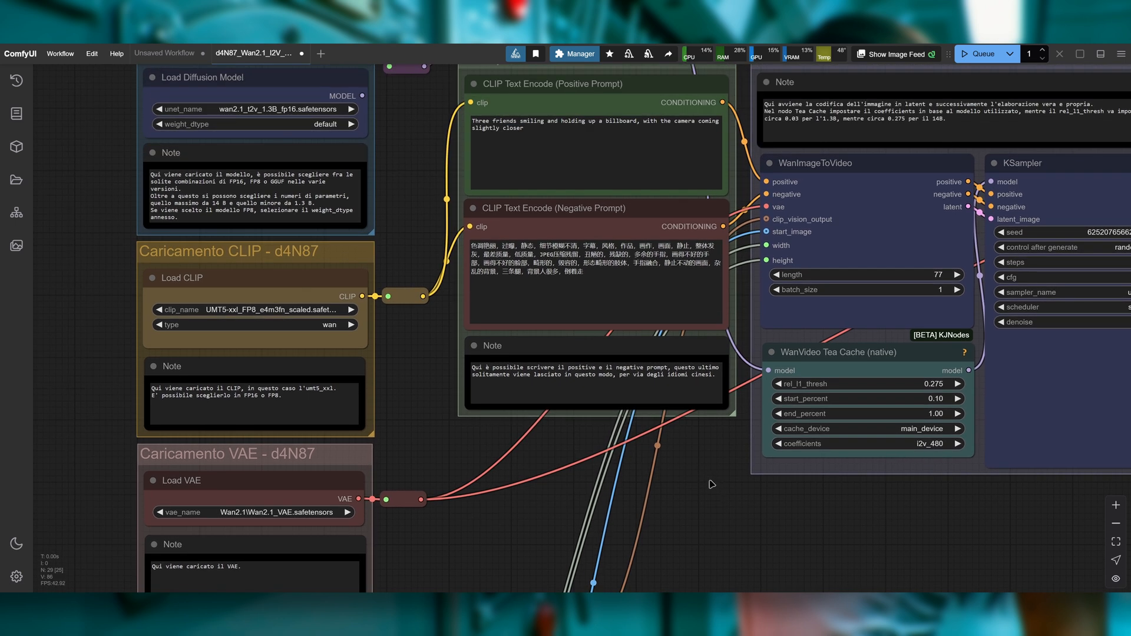
pyautogui.moveTo(427, 185); pyautogui.dragTo(386, 263)
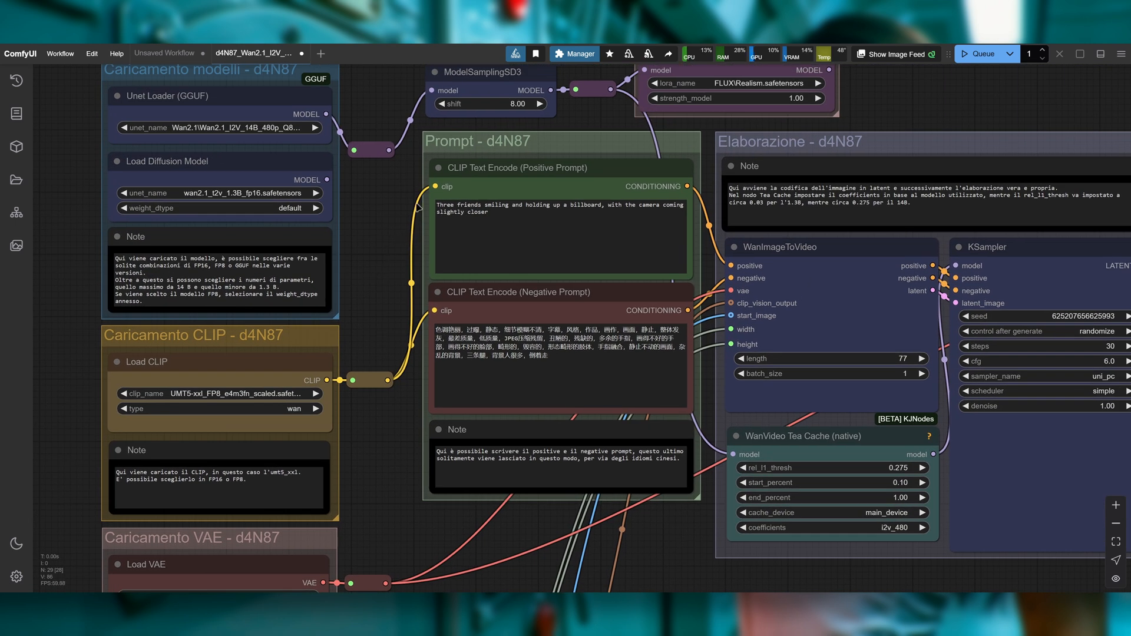
# Step: Examine the positive and negative prompts with their note, and how the loading groups feed the Prompt group
pyautogui.scroll(3, 417, 217)
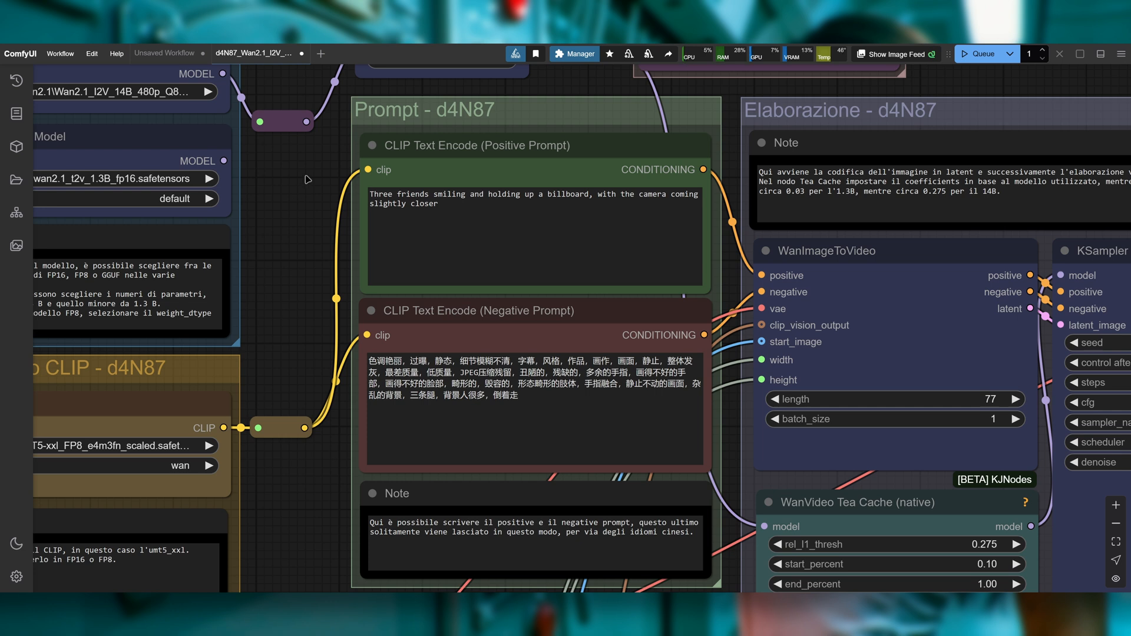
pyautogui.moveTo(307, 330); pyautogui.dragTo(315, 317)
pyautogui.scroll(-5, 306, 329)
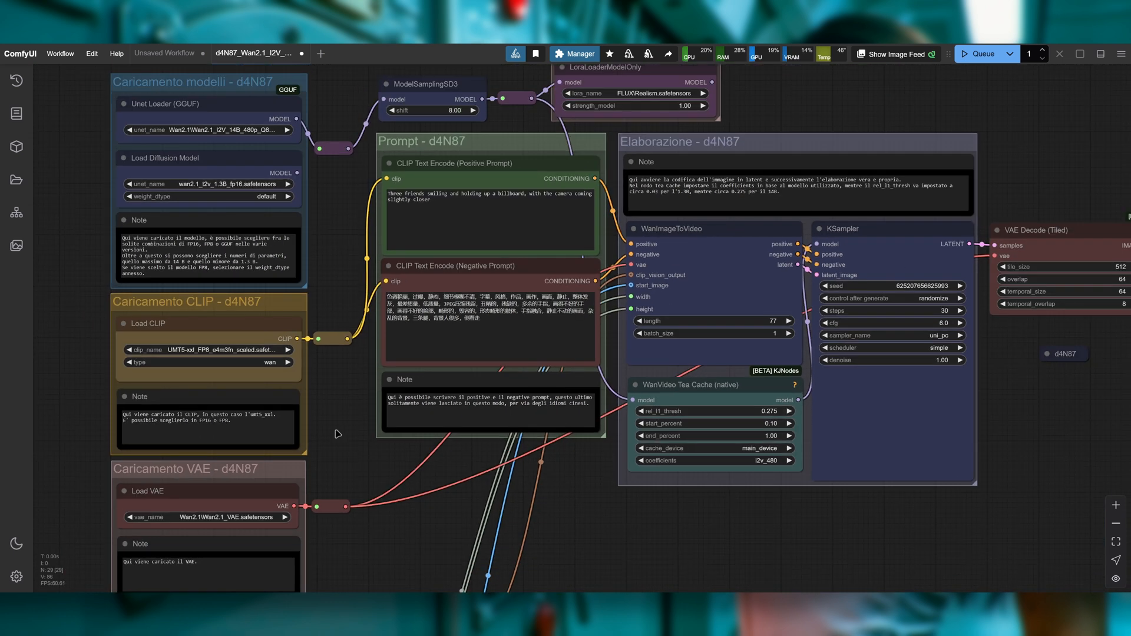
pyautogui.moveTo(338, 434); pyautogui.dragTo(459, 176)
pyautogui.moveTo(507, 308); pyautogui.dragTo(540, 207)
pyautogui.moveTo(593, 438); pyautogui.dragTo(622, 528)
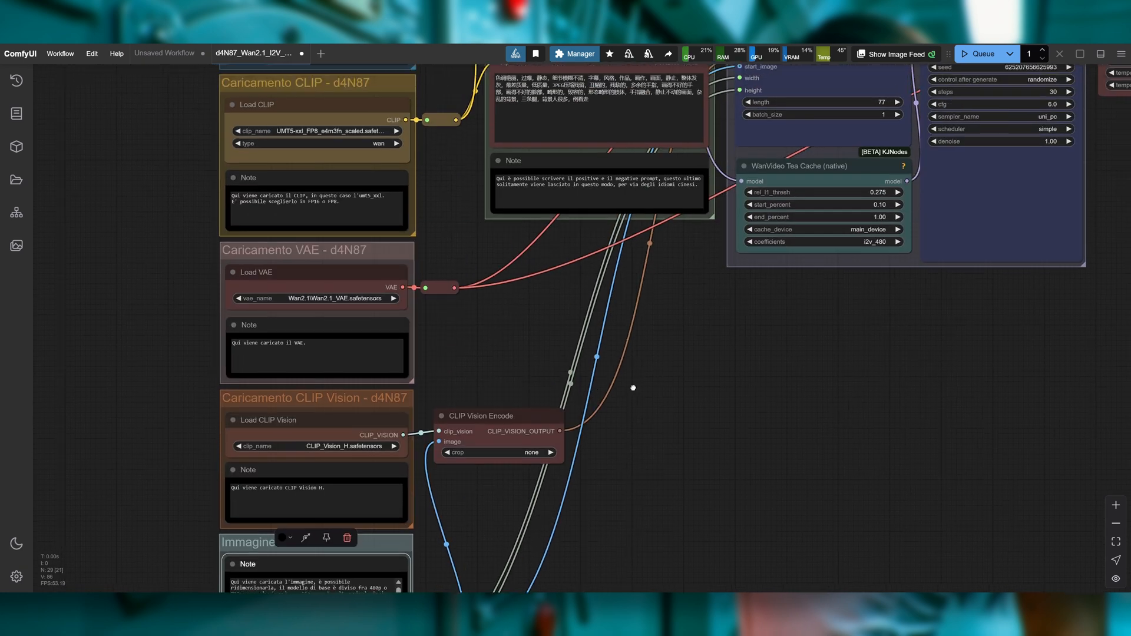
pyautogui.moveTo(630, 371); pyautogui.dragTo(637, 502)
pyautogui.scroll(1, 562, 377)
pyautogui.moveTo(440, 183); pyautogui.dragTo(429, 360)
pyautogui.scroll(4, 453, 274)
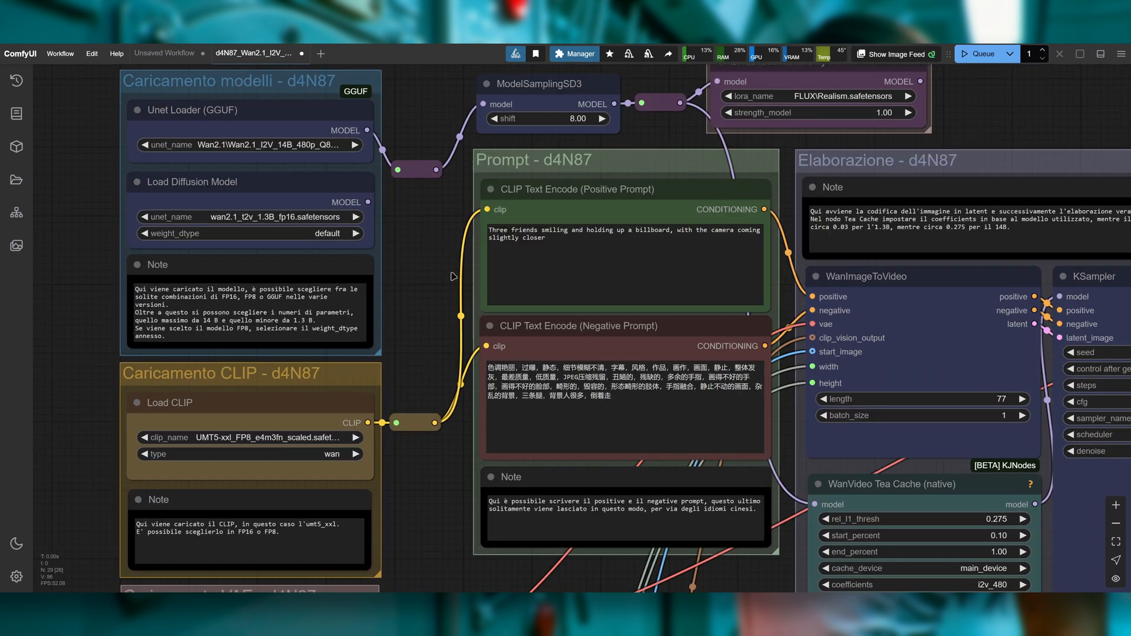
# Step: Compare the positive prompt in the Prompt group with the source picture in the Load & Resize Image node
pyautogui.moveTo(424, 265); pyautogui.dragTo(336, 264)
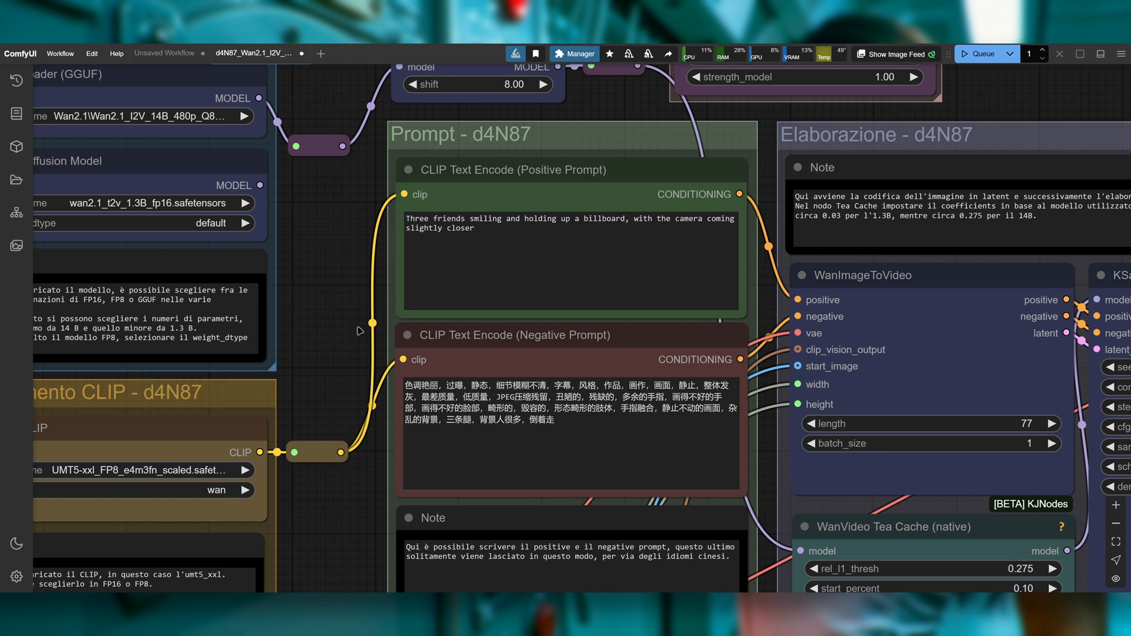
pyautogui.scroll(-3, 359, 331)
pyautogui.moveTo(368, 518); pyautogui.dragTo(660, 77)
pyautogui.moveTo(683, 428); pyautogui.dragTo(723, 80)
pyautogui.moveTo(707, 429); pyautogui.dragTo(751, 187)
pyautogui.scroll(4, 619, 444)
pyautogui.scroll(-3, 773, 242)
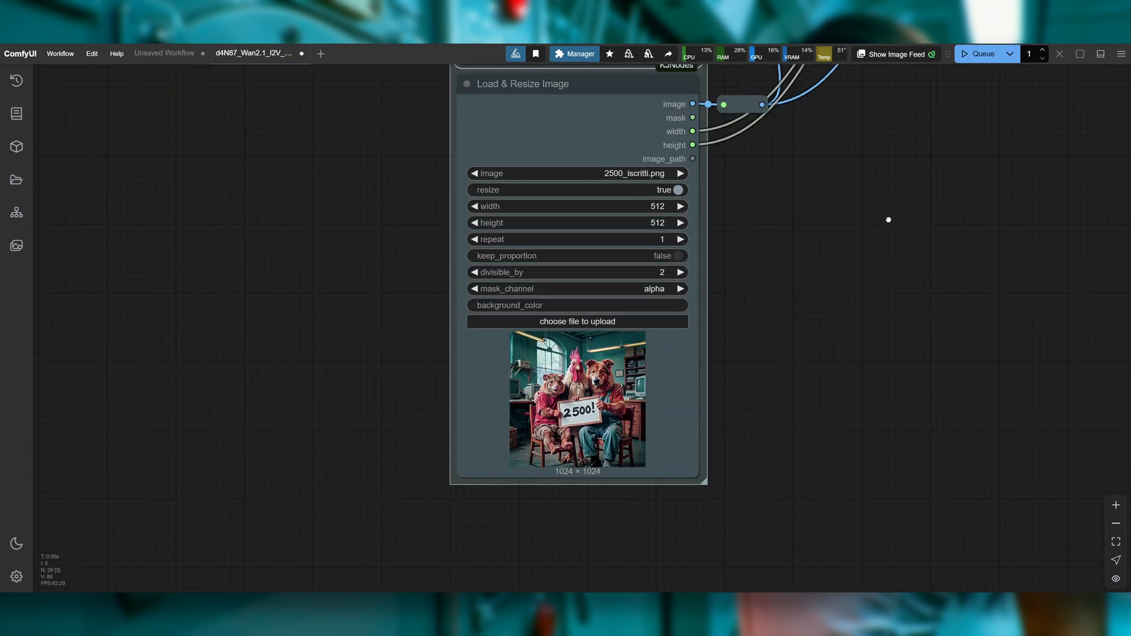
pyautogui.moveTo(904, 182); pyautogui.dragTo(721, 533)
pyautogui.moveTo(858, 207); pyautogui.dragTo(584, 533)
pyautogui.scroll(3, 308, 273)
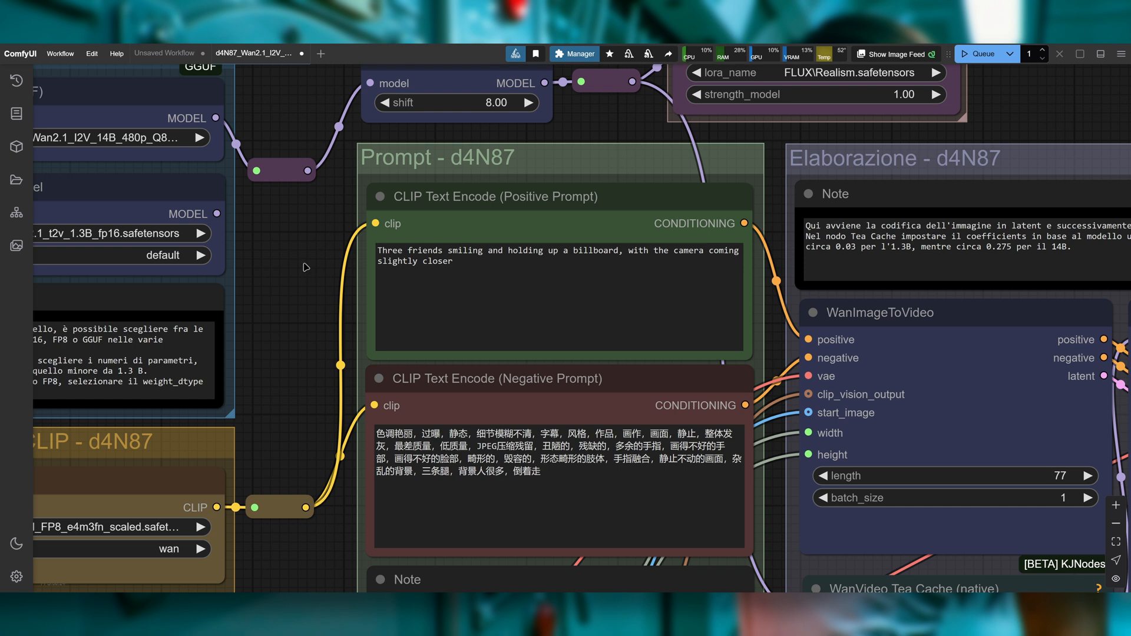
# Step: Check the positive prompt against the generated video preview in the Video Combine node
pyautogui.moveTo(292, 278); pyautogui.dragTo(268, 270)
pyautogui.scroll(-3, 321, 333)
pyautogui.moveTo(318, 548); pyautogui.dragTo(273, 348)
pyautogui.scroll(-2, 300, 530)
pyautogui.moveTo(811, 499); pyautogui.dragTo(234, 367)
pyautogui.scroll(2, 277, 380)
pyautogui.moveTo(293, 427); pyautogui.dragTo(239, 452)
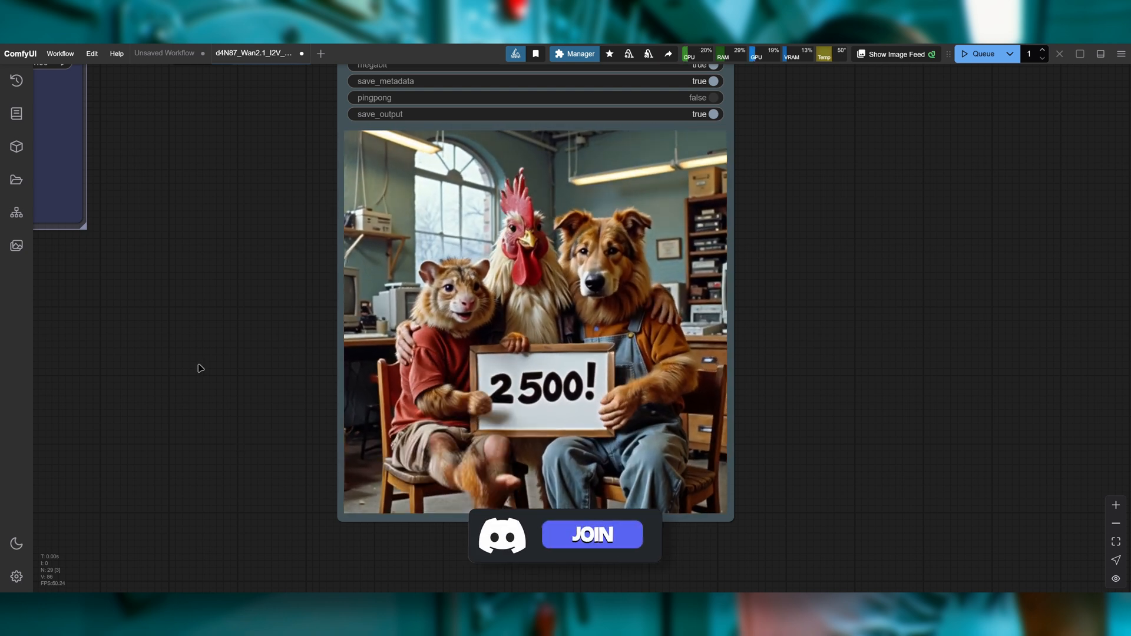
pyautogui.moveTo(210, 402); pyautogui.dragTo(268, 411)
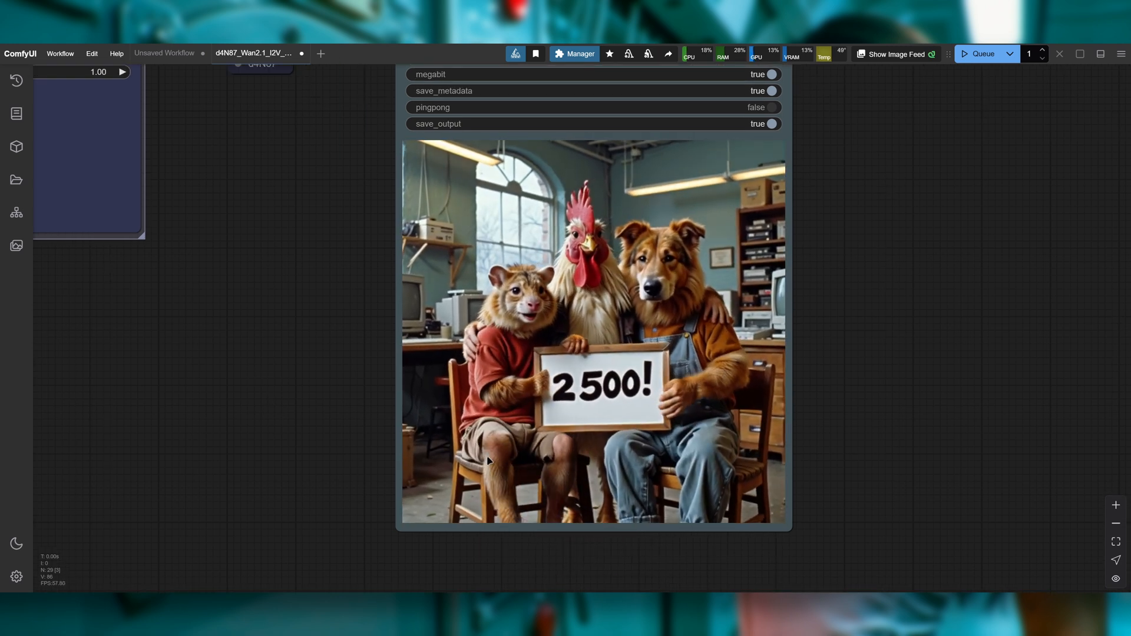
pyautogui.scroll(-2, 166, 394)
pyautogui.moveTo(165, 394); pyautogui.dragTo(773, 538)
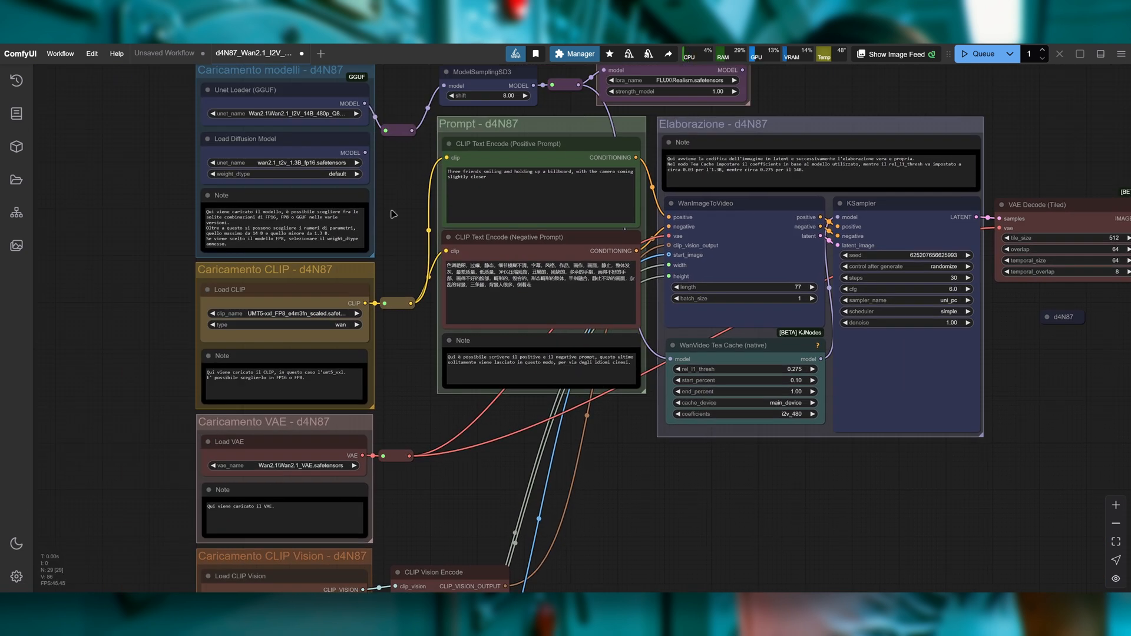
# Step: Examine the positive prompt text, the Chinese negative prompt and the note in the Prompt group
pyautogui.scroll(2, 412, 169)
pyautogui.scroll(2, 413, 169)
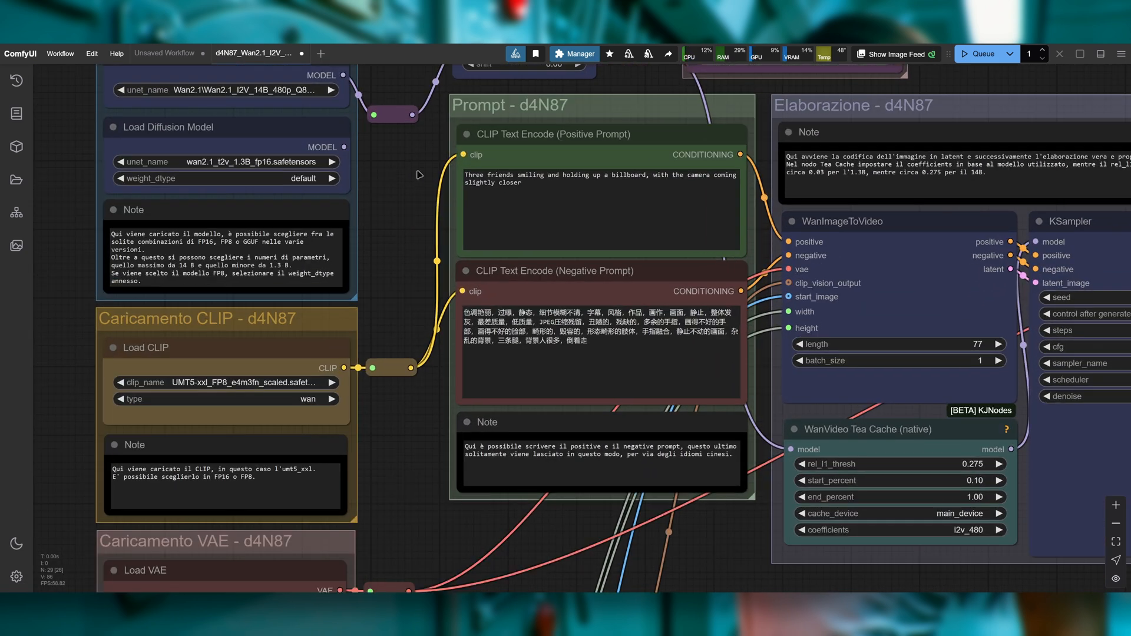
pyautogui.moveTo(404, 188); pyautogui.dragTo(327, 245)
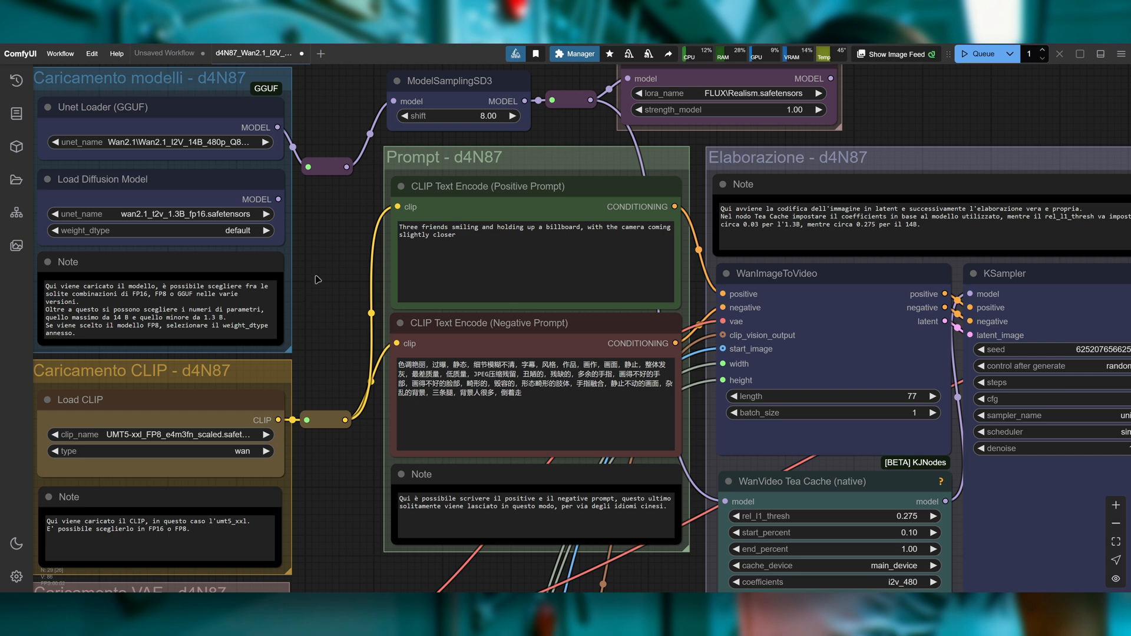
pyautogui.scroll(2, 318, 280)
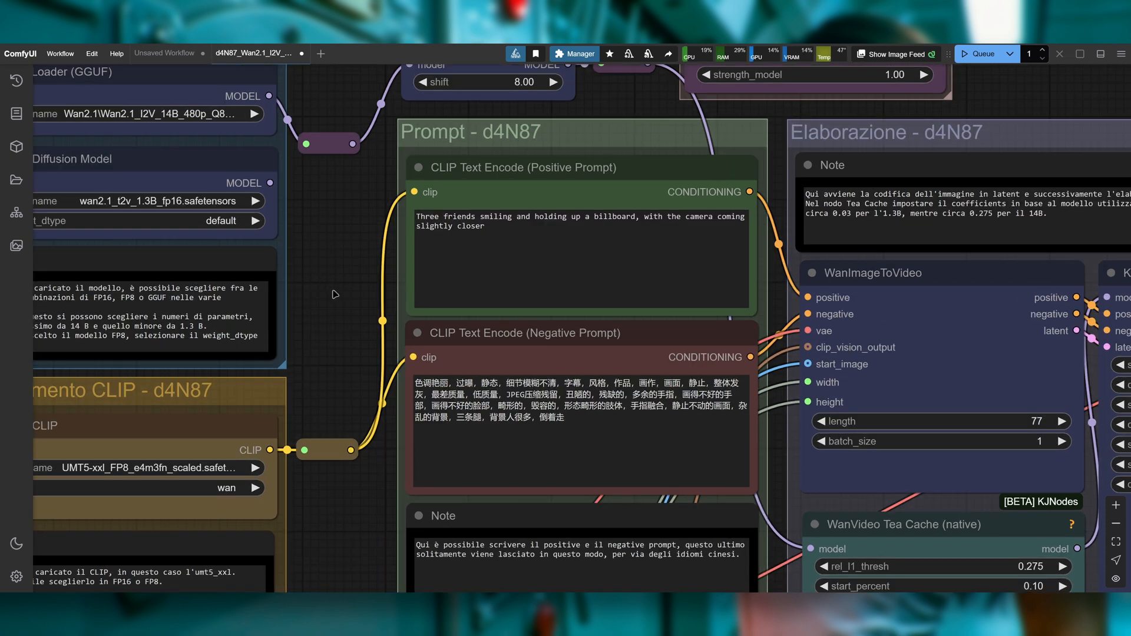
pyautogui.moveTo(350, 308); pyautogui.dragTo(307, 201)
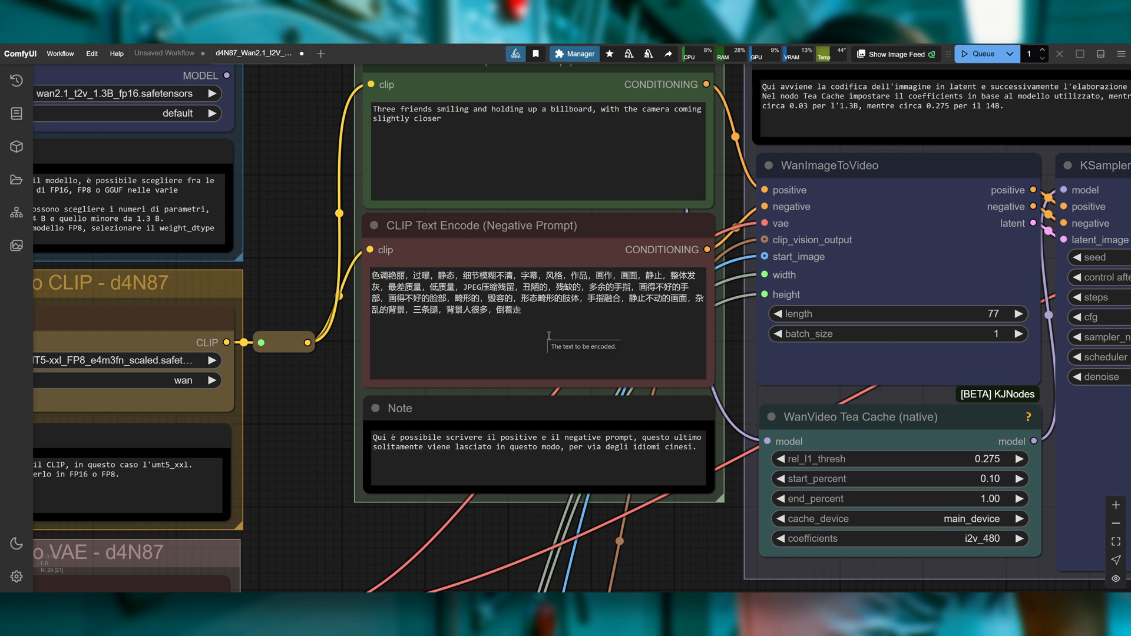
pyautogui.moveTo(327, 167); pyautogui.dragTo(299, 317)
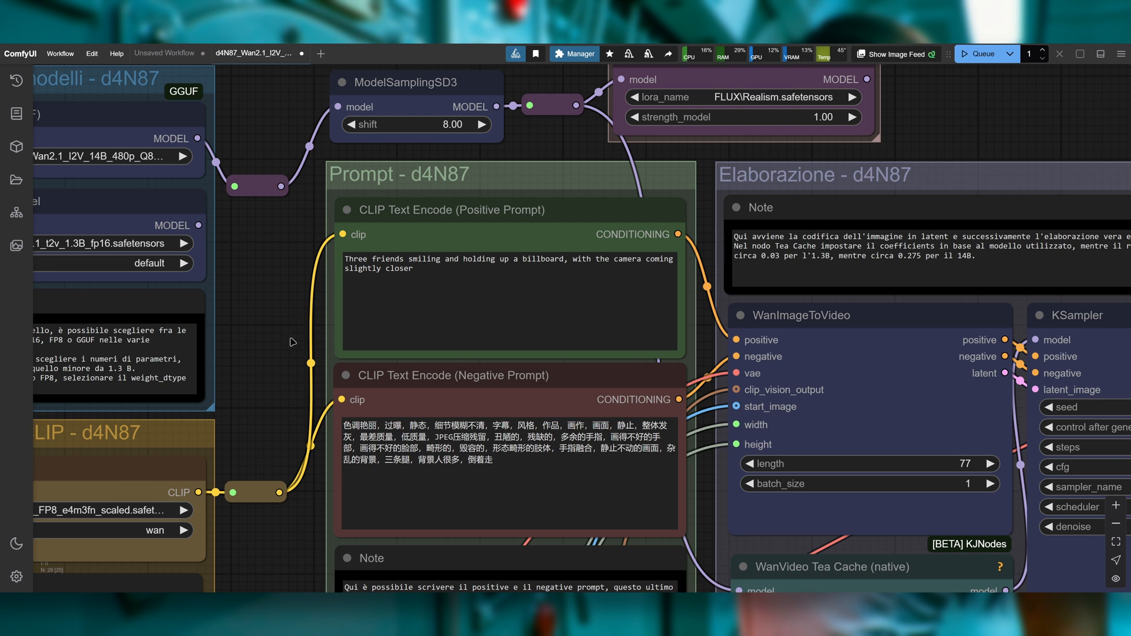
# Step: Examine the ModelSamplingSD3 node and the LoraLoaderModelOnly node in the Caricamento LoRA group, including how they connect
pyautogui.scroll(2, 237, 268)
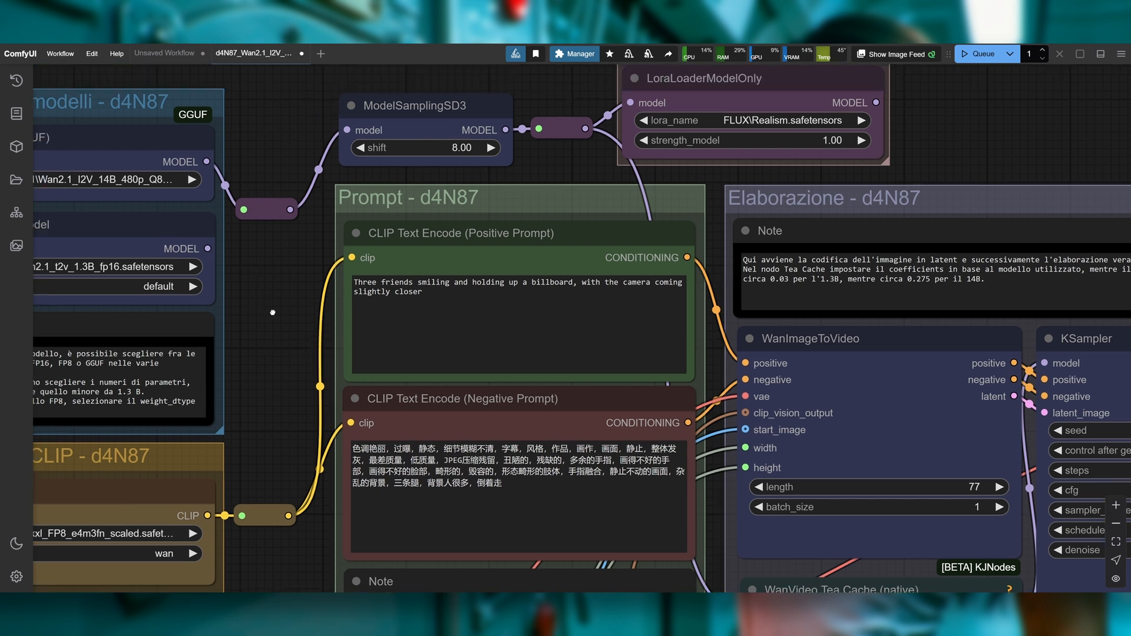
pyautogui.scroll(2, 323, 210)
pyautogui.moveTo(323, 211); pyautogui.dragTo(386, 202)
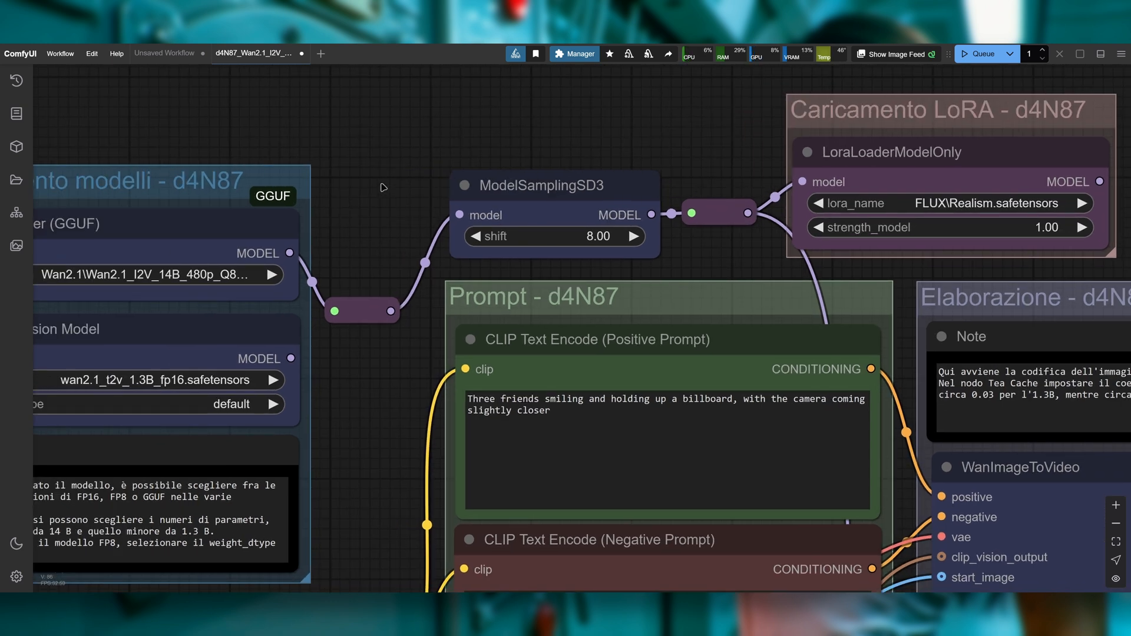
pyautogui.moveTo(665, 141); pyautogui.dragTo(621, 120)
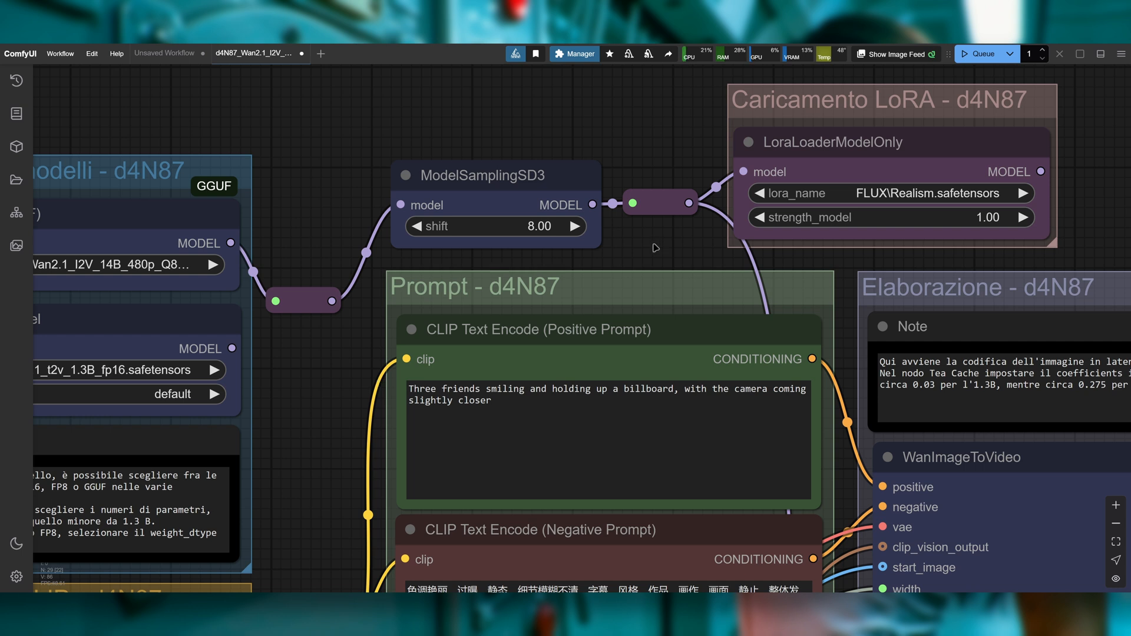
pyautogui.moveTo(658, 245); pyautogui.dragTo(641, 258)
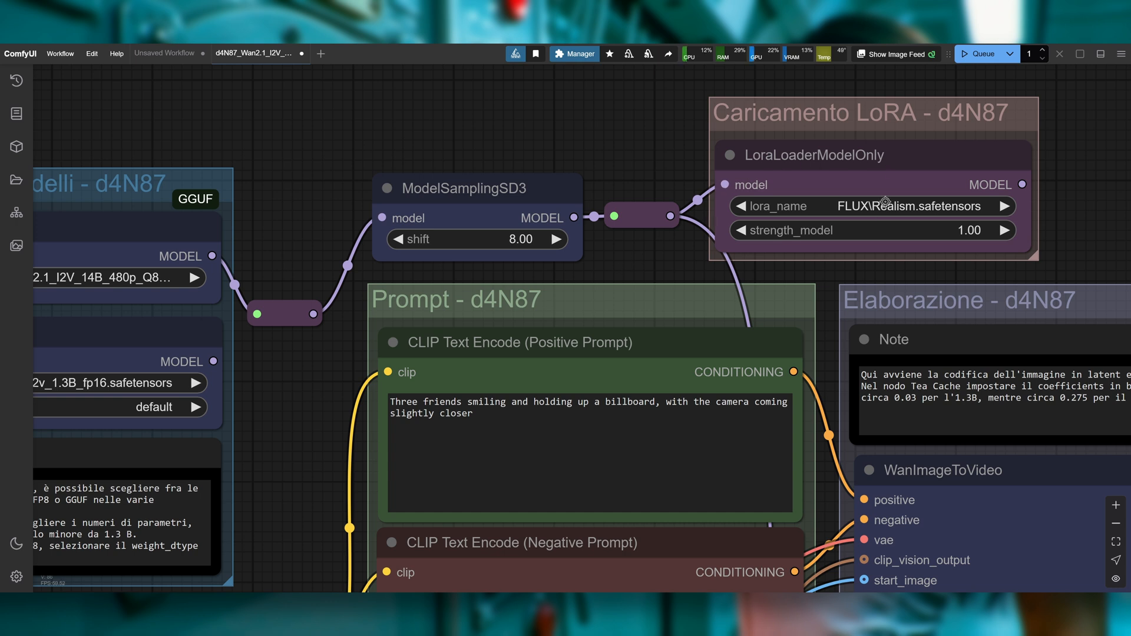
pyautogui.moveTo(1072, 205); pyautogui.dragTo(980, 208)
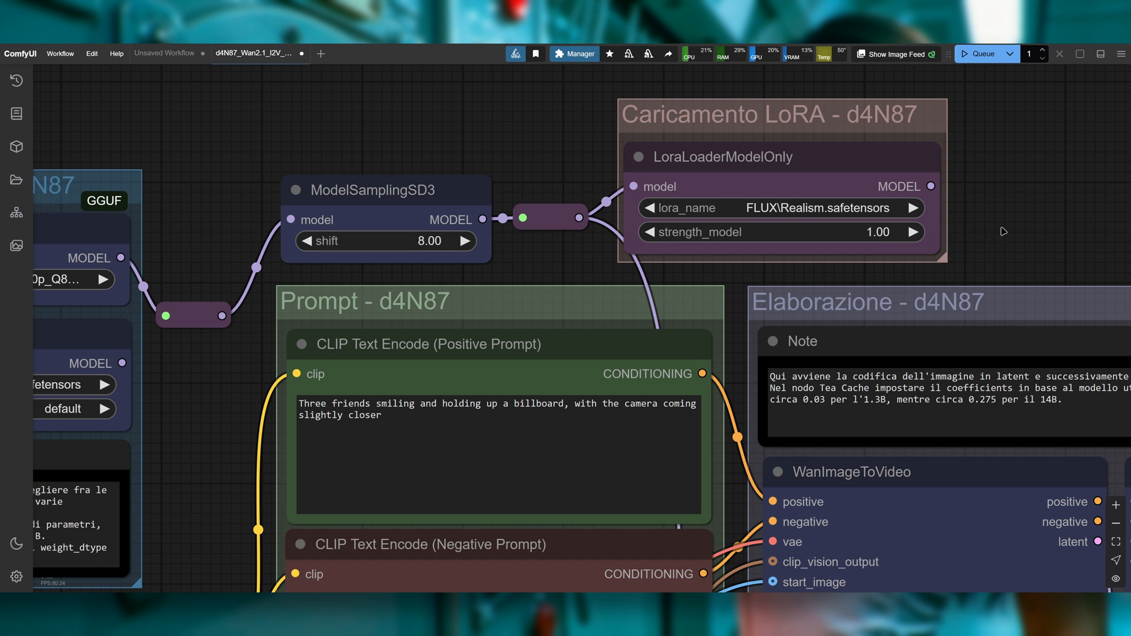
pyautogui.moveTo(994, 238); pyautogui.dragTo(836, 161)
# Step: Examine the Elaborazione group with its note and the WanImageToVideo, WanVideo Tea Cache and KSampler nodes
pyautogui.scroll(-3, 837, 161)
pyautogui.moveTo(1082, 496); pyautogui.dragTo(922, 416)
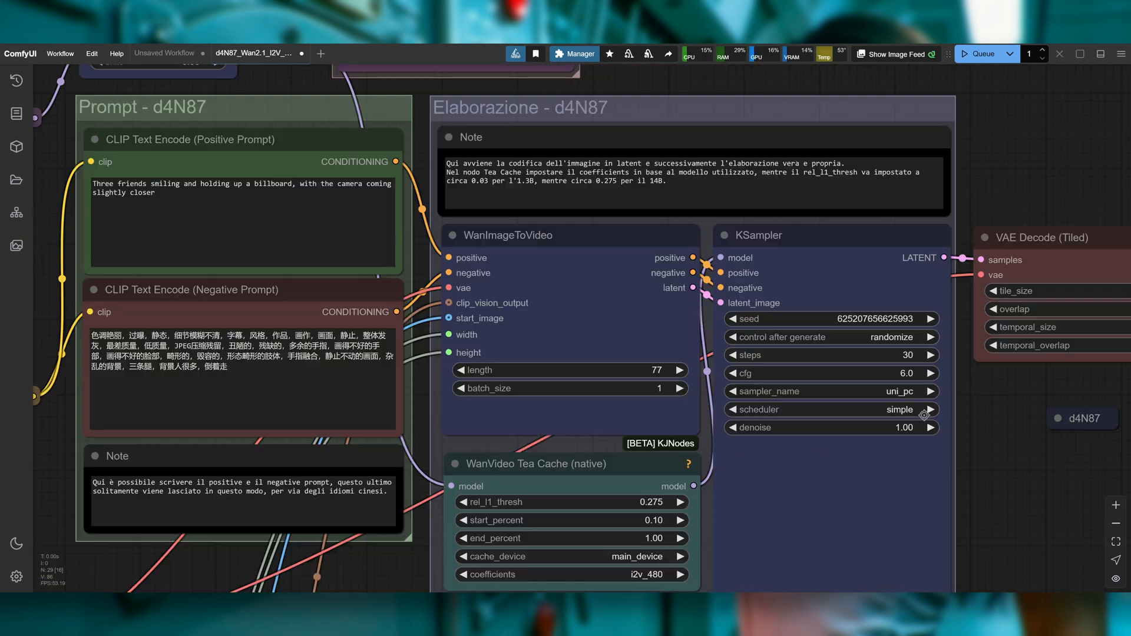
pyautogui.moveTo(975, 481); pyautogui.dragTo(933, 441)
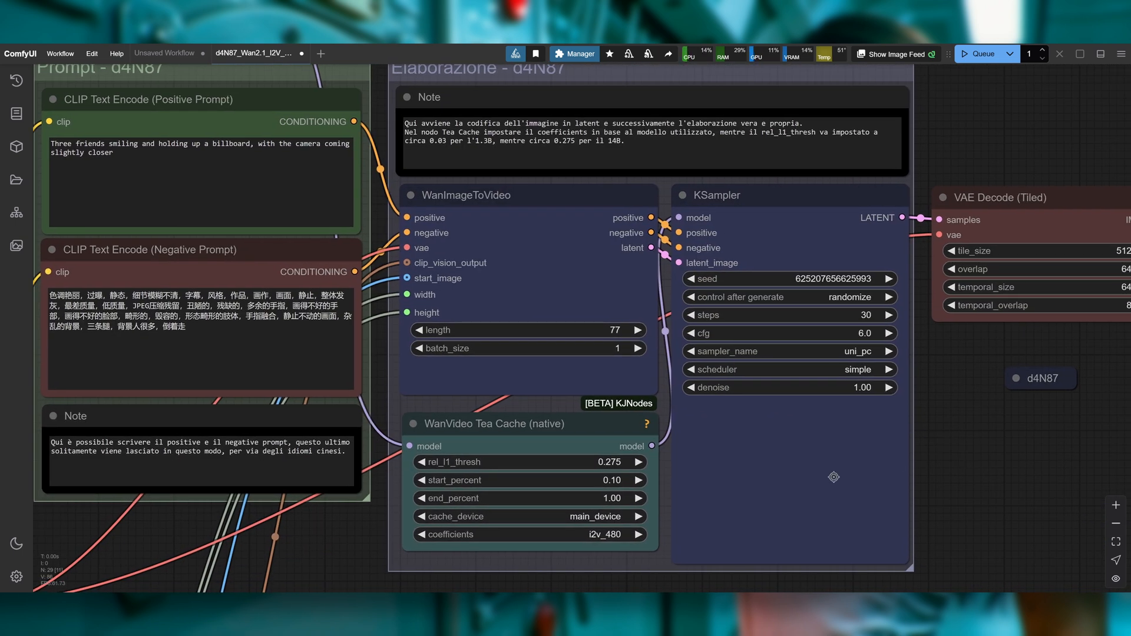
pyautogui.moveTo(563, 460)
pyautogui.moveTo(378, 502); pyautogui.dragTo(359, 511)
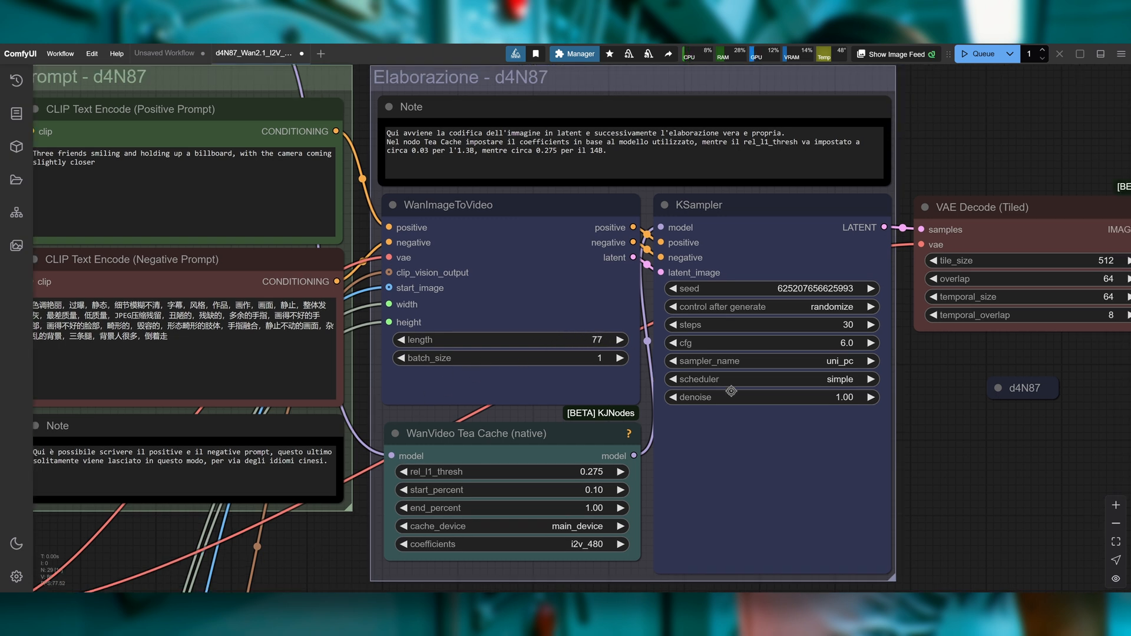
# Step: Compare the WanImageToVideo length with the frame rate and preview in the Video Combine node
pyautogui.moveTo(1033, 417); pyautogui.dragTo(463, 414)
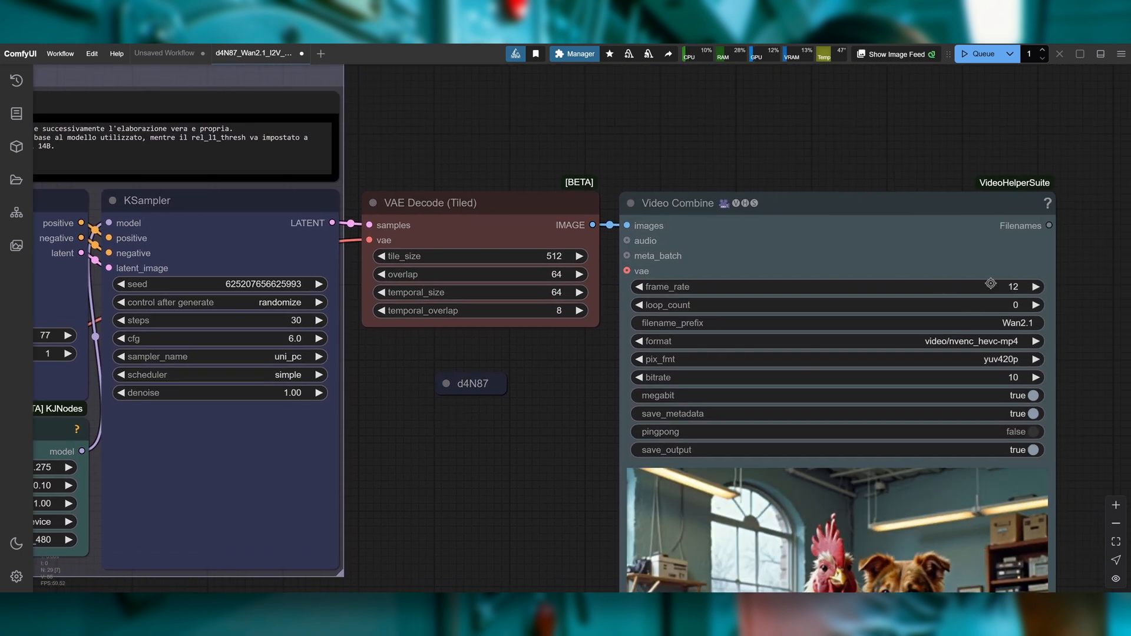
pyautogui.moveTo(462, 454); pyautogui.dragTo(476, 308)
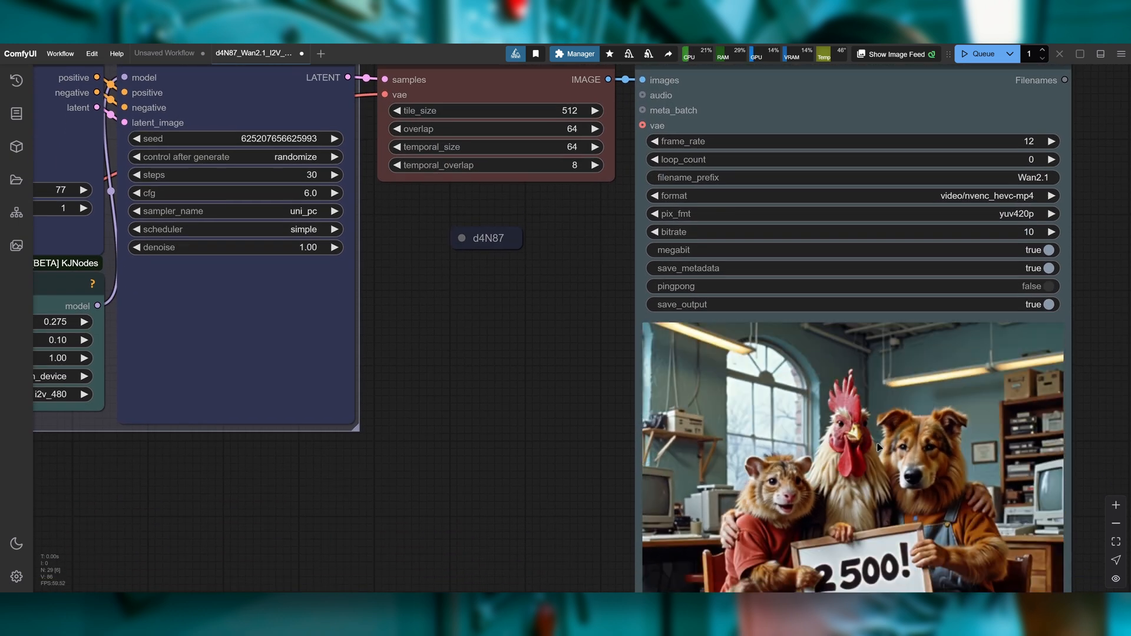
pyautogui.moveTo(470, 308); pyautogui.dragTo(938, 352)
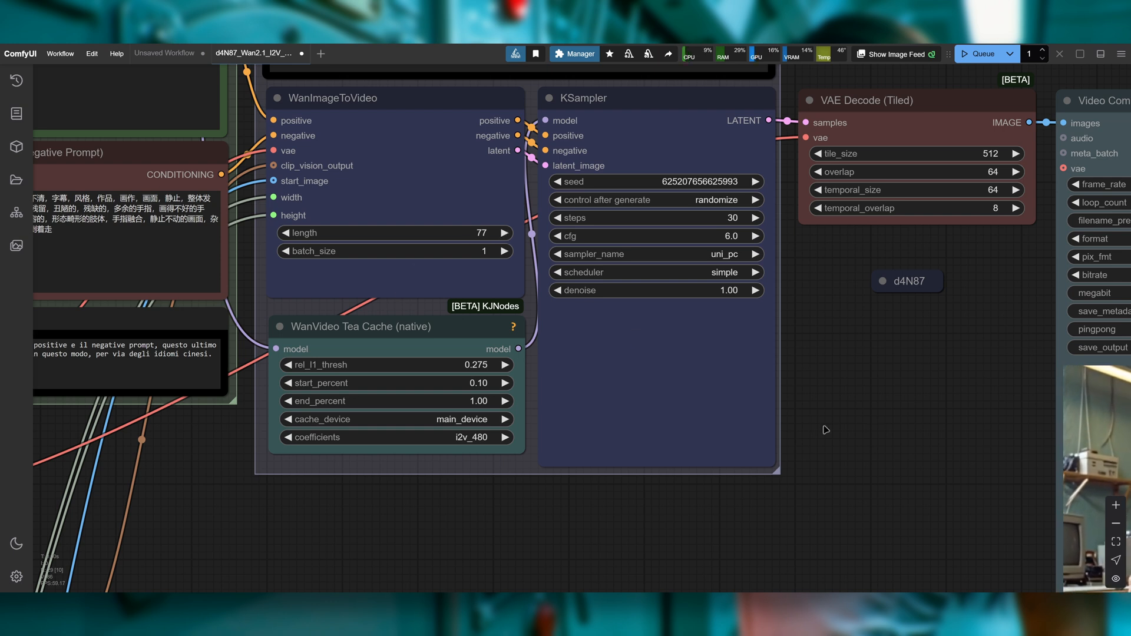
pyautogui.moveTo(902, 401); pyautogui.dragTo(545, 394)
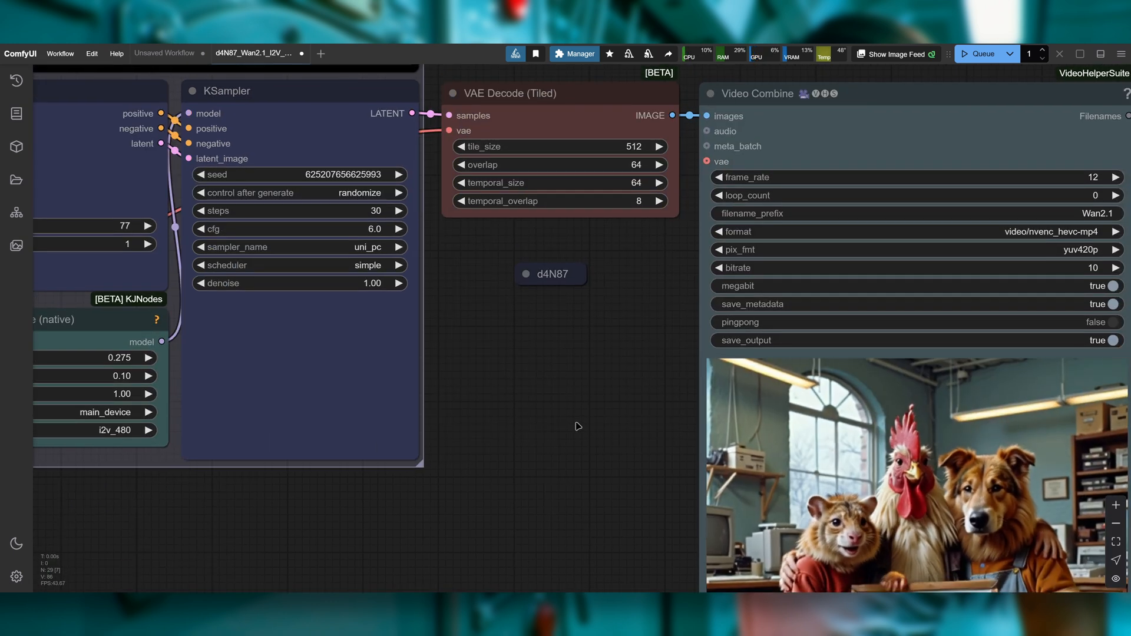
pyautogui.moveTo(576, 425); pyautogui.dragTo(939, 482)
pyautogui.moveTo(855, 447); pyautogui.dragTo(941, 447)
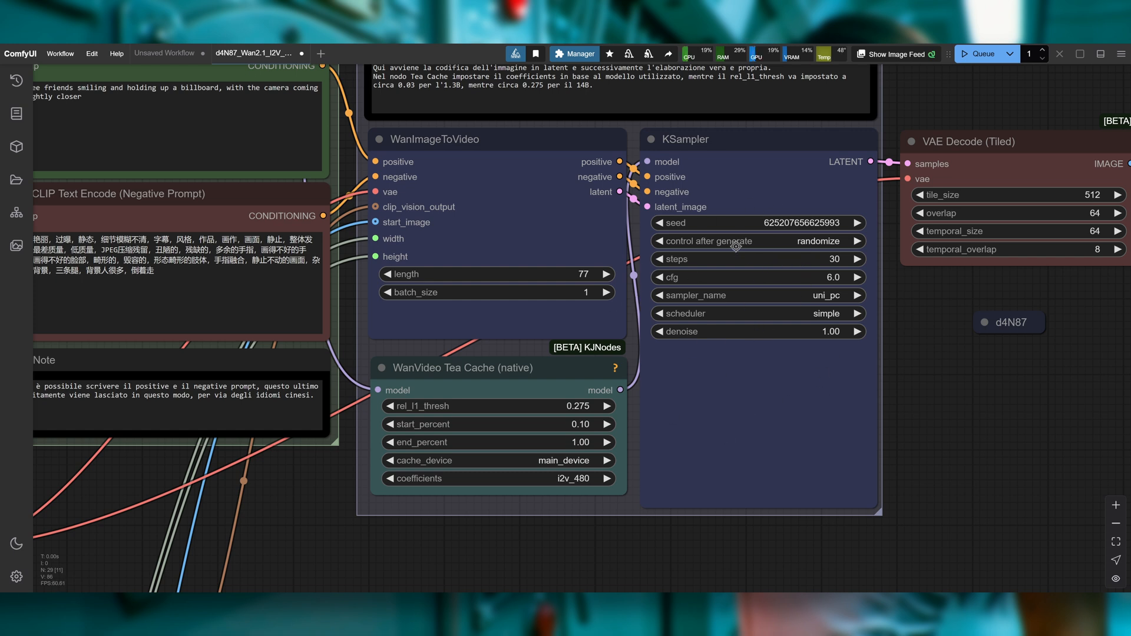
# Step: Review the KSampler's control after generate options without changing the selection
pyautogui.click(823, 241)
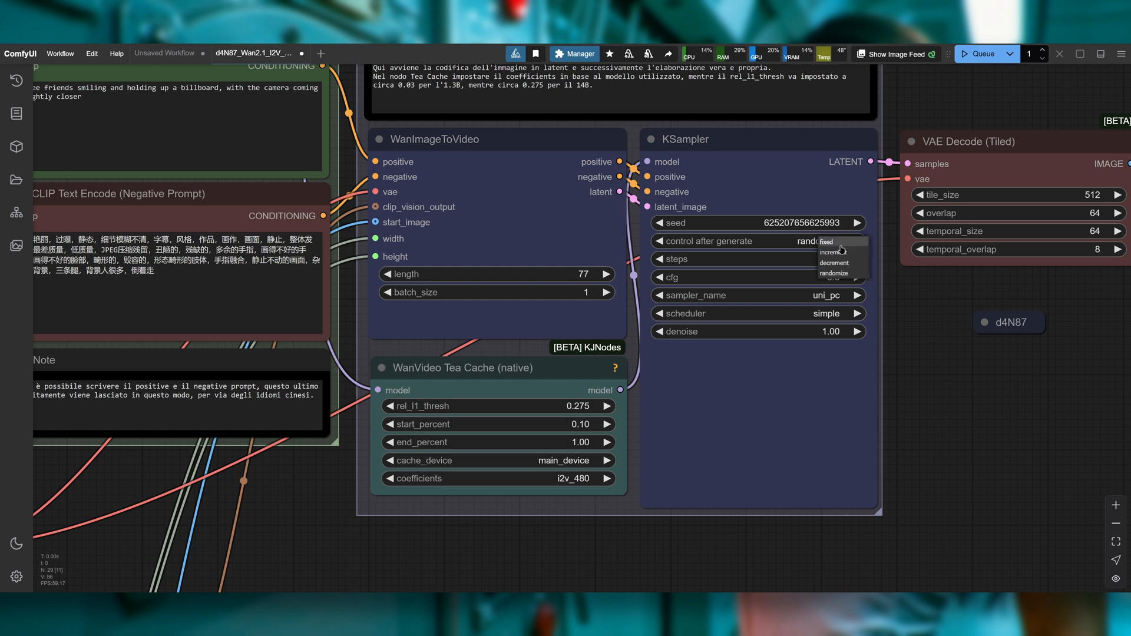
pyautogui.click(873, 262)
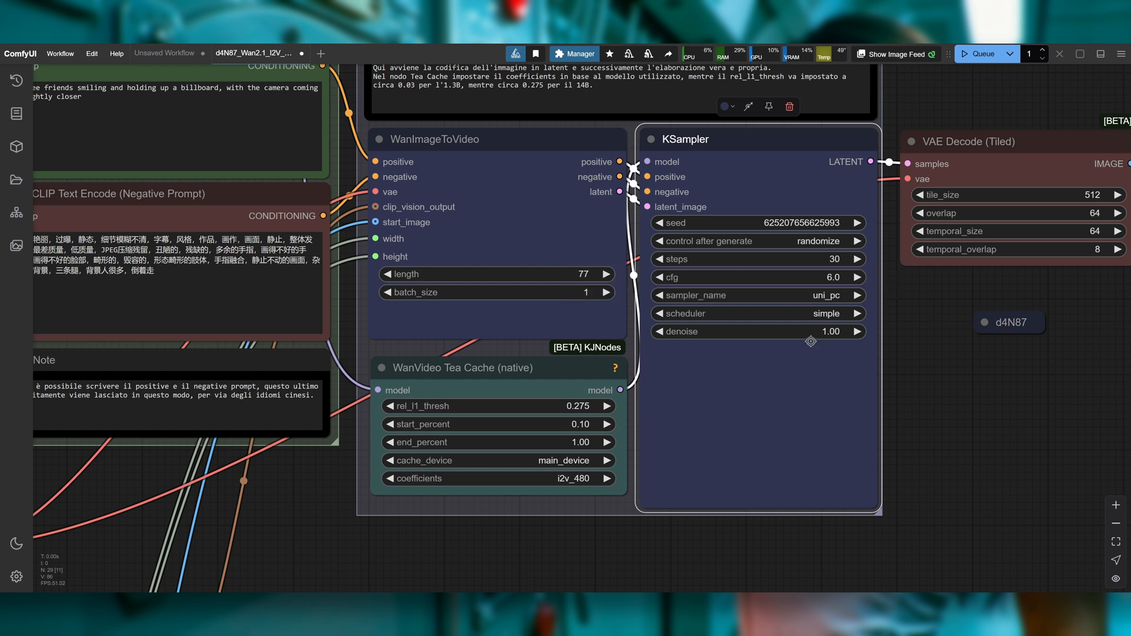
pyautogui.click(907, 393)
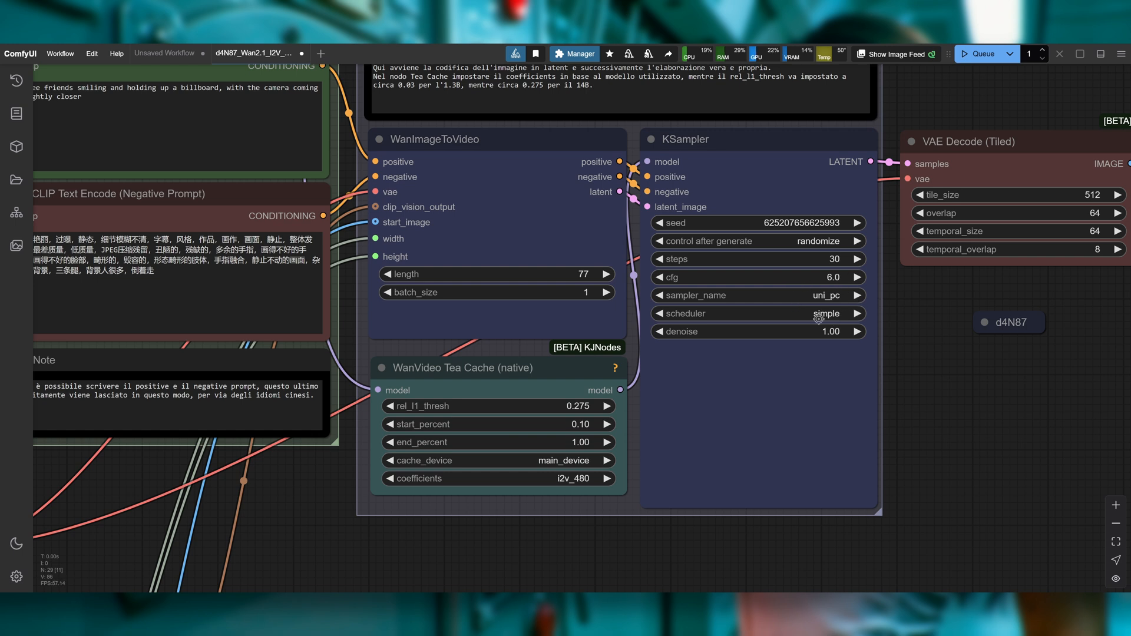
# Step: Review the available samplers for the KSampler's sampler_name without choosing a different one
pyautogui.click(815, 298)
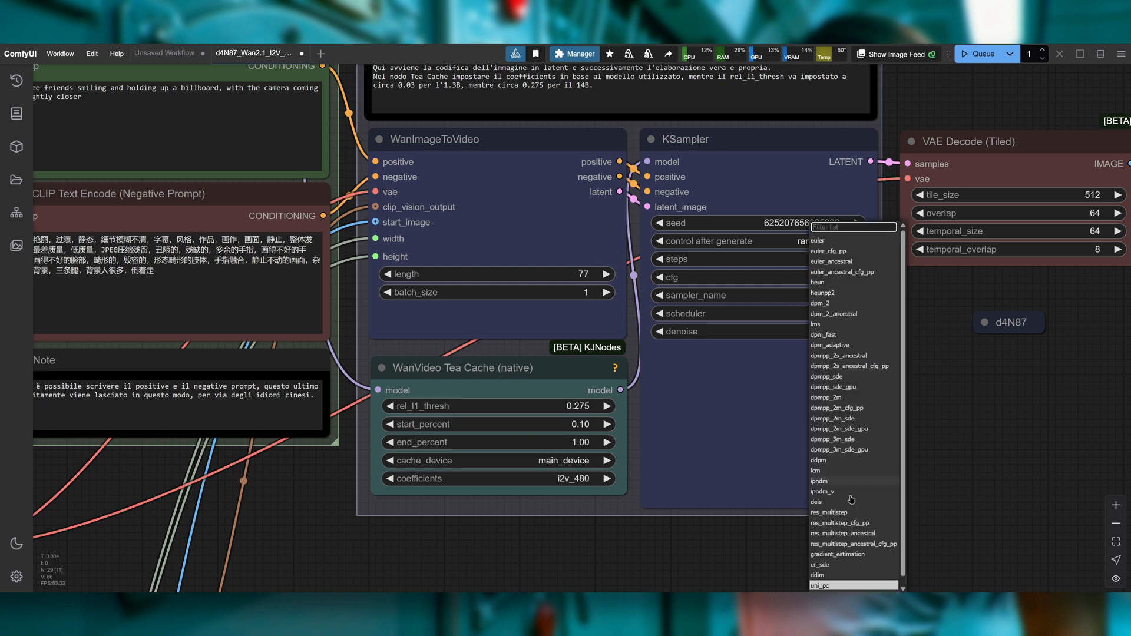
pyautogui.scroll(-1, 852, 488)
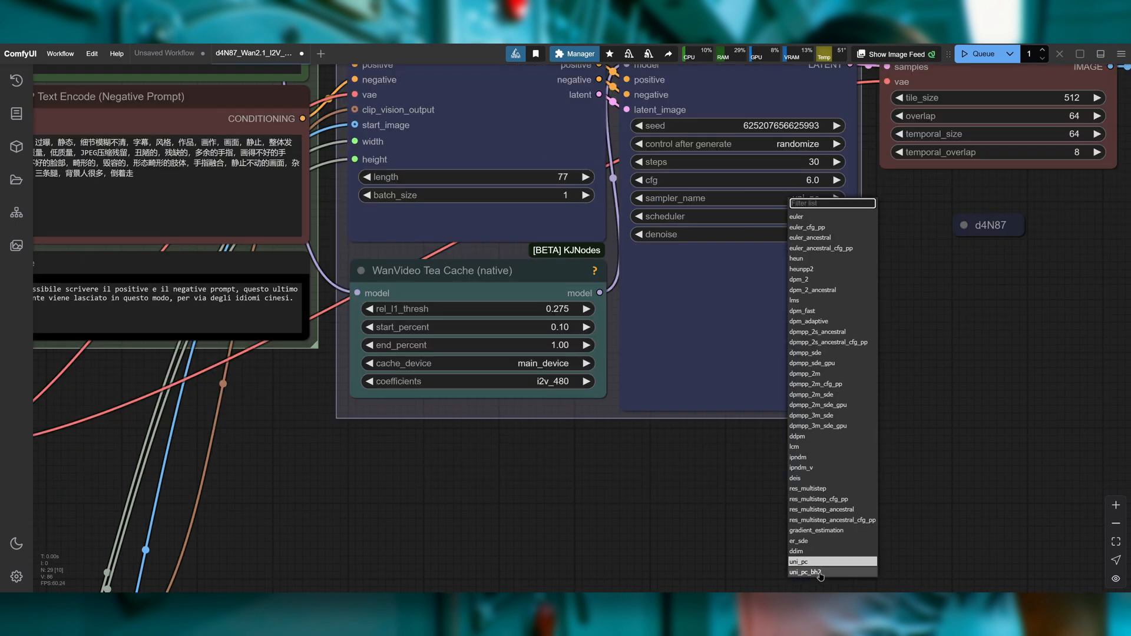
pyautogui.moveTo(942, 277); pyautogui.dragTo(1001, 382)
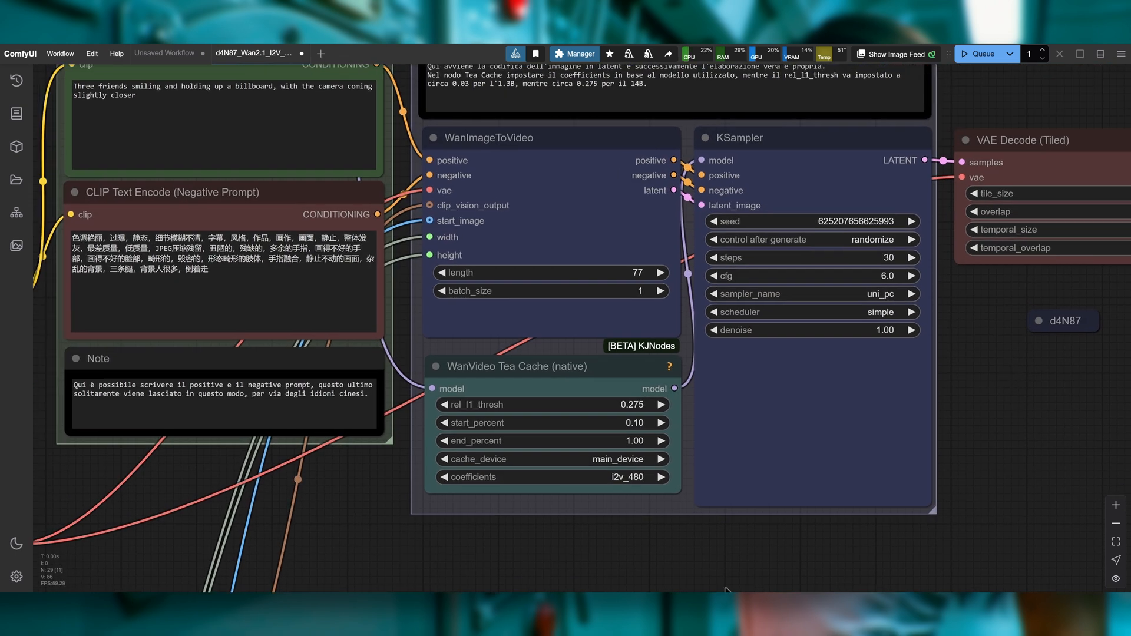
pyautogui.moveTo(599, 566); pyautogui.dragTo(662, 544)
pyautogui.moveTo(1008, 362); pyautogui.dragTo(1005, 419)
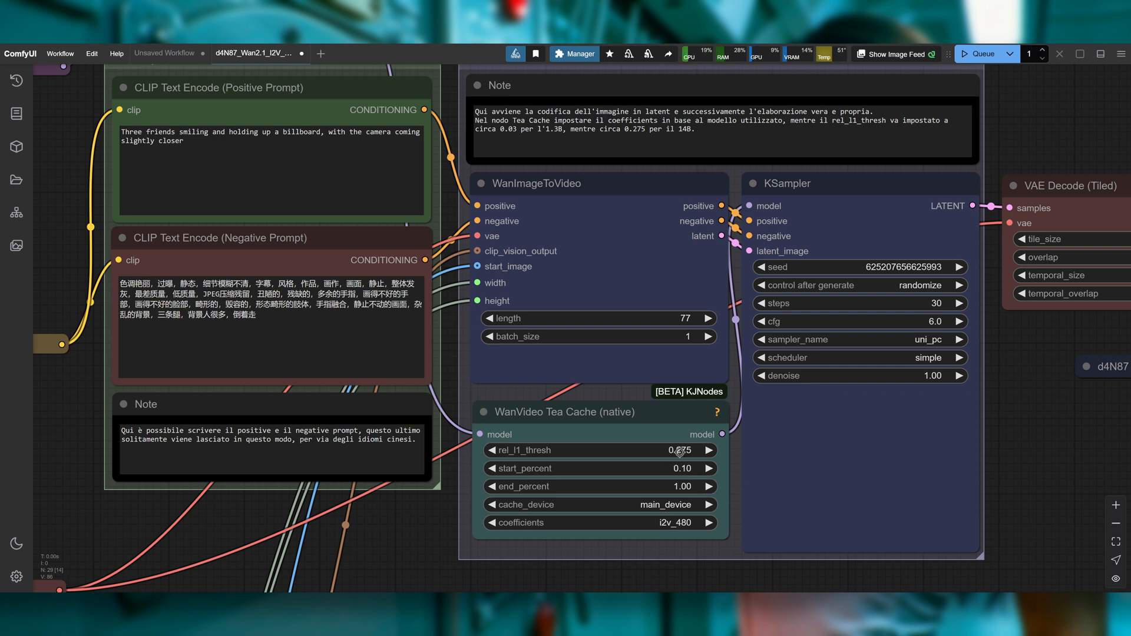
# Step: Highlight the 0.03 threshold in the Elaborazione note and compare the guidance with rel_l1_thresh in the WanVideo Tea Cache node
pyautogui.click(505, 129)
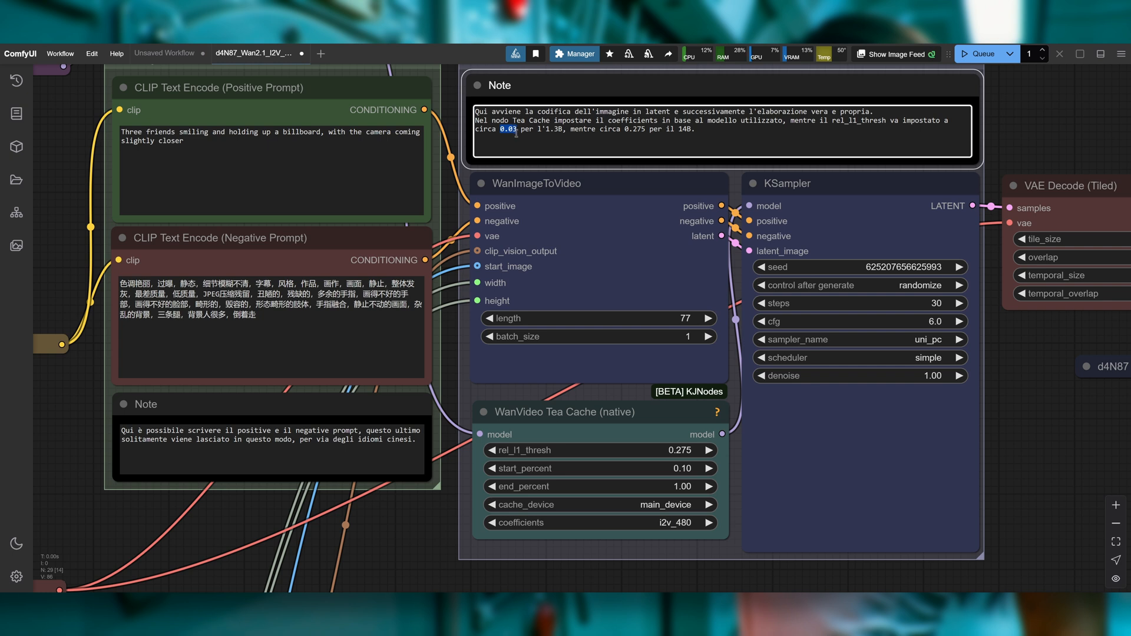
pyautogui.click(519, 130)
pyautogui.moveTo(531, 453)
pyautogui.scroll(5, 691, 389)
# Step: Review the cache_device and coefficients options in the WanVideo Tea Cache node, keeping main_device and i2v_480
pyautogui.click(690, 380)
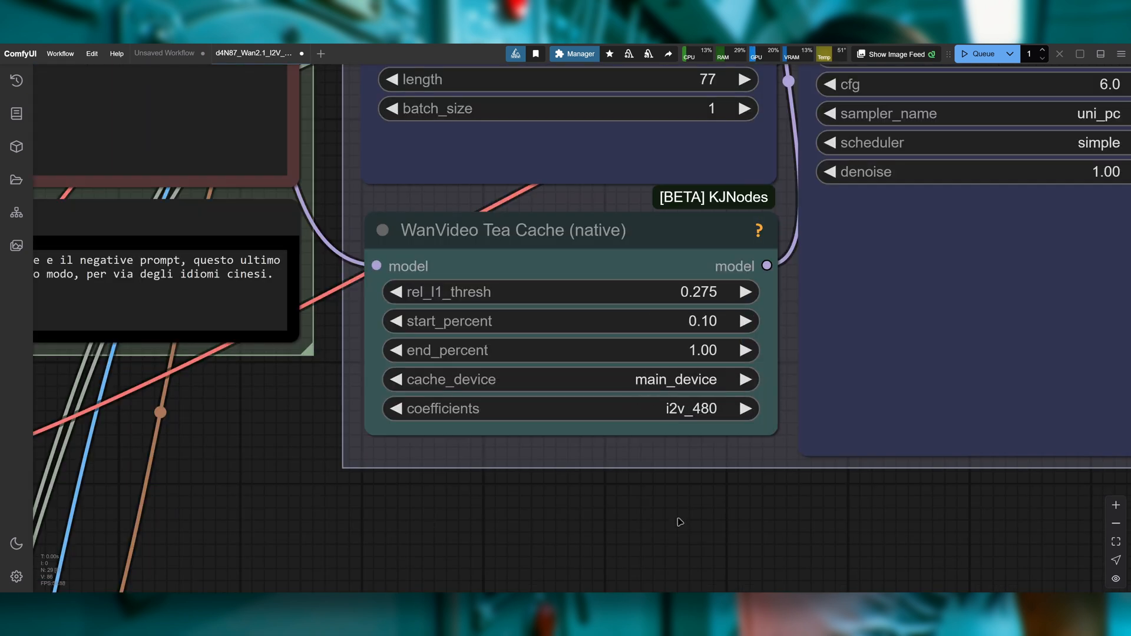
pyautogui.click(687, 380)
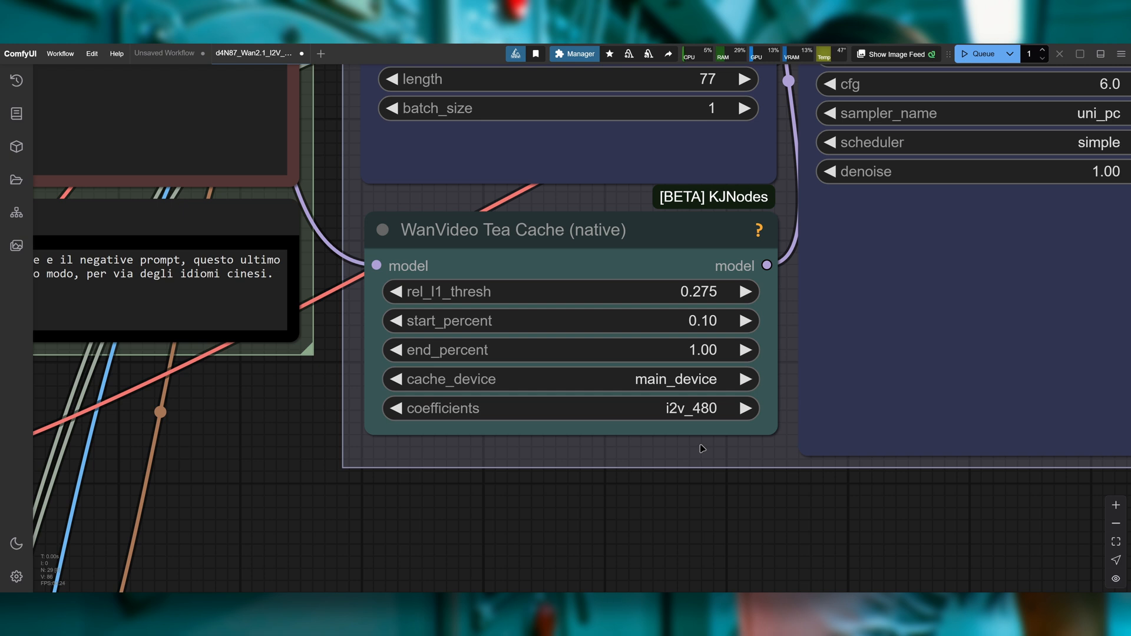
pyautogui.click(699, 412)
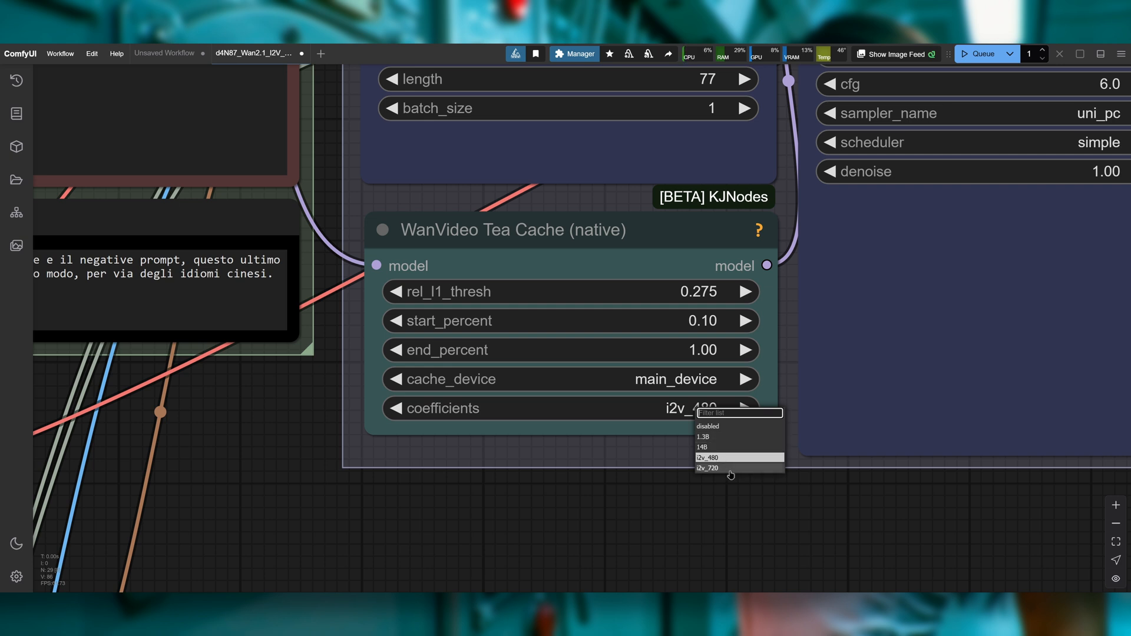
pyautogui.click(711, 458)
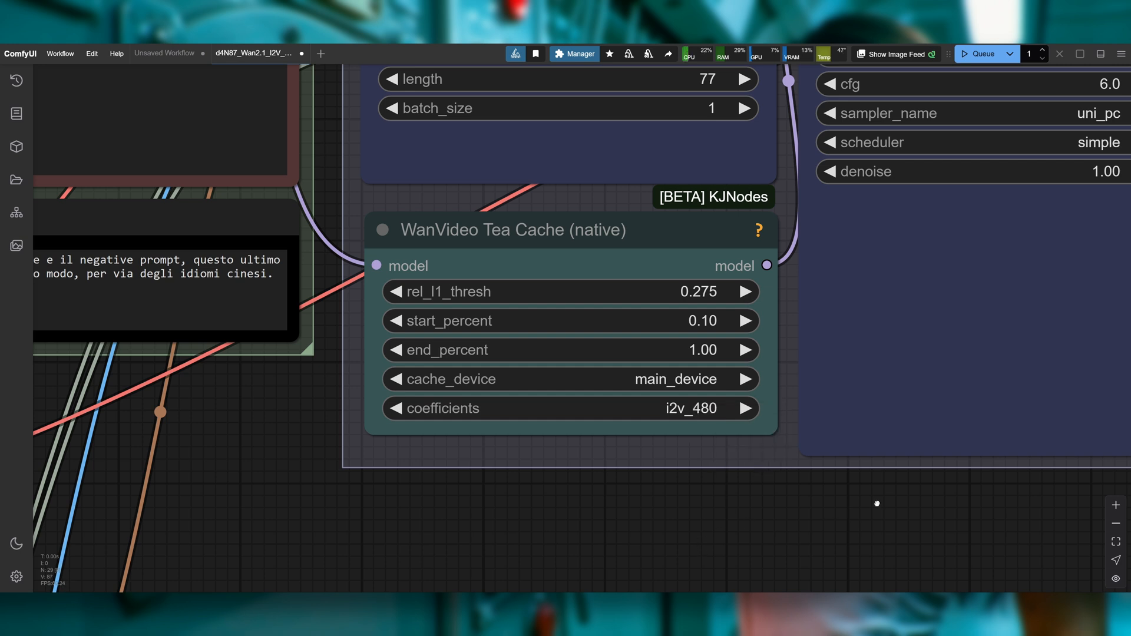
# Step: Examine the VAE Decode (Tiled) and Video Combine settings and compare the frame_rate with the WanImageToVideo length
pyautogui.scroll(-10, 877, 503)
pyautogui.scroll(3, 787, 242)
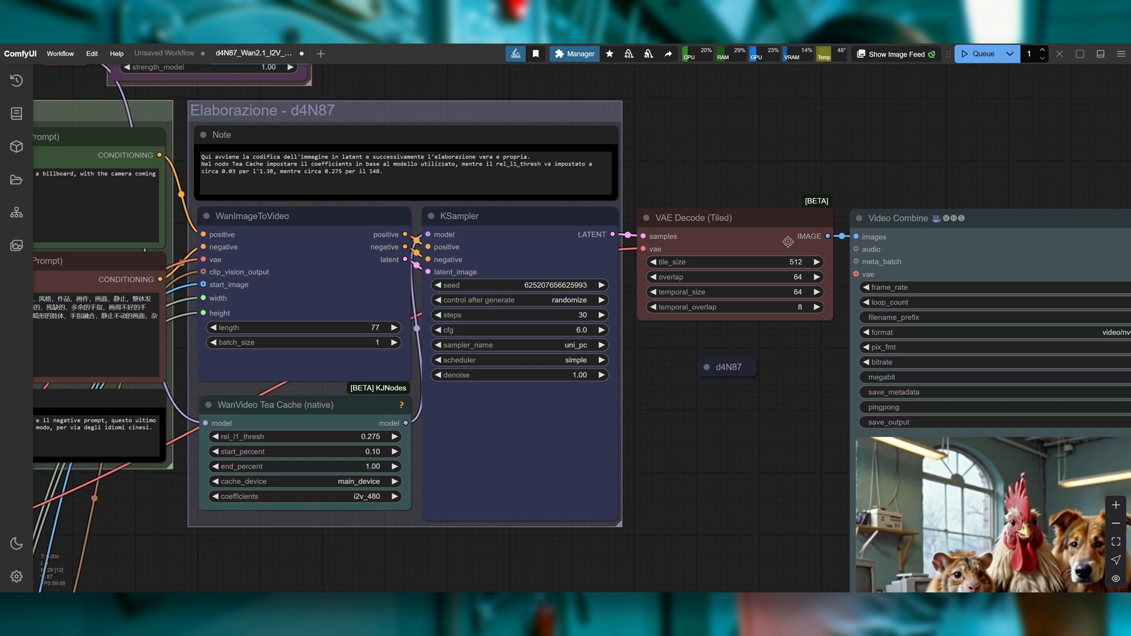
pyautogui.moveTo(808, 405); pyautogui.dragTo(528, 333)
pyautogui.scroll(-2, 715, 393)
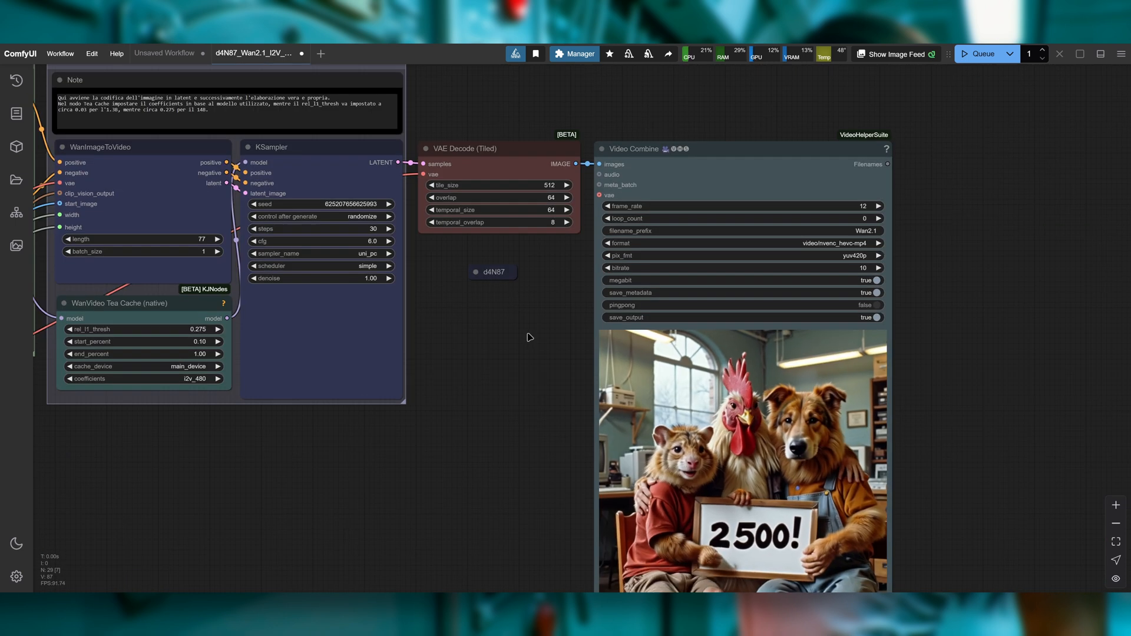
pyautogui.scroll(3, 966, 179)
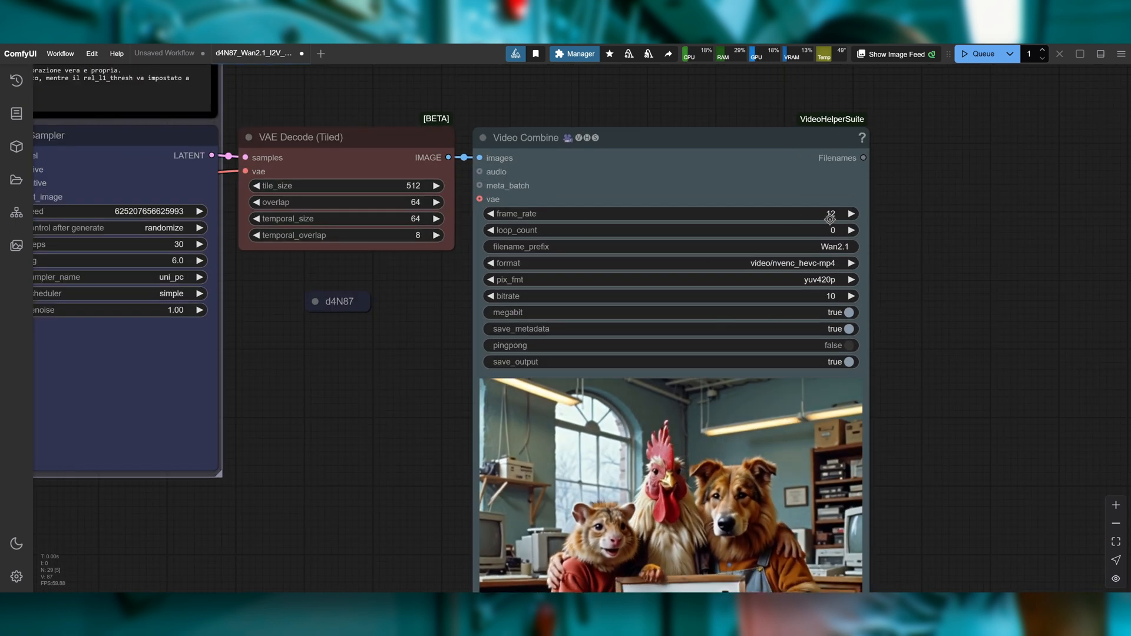
pyautogui.moveTo(343, 366); pyautogui.dragTo(642, 364)
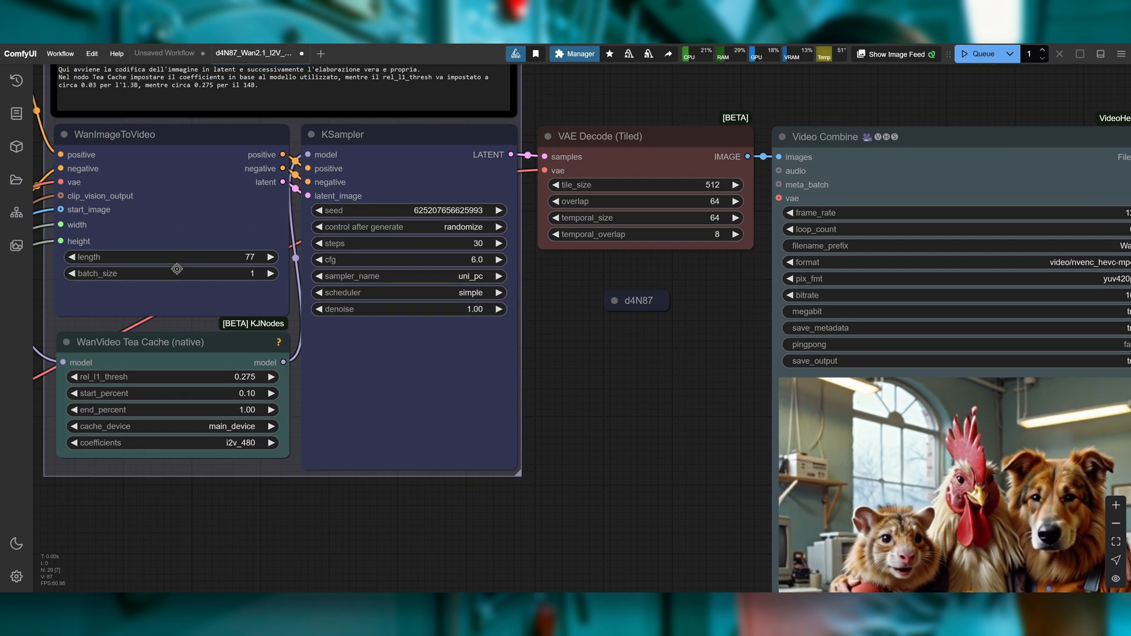
pyautogui.moveTo(661, 417); pyautogui.dragTo(541, 399)
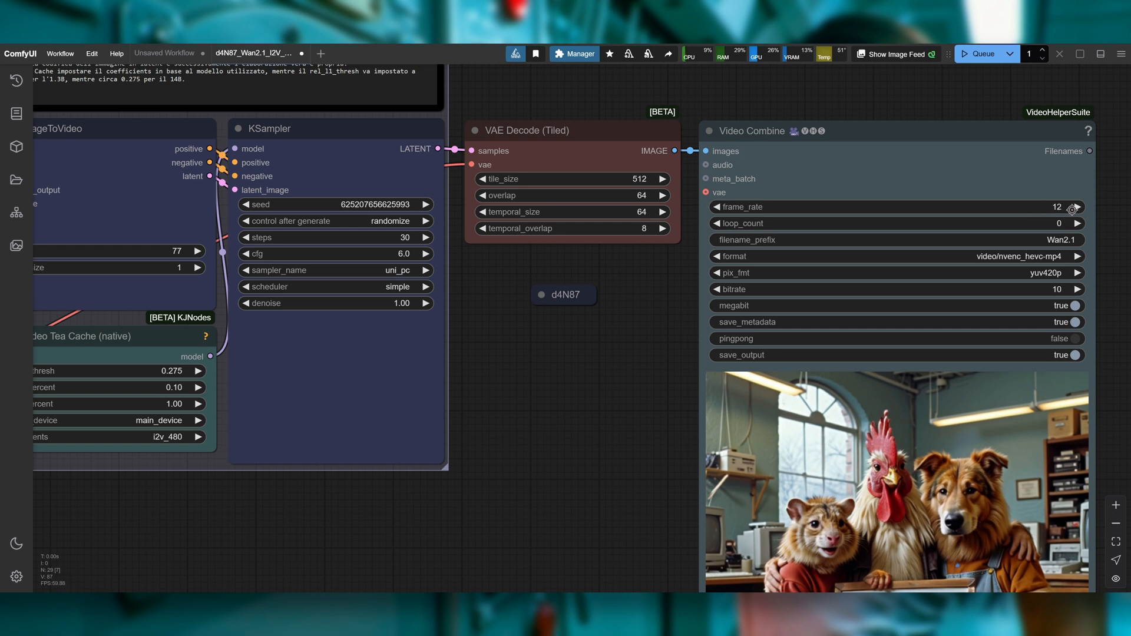
pyautogui.moveTo(587, 362)
pyautogui.mouseDown()
pyautogui.moveTo(550, 385)
pyautogui.moveTo(604, 373)
pyautogui.mouseUp()
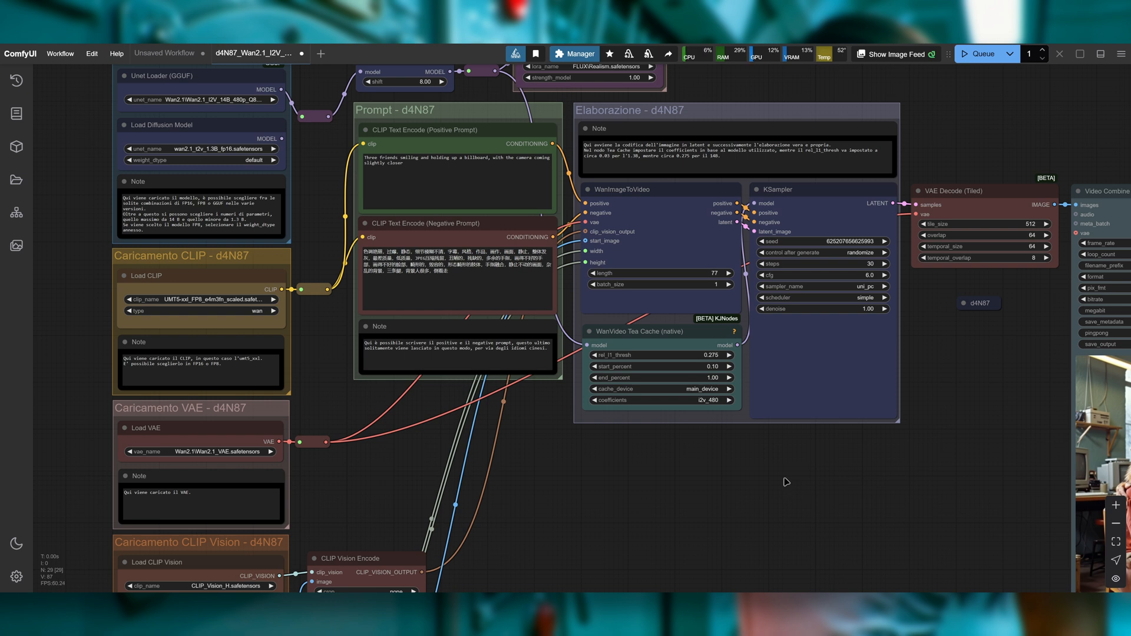
# Step: Open the d4N87 Wan2.1 T2V text-to-video workflow file
pyautogui.click(60, 53)
pyautogui.click(71, 92)
pyautogui.click(469, 240)
pyautogui.doubleClick(469, 241)
pyautogui.scroll(5, 740, 384)
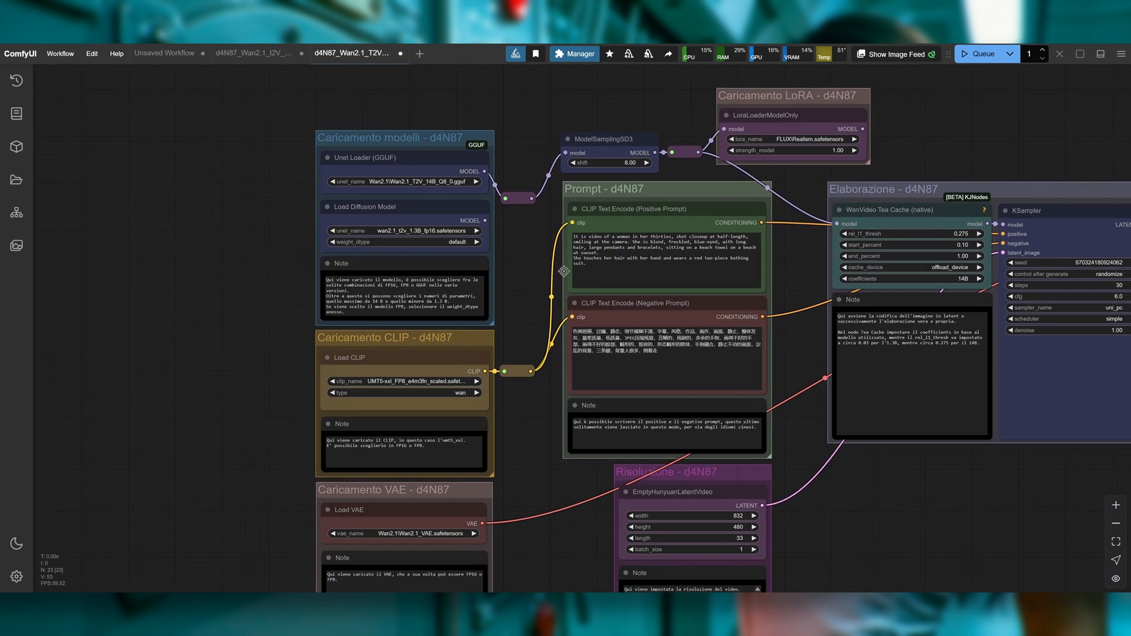
# Step: Examine the CLIP, VAE and Risoluzione groups of the text-to-video workflow, including the resolution note under EmptyHunyuanLatentVideo
pyautogui.scroll(5, 522, 260)
pyautogui.moveTo(533, 228); pyautogui.dragTo(556, 59)
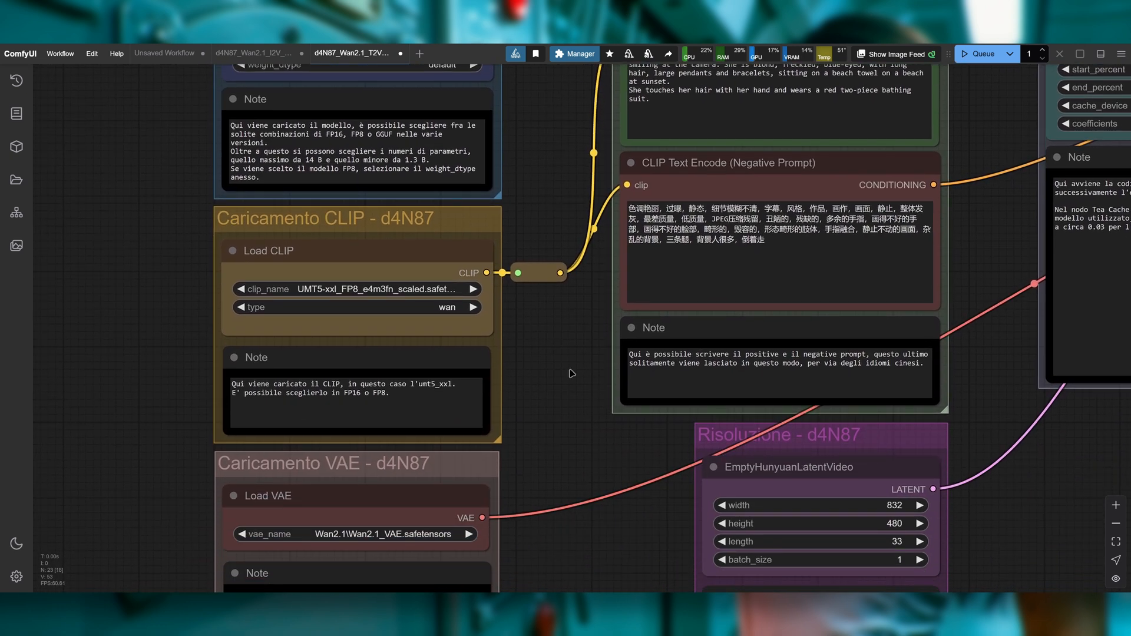
pyautogui.moveTo(571, 373); pyautogui.dragTo(570, 187)
pyautogui.scroll(-5, 568, 273)
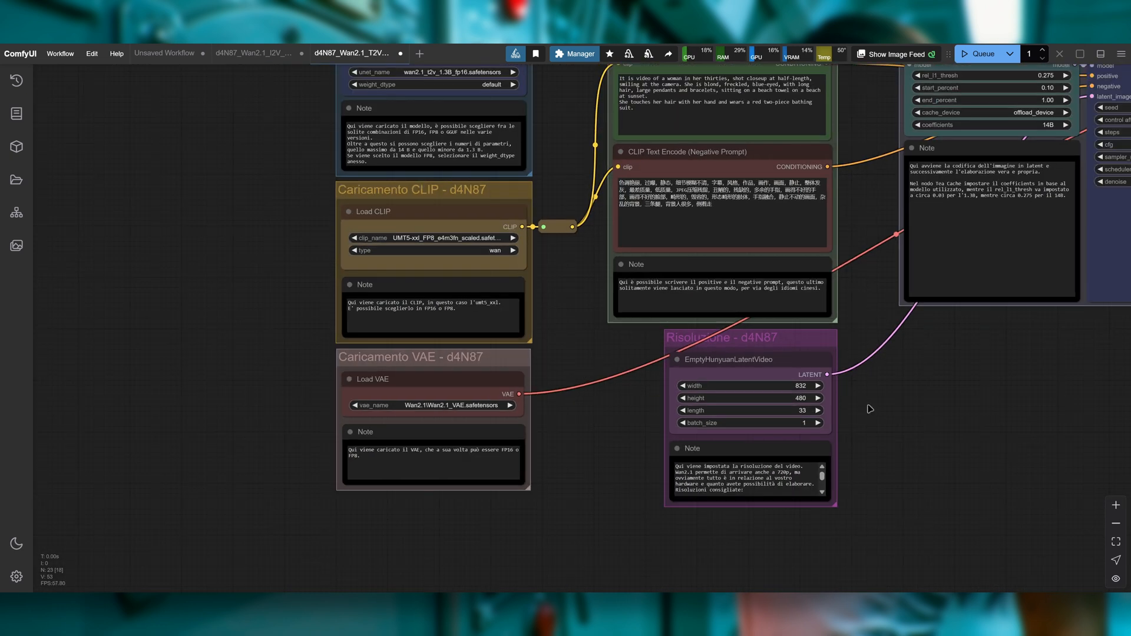
pyautogui.moveTo(870, 409); pyautogui.dragTo(797, 374)
pyautogui.scroll(4, 676, 404)
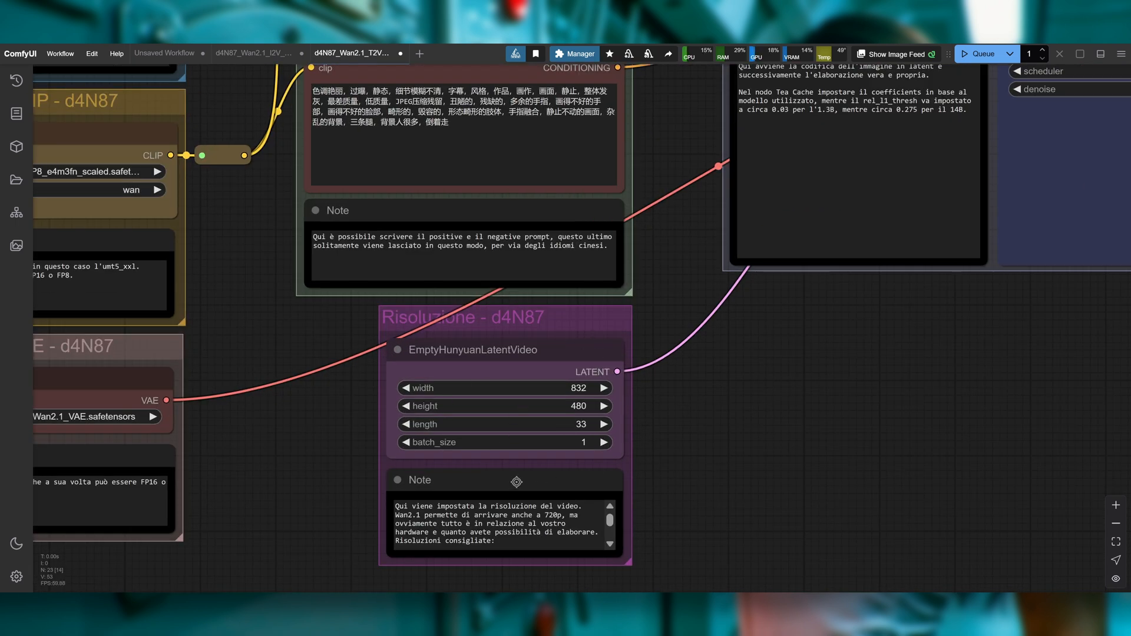
pyautogui.moveTo(610, 521)
pyautogui.mouseDown()
pyautogui.moveTo(610, 539)
pyautogui.moveTo(611, 513)
pyautogui.mouseUp()
pyautogui.click(646, 512)
# Step: Review the models available for the Unet Loader (GGUF) unet_name, keeping Wan2.1\Wan2.1_T2V_14B_Q8_0.gguf
pyautogui.moveTo(696, 342); pyautogui.dragTo(854, 613)
pyautogui.scroll(-1, 377, 285)
pyautogui.moveTo(426, 240); pyautogui.dragTo(544, 335)
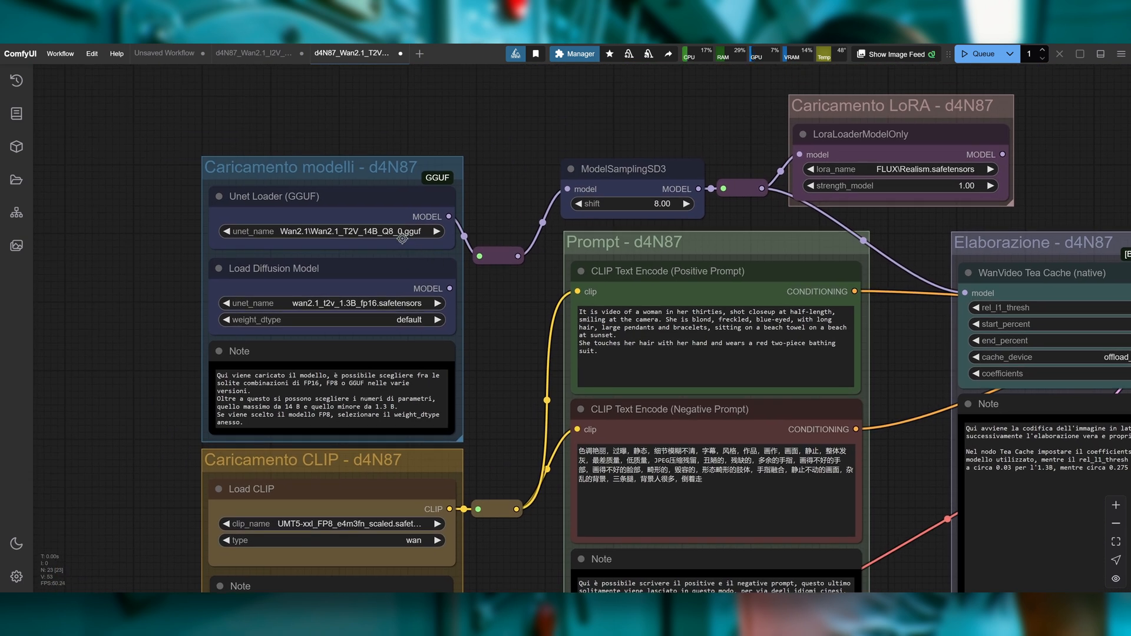
pyautogui.click(378, 231)
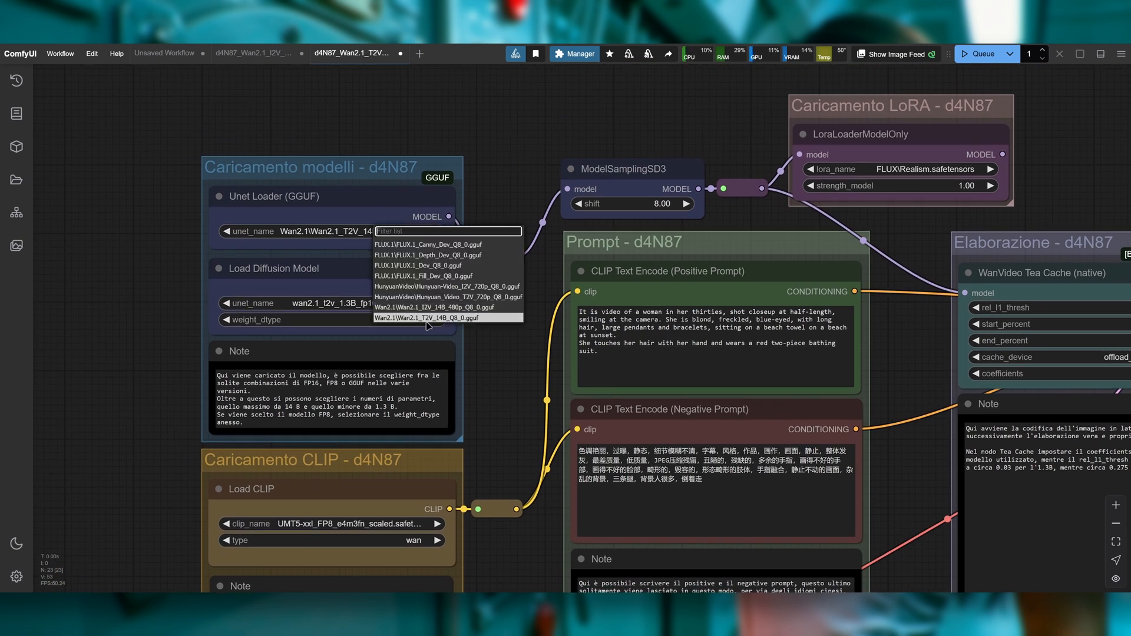
pyautogui.click(441, 319)
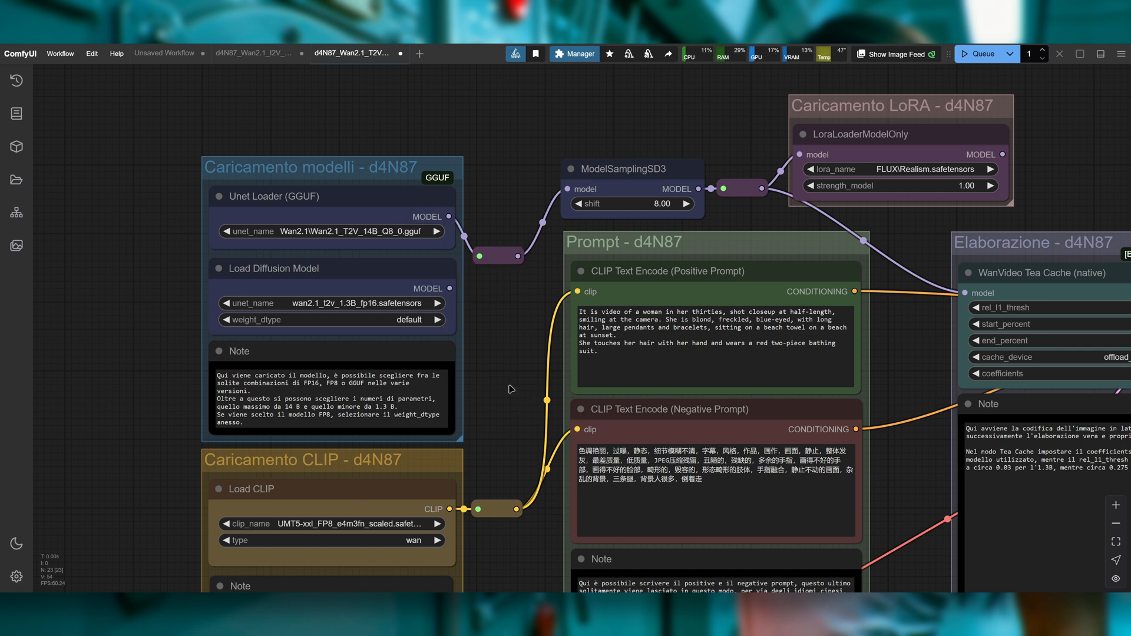
pyautogui.moveTo(509, 386); pyautogui.dragTo(483, 372)
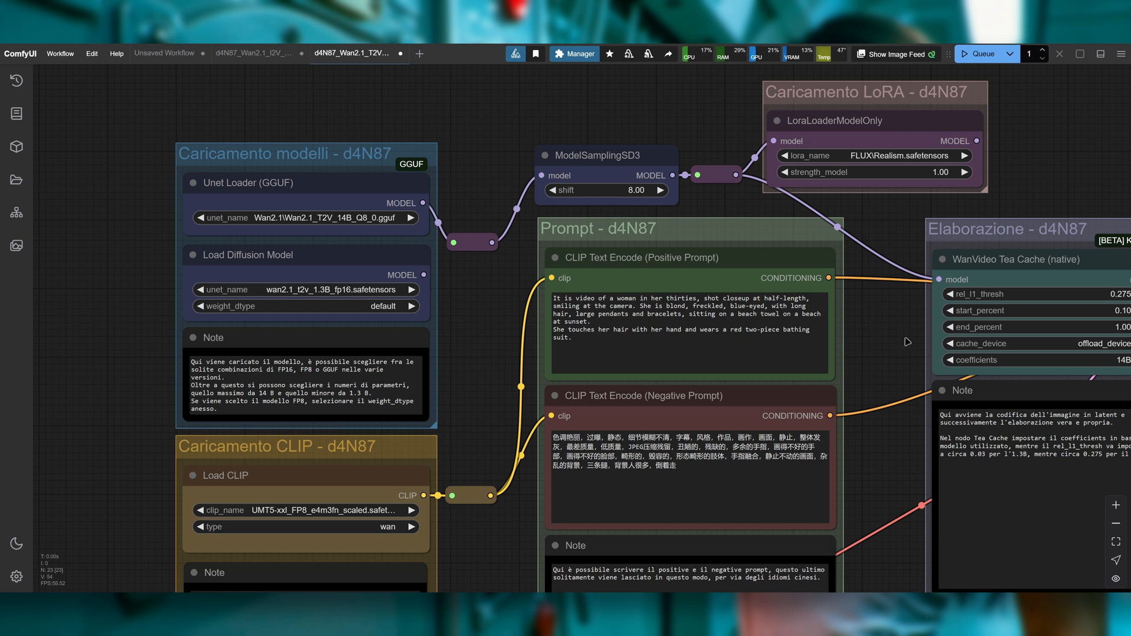
# Step: Read the positive and negative prompts, then examine the WanVideo Tea Cache settings and the Elaborazione note
pyautogui.moveTo(884, 335); pyautogui.dragTo(708, 237)
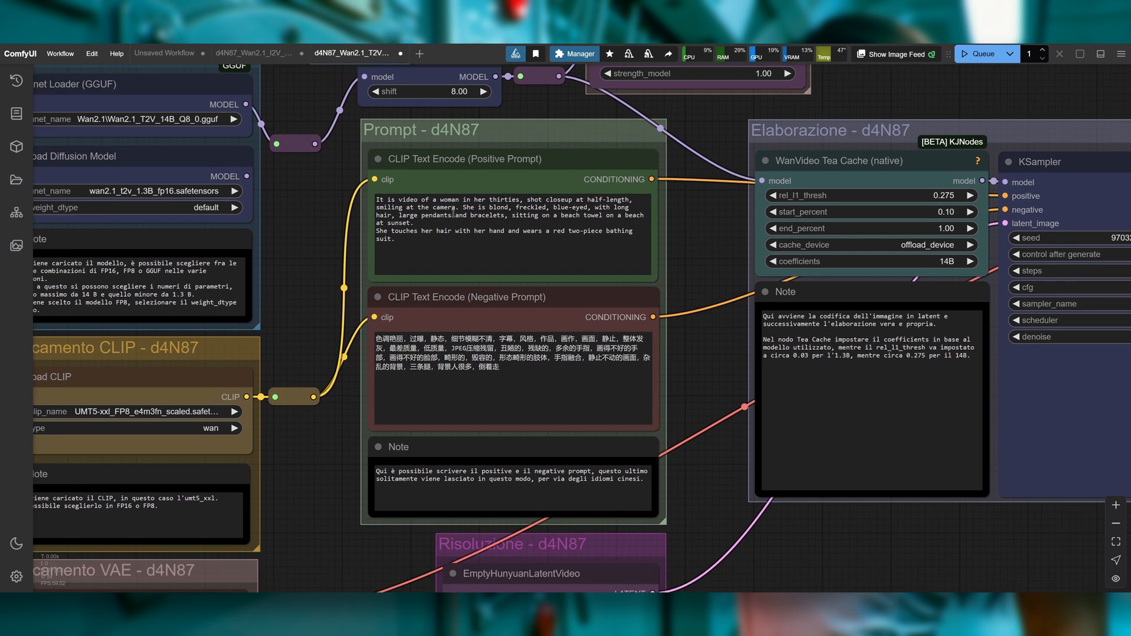
pyautogui.scroll(3, 342, 186)
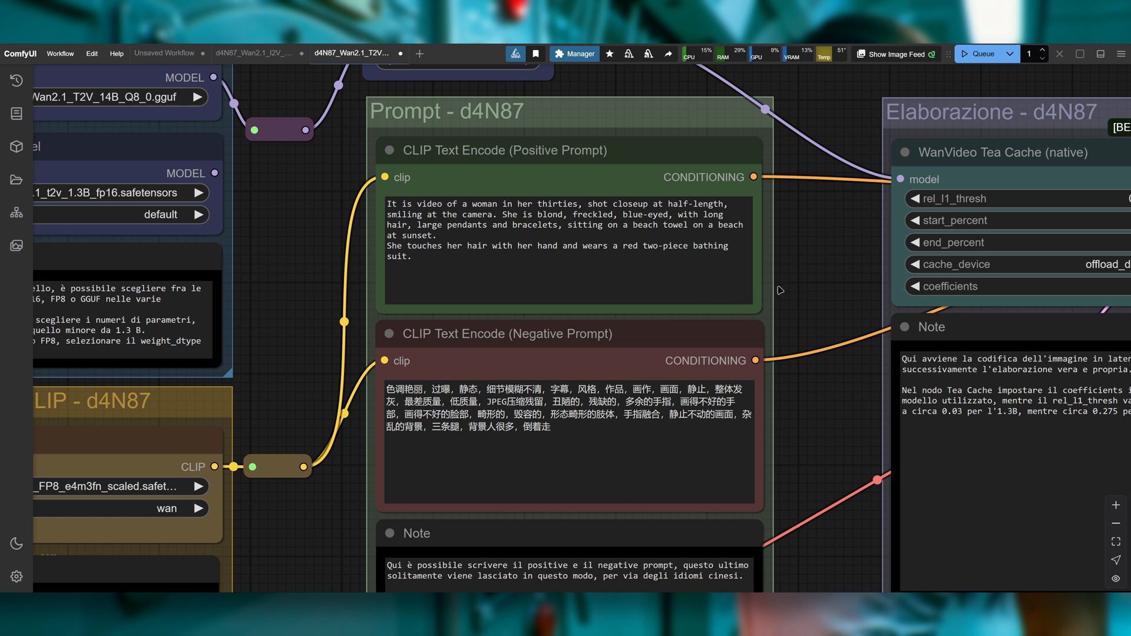
pyautogui.moveTo(803, 282); pyautogui.dragTo(761, 271)
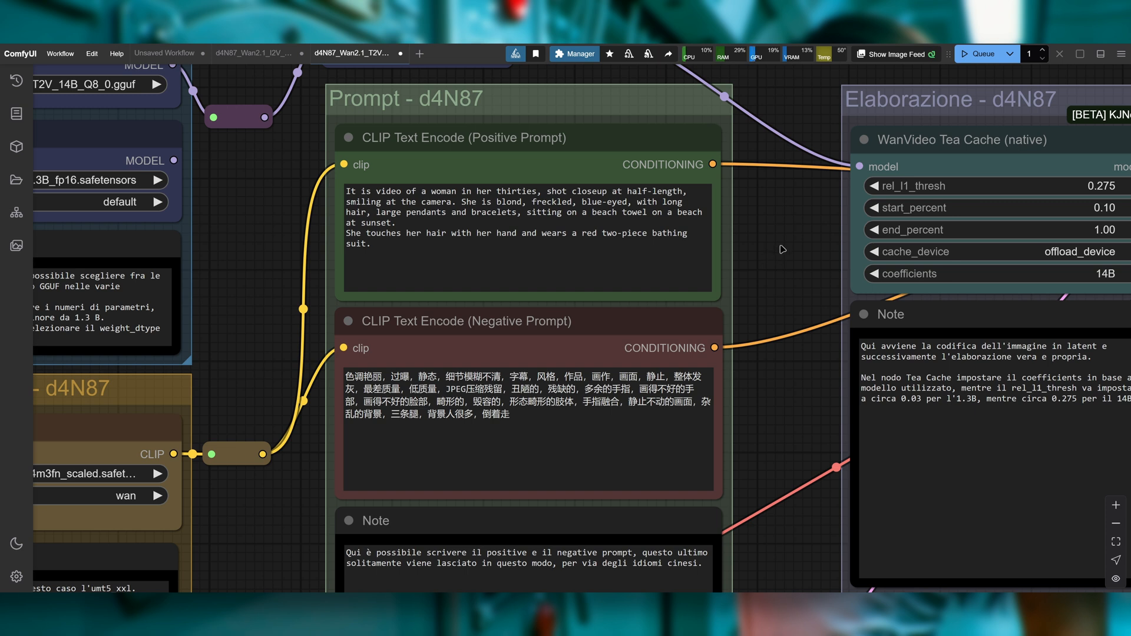
pyautogui.scroll(-4, 775, 253)
pyautogui.moveTo(838, 552); pyautogui.dragTo(739, 550)
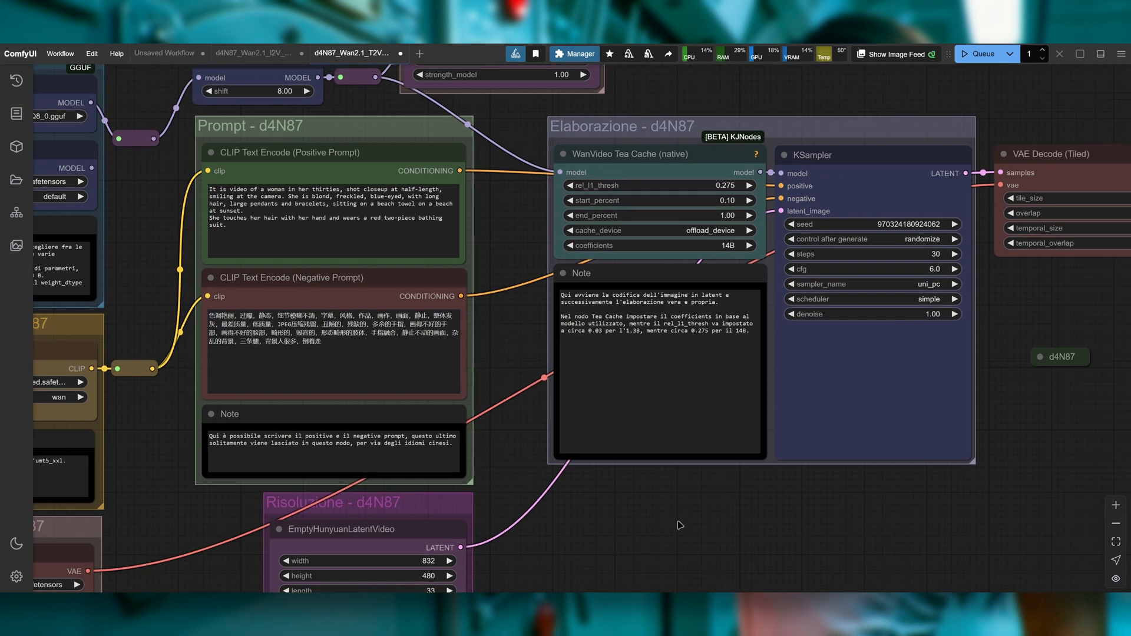
pyautogui.scroll(1, 732, 245)
pyautogui.scroll(3, 732, 244)
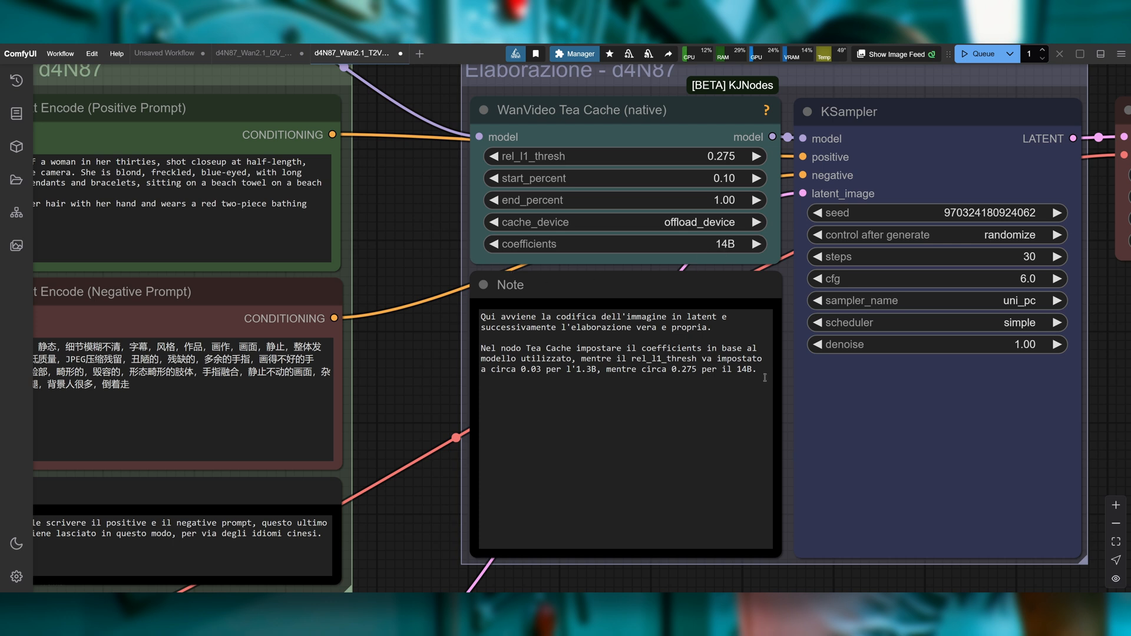
# Step: Examine the KSampler, VAE Decode (Tiled) and Video Combine settings of the text-to-video workflow, comparing them with the preceding groups
pyautogui.scroll(-10, 766, 495)
pyautogui.scroll(7, 697, 486)
pyautogui.moveTo(919, 428); pyautogui.dragTo(473, 439)
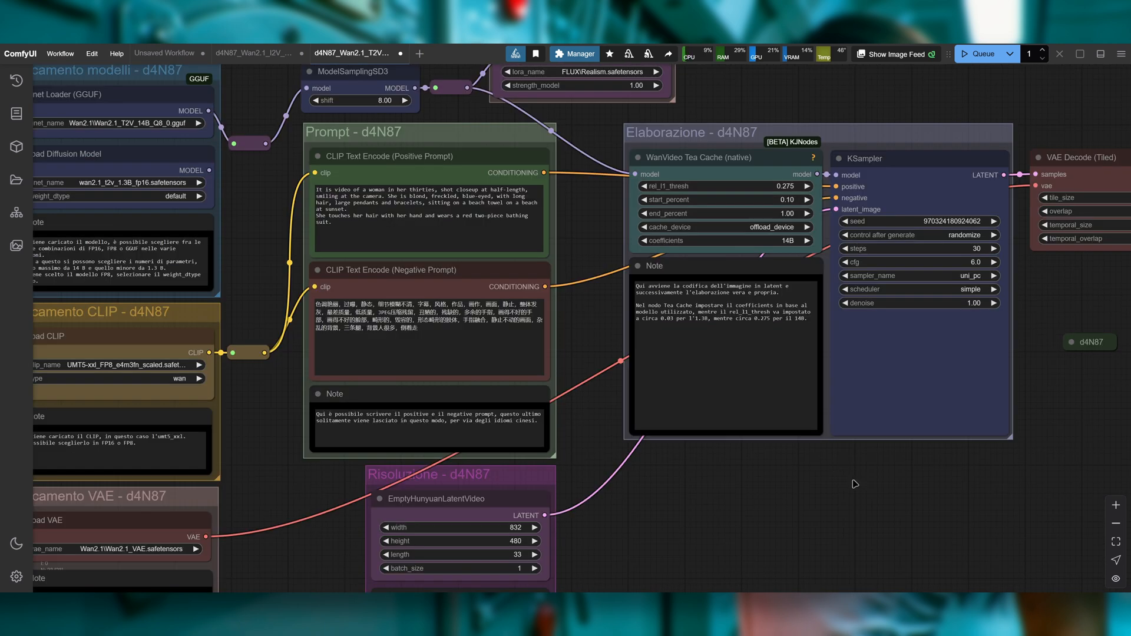
pyautogui.moveTo(812, 492); pyautogui.dragTo(473, 497)
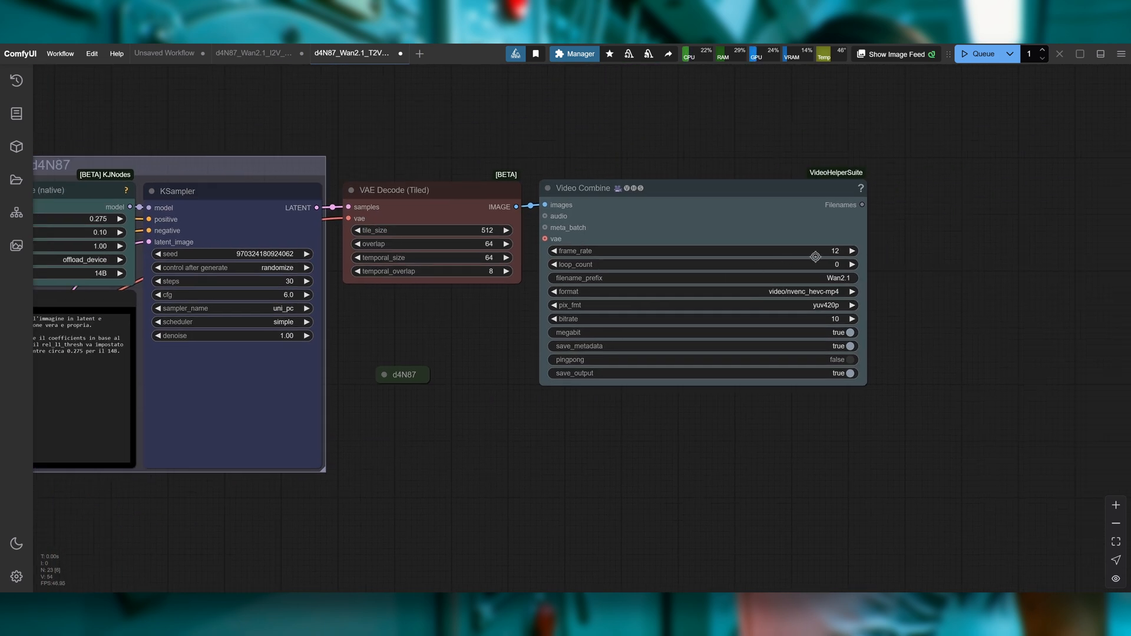
pyautogui.moveTo(447, 447); pyautogui.dragTo(564, 420)
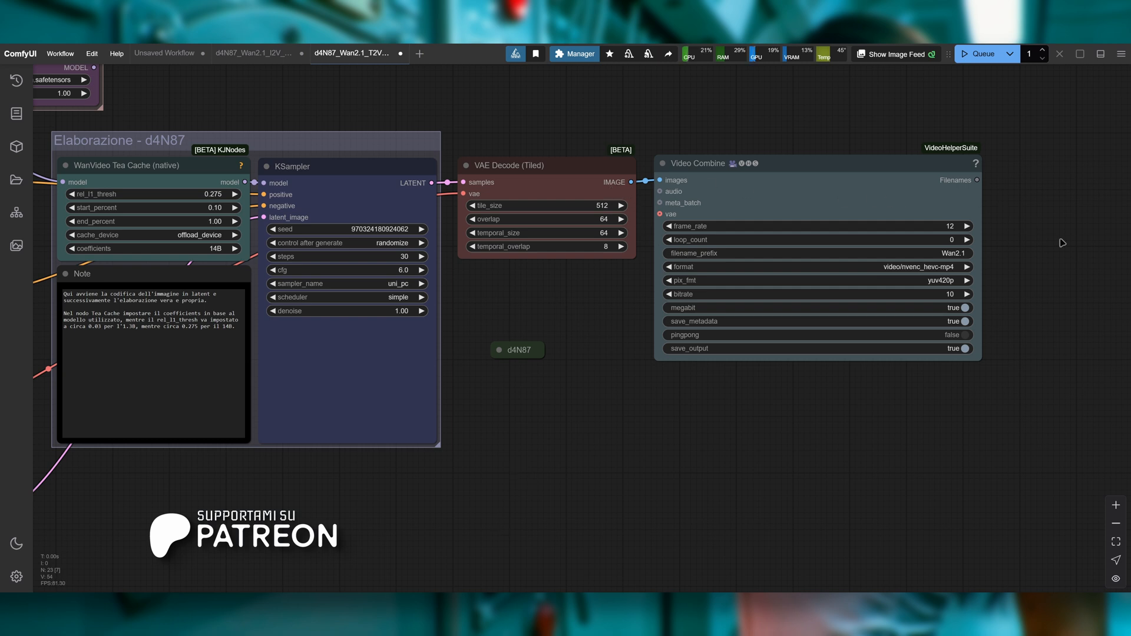
pyautogui.moveTo(511, 420); pyautogui.dragTo(551, 424)
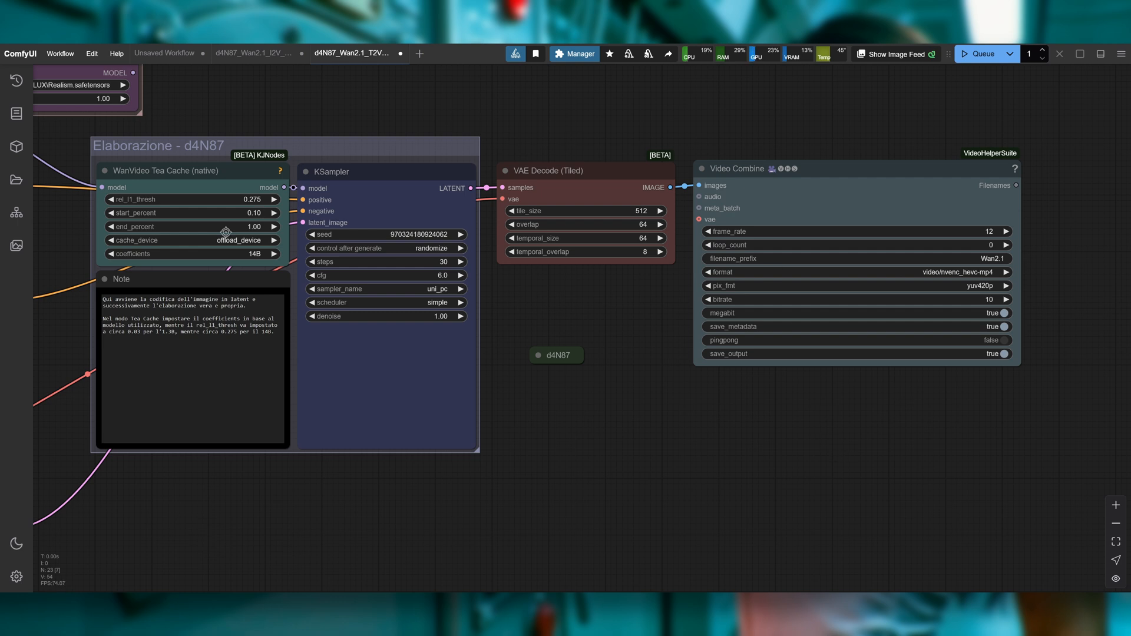
pyautogui.moveTo(471, 498); pyautogui.dragTo(805, 469)
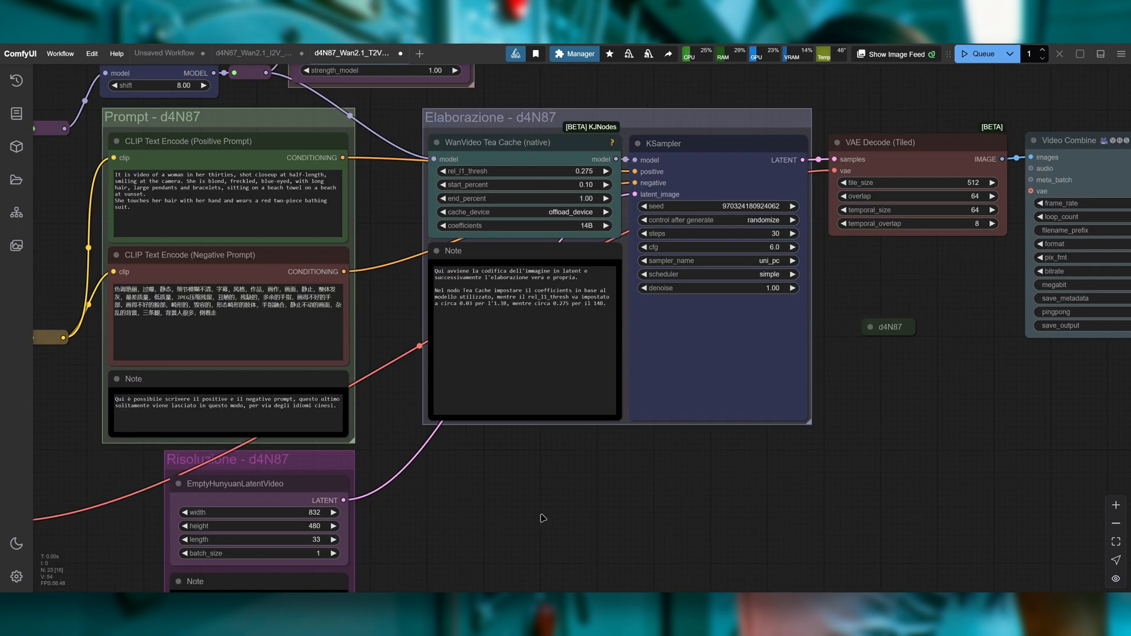
pyautogui.scroll(-1, 615, 498)
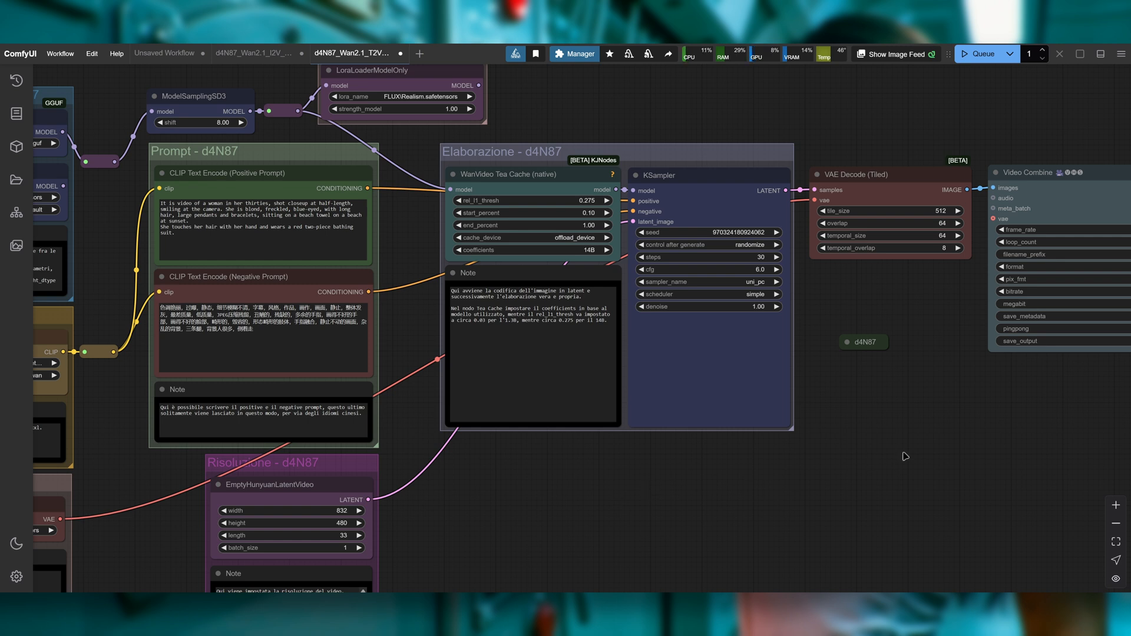
pyautogui.moveTo(945, 401); pyautogui.dragTo(619, 395)
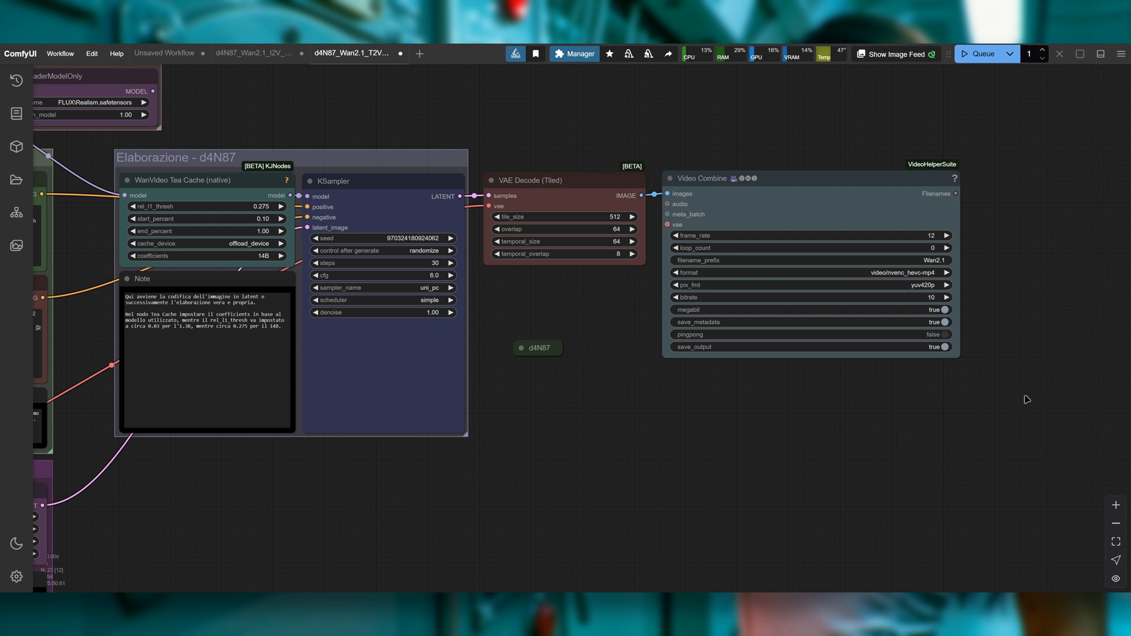
pyautogui.moveTo(1025, 397); pyautogui.dragTo(921, 411)
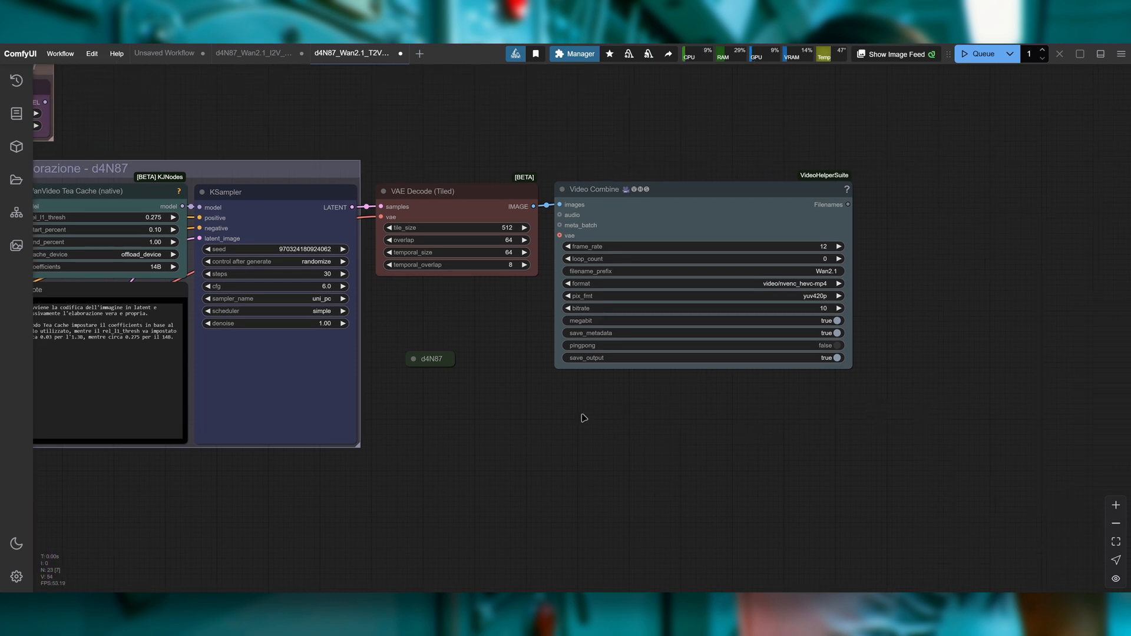
# Step: Open the d4N87_VideoUpscale workflow file from the VideoUpscale folder
pyautogui.click(61, 55)
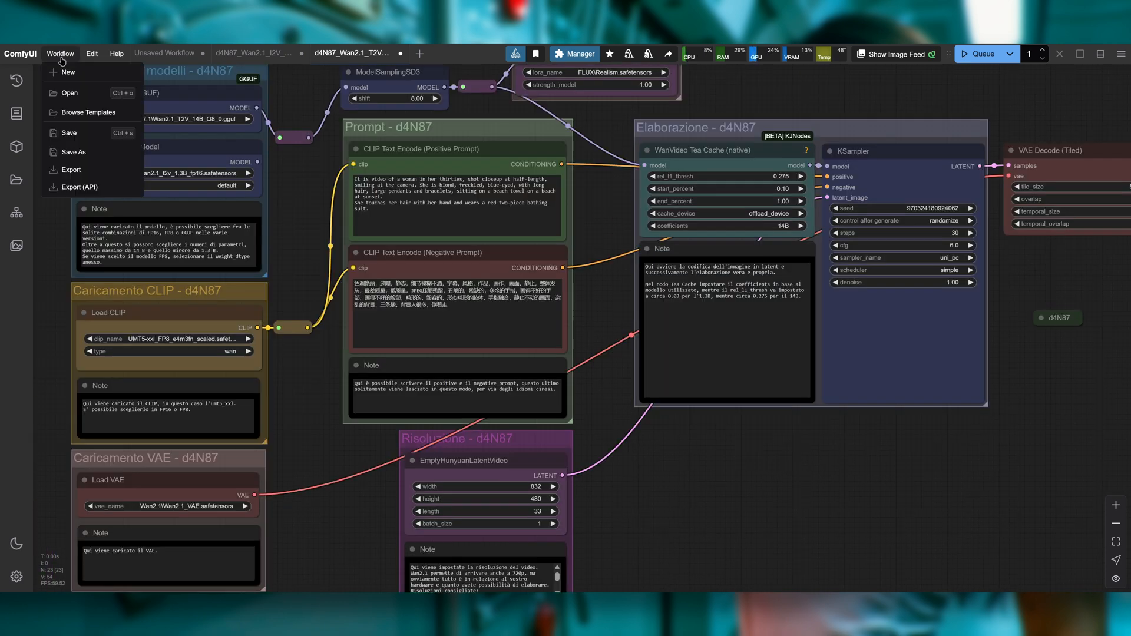
pyautogui.click(70, 92)
pyautogui.doubleClick(438, 398)
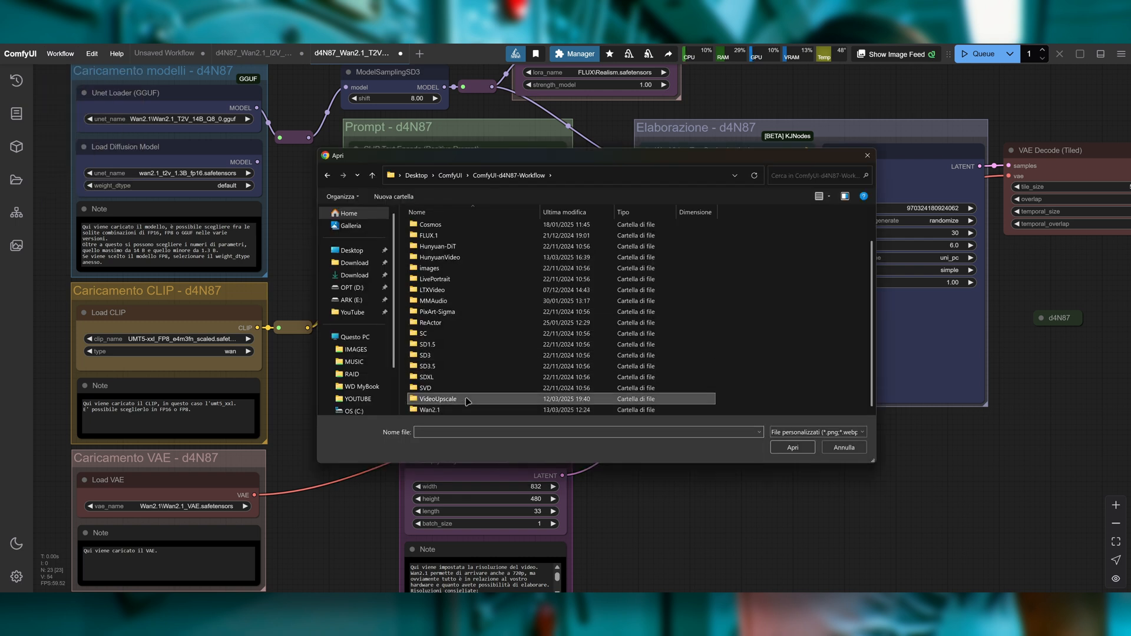
pyautogui.doubleClick(447, 225)
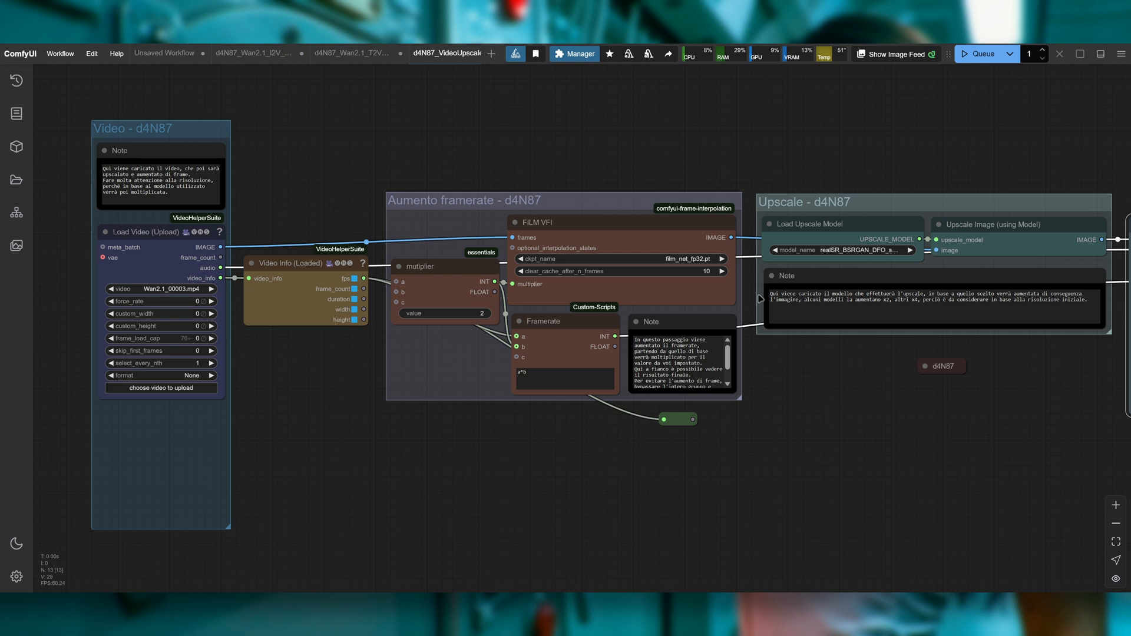
# Step: Check the Manager's options for missing custom nodes and survey the upscale workflow from Load Video through to Video Combine
pyautogui.click(574, 53)
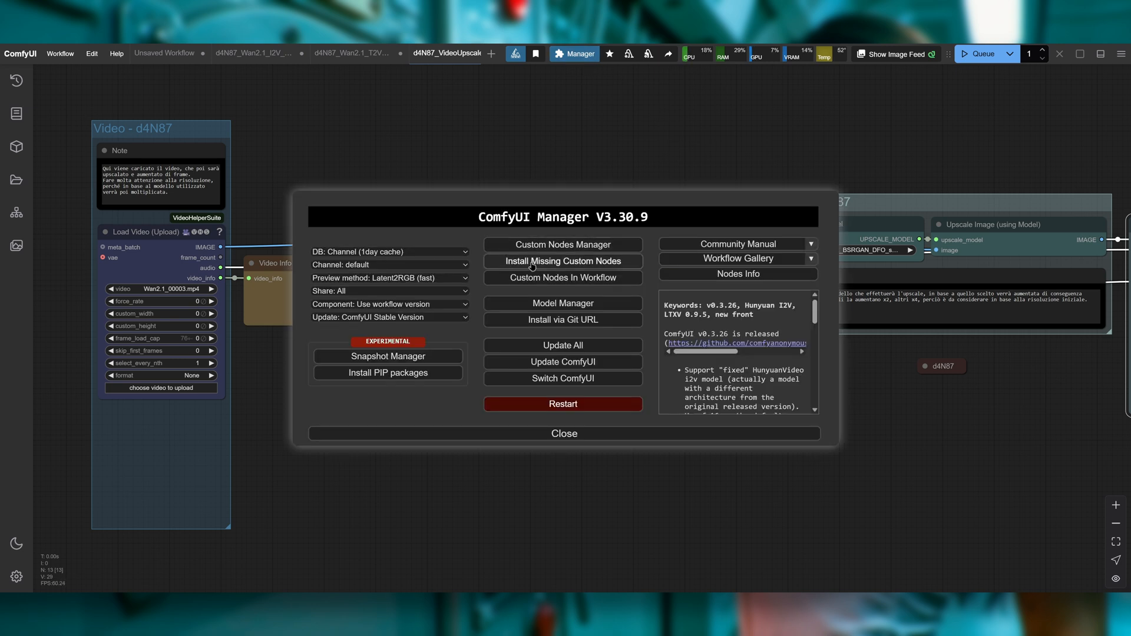
pyautogui.click(564, 434)
pyautogui.moveTo(412, 439); pyautogui.dragTo(522, 424)
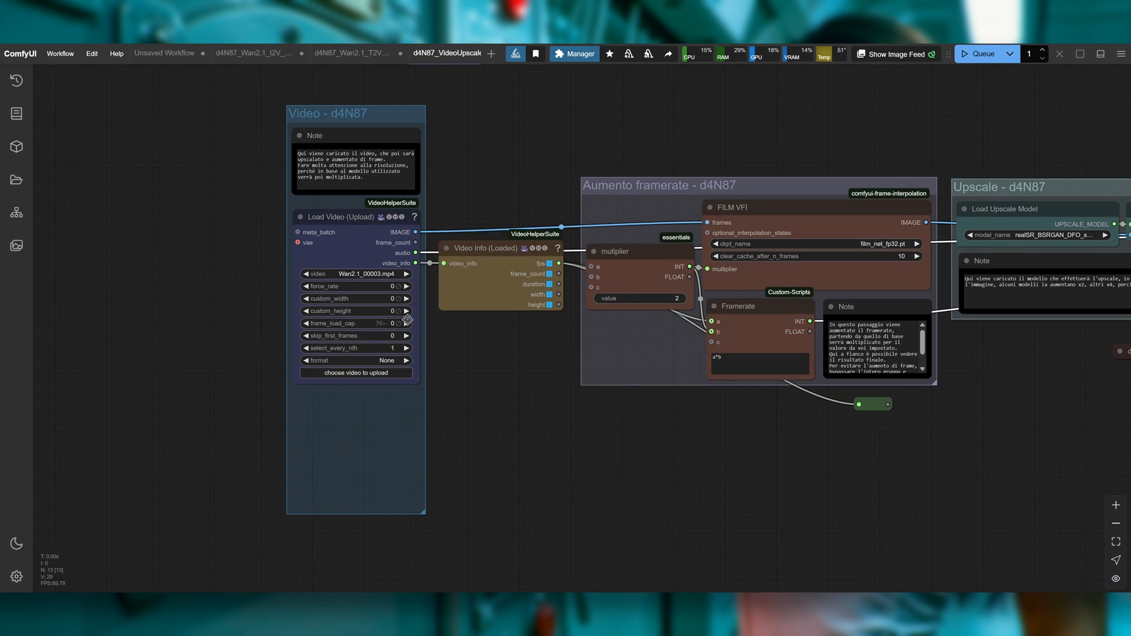
pyautogui.moveTo(619, 451); pyautogui.dragTo(348, 457)
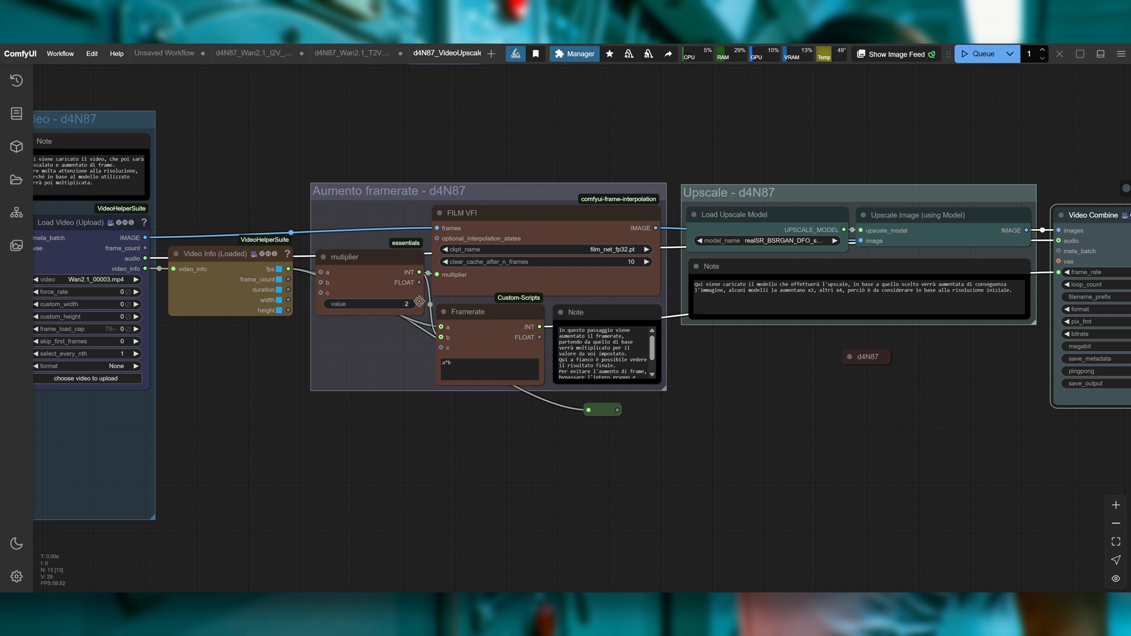
pyautogui.moveTo(803, 465); pyautogui.dragTo(605, 456)
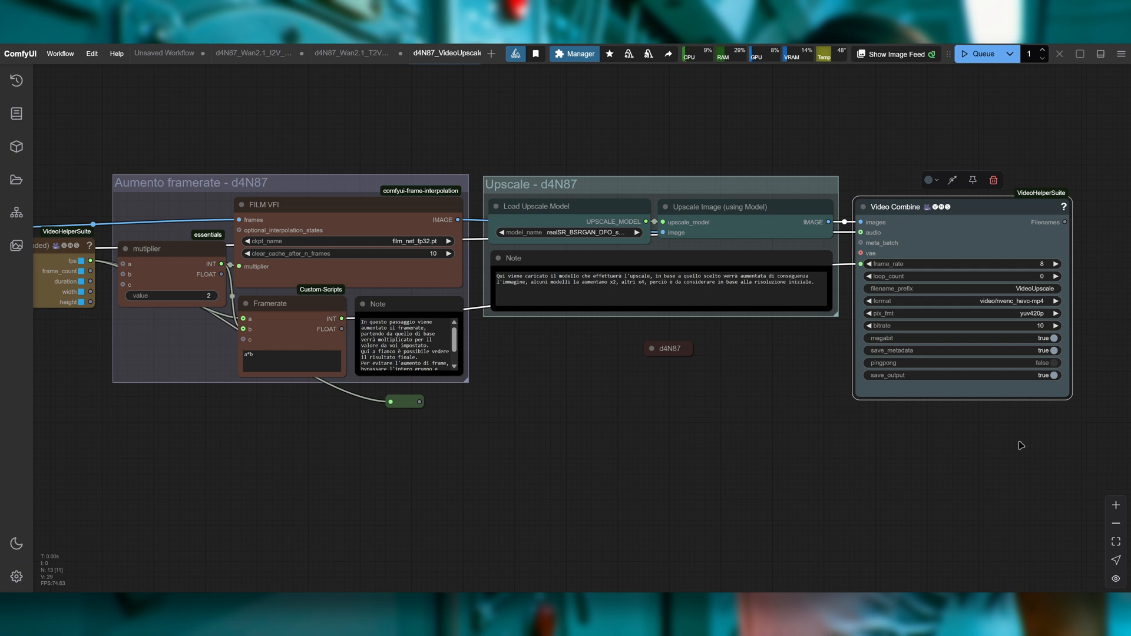
pyautogui.moveTo(307, 471); pyautogui.dragTo(574, 473)
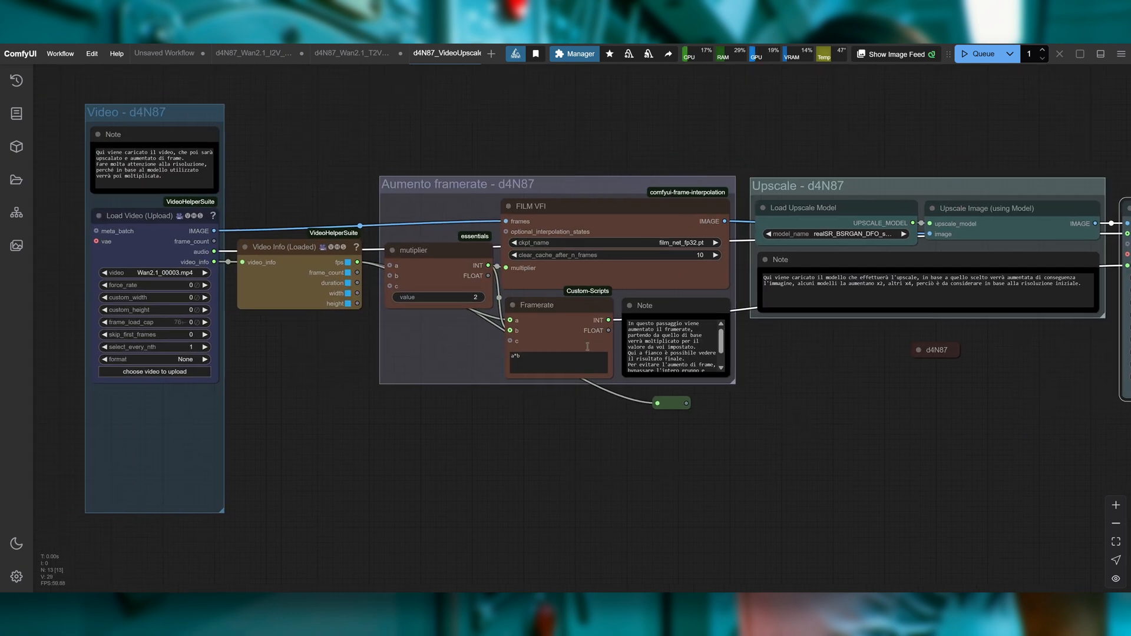
# Step: Bypass the nodes of the Aumento framerate group and connect the green reroute's output to Video Combine's frame_rate
pyautogui.scroll(3, 545, 193)
pyautogui.rightClick(548, 190)
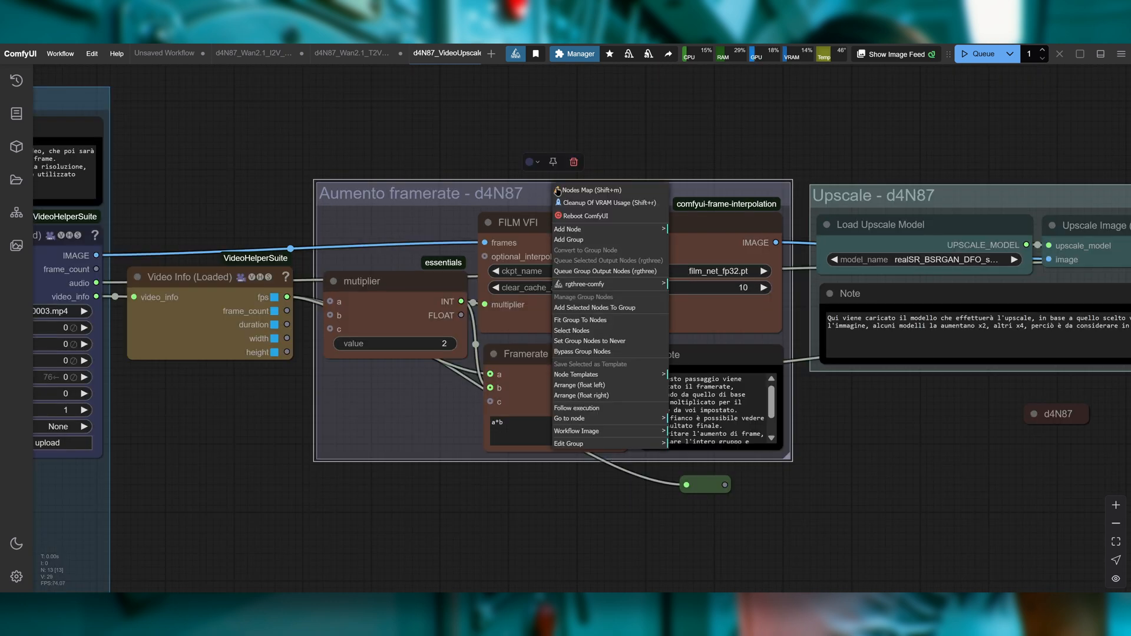
pyautogui.click(586, 352)
pyautogui.moveTo(911, 512); pyautogui.dragTo(608, 444)
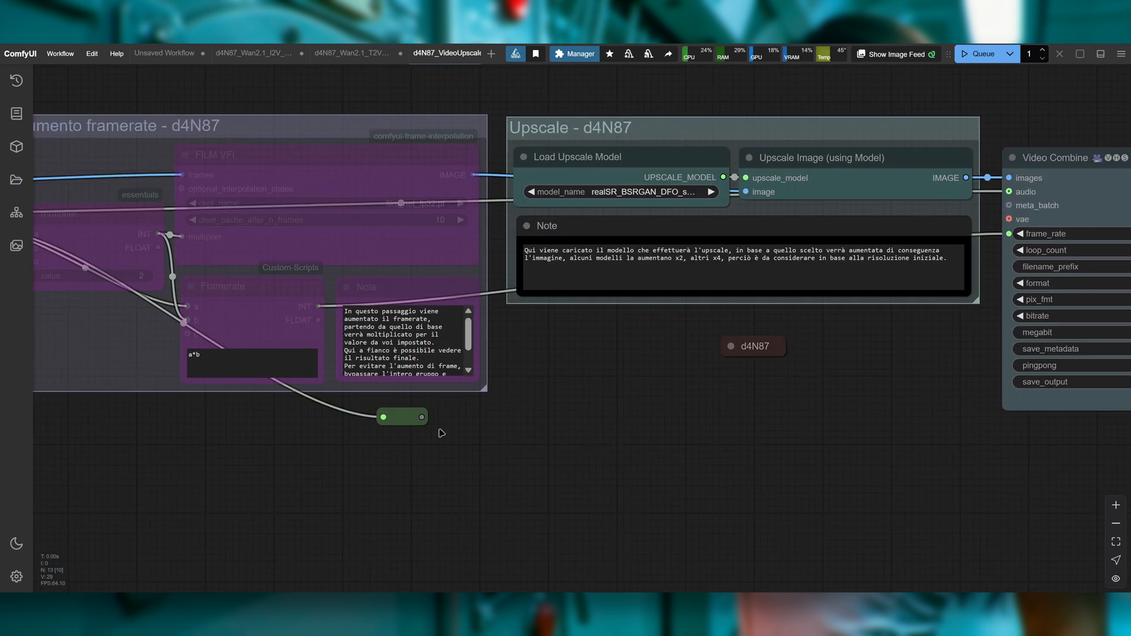
pyautogui.moveTo(421, 417); pyautogui.dragTo(1008, 234)
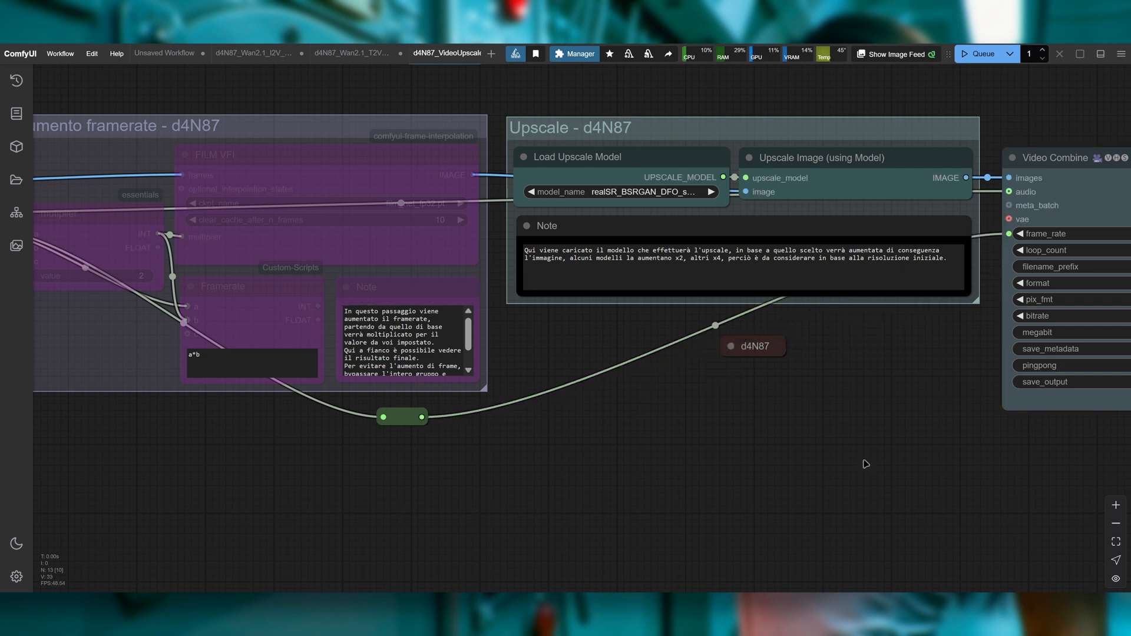
# Step: Set the Aumento framerate group's nodes back to Always and reconnect the Framerate INT output to Video Combine's frame_rate
pyautogui.moveTo(513, 442); pyautogui.dragTo(708, 452)
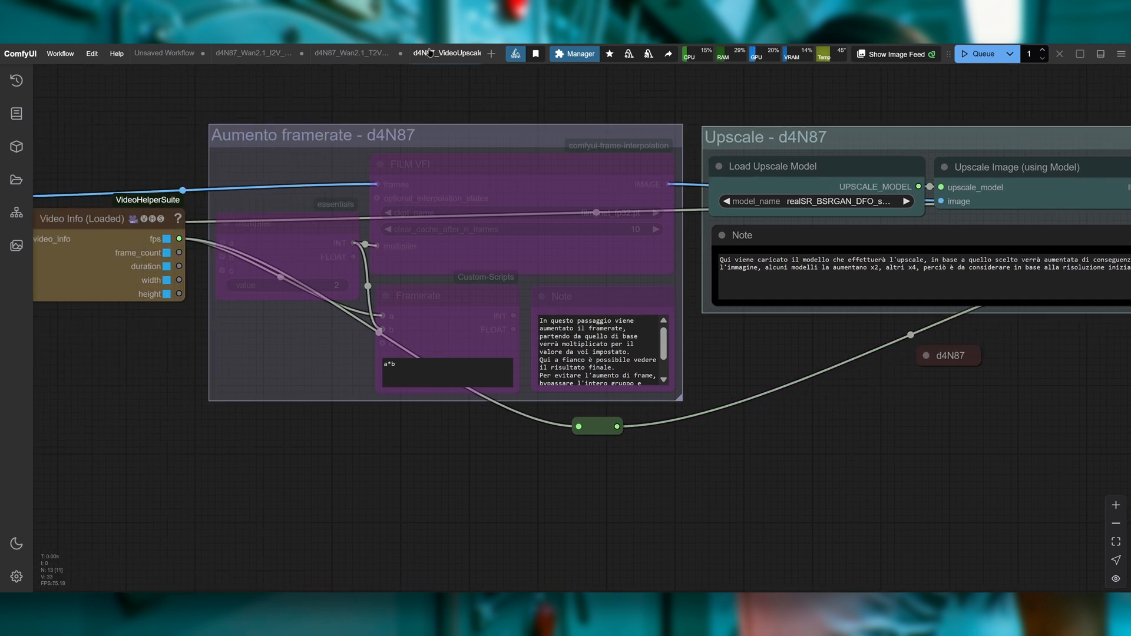
pyautogui.rightClick(449, 140)
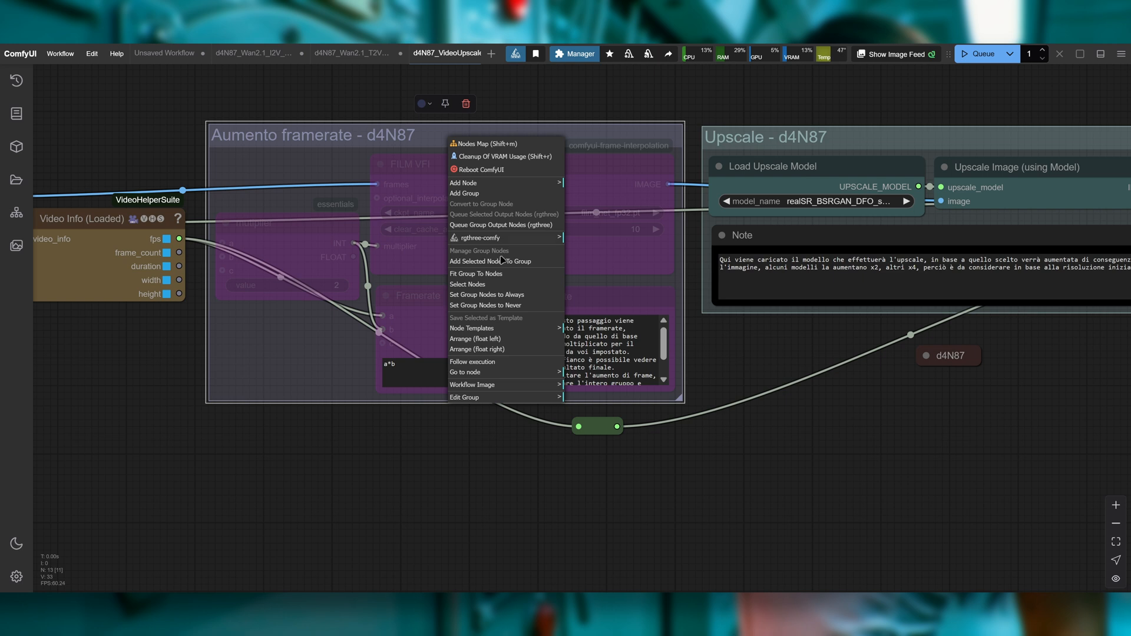
pyautogui.click(512, 295)
pyautogui.moveTo(717, 468); pyautogui.dragTo(591, 481)
pyautogui.scroll(-1, 591, 481)
pyautogui.moveTo(549, 353); pyautogui.dragTo(1035, 277)
# Step: Examine how Load Video, Video Info, the multiplier, FILM VFI and Framerate nodes work together to raise the frame rate
pyautogui.moveTo(171, 444); pyautogui.dragTo(436, 424)
pyautogui.scroll(3, 436, 424)
pyautogui.moveTo(285, 428); pyautogui.dragTo(414, 446)
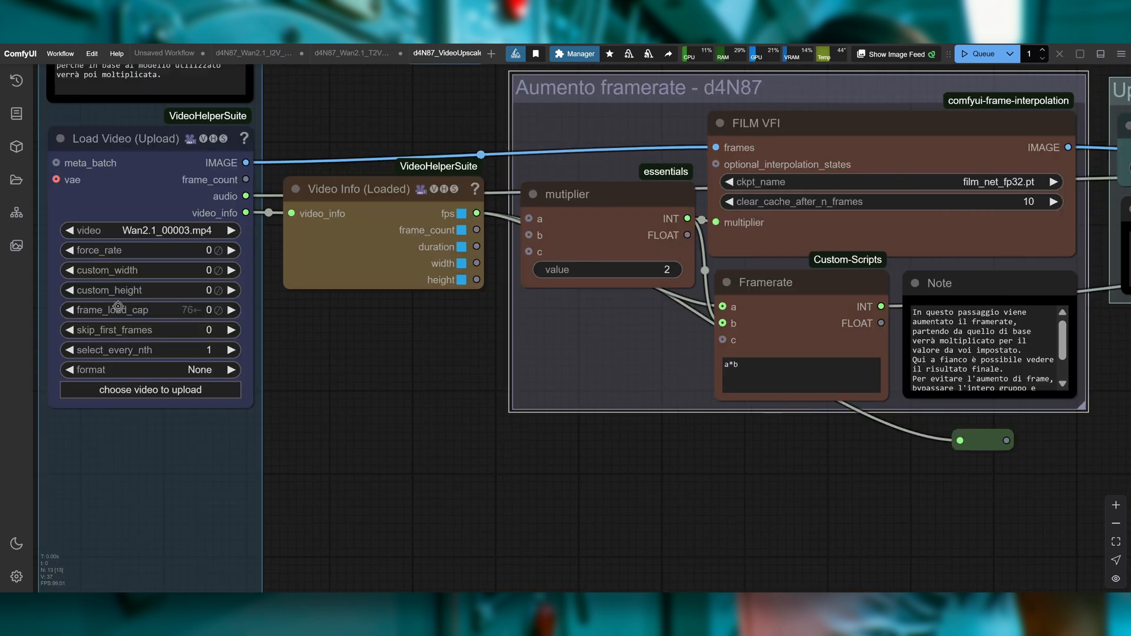
pyautogui.moveTo(450, 217); pyautogui.dragTo(344, 276)
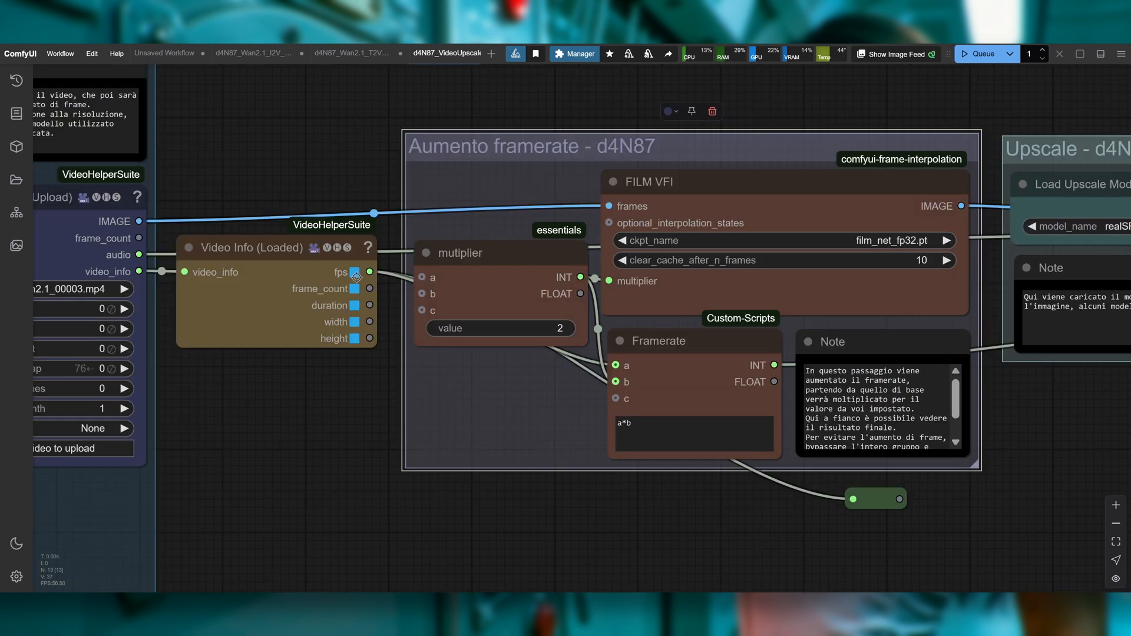
pyautogui.moveTo(534, 505); pyautogui.dragTo(393, 504)
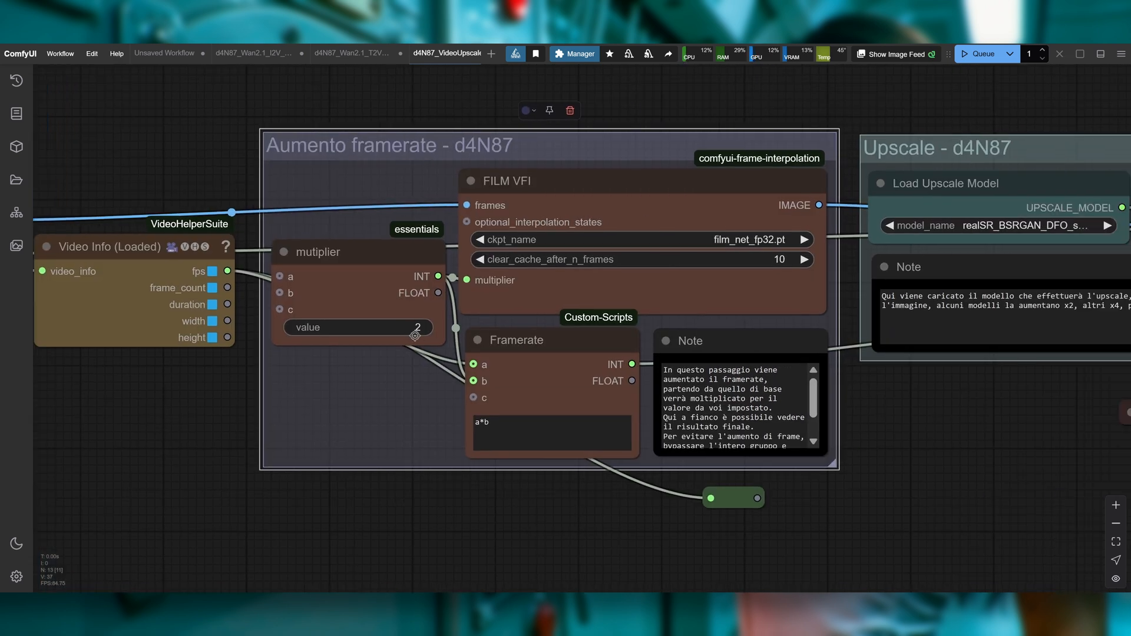
pyautogui.moveTo(545, 443); pyautogui.dragTo(357, 418)
pyautogui.moveTo(755, 450); pyautogui.dragTo(303, 406)
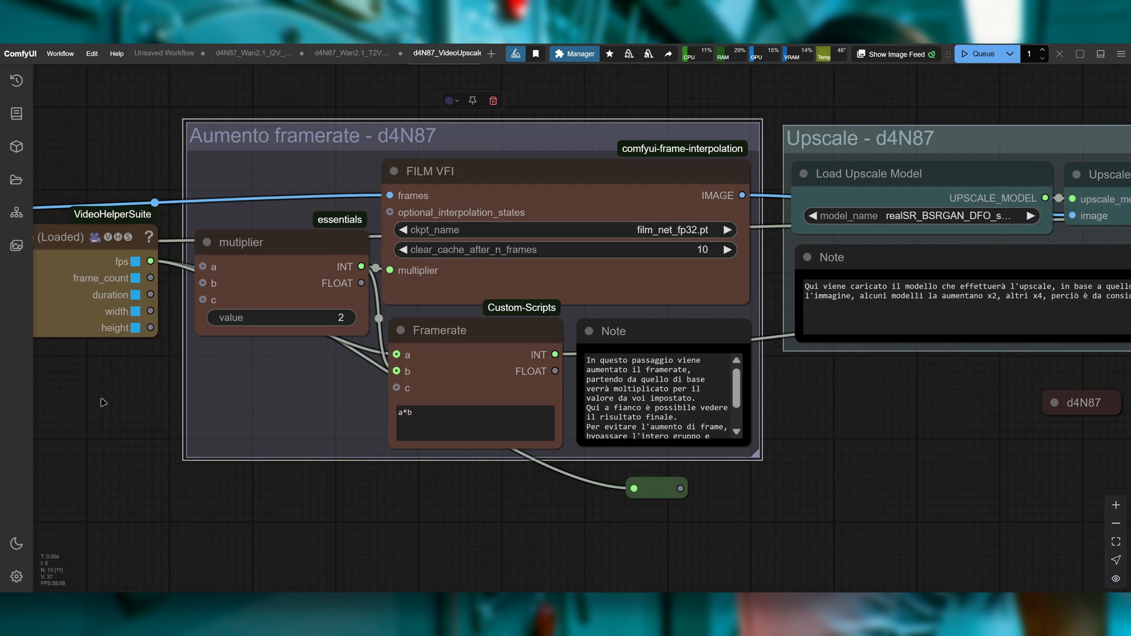
pyautogui.moveTo(102, 407); pyautogui.dragTo(184, 419)
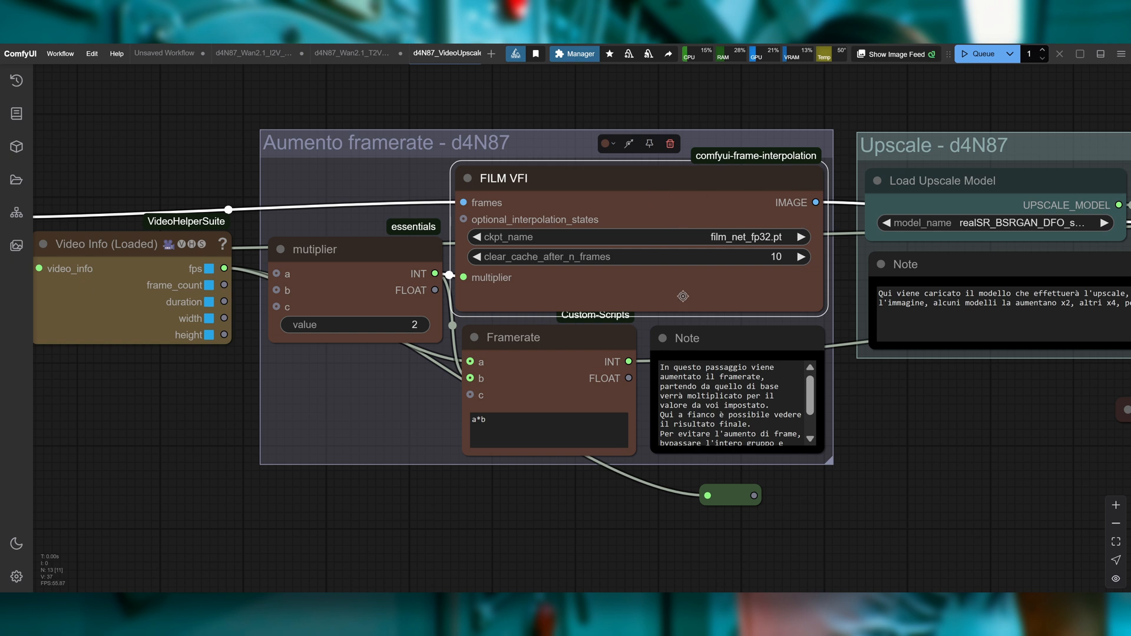
# Step: Examine the Upscale group's Load Upscale Model and Upscale Image nodes, its note, and their link to Video Combine
pyautogui.click(927, 428)
pyautogui.scroll(-2, 990, 430)
pyautogui.moveTo(991, 430); pyautogui.dragTo(589, 432)
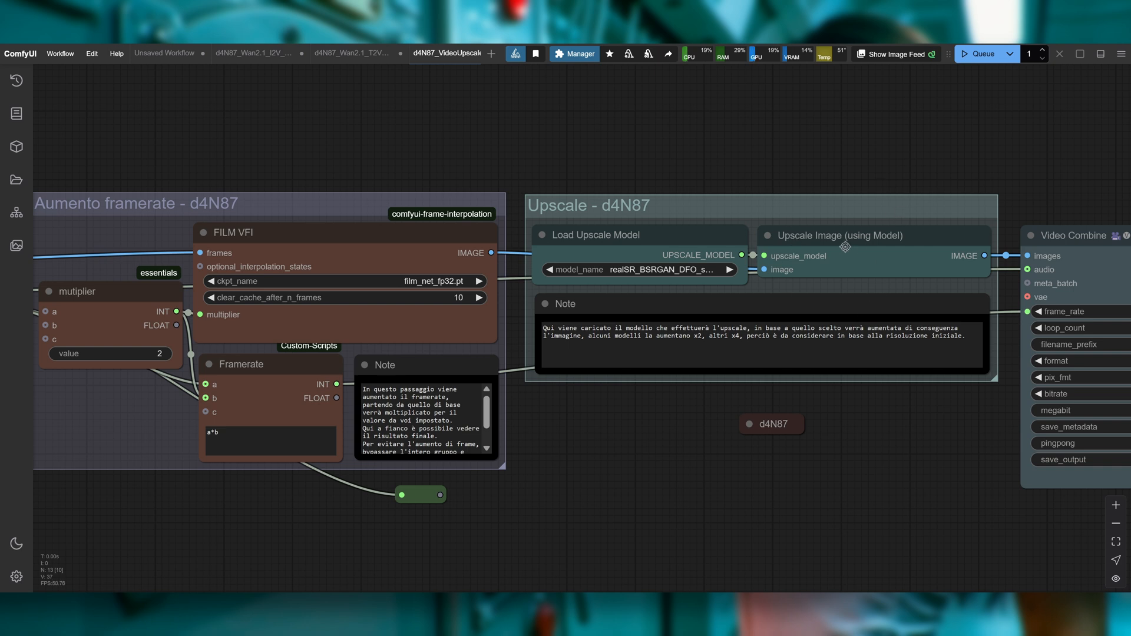
pyautogui.scroll(1, 848, 396)
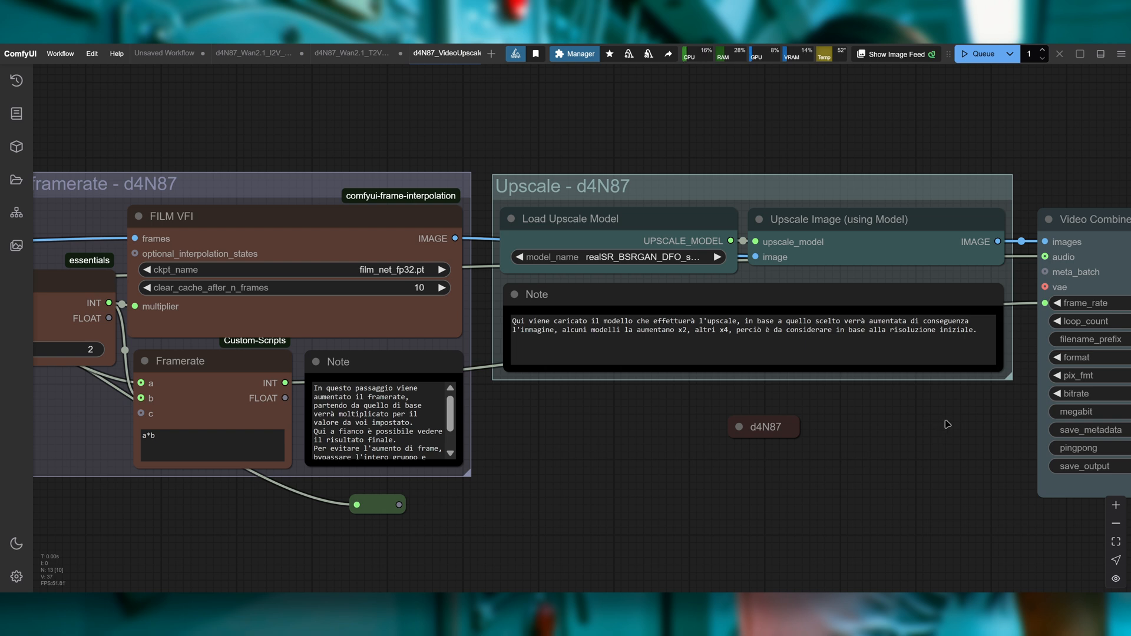
pyautogui.moveTo(970, 450); pyautogui.dragTo(752, 422)
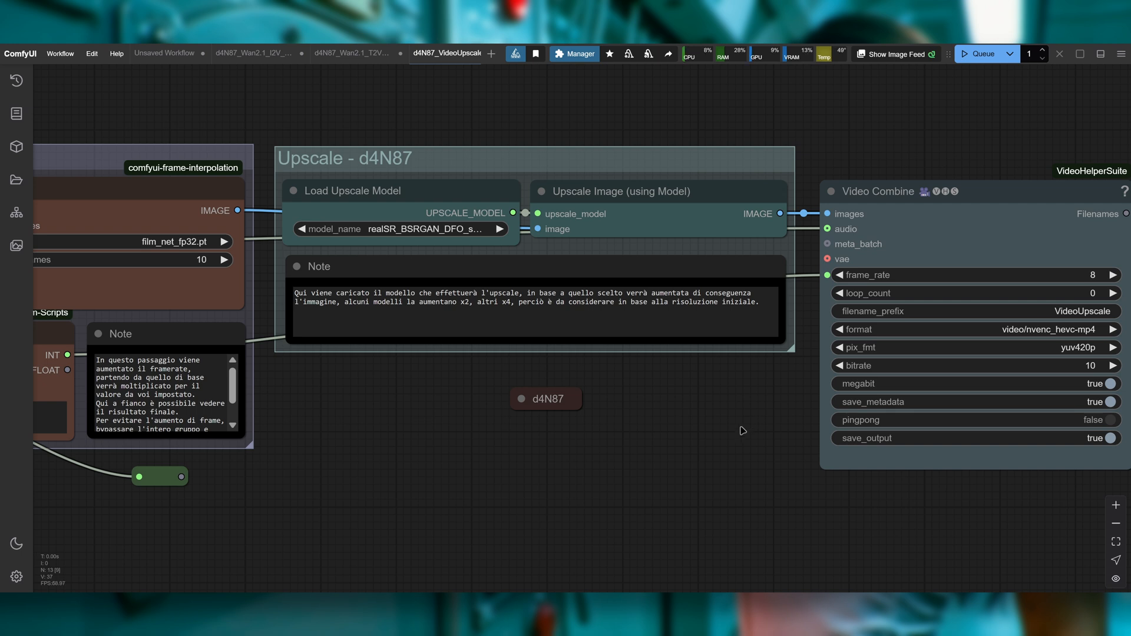
pyautogui.moveTo(425, 491); pyautogui.dragTo(982, 364)
pyautogui.scroll(-2, 488, 487)
pyautogui.moveTo(823, 401); pyautogui.dragTo(350, 486)
pyautogui.scroll(2, 664, 345)
pyautogui.moveTo(788, 352); pyautogui.dragTo(760, 392)
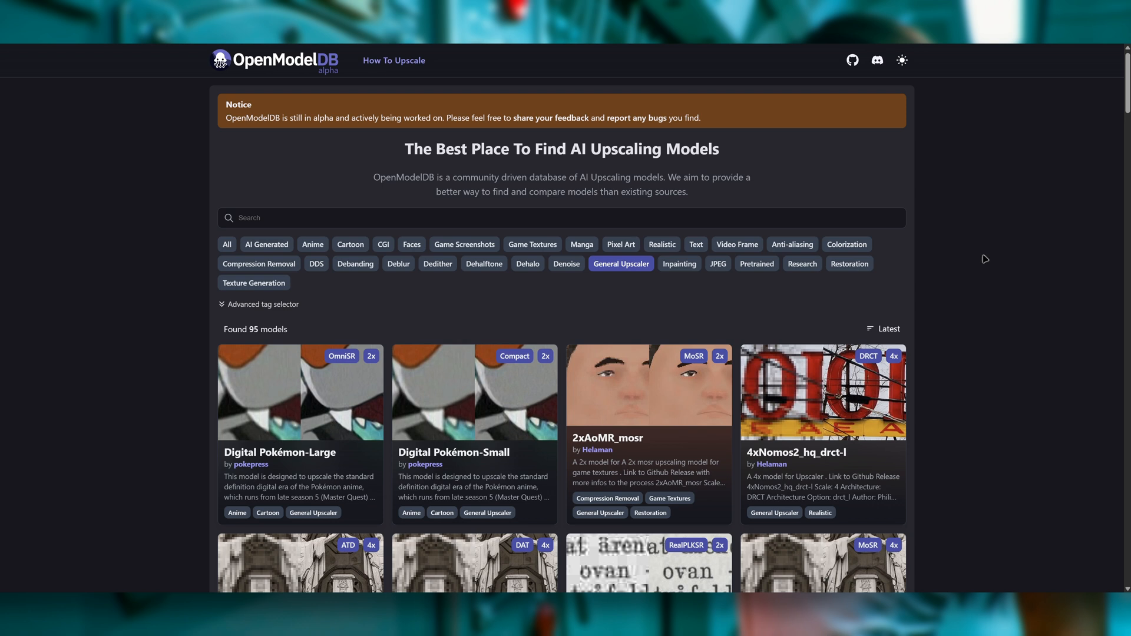
# Step: Switch to the OpenModelDB website and browse the General Upscaler models, comparing their scales and tags
pyautogui.scroll(-5, 971, 214)
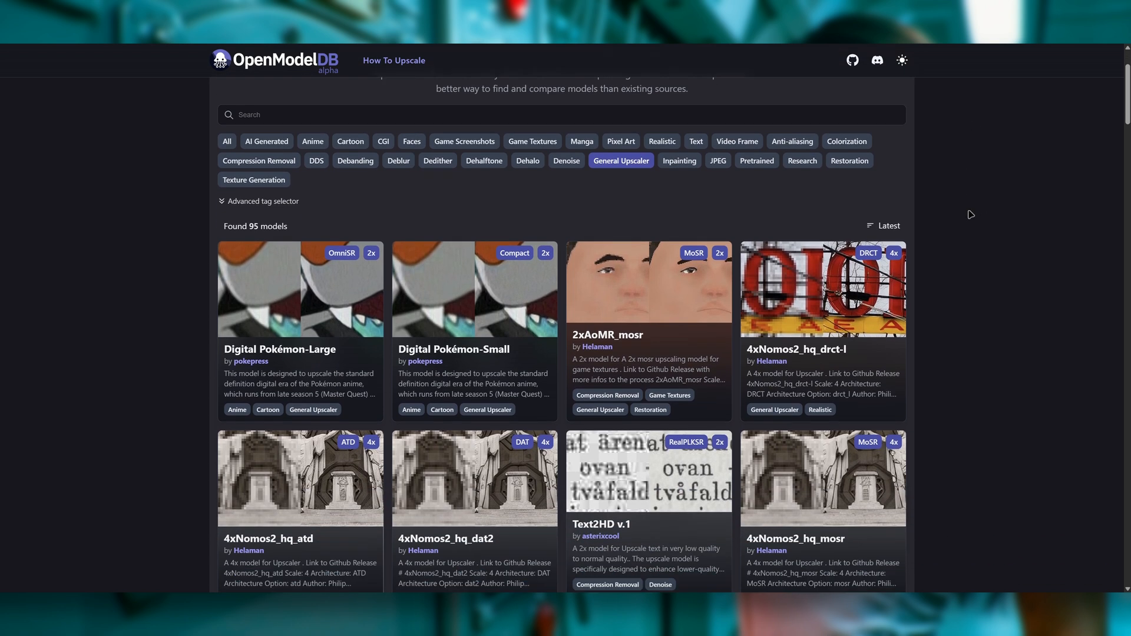
pyautogui.scroll(-3, 970, 214)
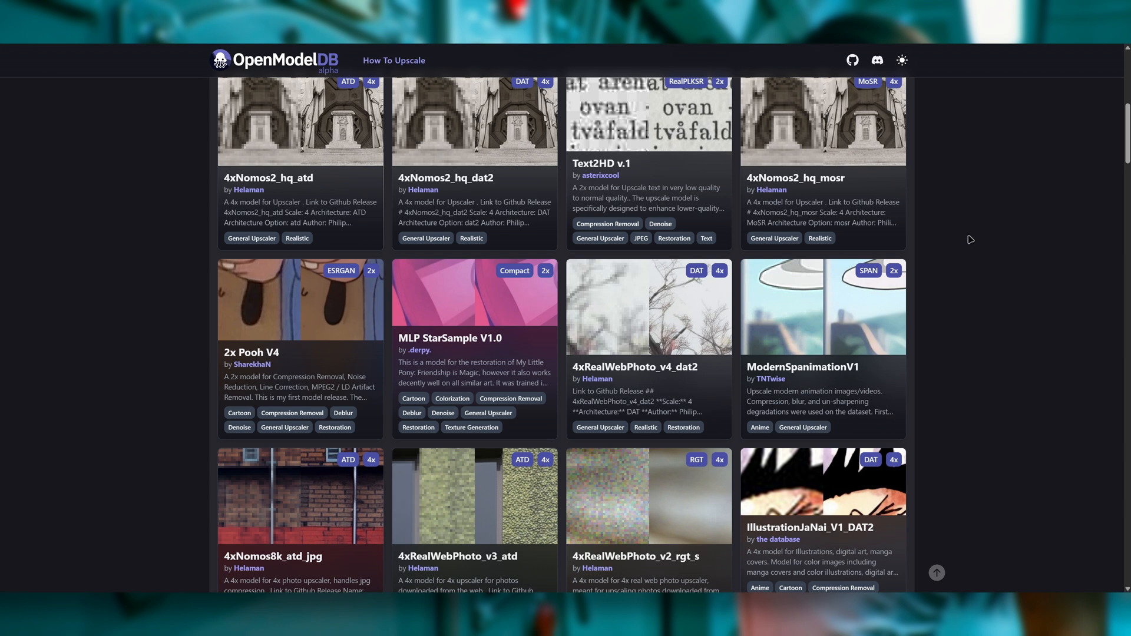
pyautogui.scroll(-4, 970, 242)
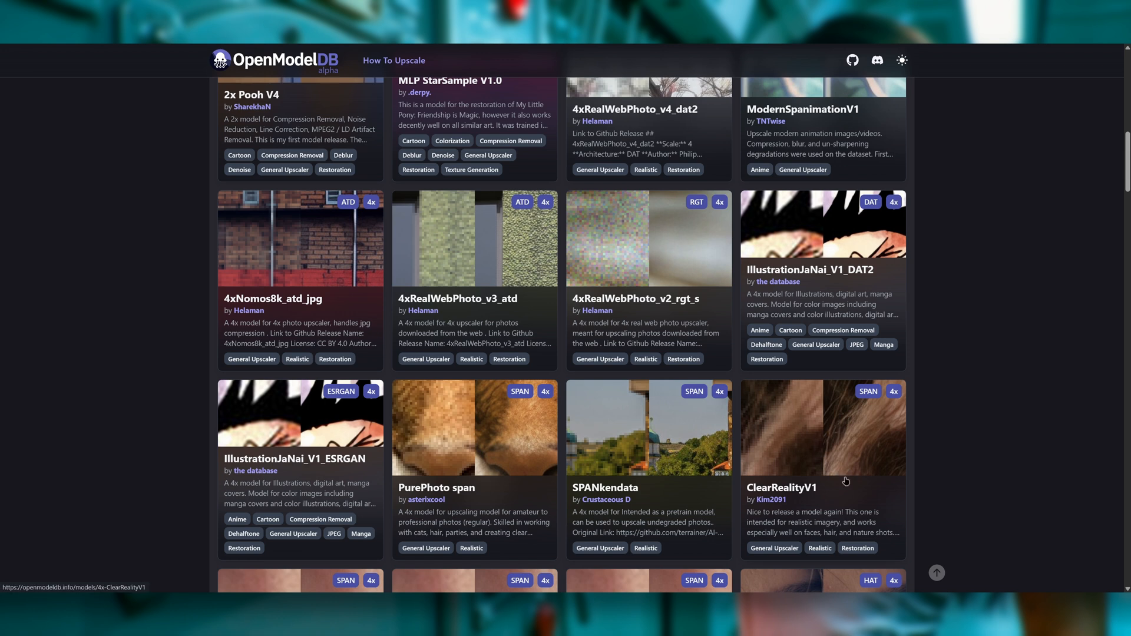
pyautogui.scroll(-2, 765, 506)
pyautogui.scroll(9, 989, 452)
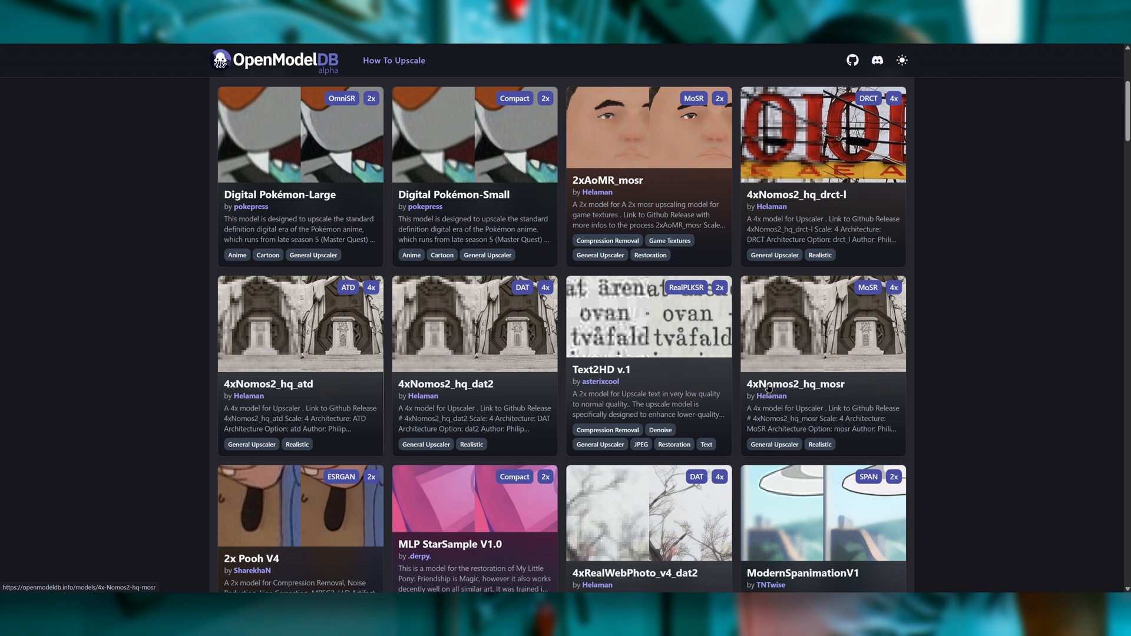
pyautogui.scroll(3, 937, 362)
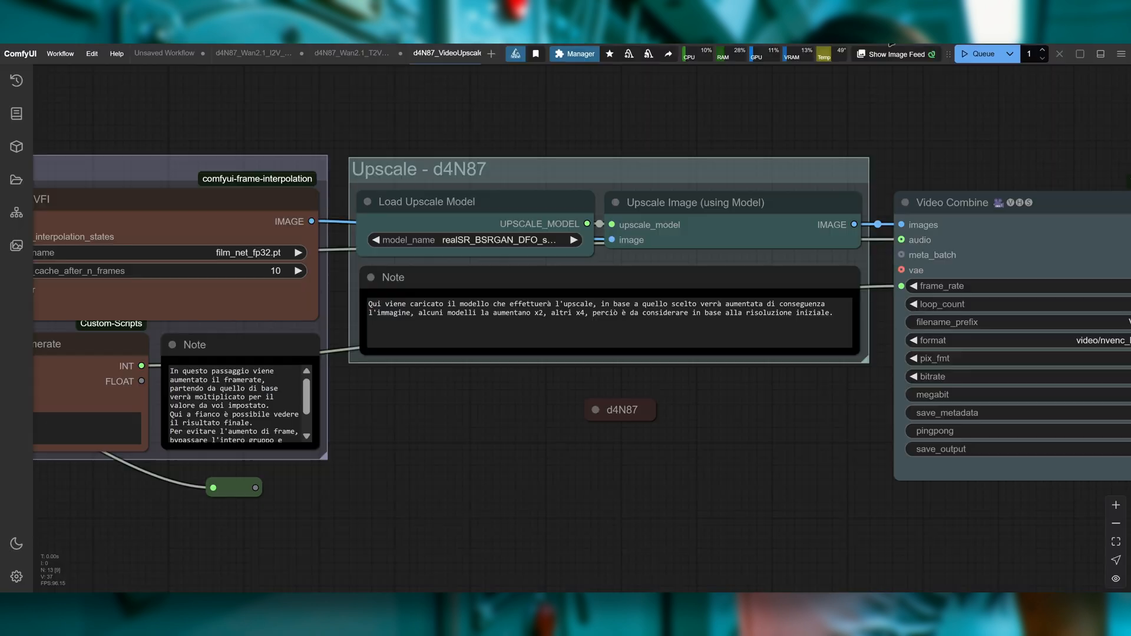
# Step: Review the models available in Load Upscale Model, keeping realSR_BSRGAN_DFO_s64w8_SwinIR-M_x2_GAN.pth as the model_name
pyautogui.click(533, 237)
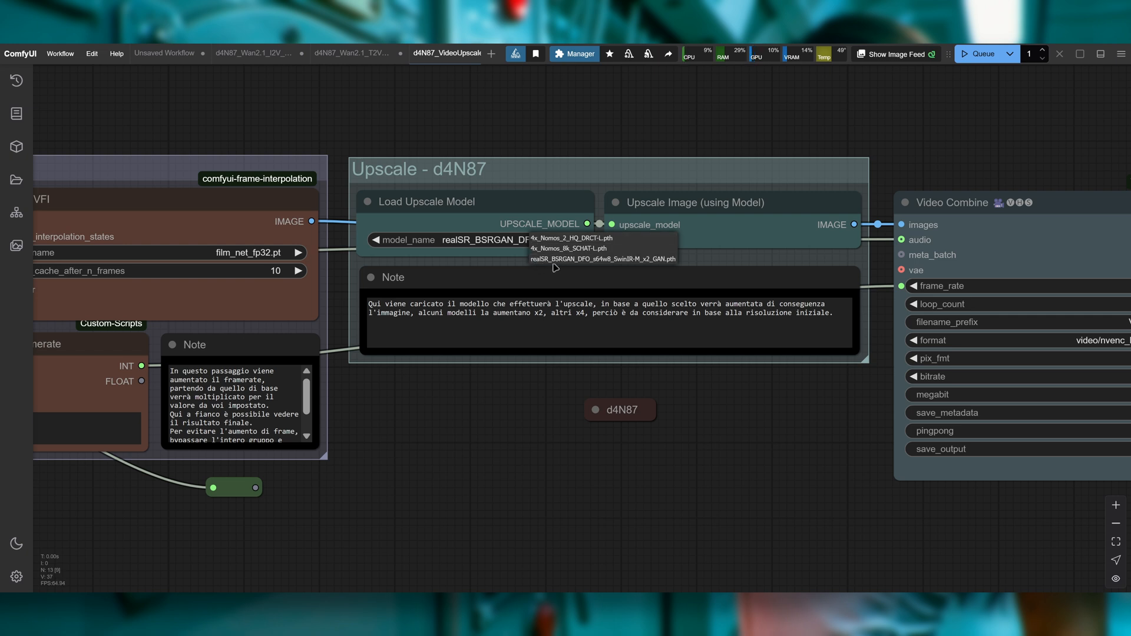
pyautogui.click(646, 259)
pyautogui.moveTo(456, 442); pyautogui.dragTo(599, 441)
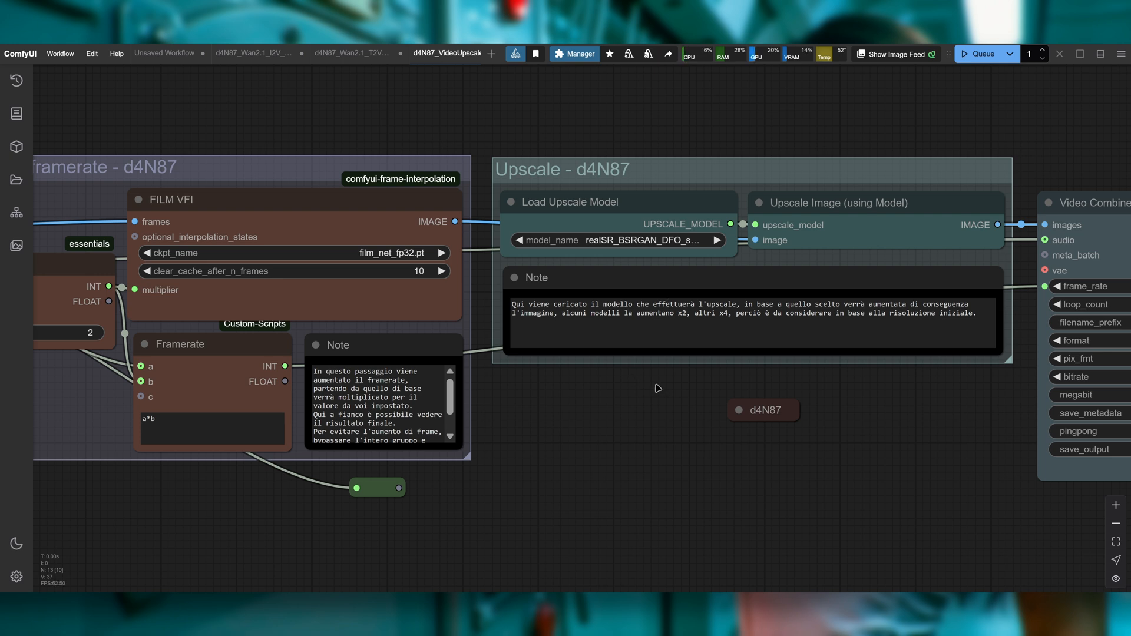
pyautogui.moveTo(614, 411); pyautogui.dragTo(677, 421)
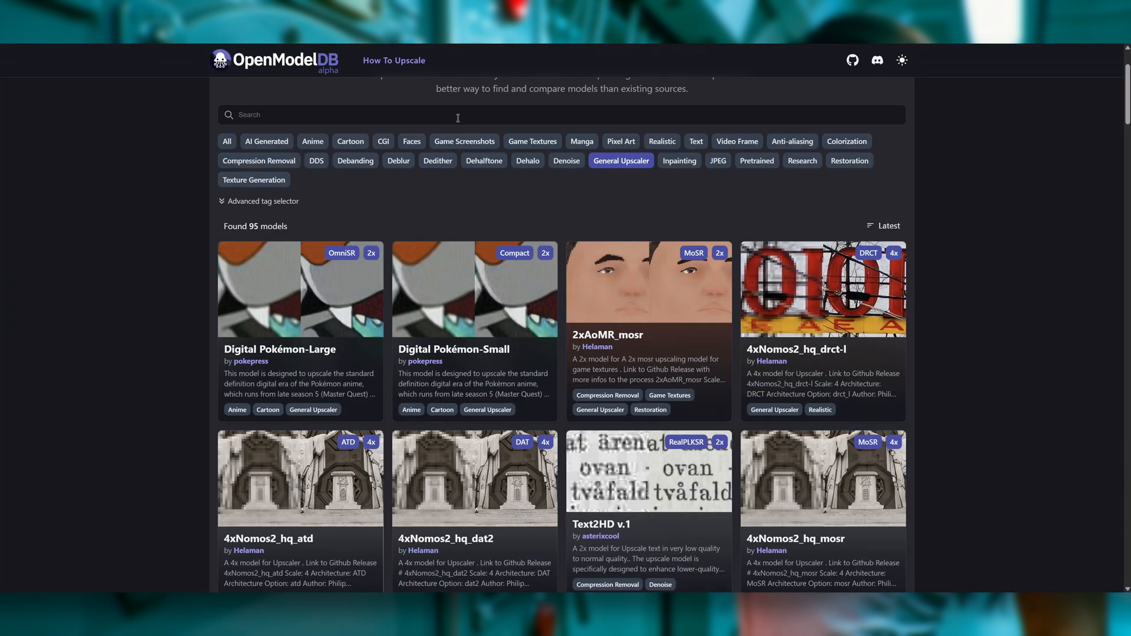
# Step: Search OpenModelDB's general upscalers for 2x models and look through the results
pyautogui.click(426, 110)
pyautogui.scroll(-15, 507, 324)
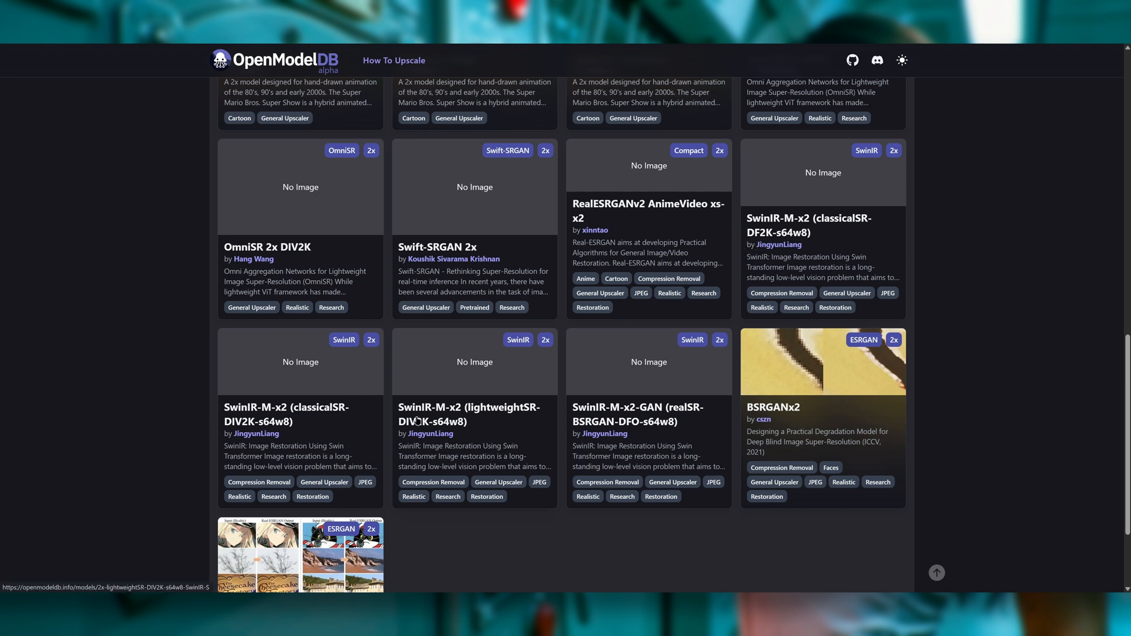
pyautogui.scroll(-2, 709, 415)
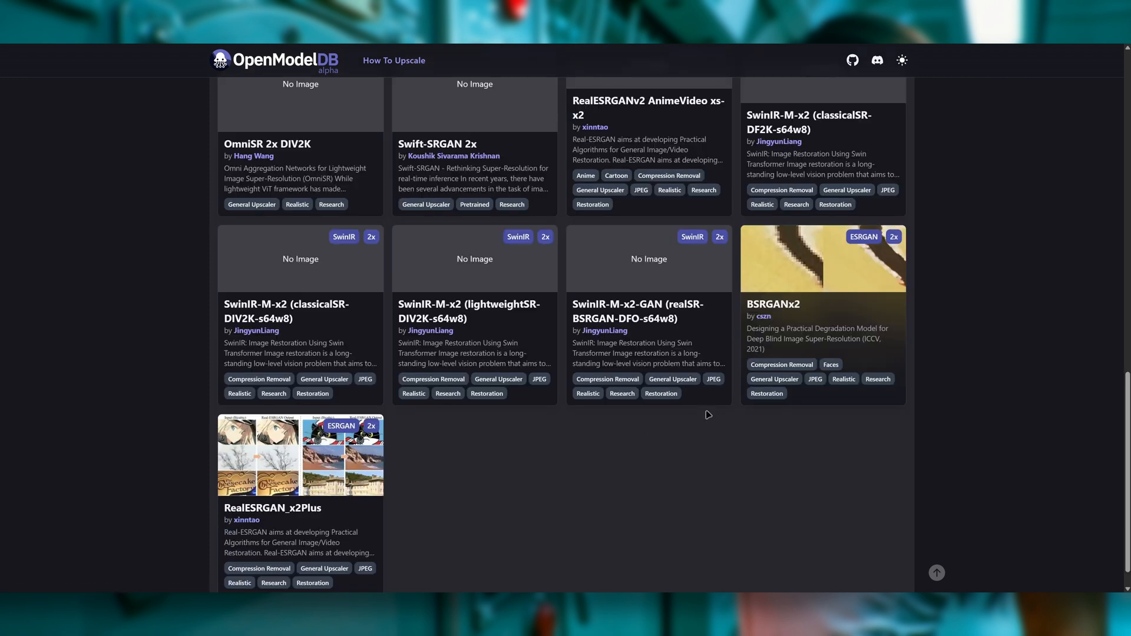
pyautogui.scroll(3, 833, 431)
pyautogui.scroll(4, 833, 430)
pyautogui.scroll(-5, 833, 427)
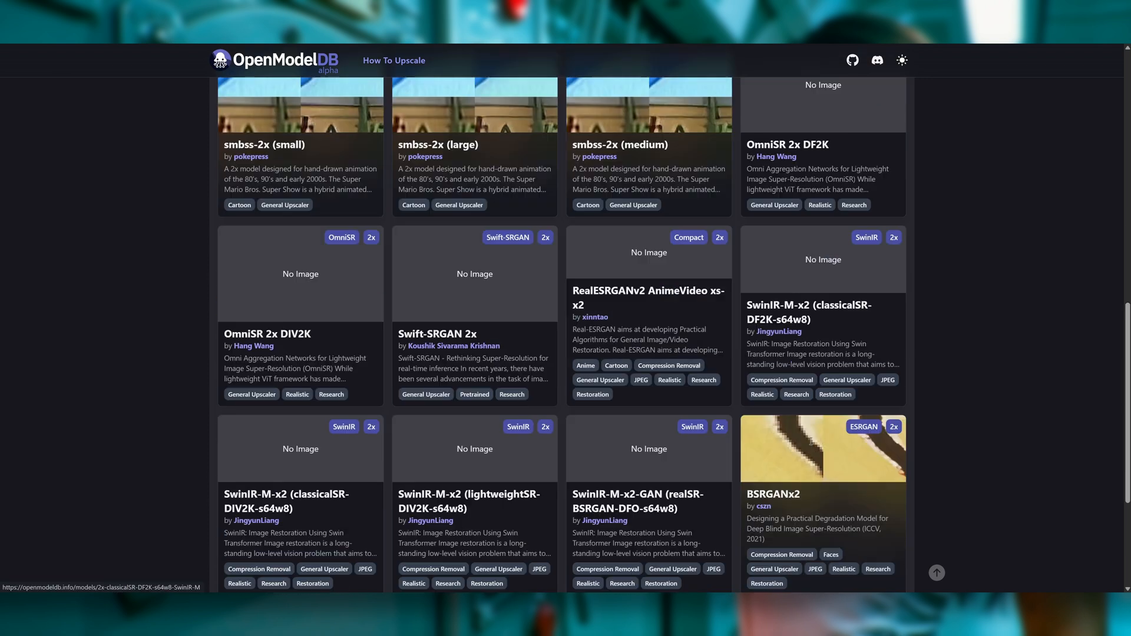
pyautogui.click(618, 299)
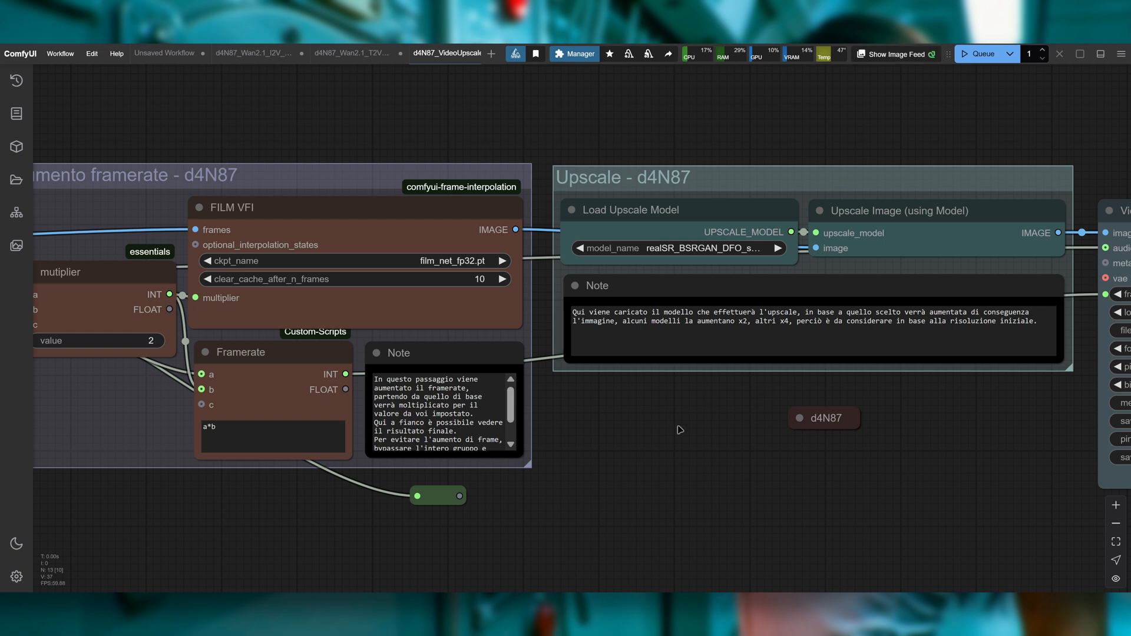
# Step: Return to ComfyUI and review the frame rate and Upscale groups together with the final Video Combine settings
pyautogui.scroll(3, 626, 456)
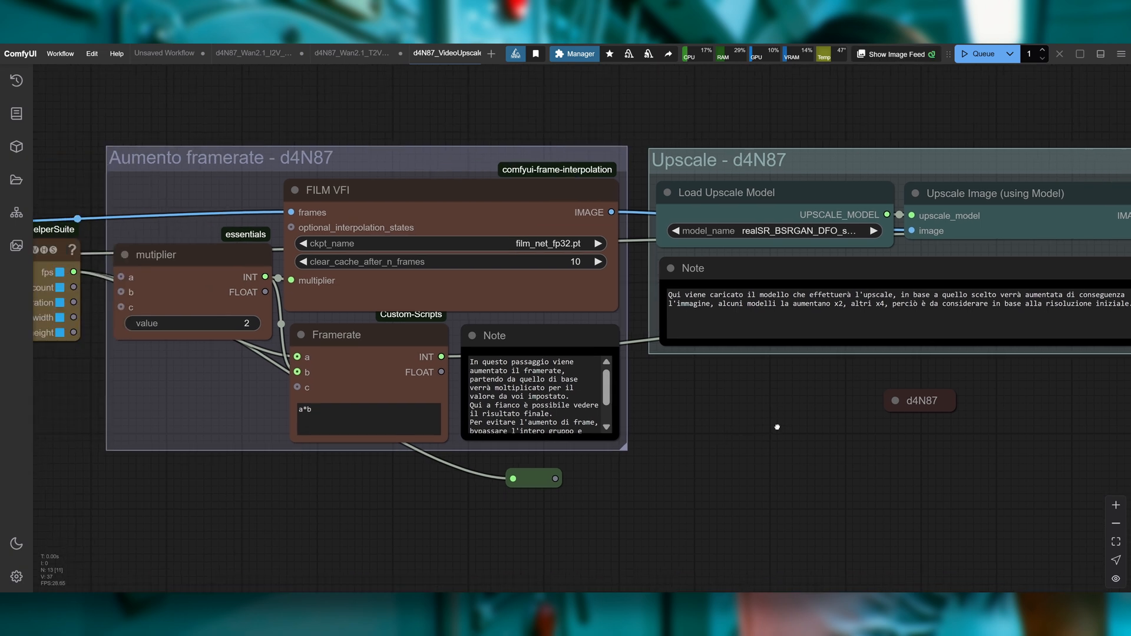
pyautogui.moveTo(457, 496); pyautogui.dragTo(464, 496)
pyautogui.moveTo(851, 365); pyautogui.dragTo(277, 372)
pyautogui.moveTo(778, 512); pyautogui.dragTo(583, 471)
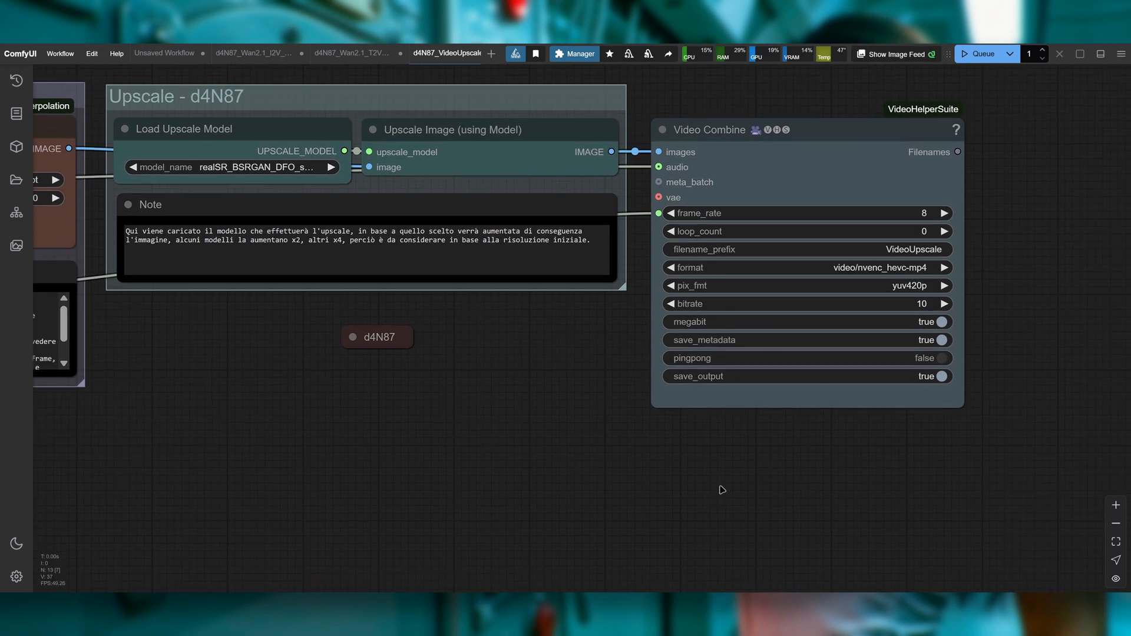
pyautogui.moveTo(370, 412); pyautogui.dragTo(631, 492)
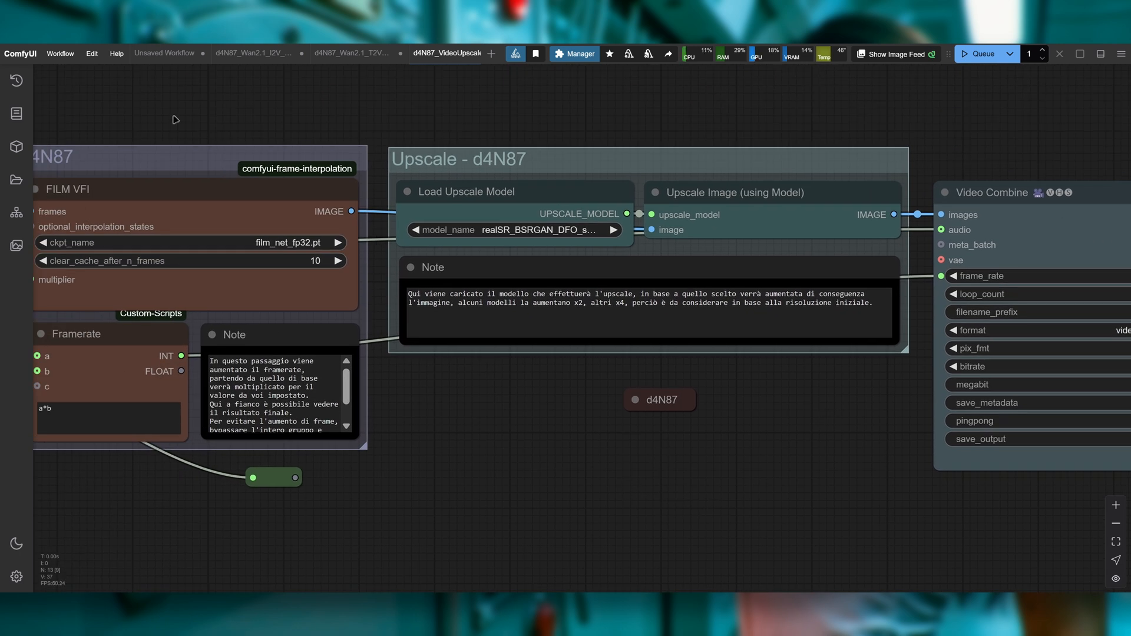
# Step: Switch to the d4N87_Wan2.1_T2V workflow and inspect its VAE Decode (Tiled) and Video Combine settings
pyautogui.click(352, 53)
pyautogui.moveTo(984, 492); pyautogui.dragTo(396, 493)
pyautogui.scroll(5, 970, 191)
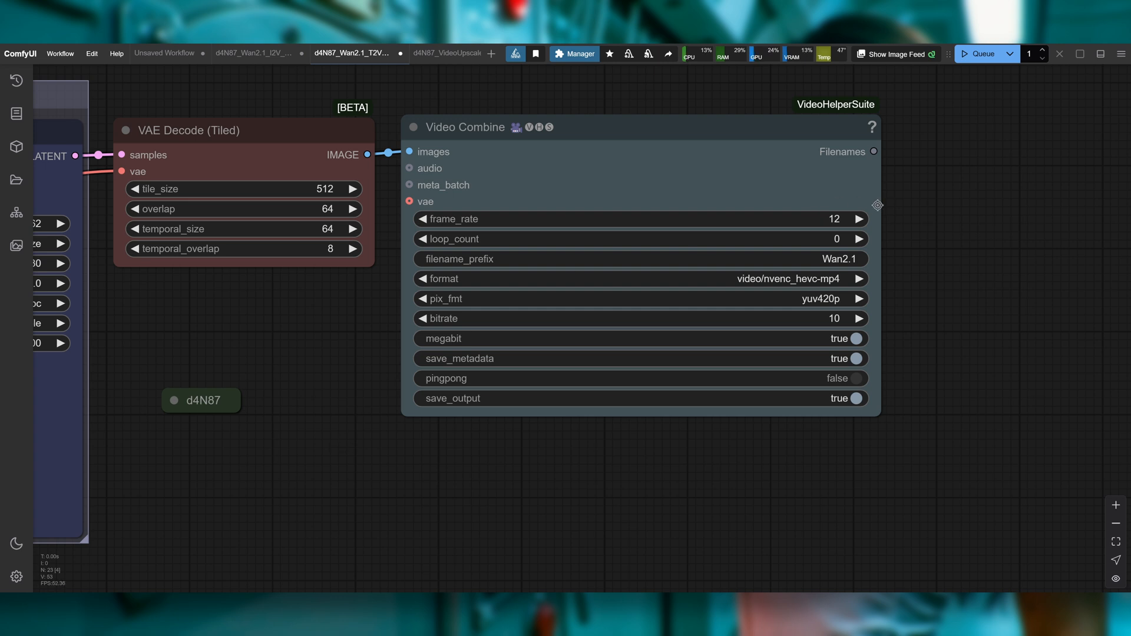
# Step: Examine the WanVideo Tea Cache (native) node in the Elaborazione group and the nodes connected around it
pyautogui.moveTo(282, 454); pyautogui.dragTo(568, 452)
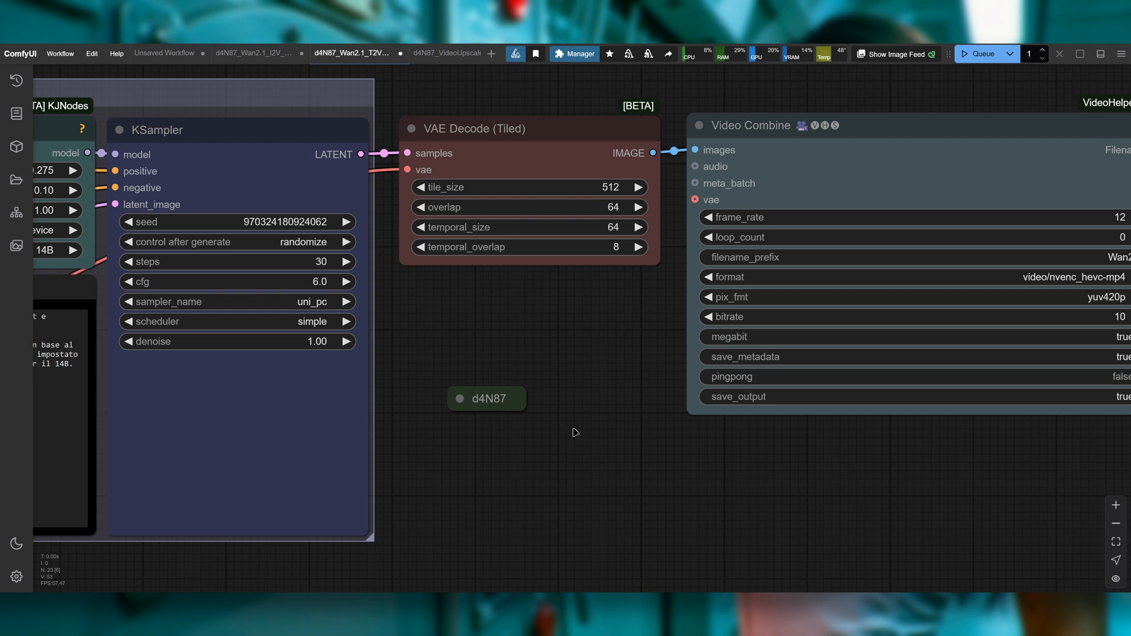
pyautogui.scroll(-2, 572, 436)
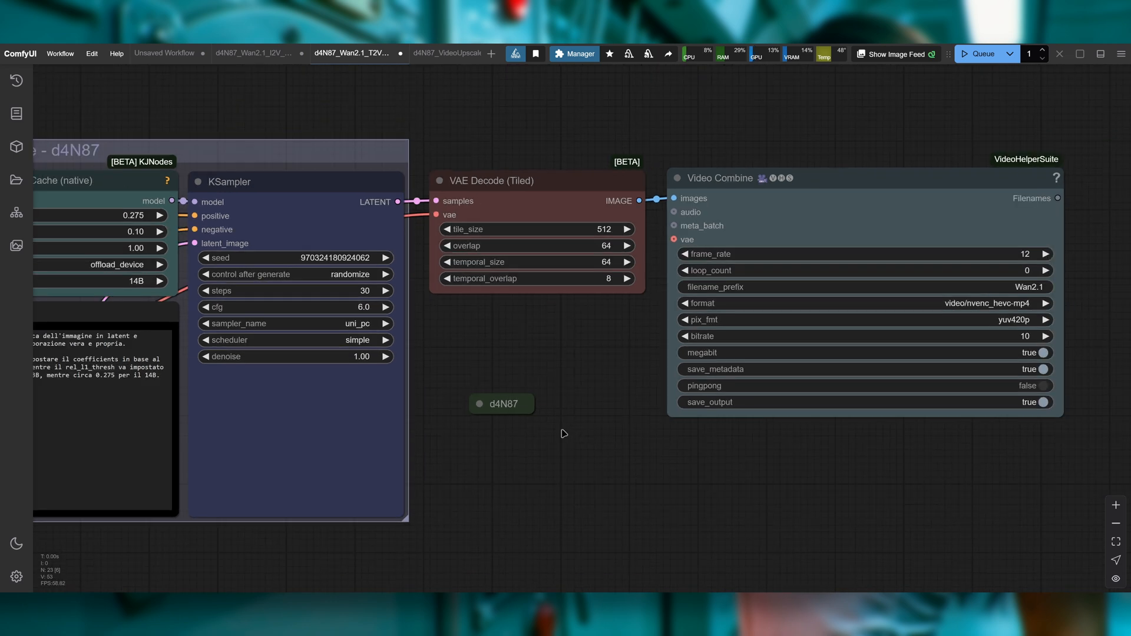
pyautogui.moveTo(467, 510); pyautogui.dragTo(865, 438)
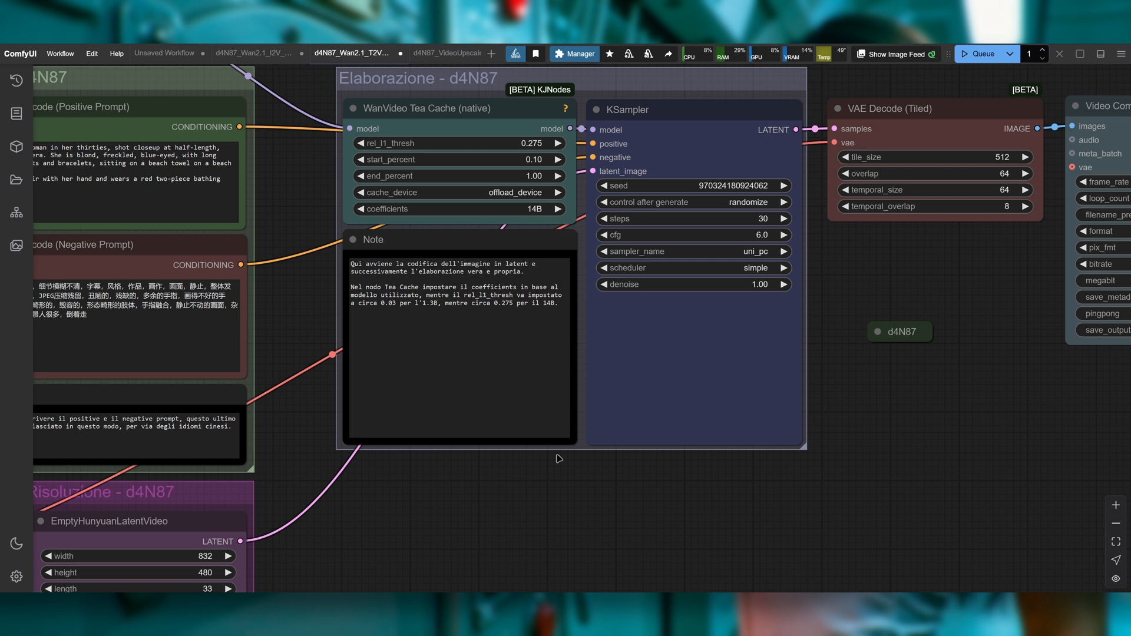
pyautogui.moveTo(294, 190); pyautogui.dragTo(344, 267)
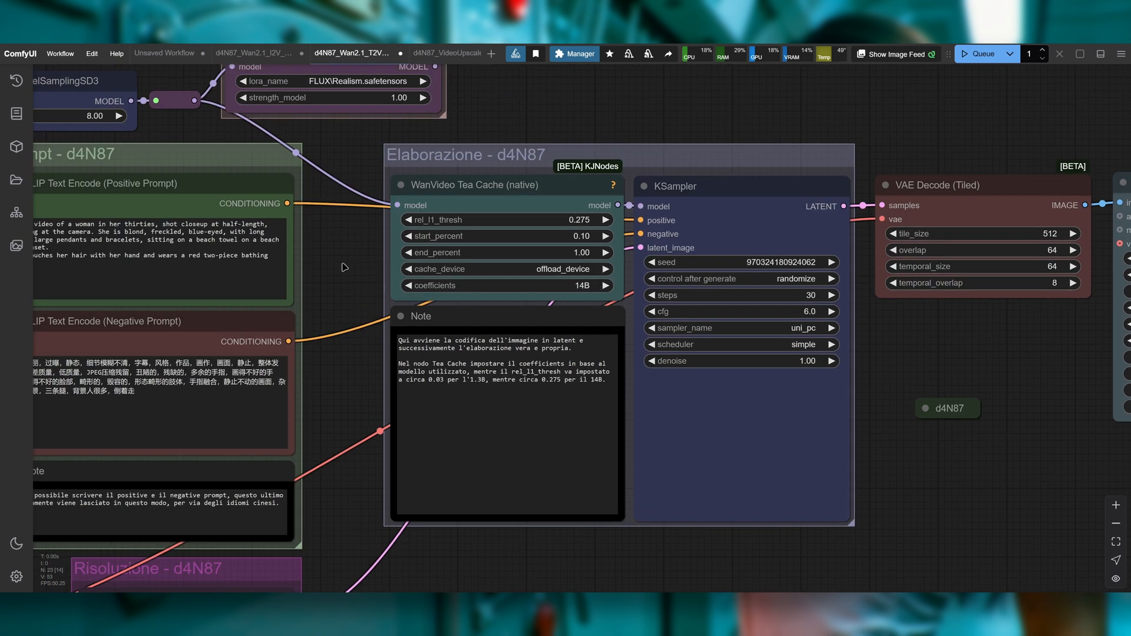
pyautogui.click(556, 192)
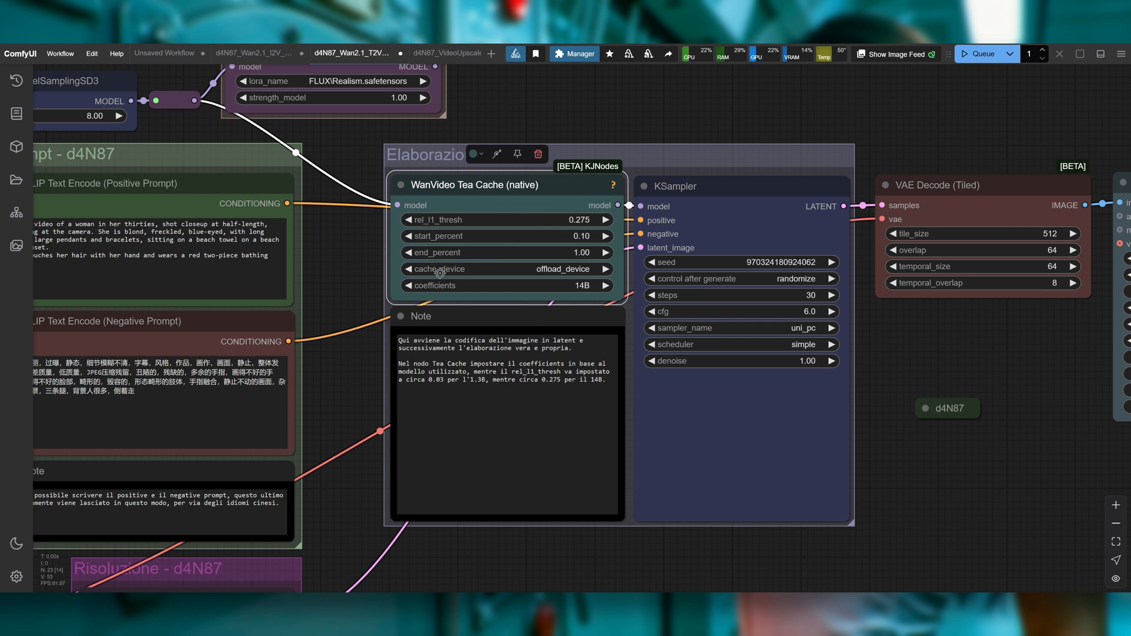
pyautogui.click(349, 257)
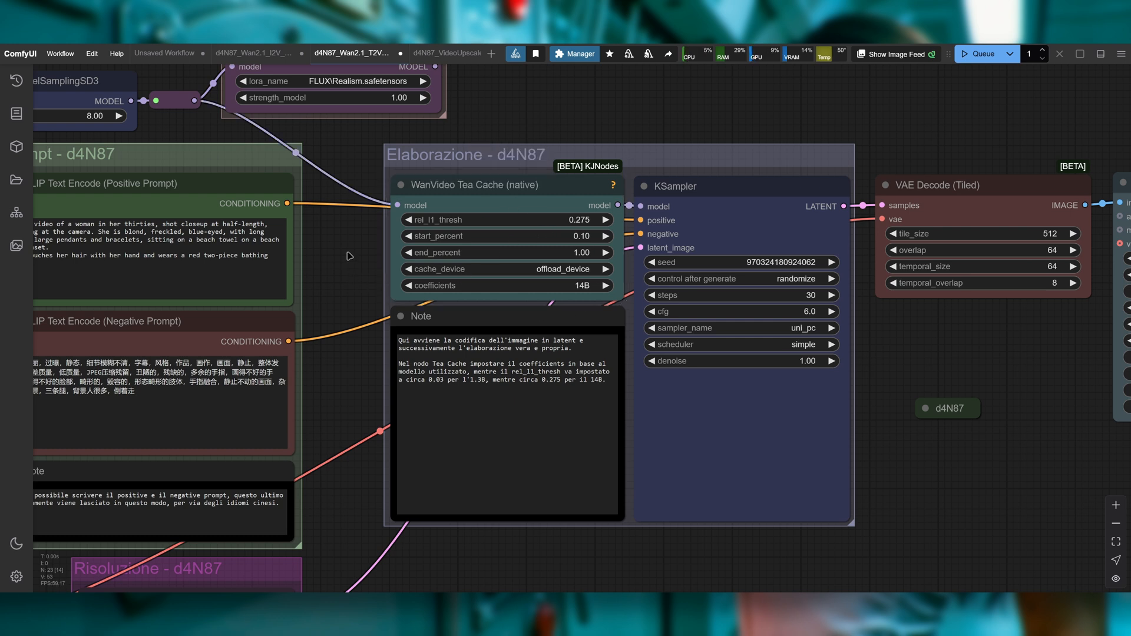
pyautogui.moveTo(350, 257); pyautogui.dragTo(404, 273)
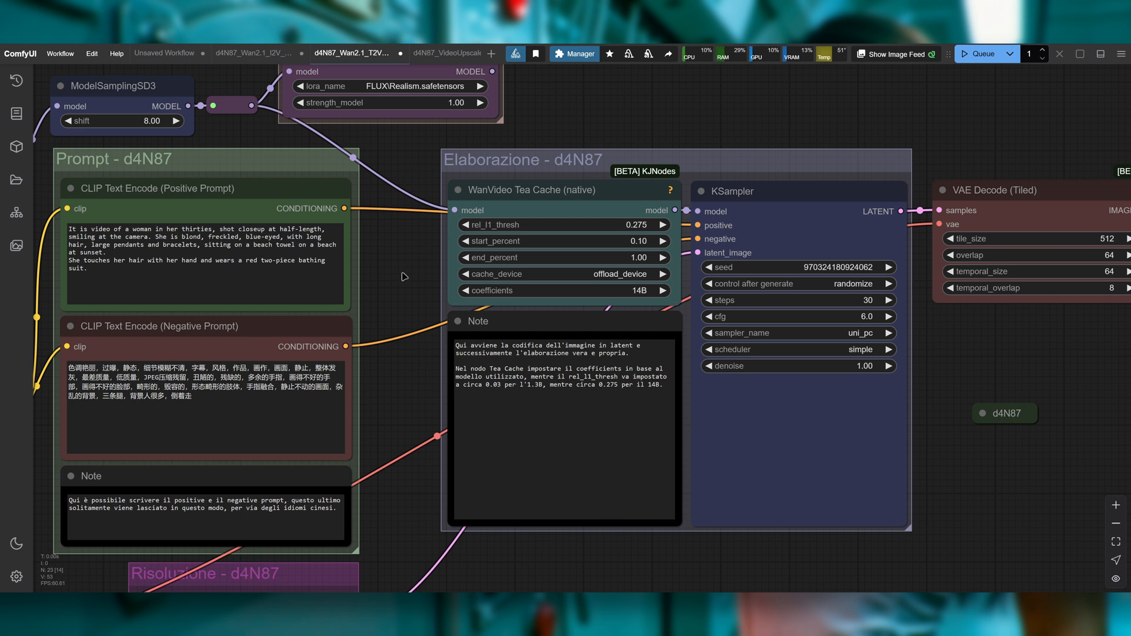
pyautogui.click(590, 192)
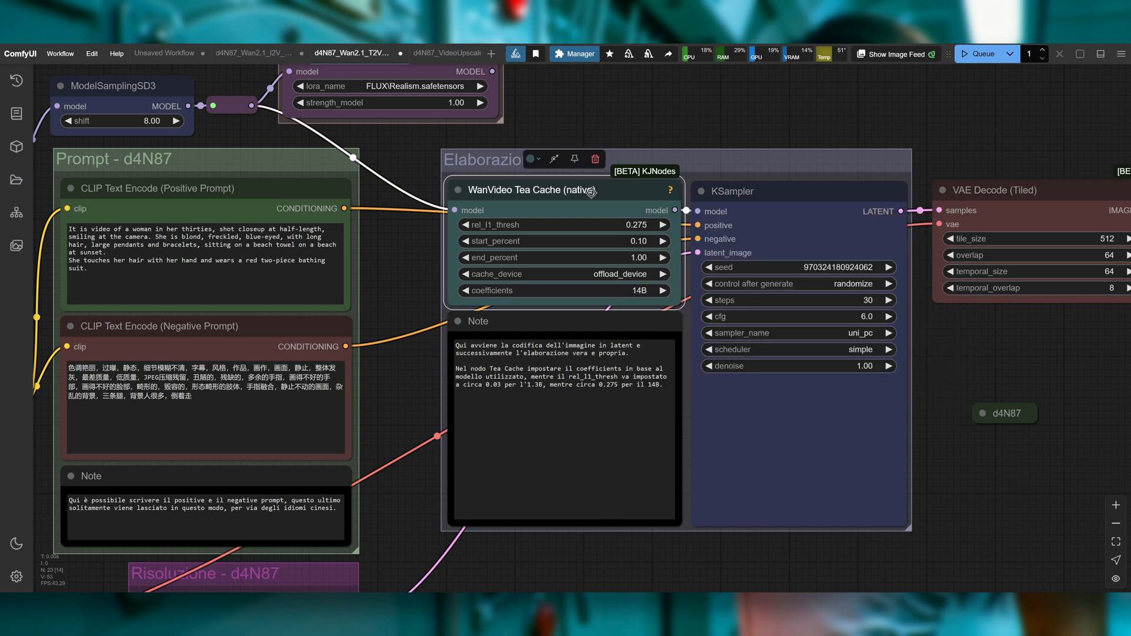
pyautogui.click(410, 286)
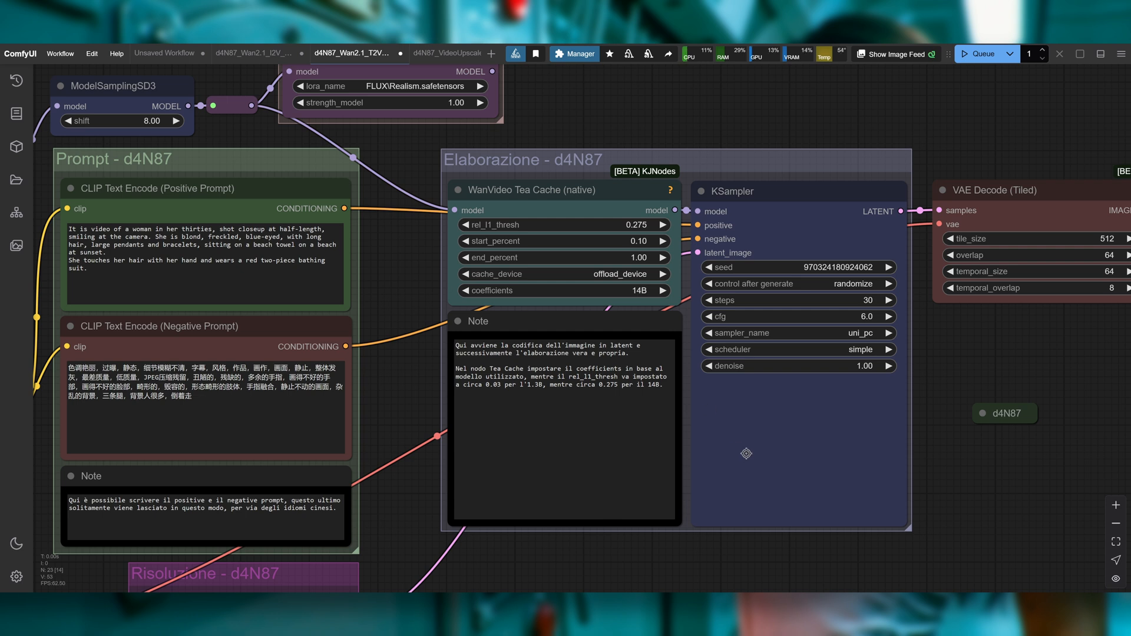
pyautogui.click(561, 207)
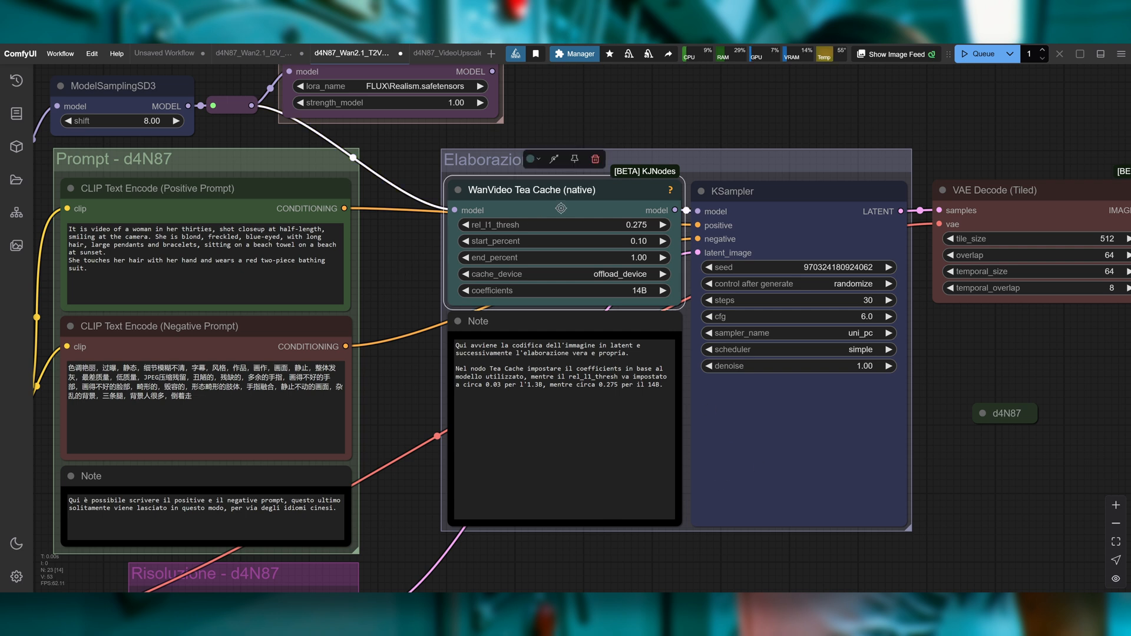
pyautogui.click(407, 328)
# Step: Examine the Caricamento LoRA group and where its LoraLoaderModelOnly node belongs in the model chain
pyautogui.moveTo(390, 436); pyautogui.dragTo(477, 378)
pyautogui.scroll(-2, 479, 381)
pyautogui.moveTo(486, 461); pyautogui.dragTo(544, 430)
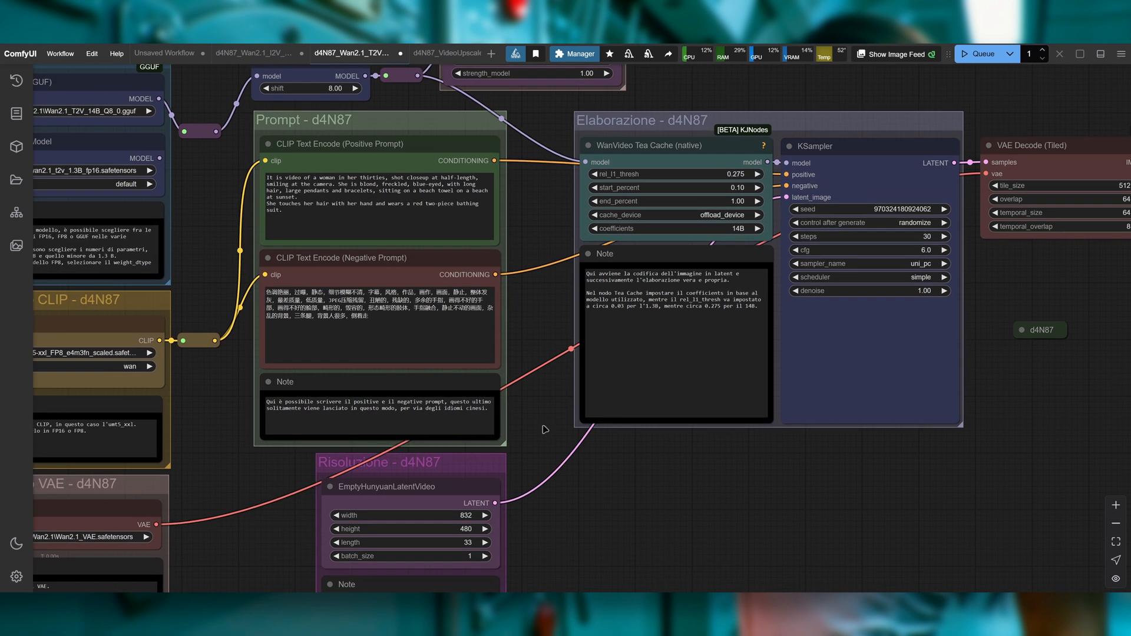
pyautogui.moveTo(234, 190); pyautogui.dragTo(570, 220)
pyautogui.moveTo(914, 338); pyautogui.dragTo(536, 391)
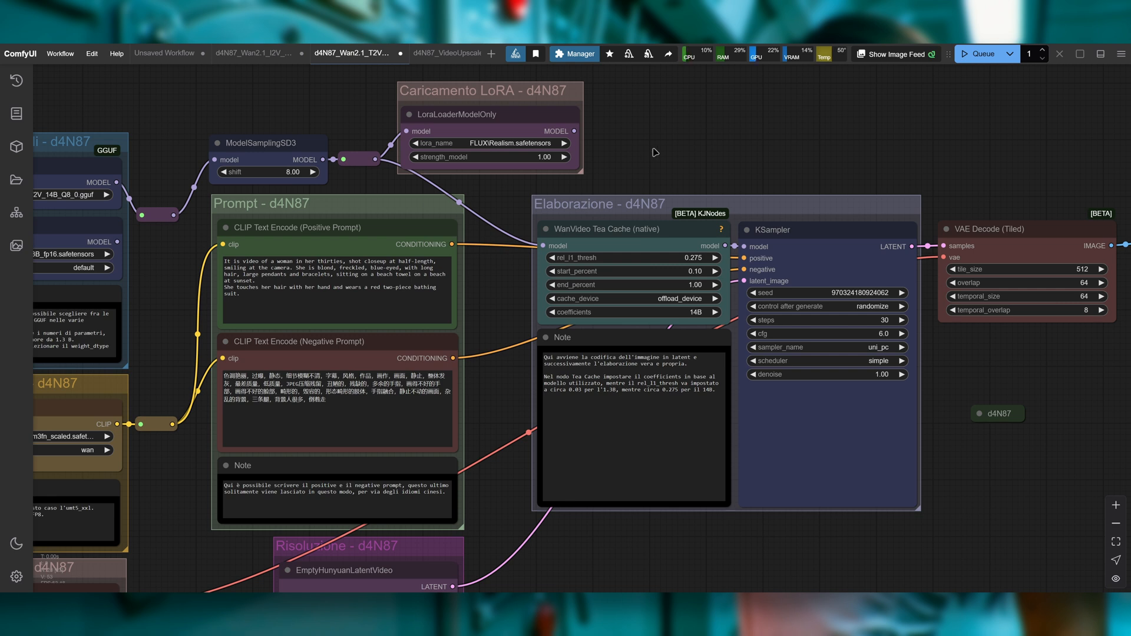
pyautogui.scroll(4, 653, 149)
pyautogui.scroll(-2, 720, 150)
pyautogui.moveTo(712, 152); pyautogui.dragTo(734, 175)
pyautogui.scroll(2, 703, 136)
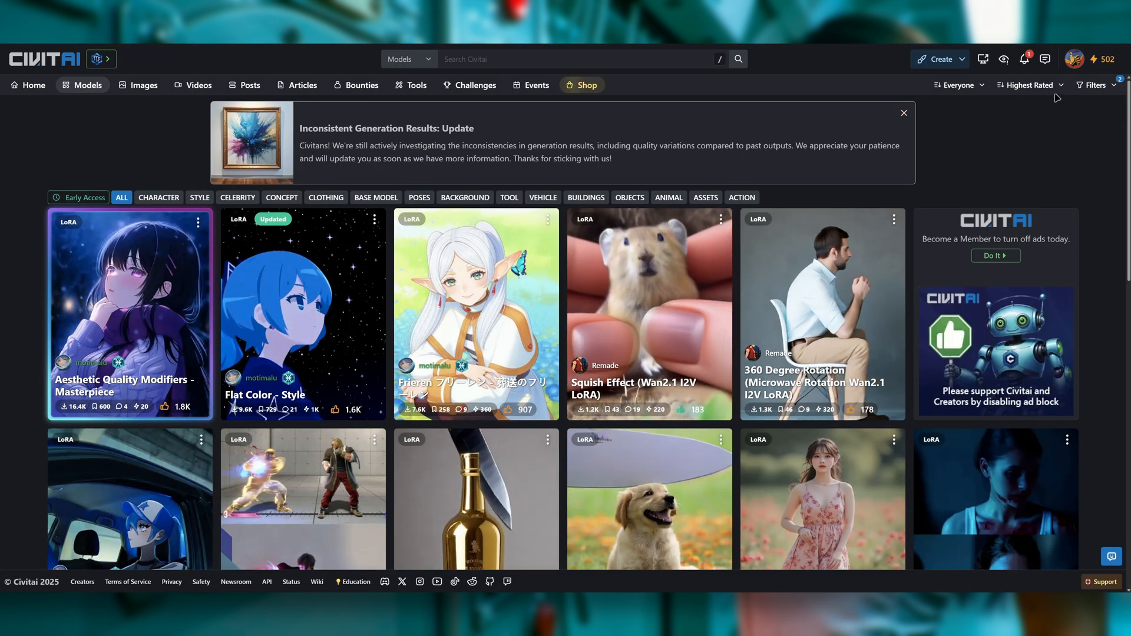
# Step: Switch to Civitai and check the model filters and browsing level options while looking through the Wan LoRA listing
pyautogui.click(1095, 84)
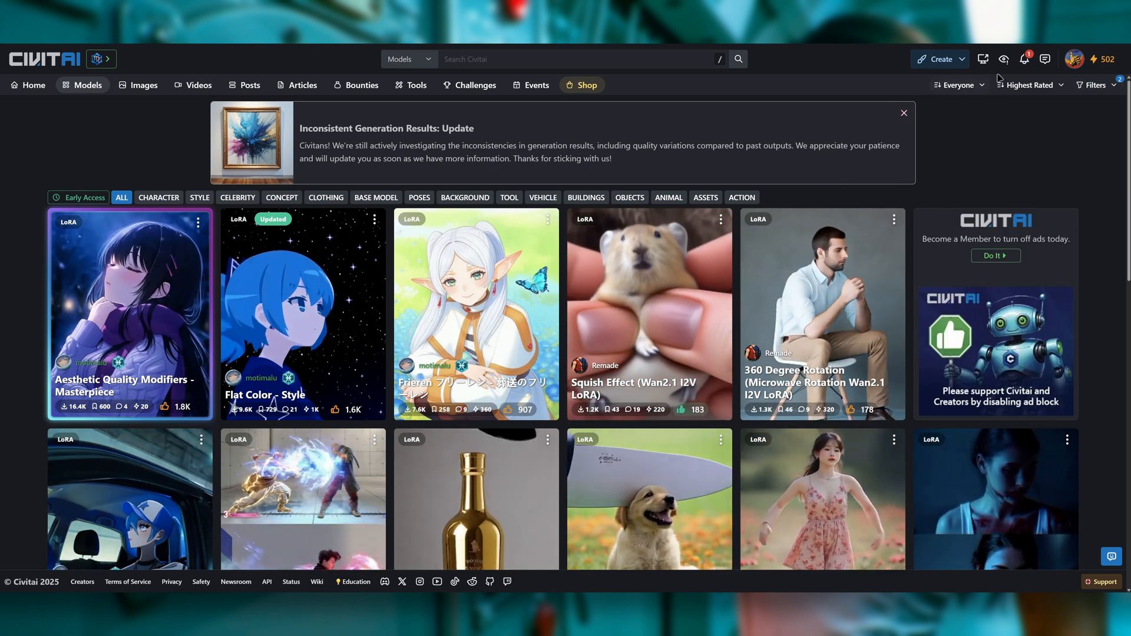
pyautogui.click(1003, 59)
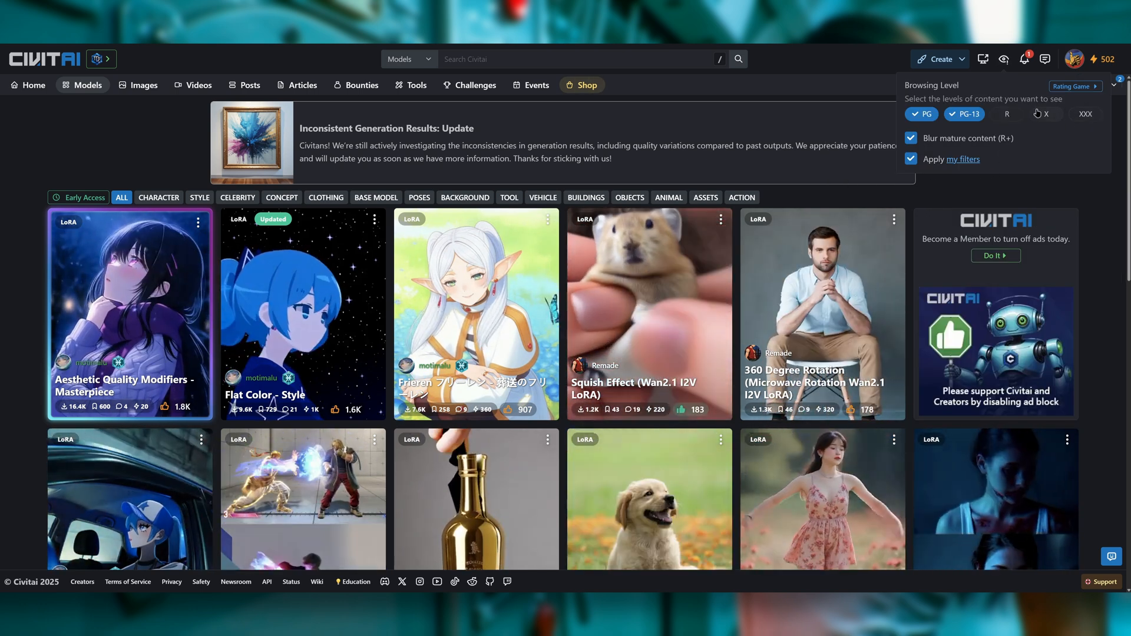
pyautogui.click(1101, 199)
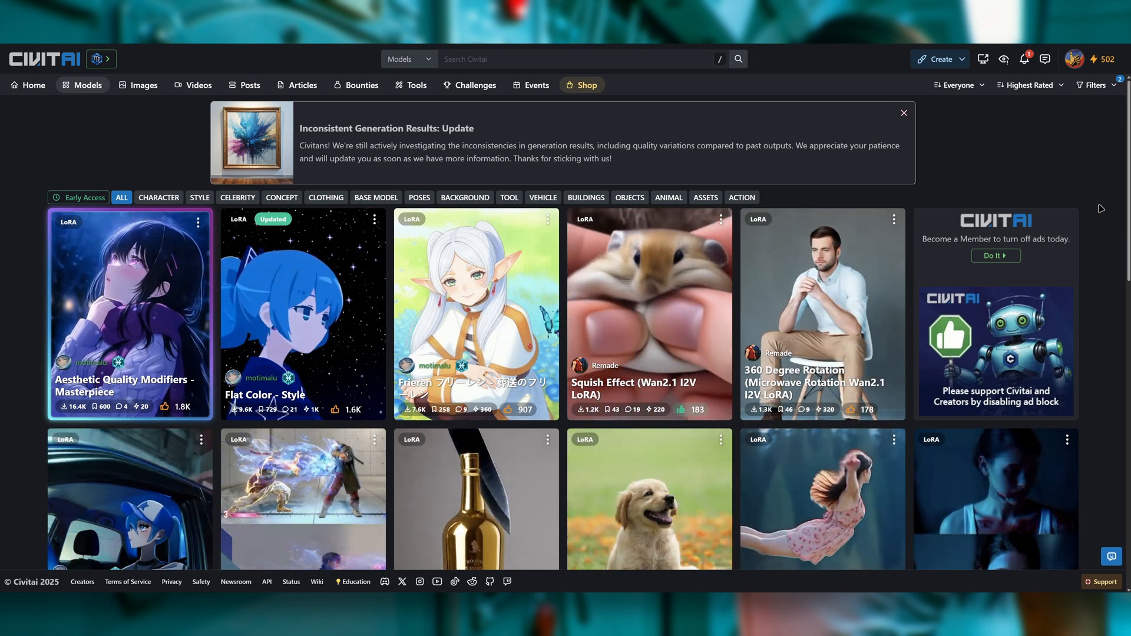
pyautogui.scroll(-2, 670, 185)
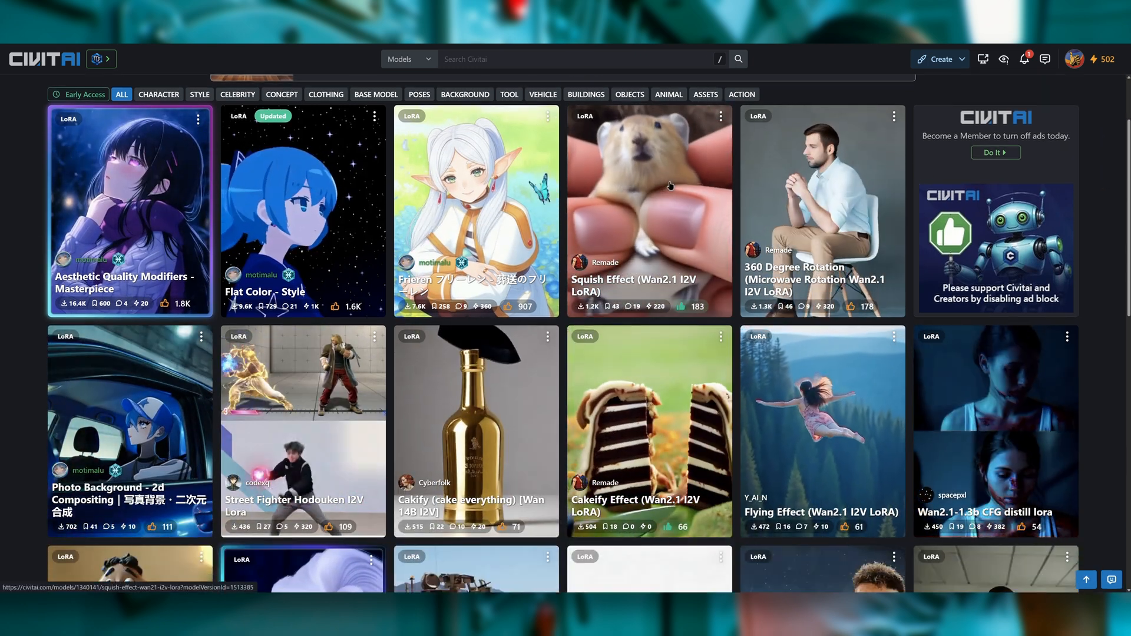
pyautogui.scroll(1, 671, 195)
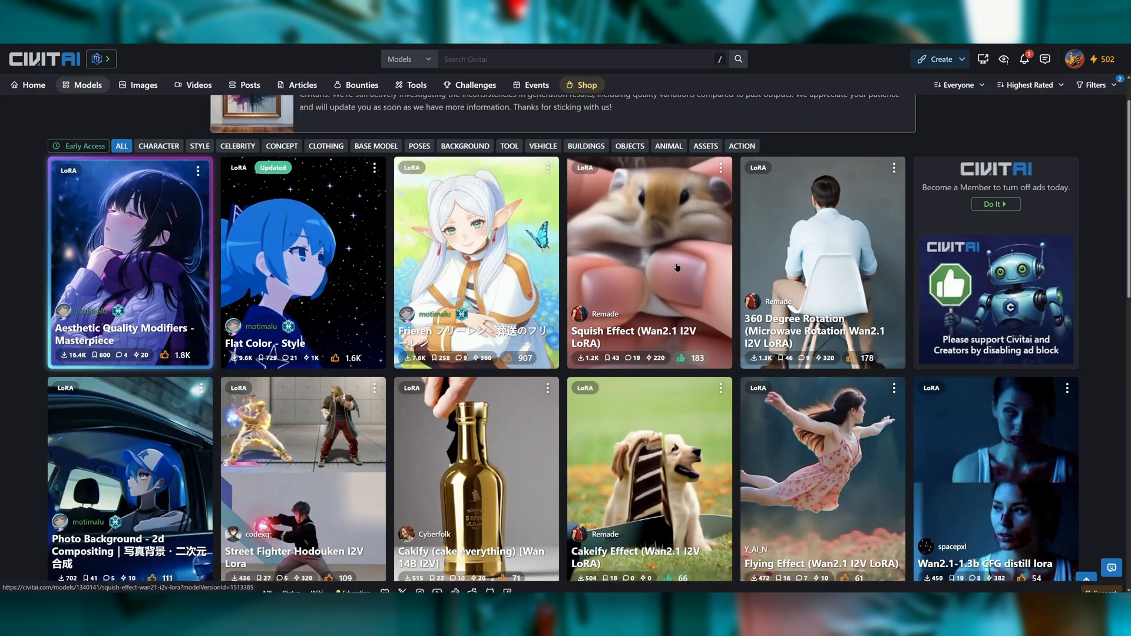
# Step: Open the Squish Effect (Wan2.1 I2V LoRA) page and look through its sample videos
pyautogui.click(680, 256)
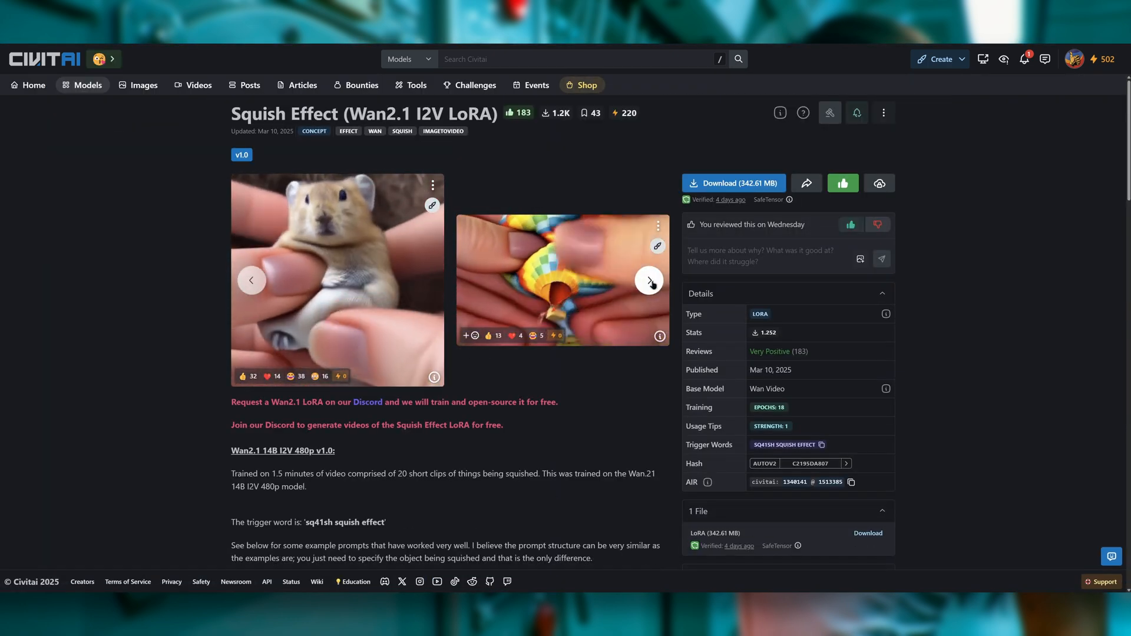
pyautogui.click(652, 283)
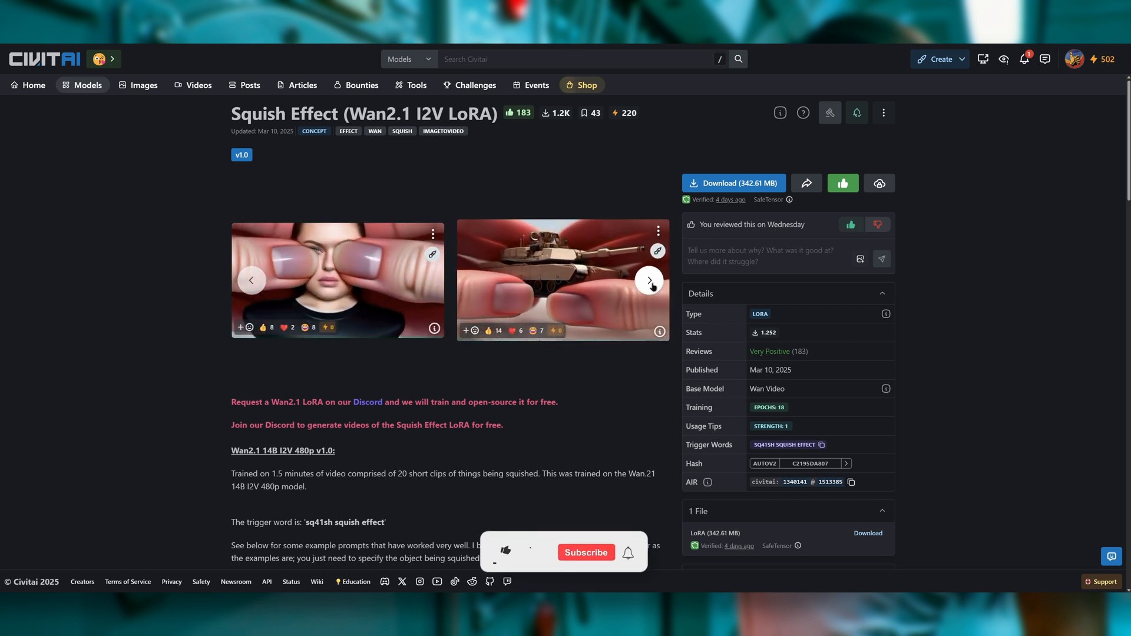
pyautogui.click(651, 283)
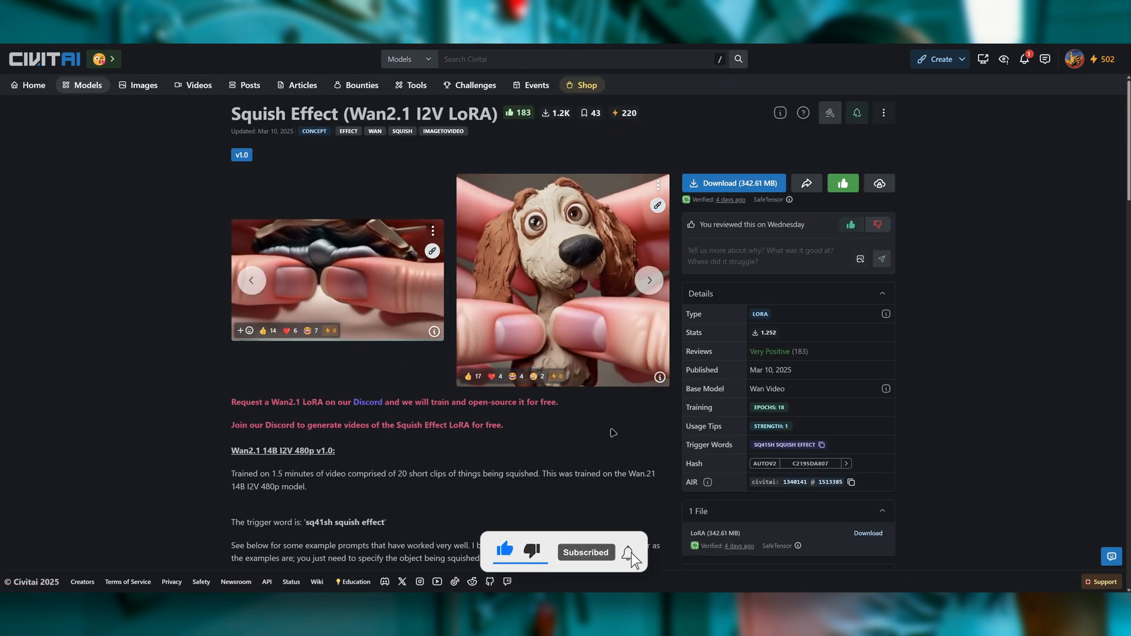
pyautogui.scroll(-1, 558, 427)
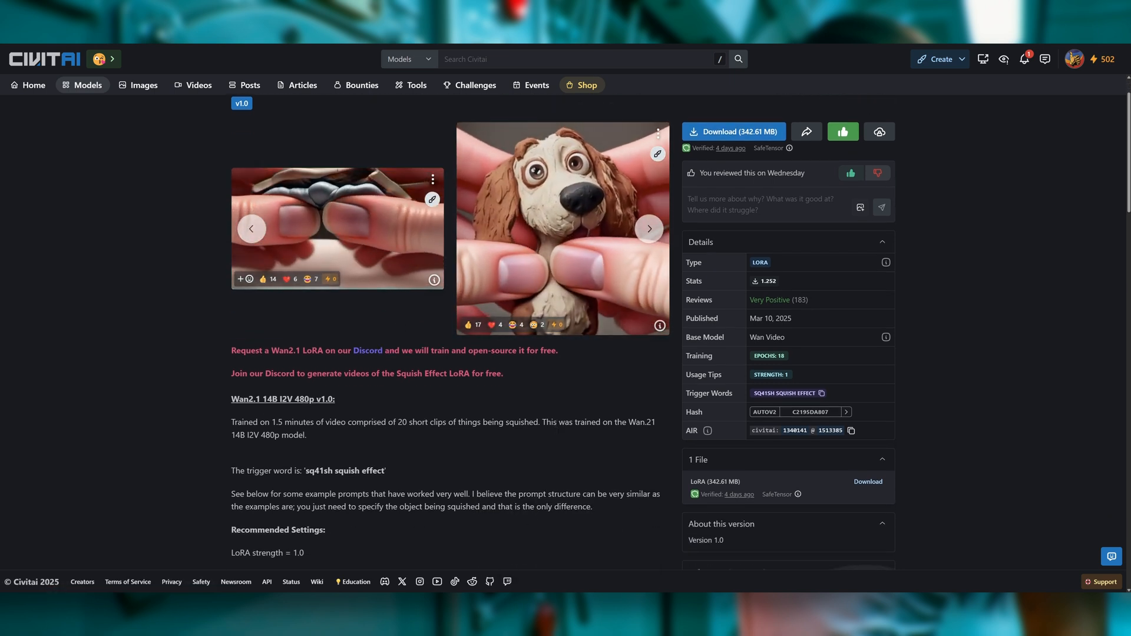
# Step: Switch to File Explorer and check the LoRA files in ComfyUI's models\loras\Wan2.1 folder
pyautogui.hotkey('alt', 'Tab')
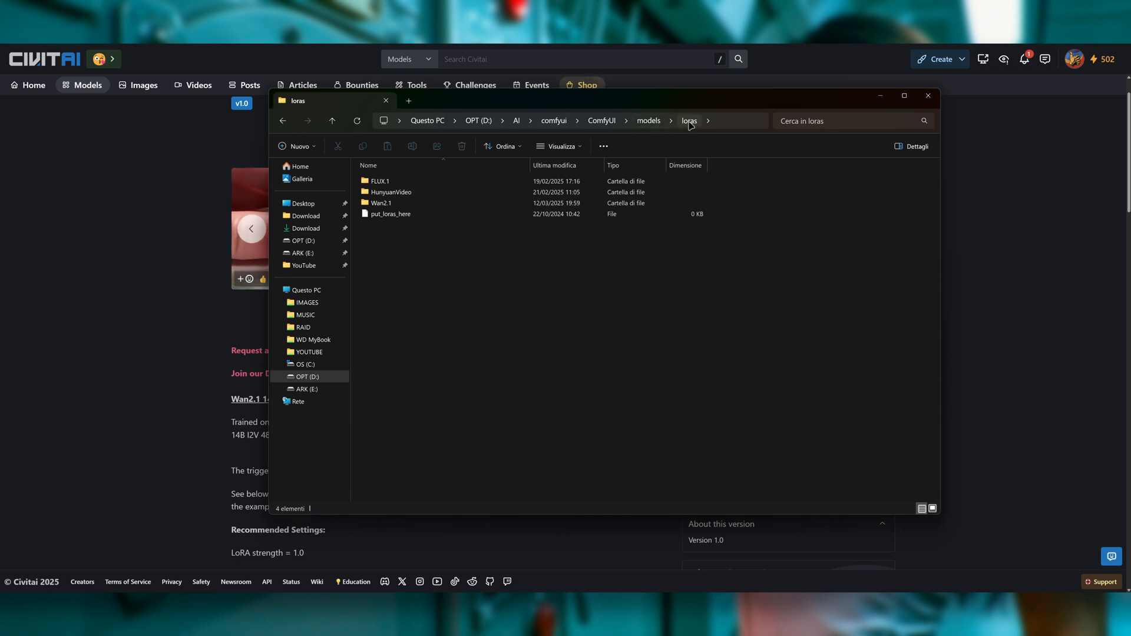
pyautogui.doubleClick(399, 205)
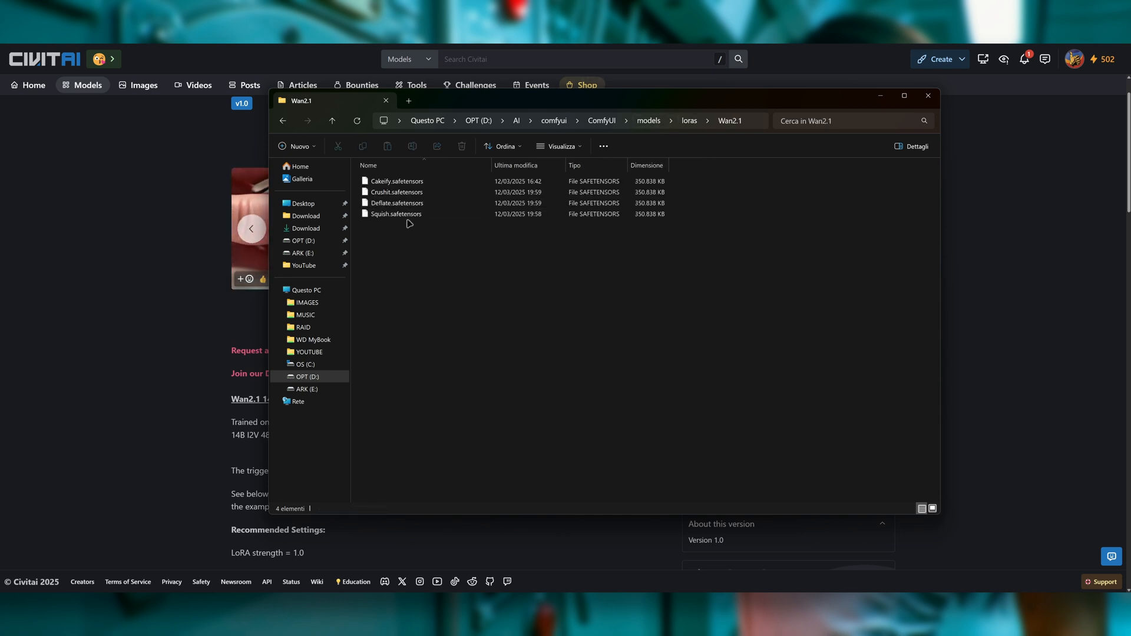
pyautogui.hotkey('alt', 'Tab')
# Step: Expand the full Squish Effect LoRA description on Civitai and read its recommended settings
pyautogui.scroll(-3, 471, 290)
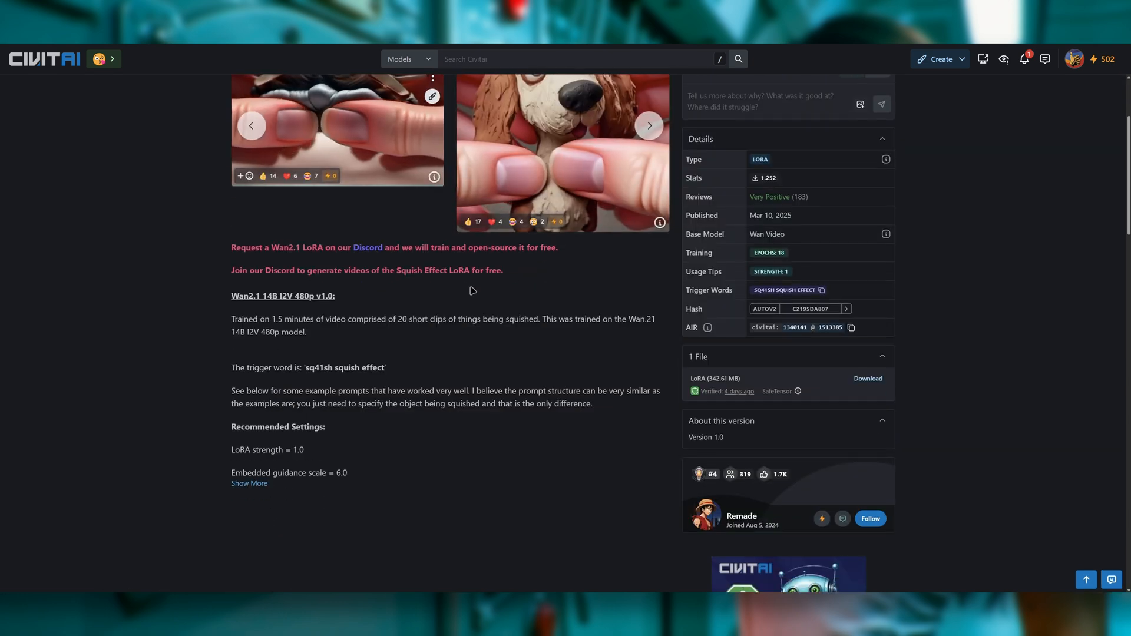
pyautogui.click(249, 382)
pyautogui.scroll(-2, 279, 302)
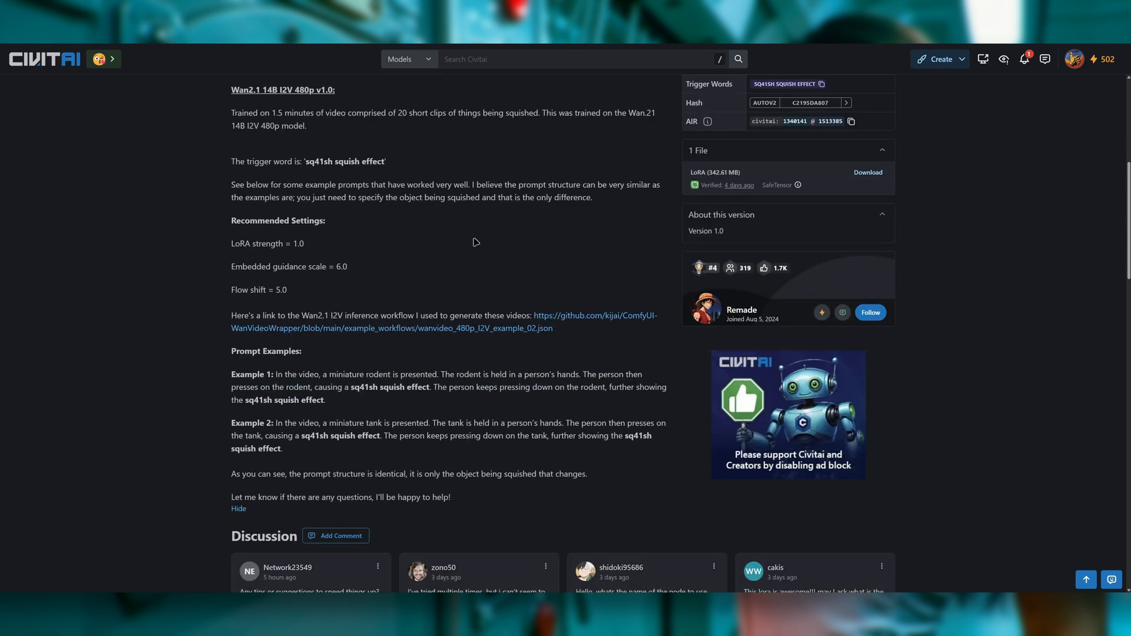
# Step: Switch to ComfyUI and set the ModelSamplingSD3 shift to 5
pyautogui.hotkey('alt', 'Tab')
pyautogui.click(219, 219)
pyautogui.write('5')
pyautogui.hotkey('alt', 'Tab')
# Step: Examine the Example 1 prompt on the Squish Effect page and expand the full prompt of the rodent sample video
pyautogui.scroll(-2, 371, 382)
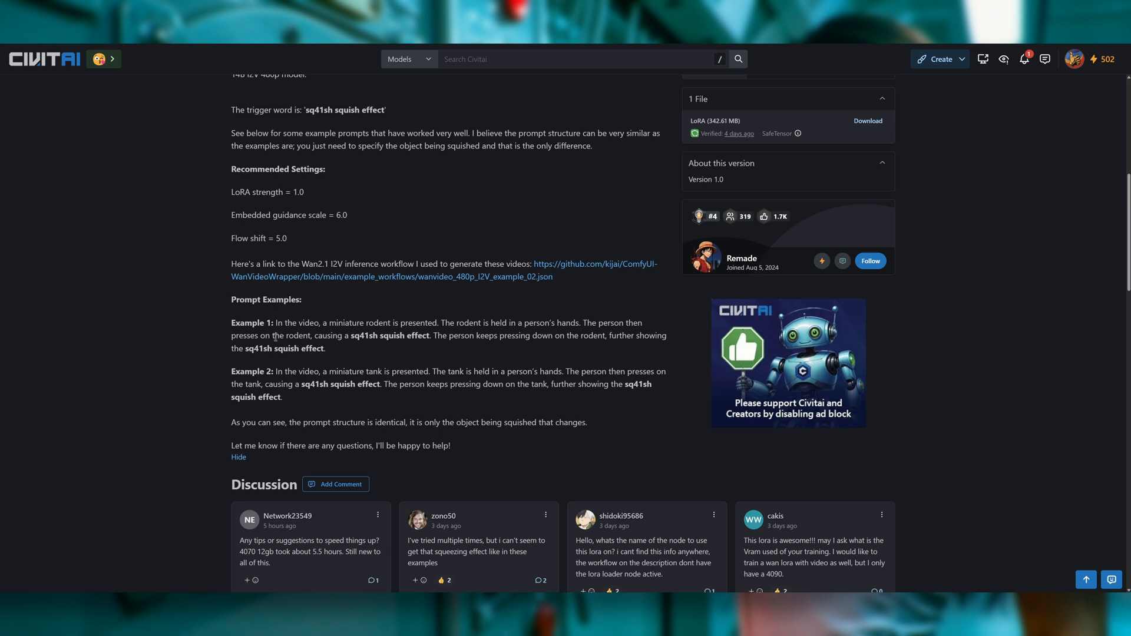
pyautogui.moveTo(274, 324); pyautogui.dragTo(321, 348)
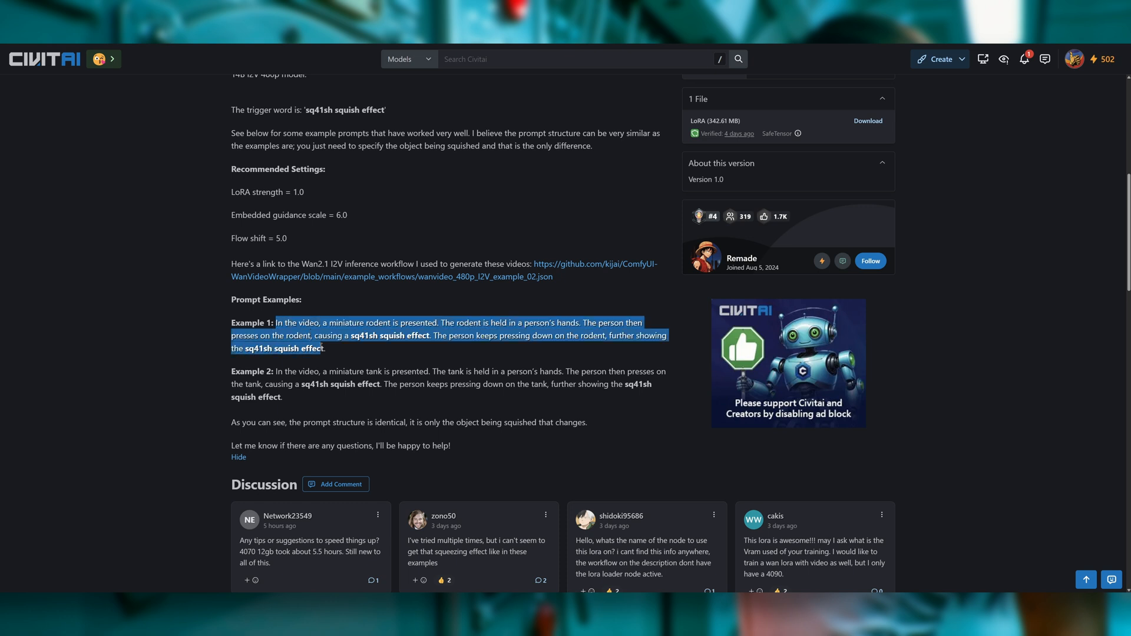
pyautogui.click(321, 347)
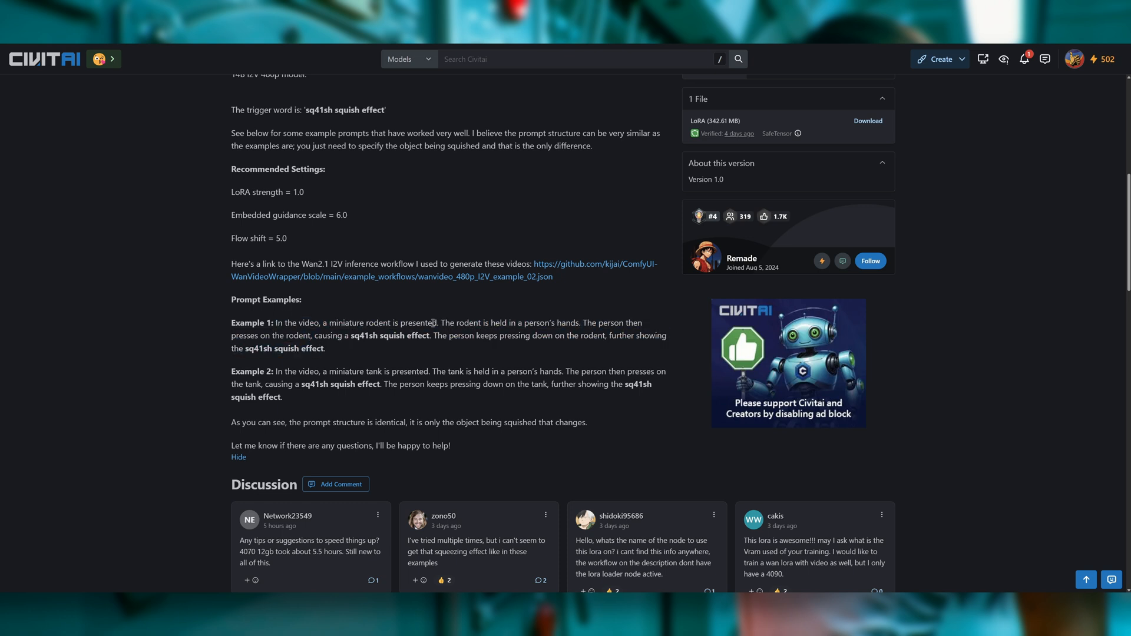
pyautogui.scroll(6, 547, 373)
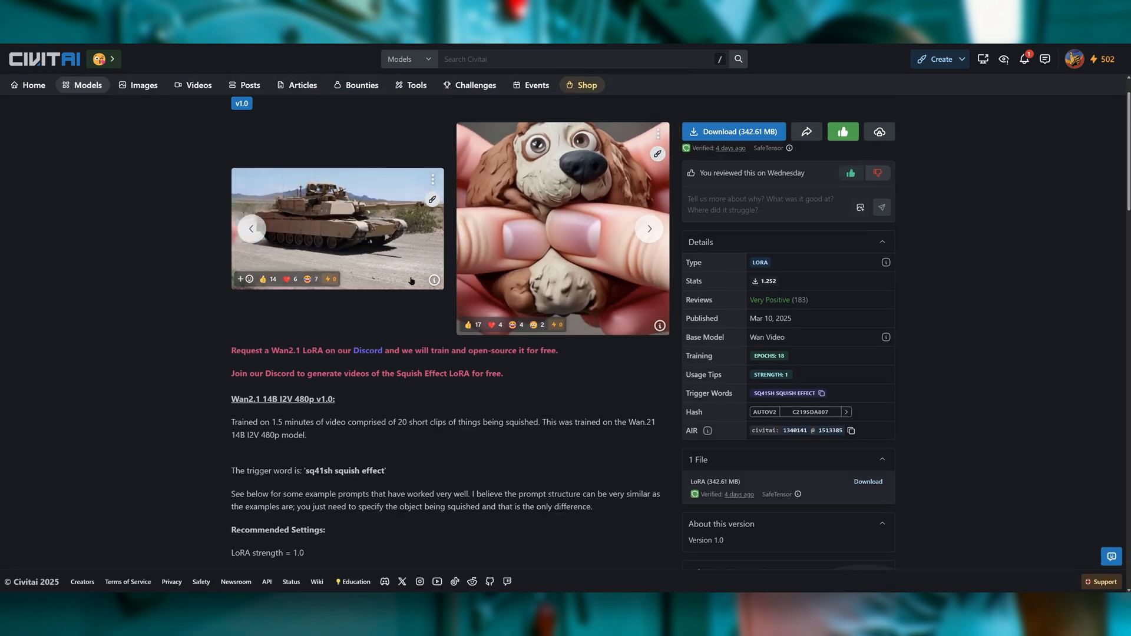
pyautogui.click(646, 228)
pyautogui.click(648, 228)
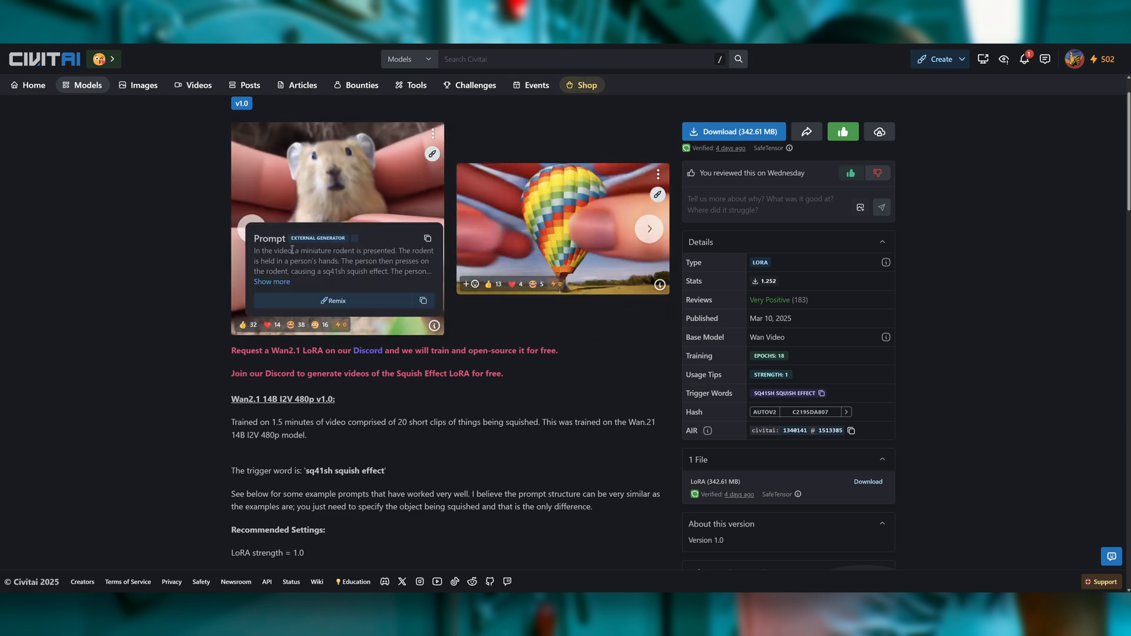
pyautogui.click(286, 282)
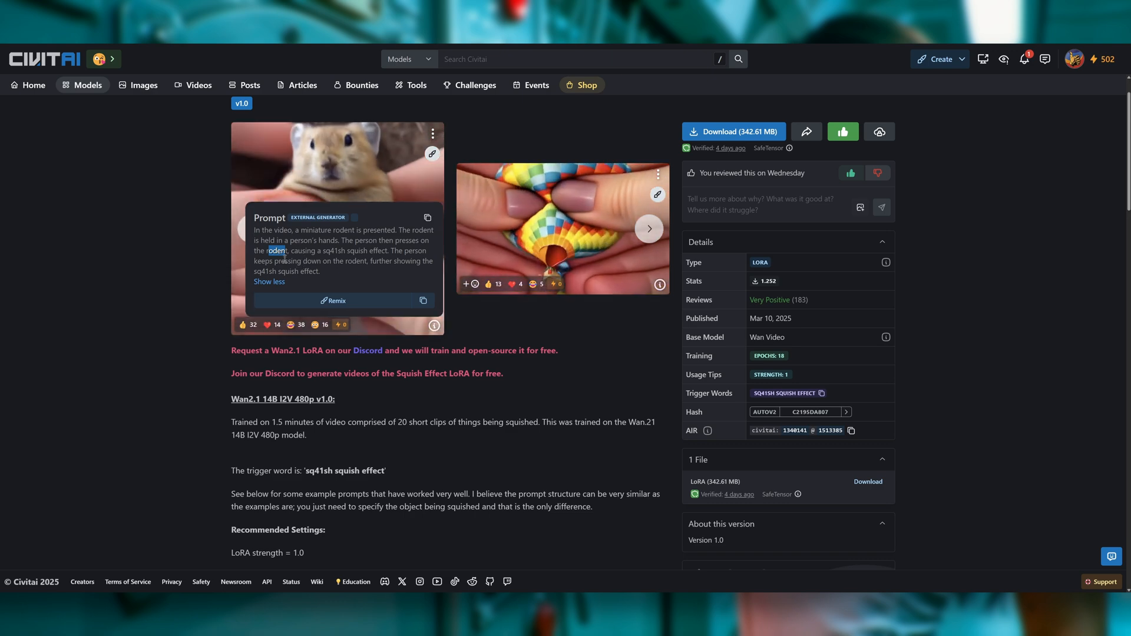
# Step: Look through the community Gallery of videos made with the Squish Effect LoRA
pyautogui.scroll(-7, 554, 406)
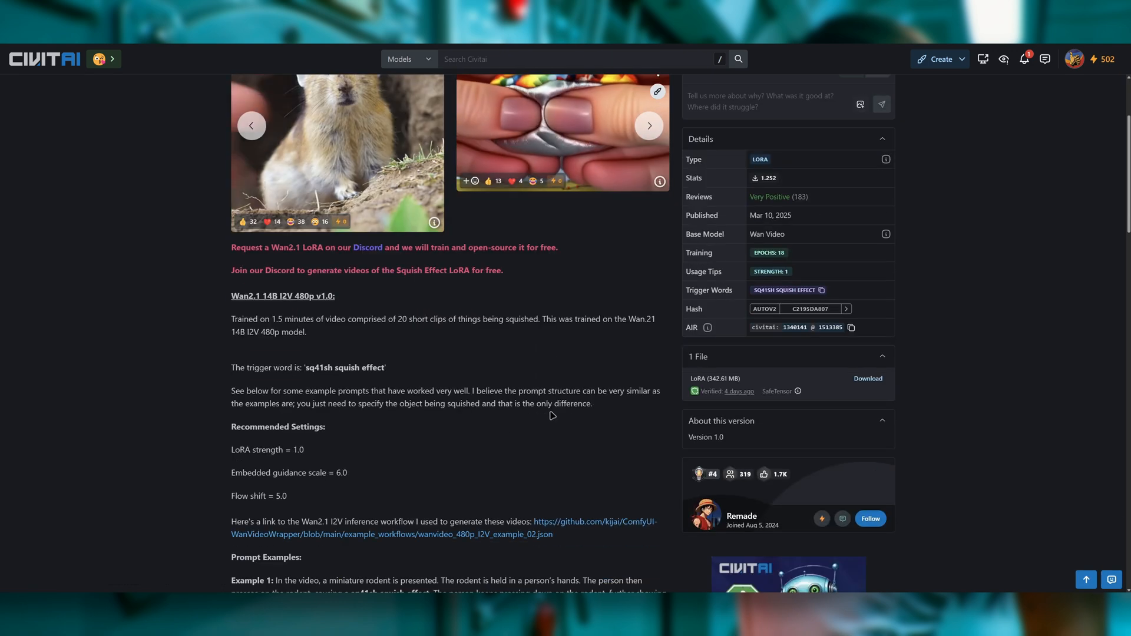
pyautogui.scroll(-11, 561, 388)
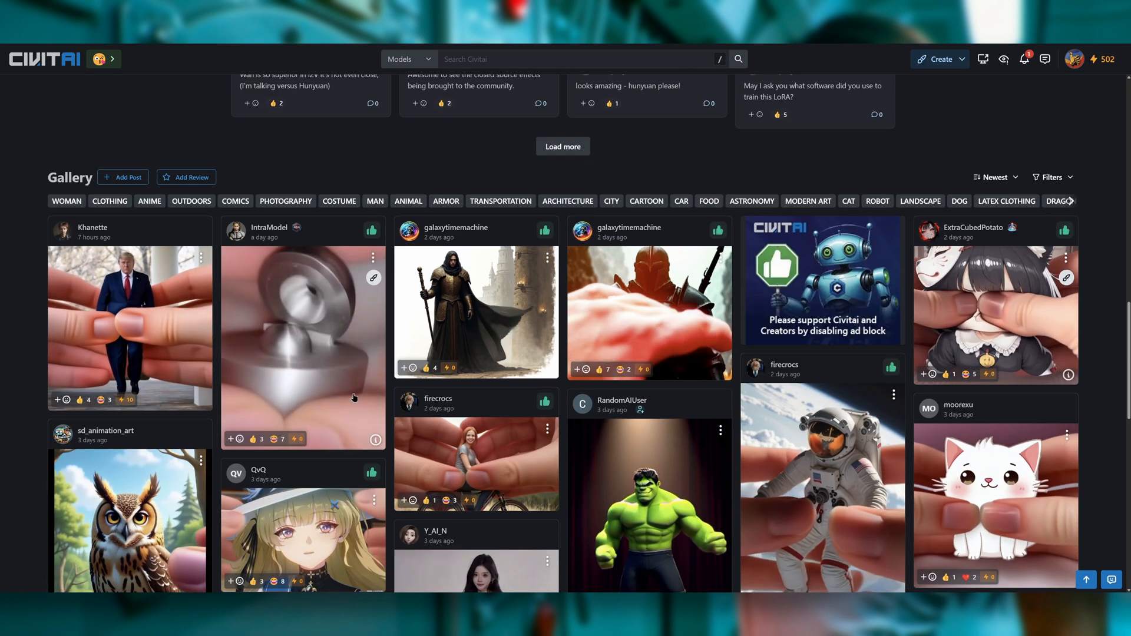
pyautogui.scroll(5, 677, 306)
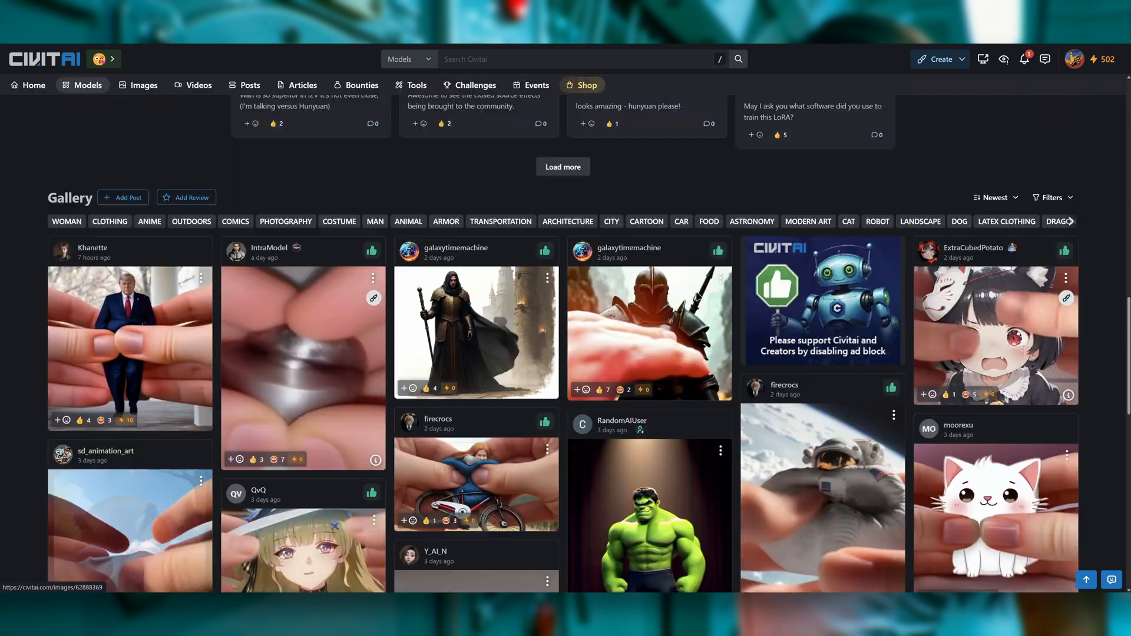
# Step: Go back from the Squish Effect page to the Civitai model list and look through the available Wan LoRAs
pyautogui.scroll(11, 709, 303)
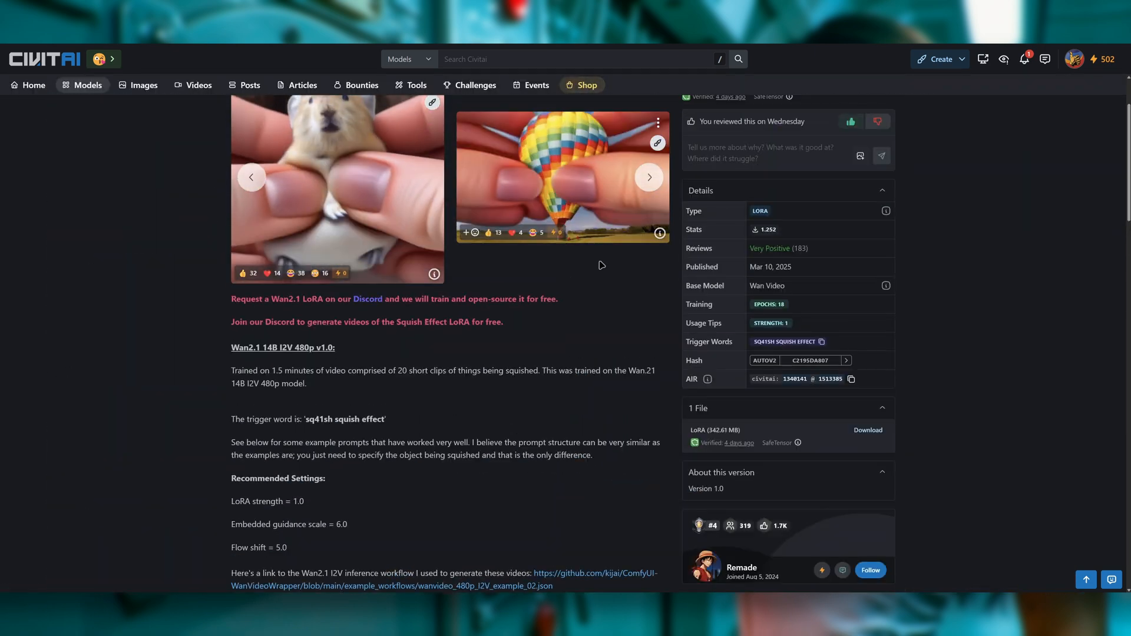
pyautogui.hotkey('alt', 'Left')
pyautogui.scroll(-6, 1111, 340)
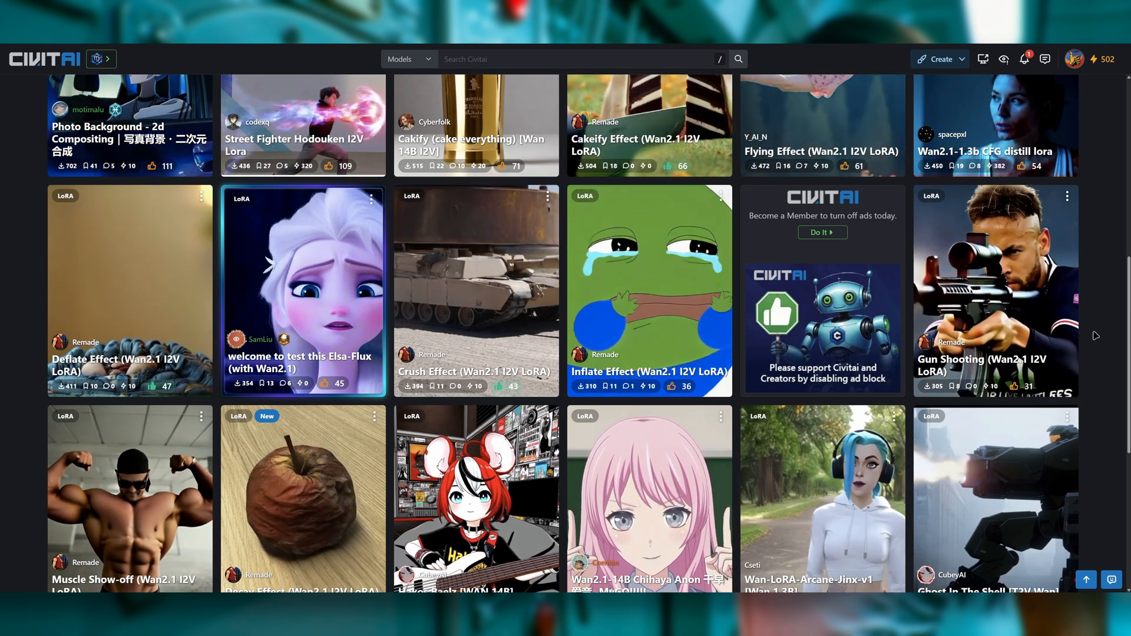
pyautogui.scroll(-2, 1100, 337)
pyautogui.scroll(8, 1100, 337)
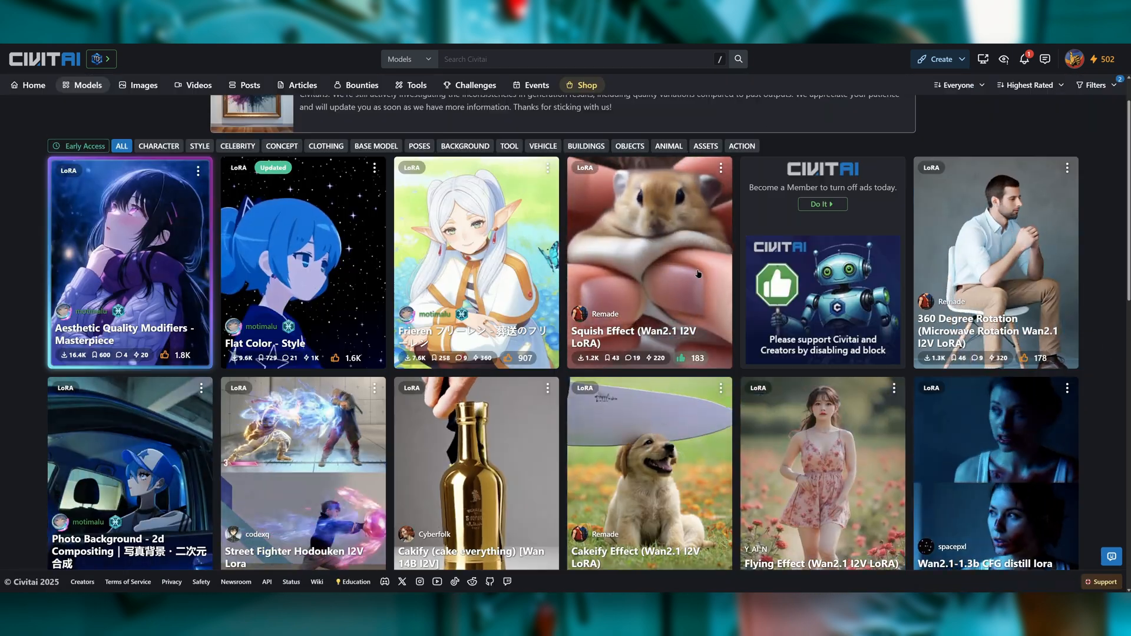
pyautogui.scroll(-1, 542, 430)
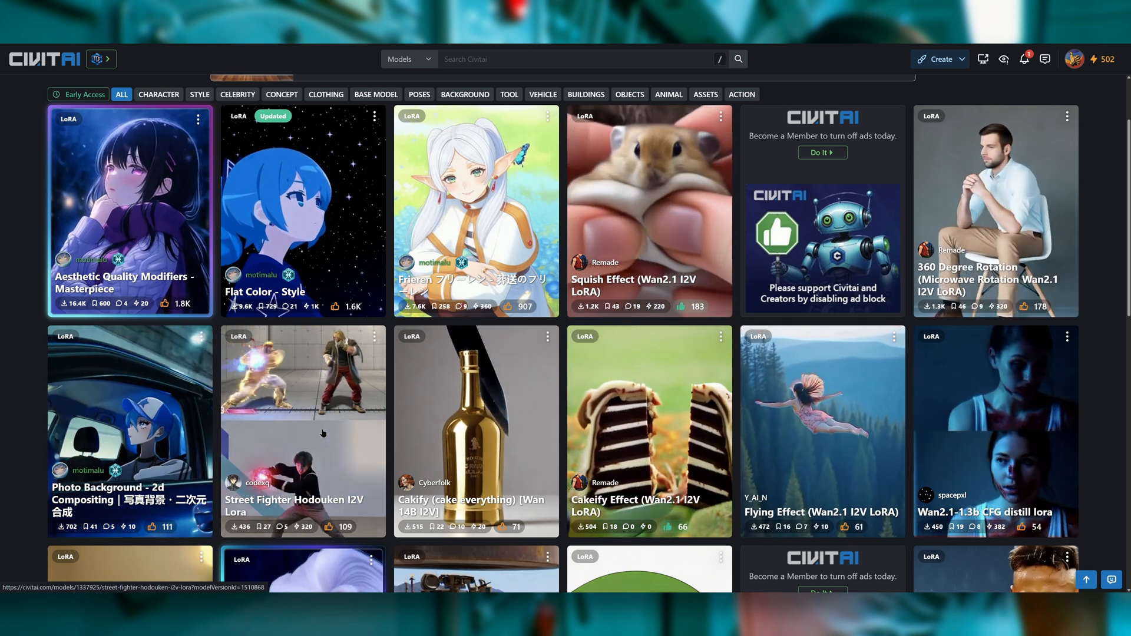
pyautogui.scroll(-1, 323, 434)
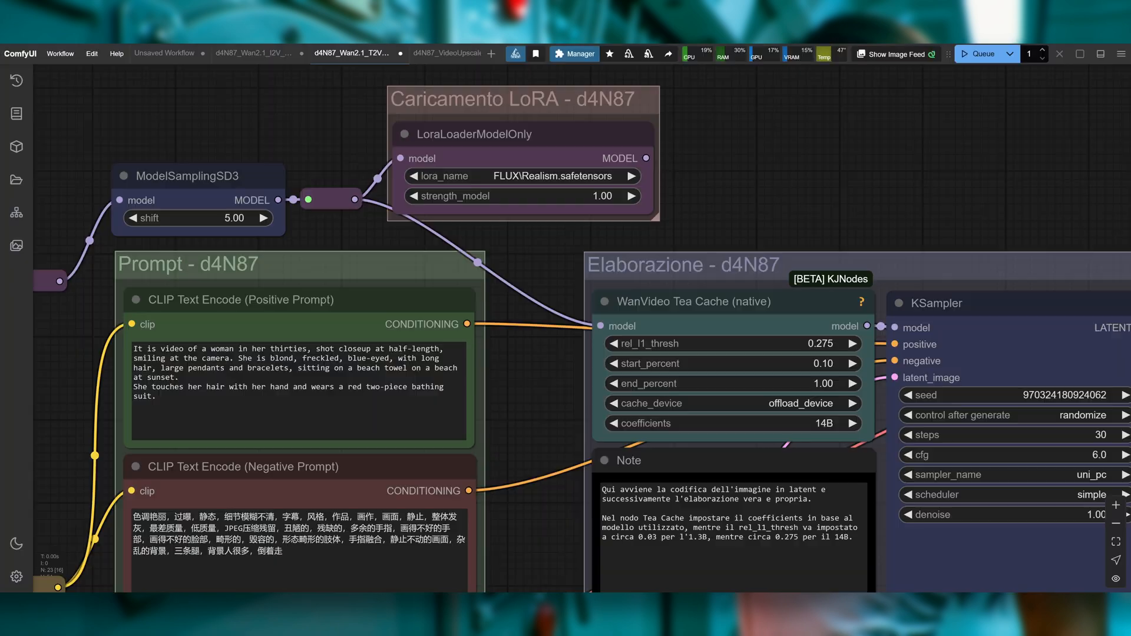
# Step: Switch to ComfyUI, connect the LoraLoaderModelOnly model output to the WanVideo Tea Cache model input, and select the Wan2.1\Cakeify.safetensors LoRA
pyautogui.scroll(-3, 743, 188)
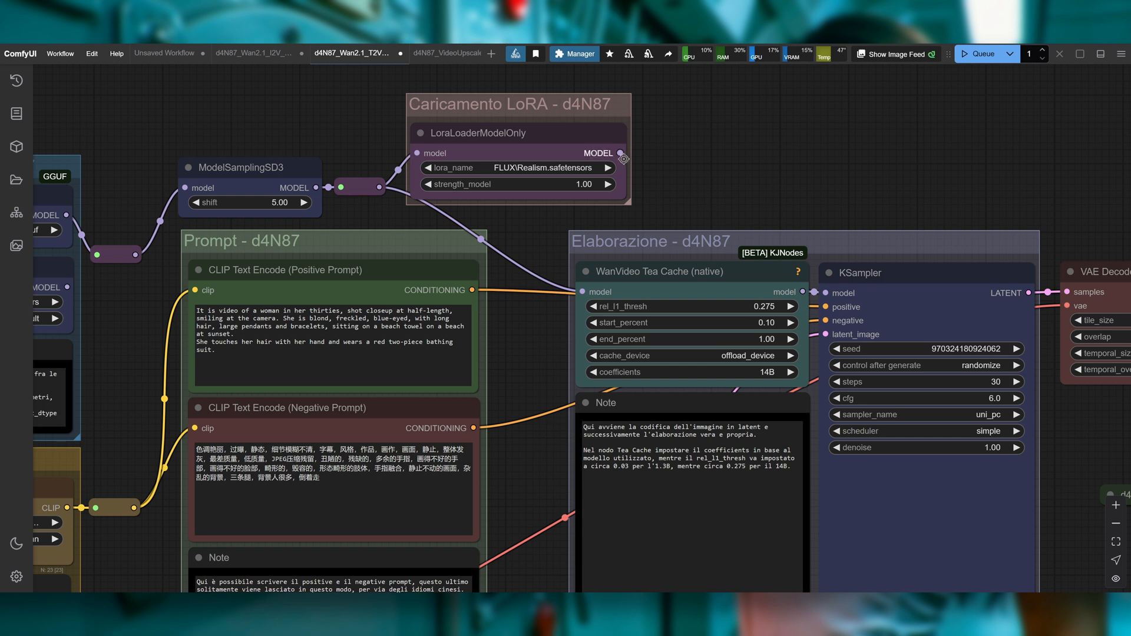
pyautogui.moveTo(620, 154); pyautogui.dragTo(582, 292)
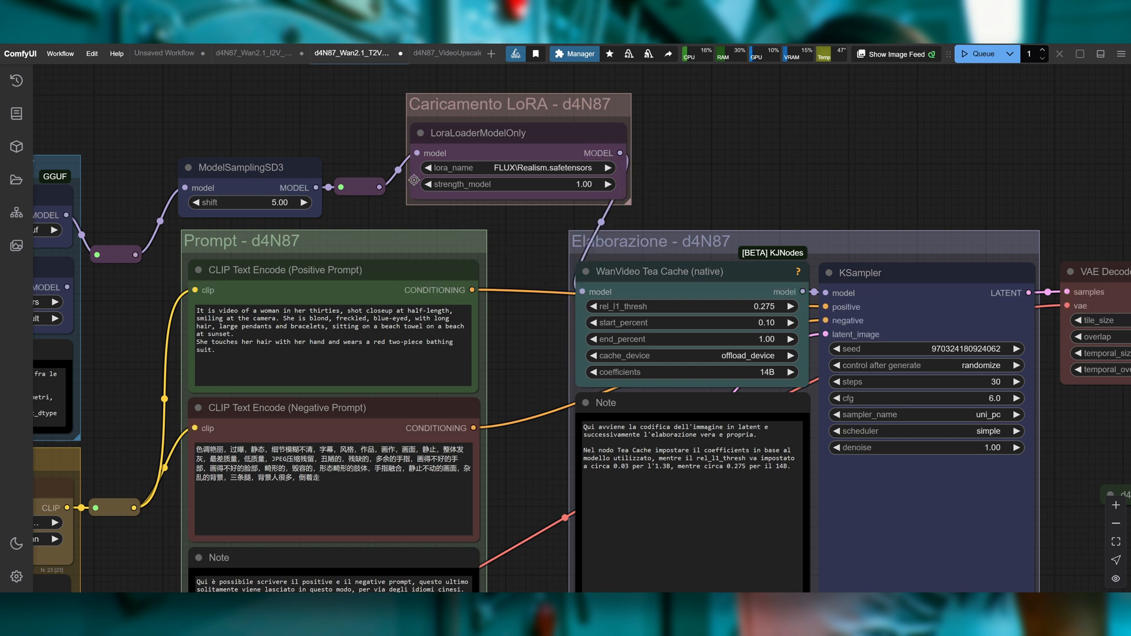
pyautogui.scroll(-2, 764, 144)
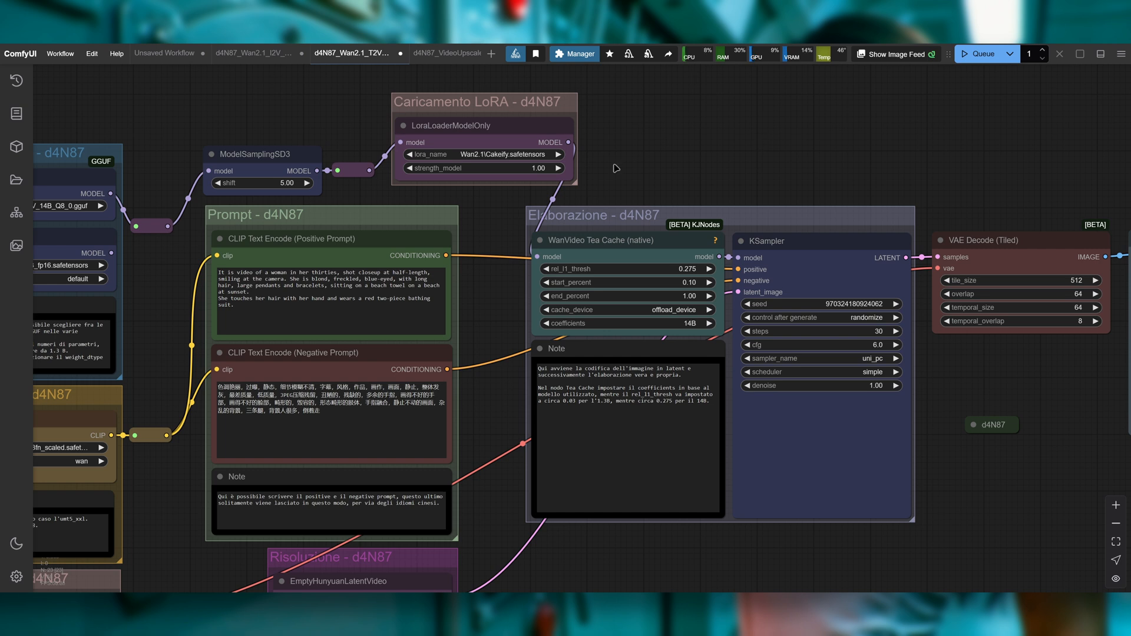
pyautogui.moveTo(729, 153); pyautogui.dragTo(733, 108)
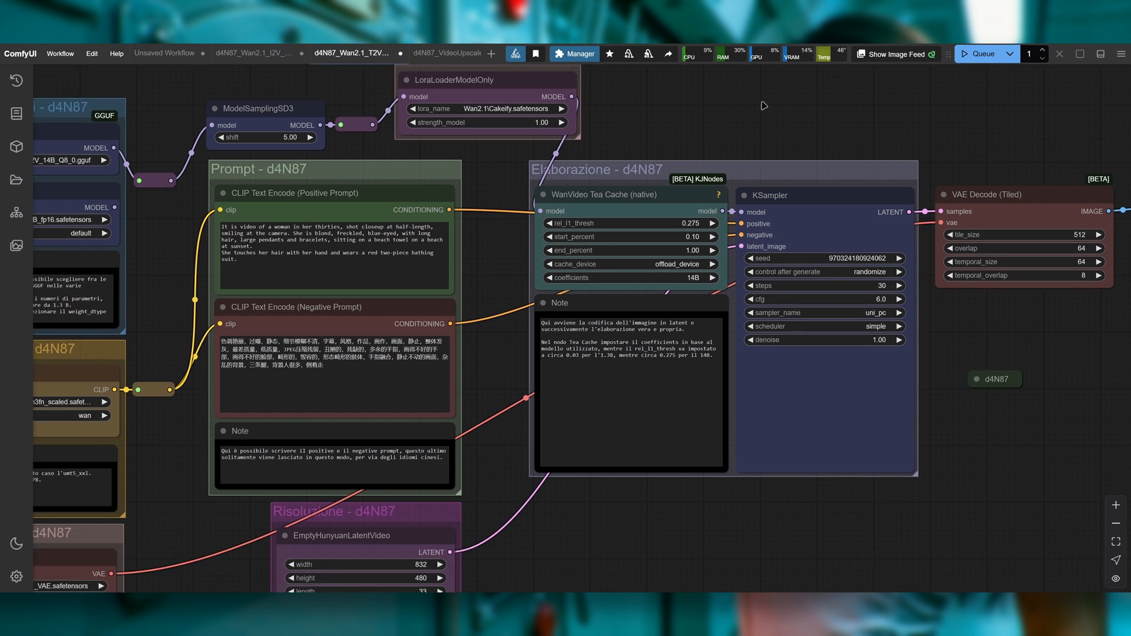
pyautogui.moveTo(731, 107); pyautogui.dragTo(878, 123)
pyautogui.moveTo(305, 245); pyautogui.dragTo(417, 159)
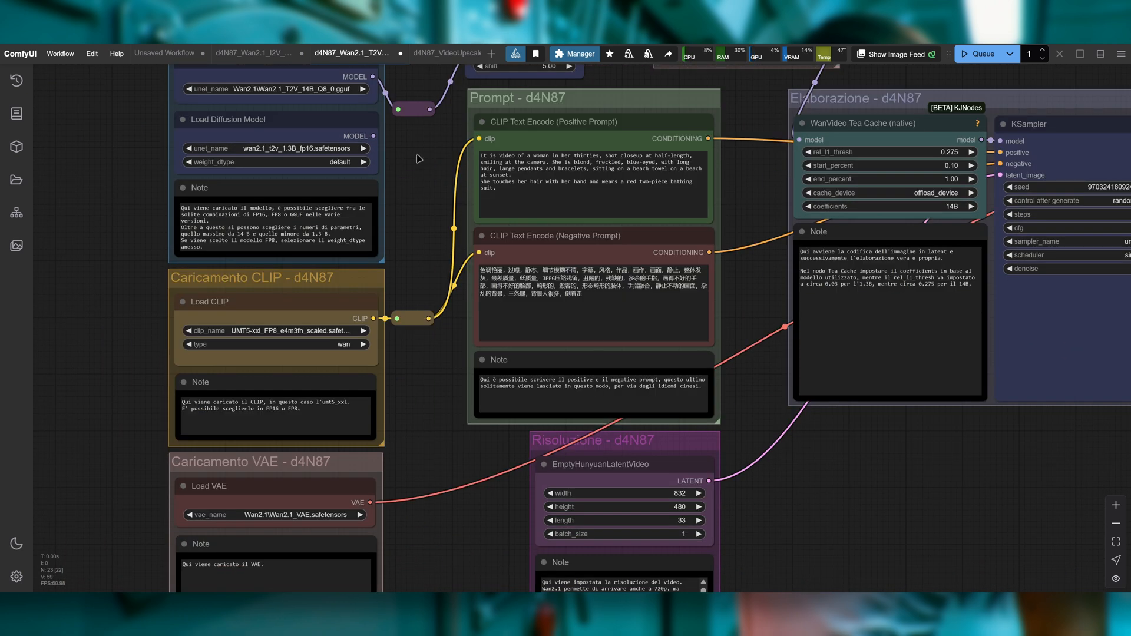
pyautogui.moveTo(936, 447); pyautogui.dragTo(616, 445)
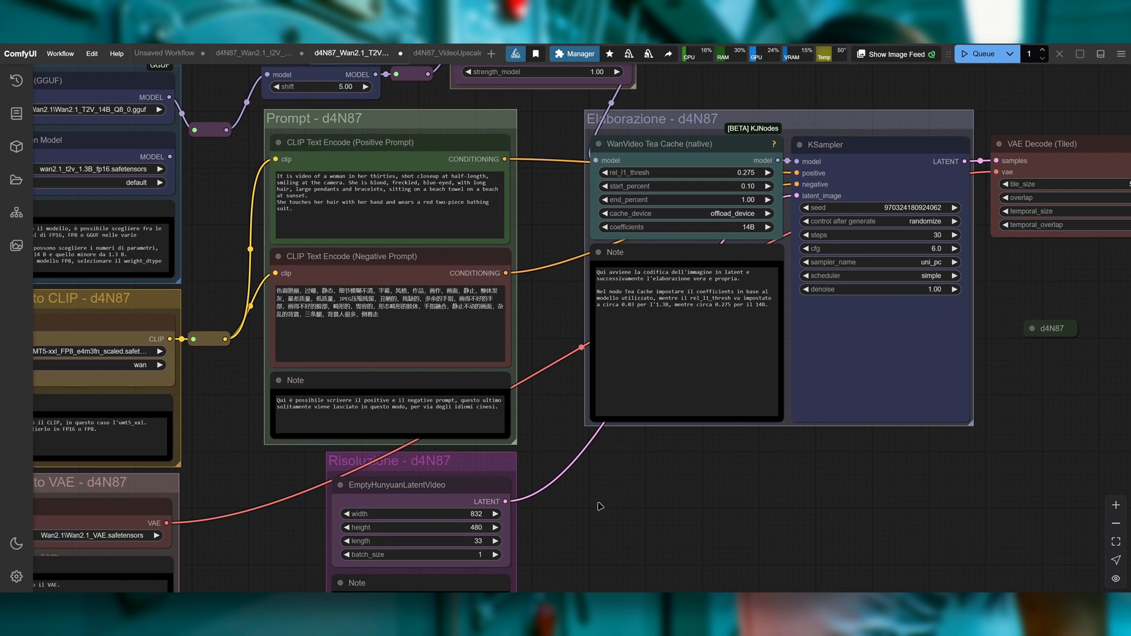